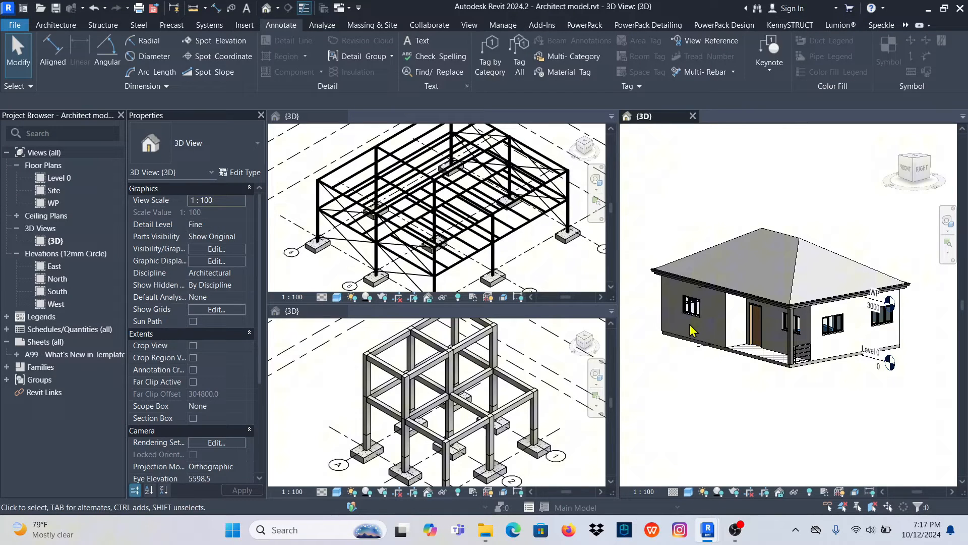
- Examine the steel frame, the concrete frame and the hip-roofed house in their 3D views
scroll(446, 233, "down", 3)
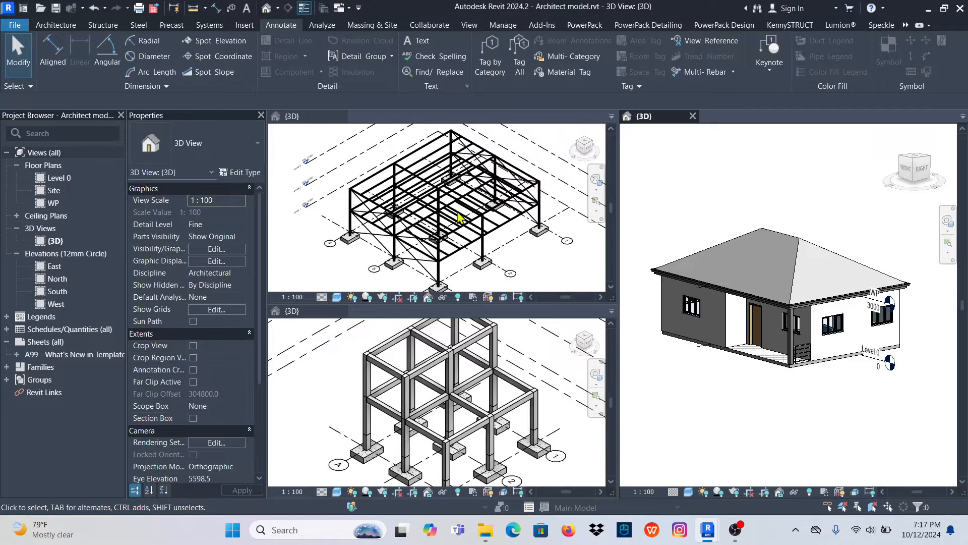
scroll(490, 392, "down", 2)
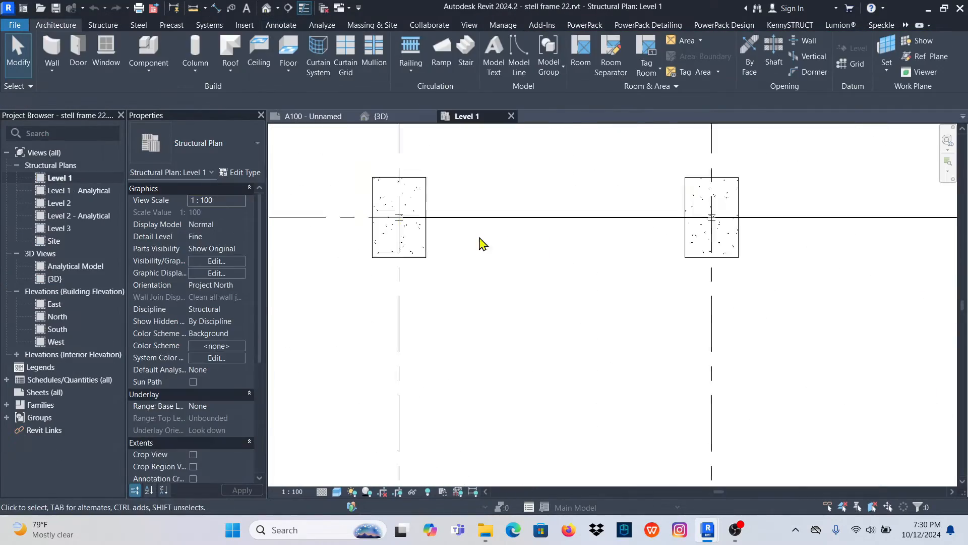
scroll(480, 244, "down", 5)
scroll(480, 244, "up", 3)
left_click(337, 491)
left_click(378, 451)
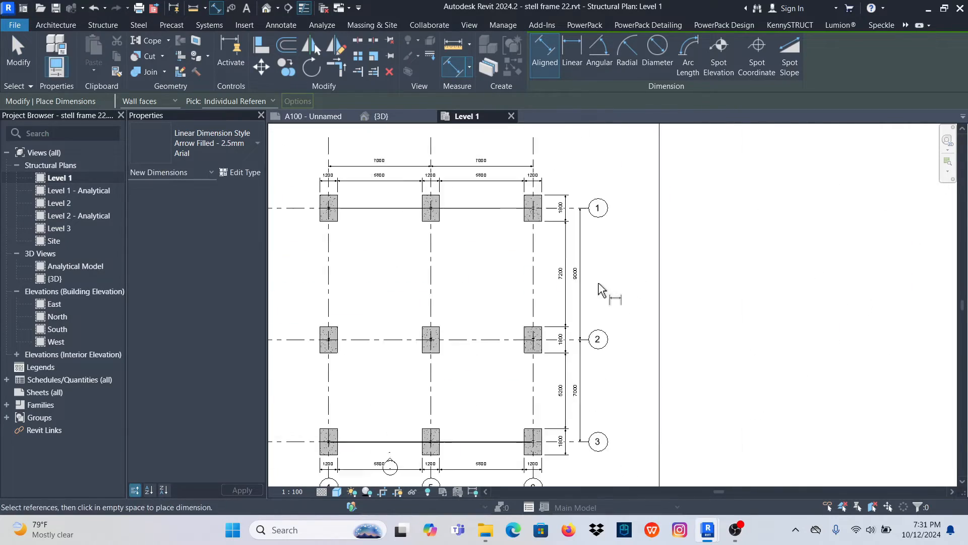
left_click(281, 24)
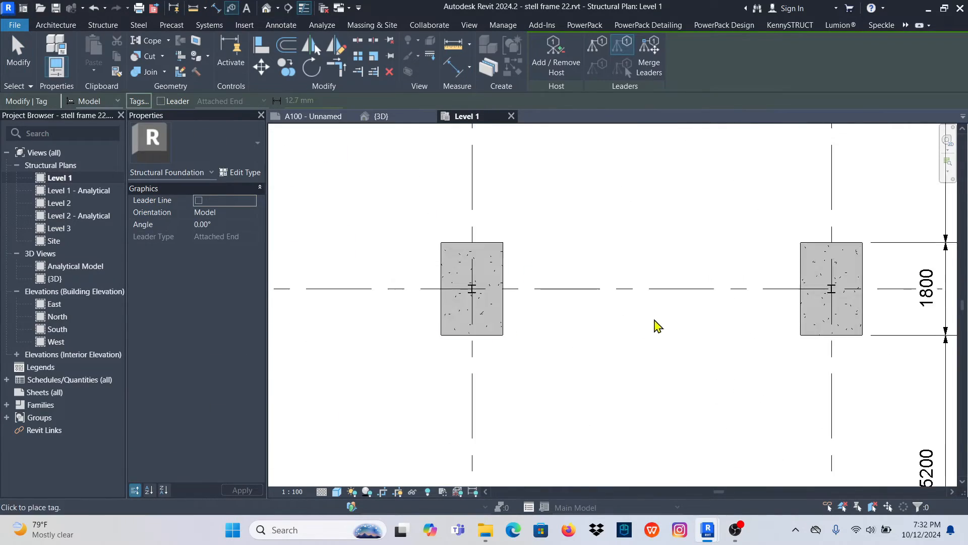
left_click(309, 367)
scroll(577, 332, "up", 3)
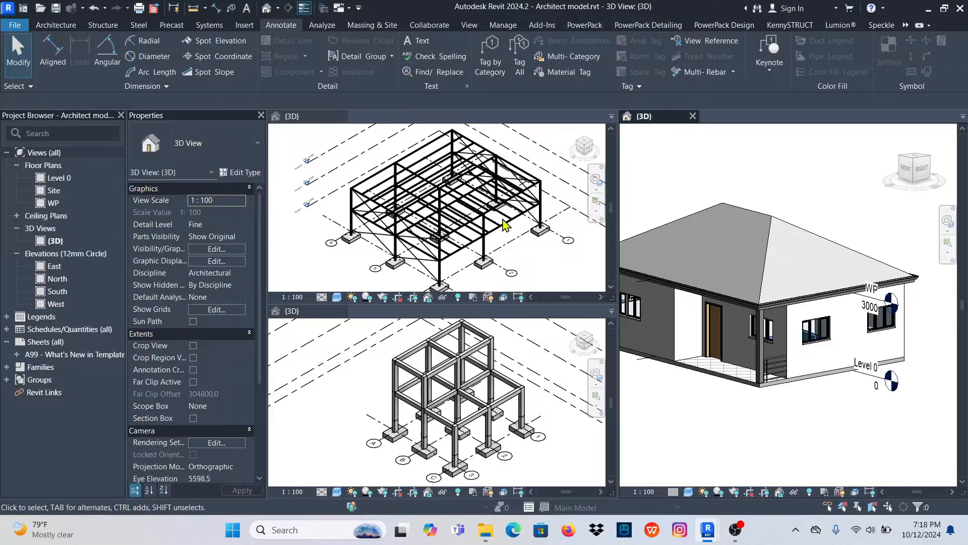
scroll(768, 268, "up", 2)
scroll(769, 261, "down", 2)
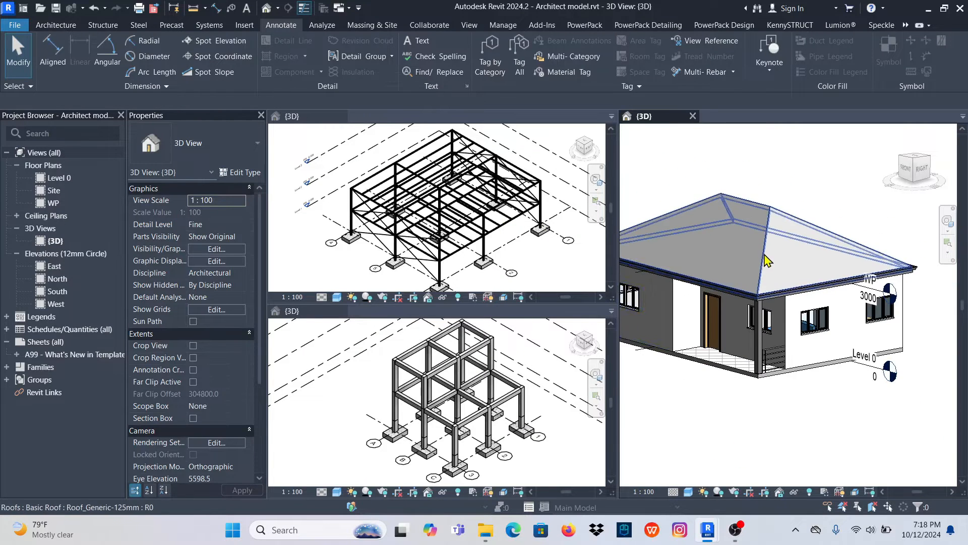
scroll(476, 358, "up", 2)
scroll(448, 213, "up", 2)
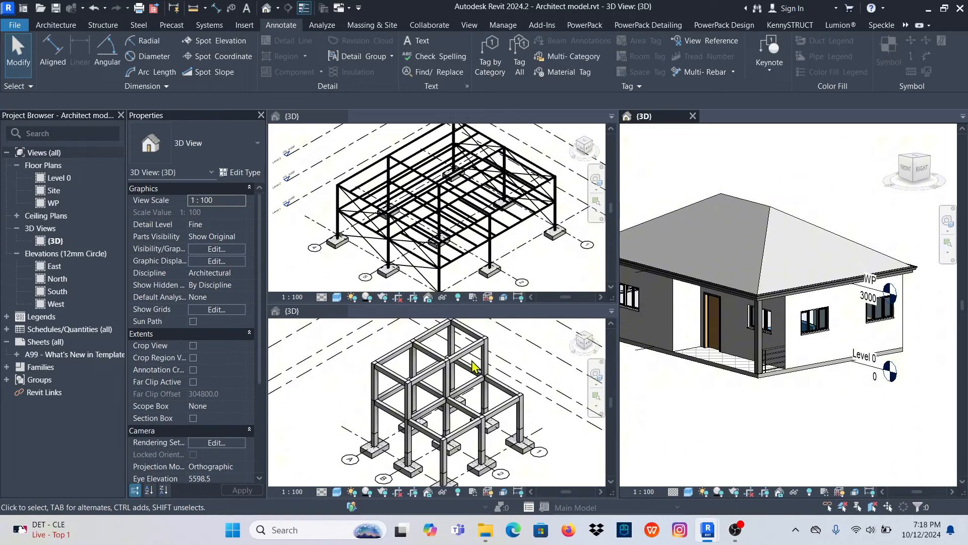
scroll(752, 250, "down", 2)
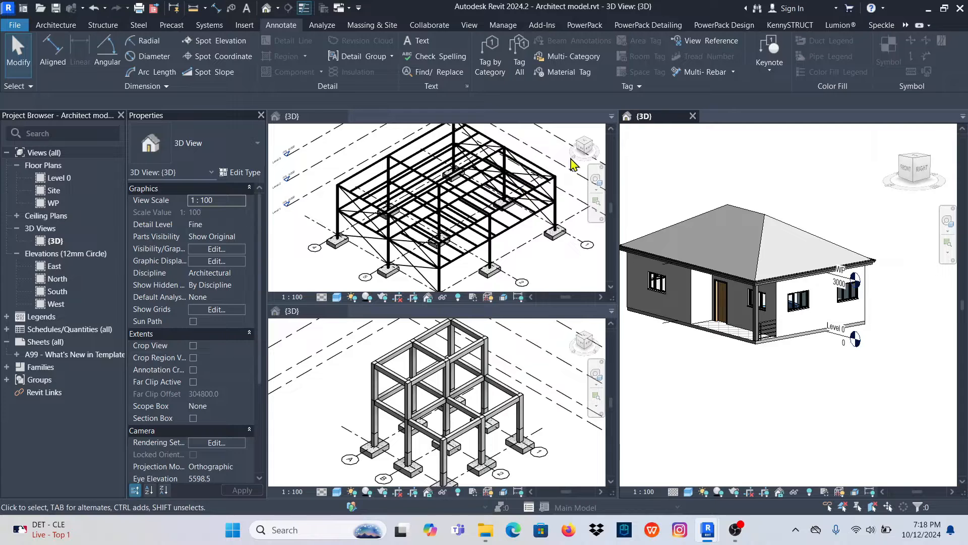
- Close the 3D views of the steel frame and concrete frame models, leaving only the house's 3D view
left_click(340, 131)
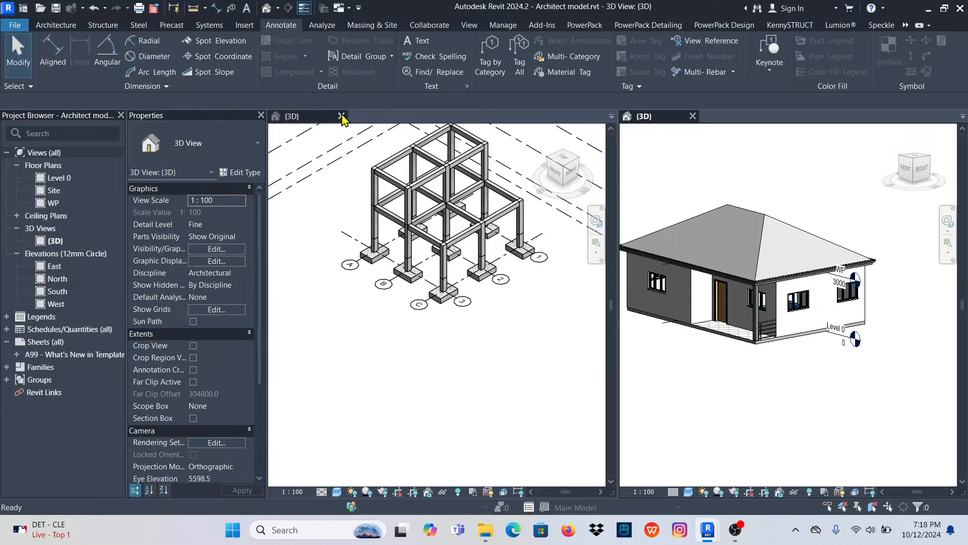
left_click(342, 116)
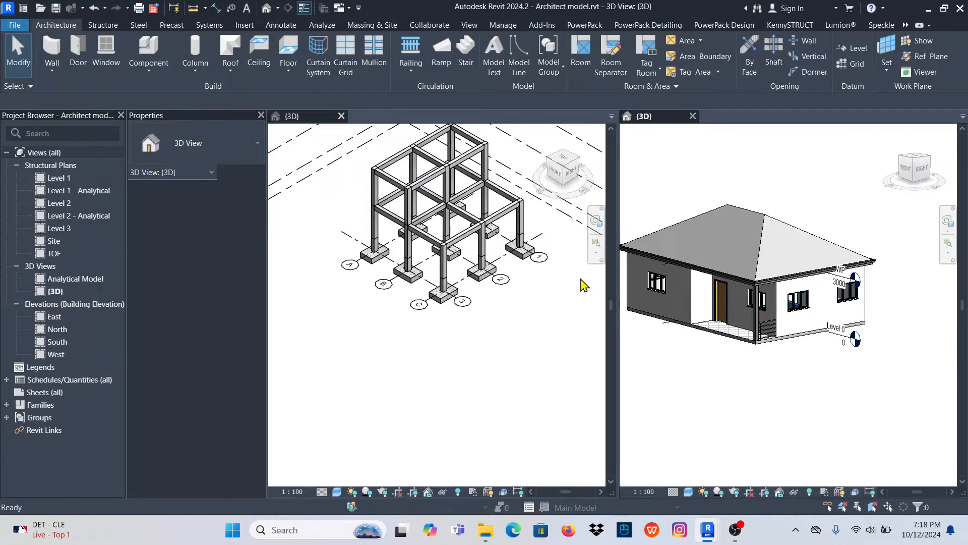
scroll(696, 283, "down", 2)
scroll(513, 266, "up", 6)
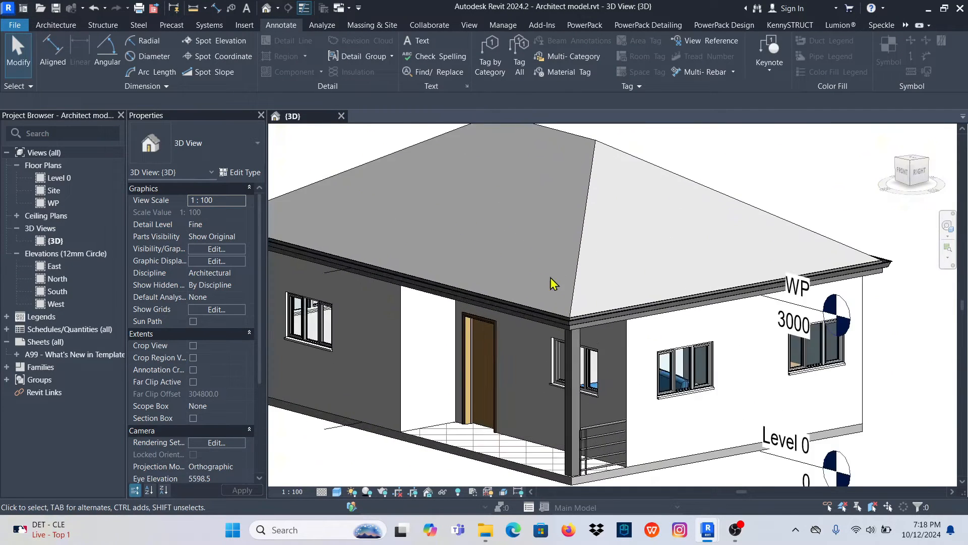
scroll(553, 284, "down", 2)
scroll(522, 229, "up", 2)
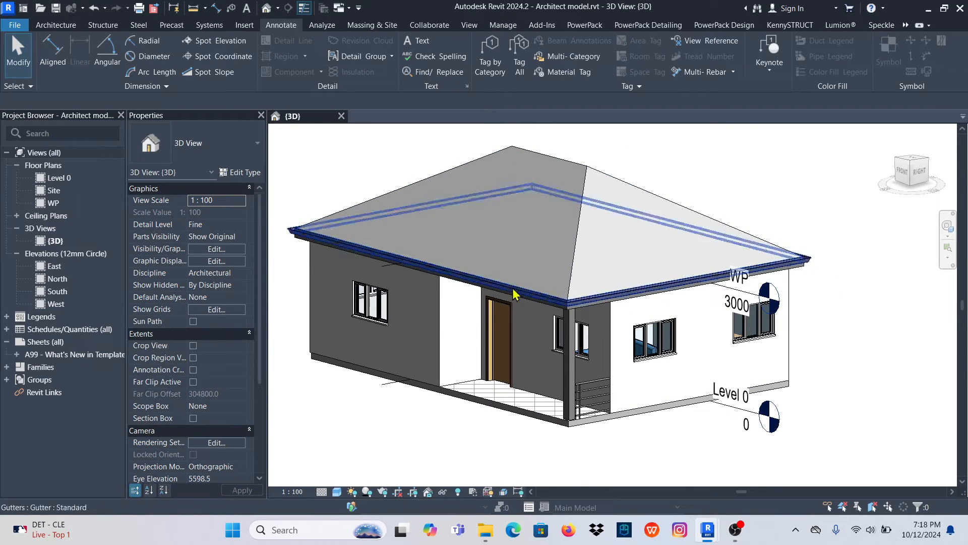
- Open the Level 0 floor plan of the house
double_click(69, 181)
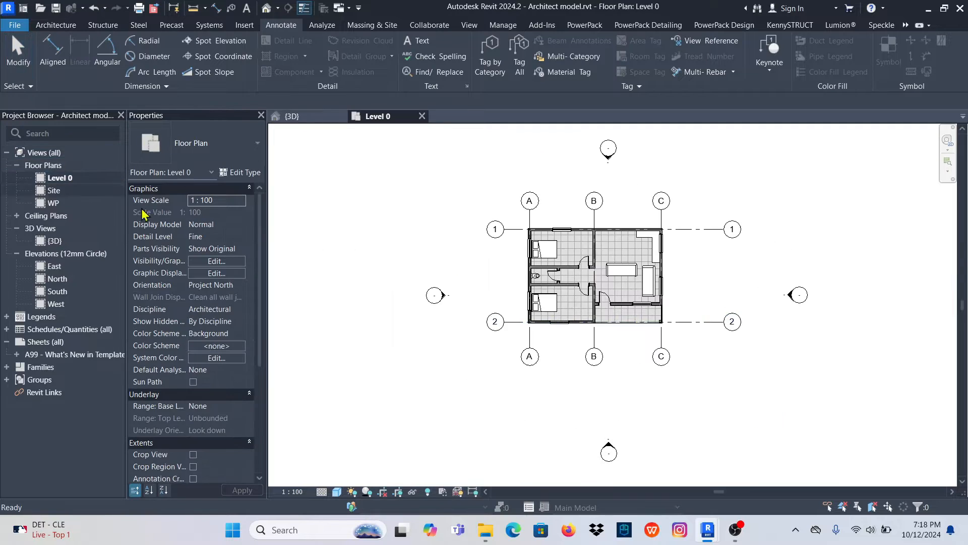
scroll(575, 259, "up", 4)
scroll(436, 276, "down", 2)
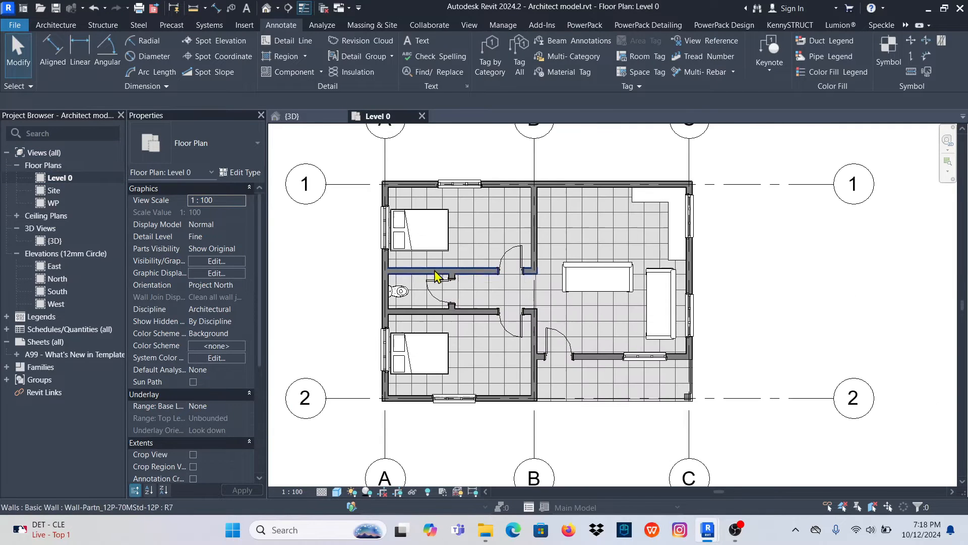
scroll(428, 307, "down", 1)
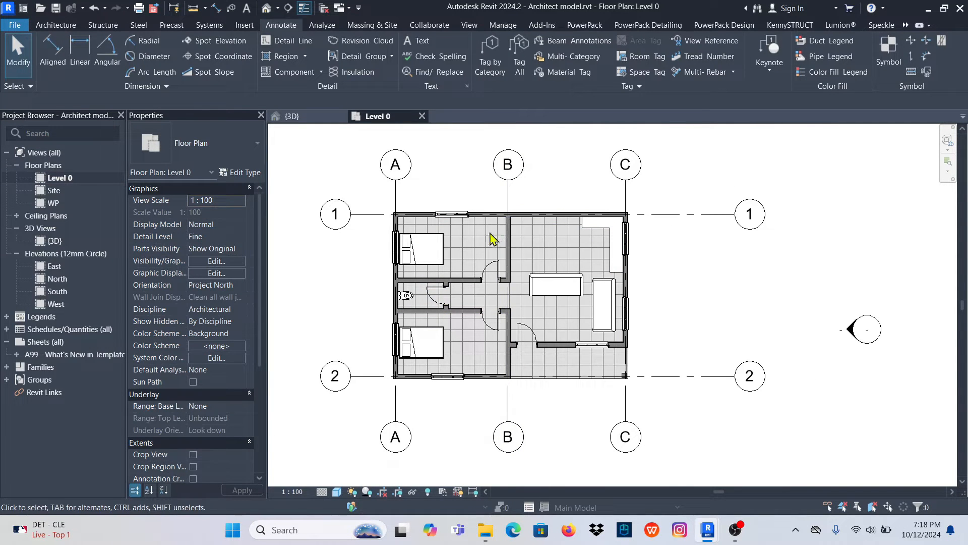
scroll(497, 234, "up", 1)
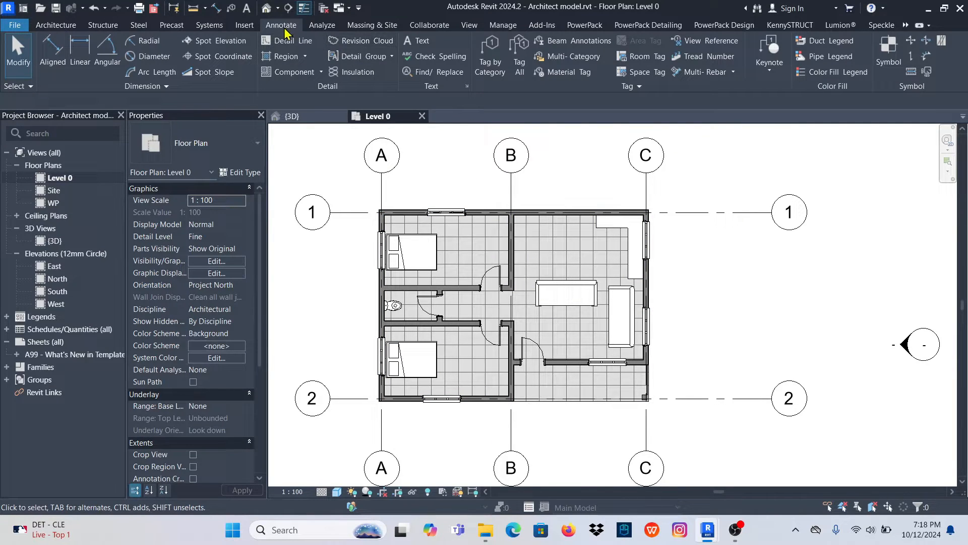
- Place an aligned dimension between grids 1 and 2 just left of the house, using the Diagonal - 2.5mm Arial style
left_click(53, 50)
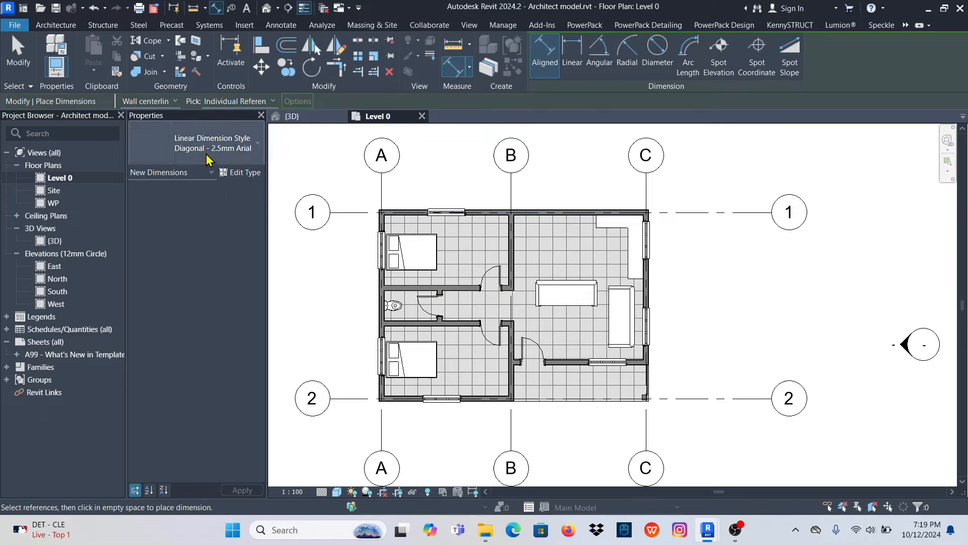
left_click(232, 144)
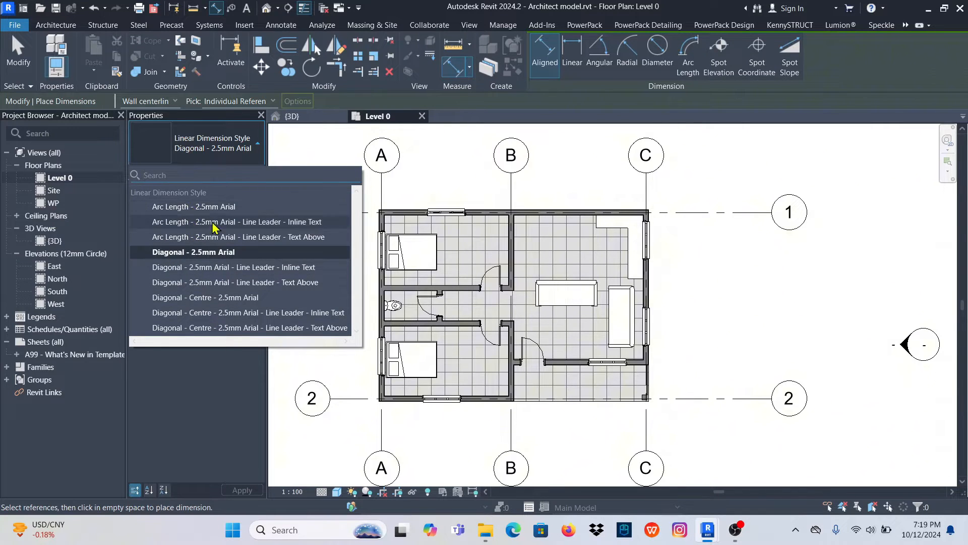
left_click(201, 255)
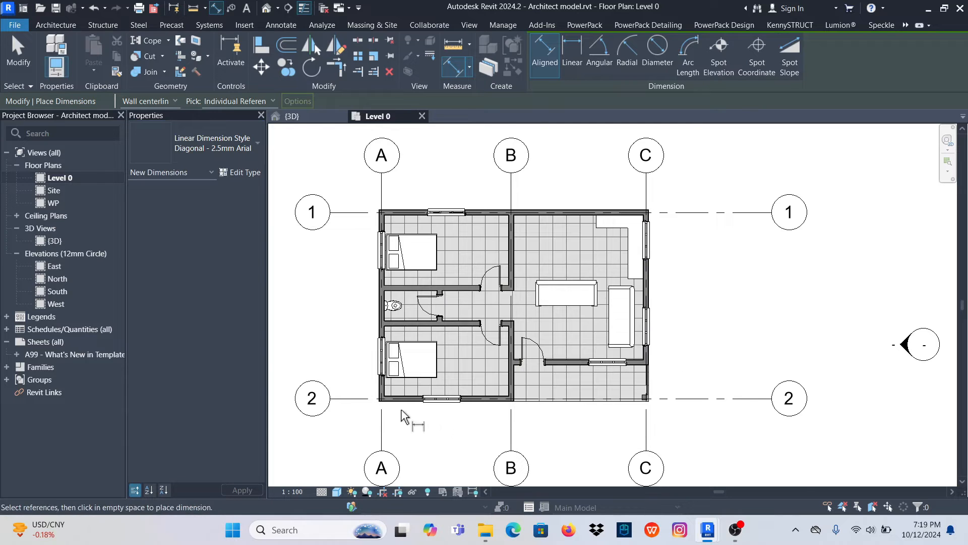
scroll(402, 416, "up", 10)
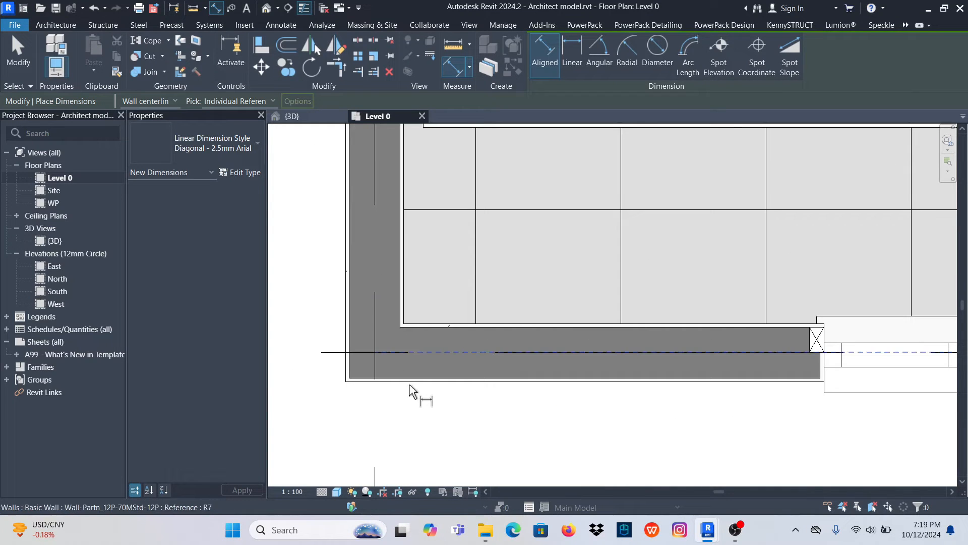
scroll(411, 386, "down", 10)
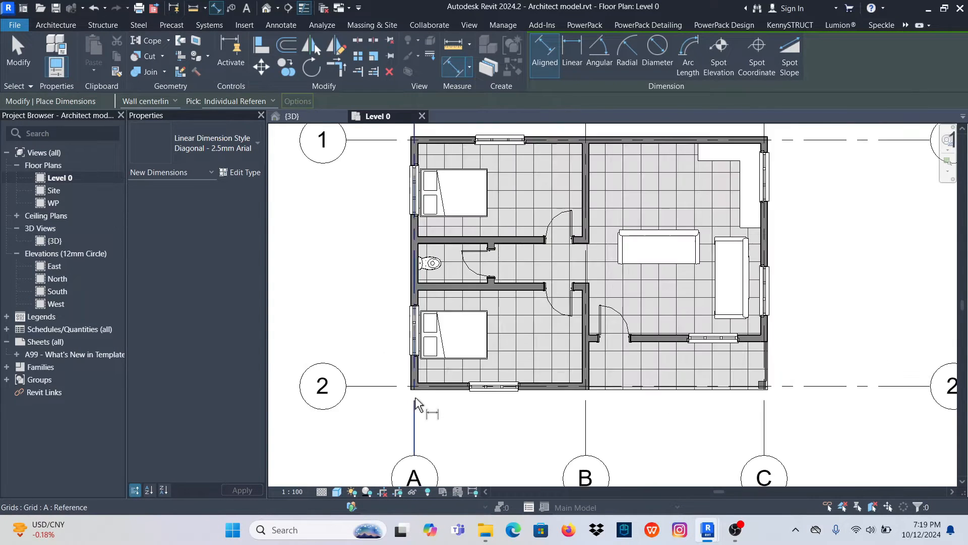
scroll(382, 398, "down", 3)
scroll(385, 282, "up", 4)
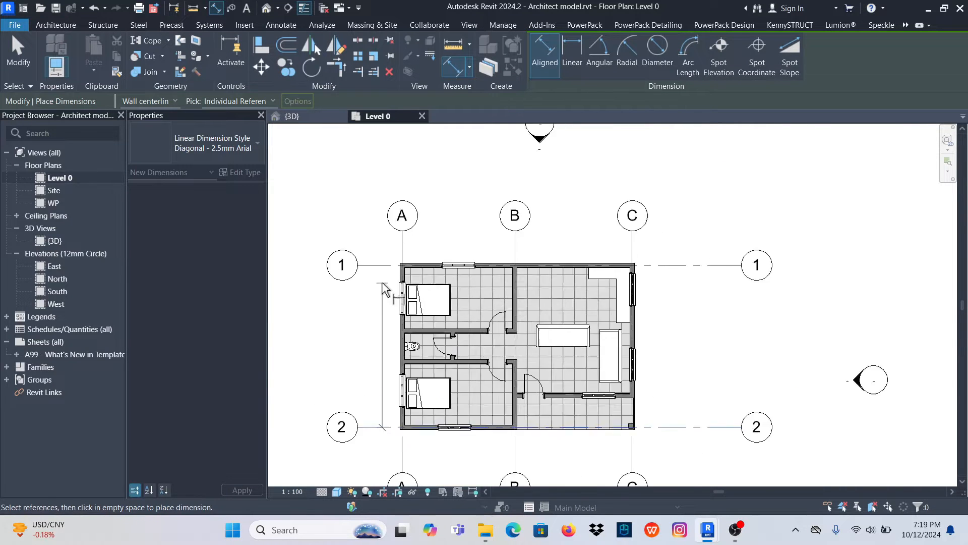
scroll(381, 303, "up", 2)
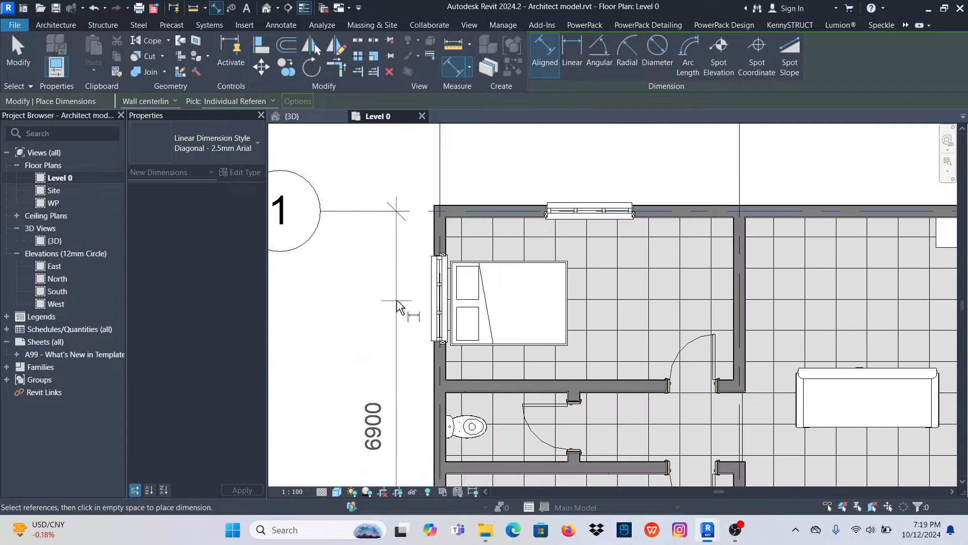
left_click(389, 308)
- Add an aligned dimension string across grids A, B and C above the house
scroll(363, 311, "down", 4)
left_click(402, 249)
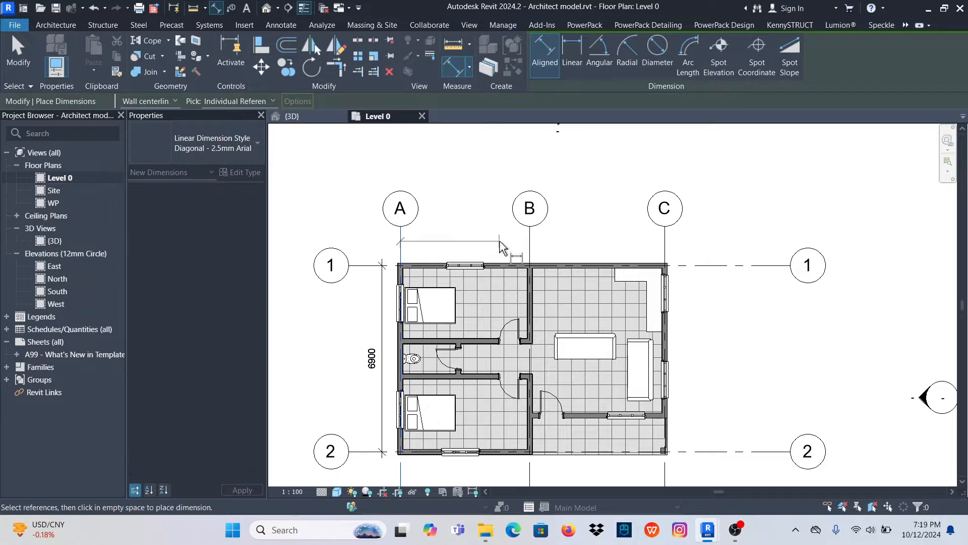
left_click(529, 247)
left_click(664, 251)
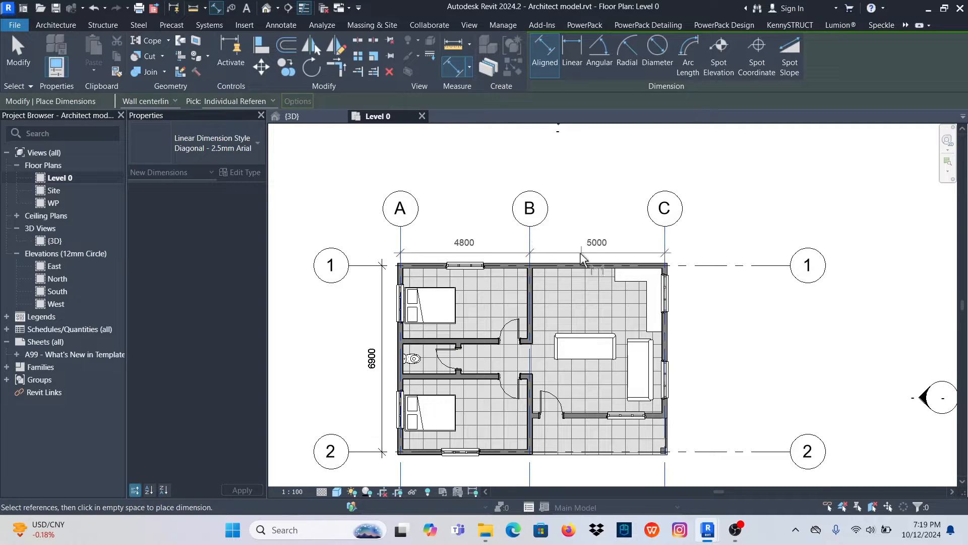
left_click(567, 244)
- Add an aligned dimension between grids 1 and 2 just right of the house
left_click(681, 266)
middle_click_drag(681, 268, 652, 201)
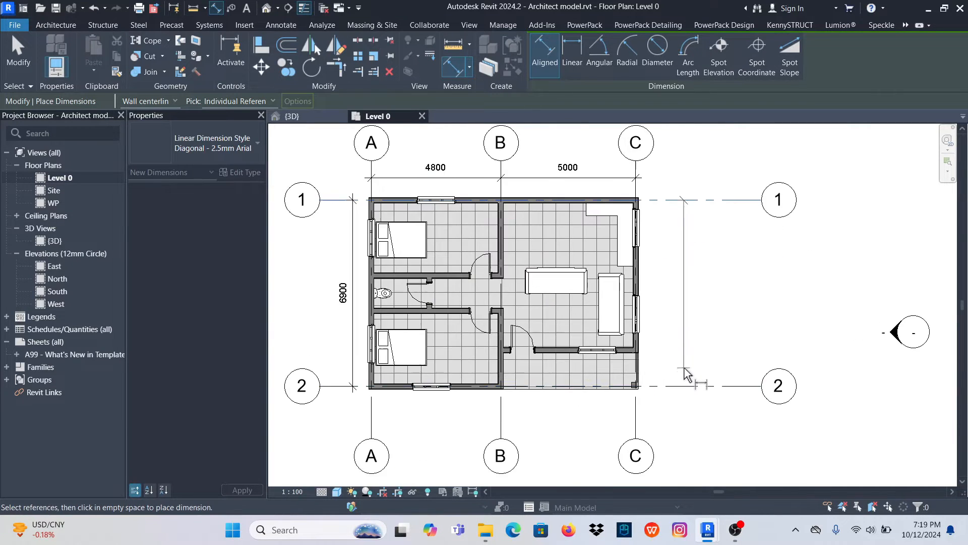
left_click(685, 386)
left_click(660, 234)
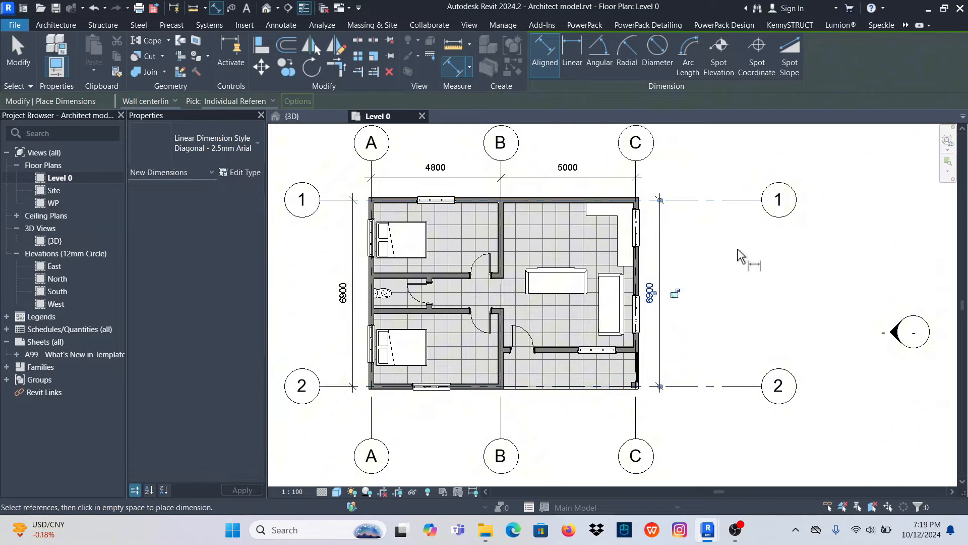
- Begin a vertical aligned dimension string at the lower-left bedroom, from the outer to the inner face of the exterior wall on grid 2
scroll(661, 220, "up", 4)
scroll(647, 203, "down", 3)
scroll(606, 388, "up", 3)
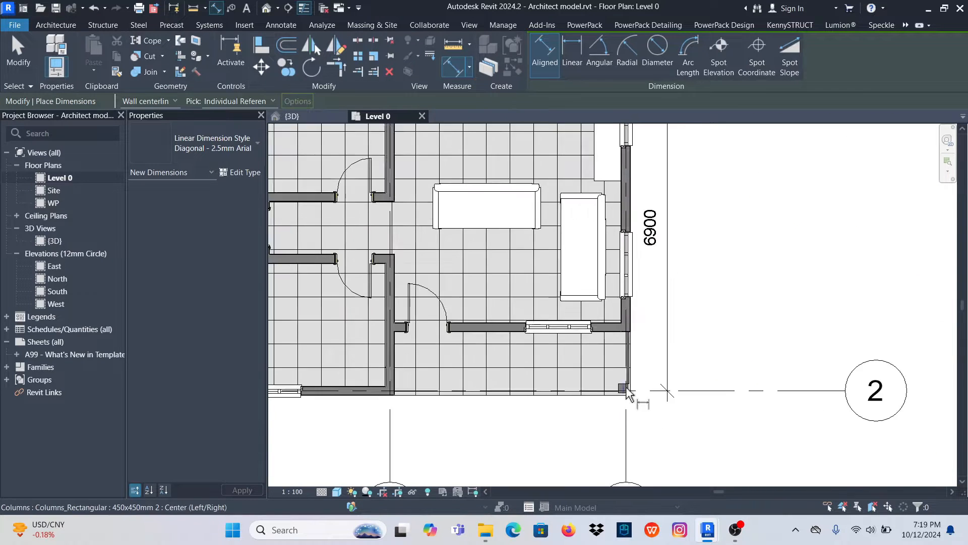
scroll(646, 369, "down", 4)
scroll(376, 382, "up", 5)
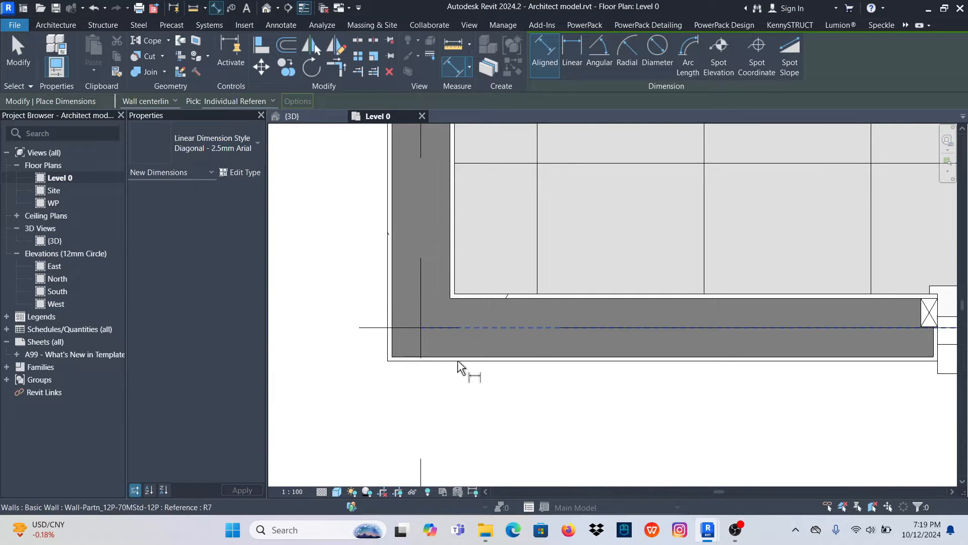
left_click(460, 368)
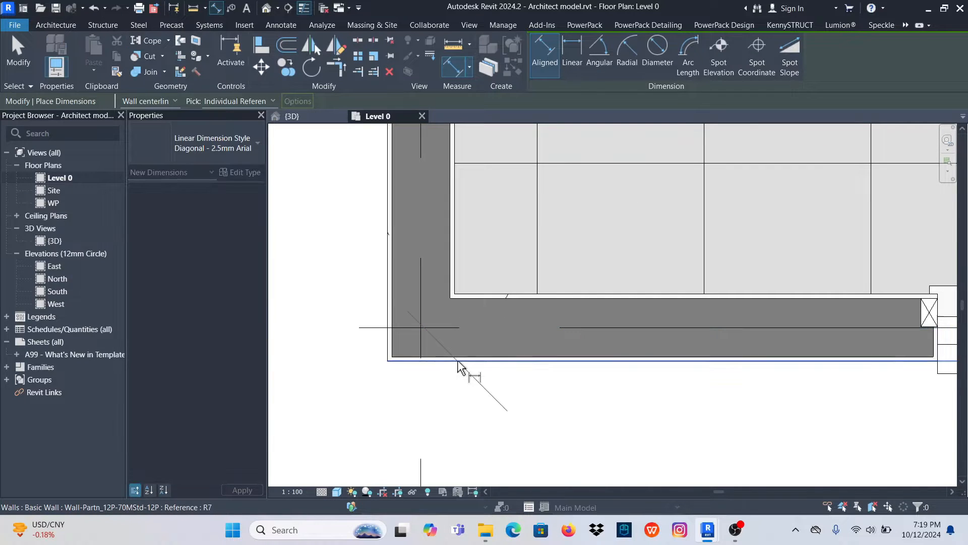
left_click(482, 294)
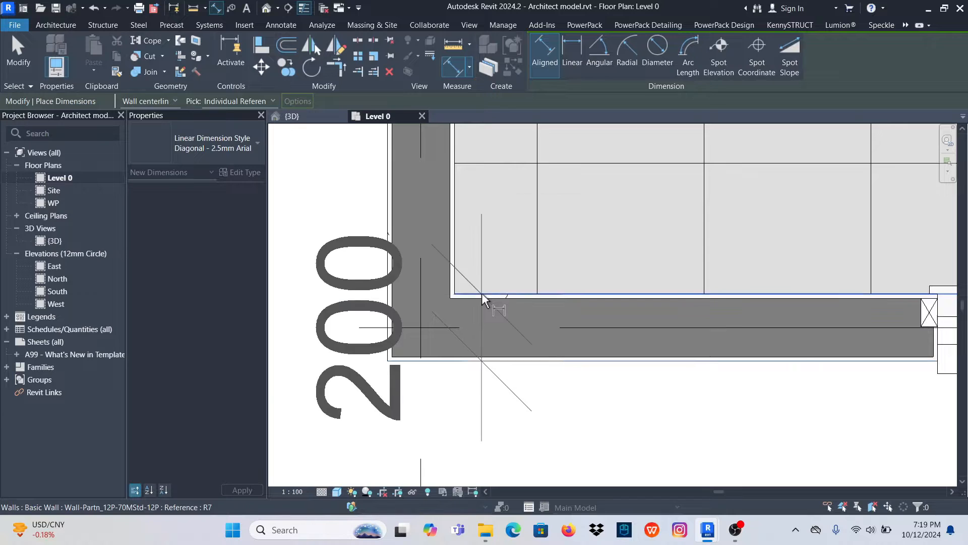
- Continue the vertical dimension string through both faces of the two interior walls on either side of the toilet
scroll(460, 401, "down", 5)
scroll(459, 404, "up", 6)
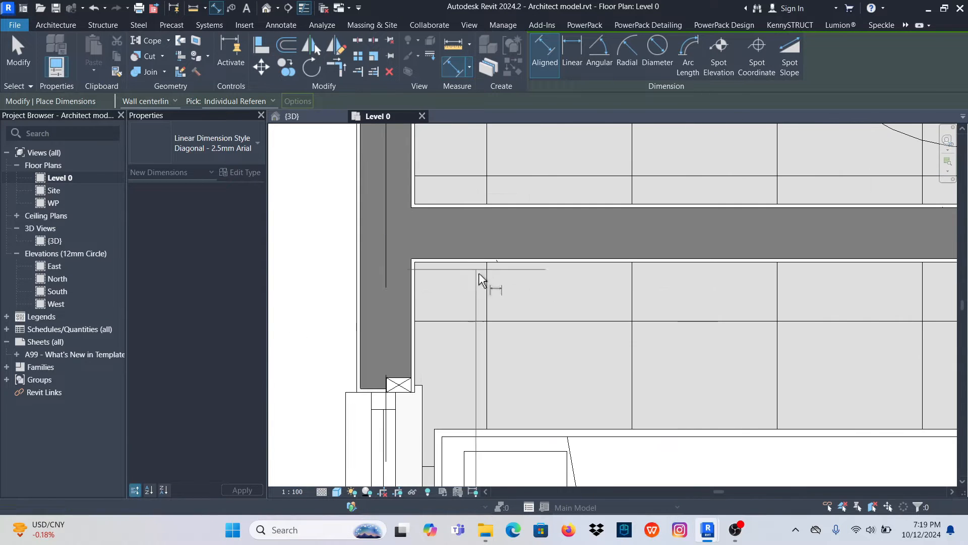
left_click(492, 204)
scroll(492, 204, "down", 5)
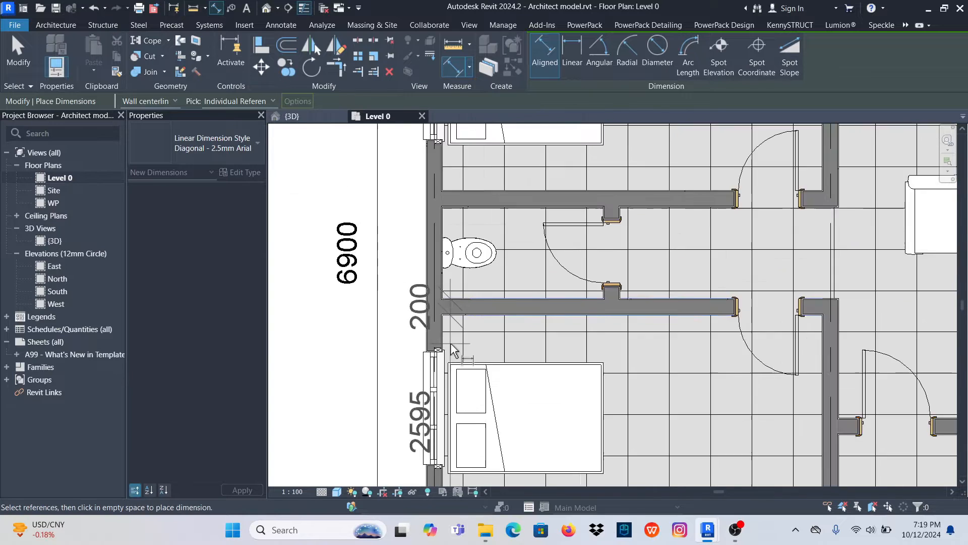
scroll(473, 253, "up", 6)
scroll(466, 281, "up", 4)
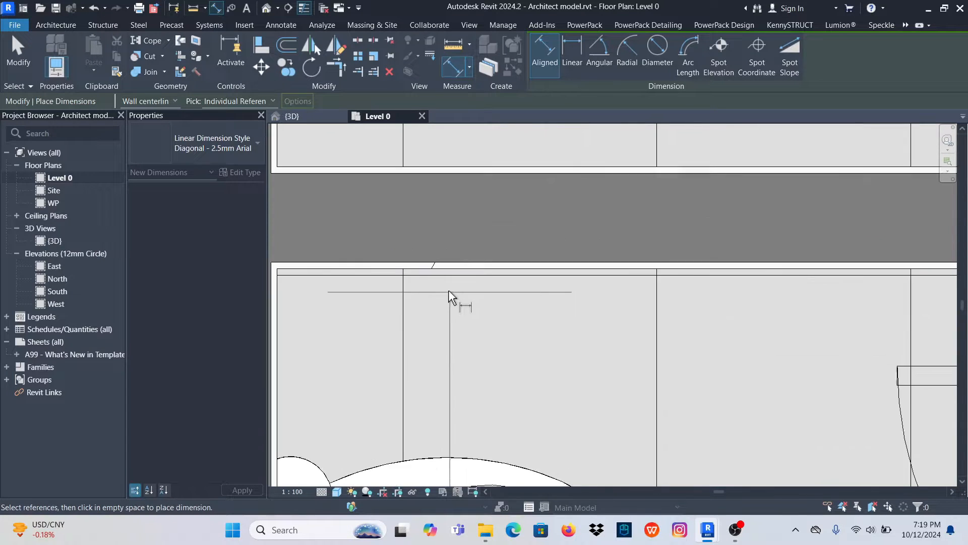
left_click(464, 259)
scroll(458, 327, "down", 5)
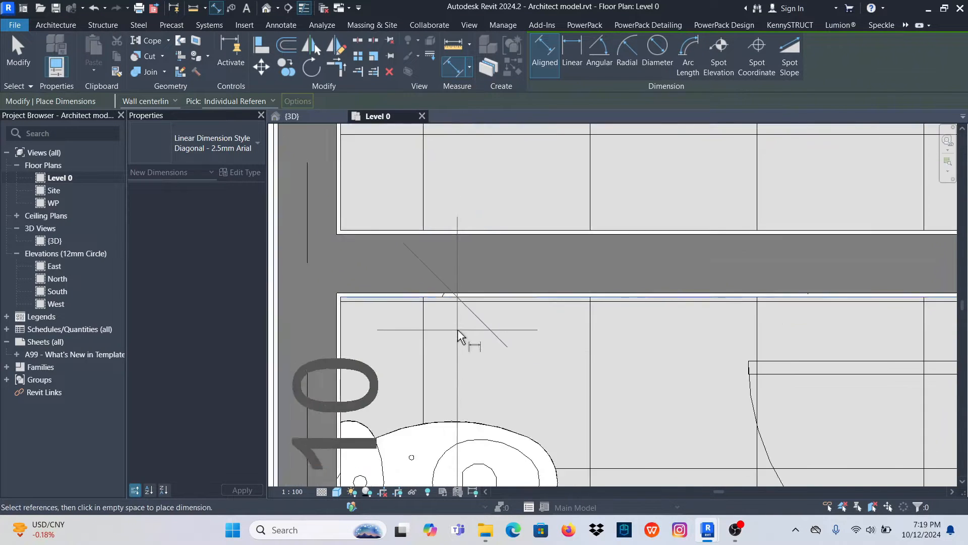
scroll(464, 277, "up", 4)
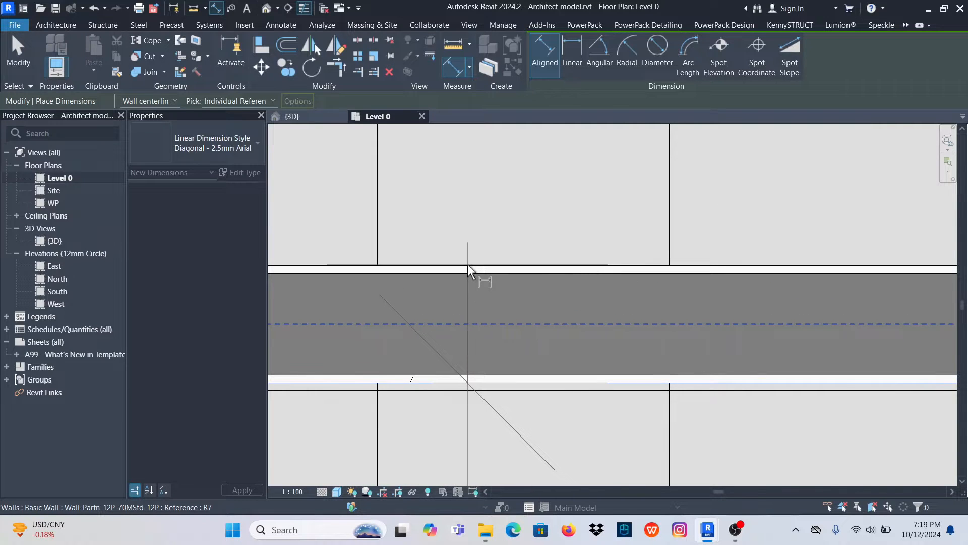
left_click(468, 264)
scroll(469, 283, "down", 3)
scroll(473, 324, "down", 5)
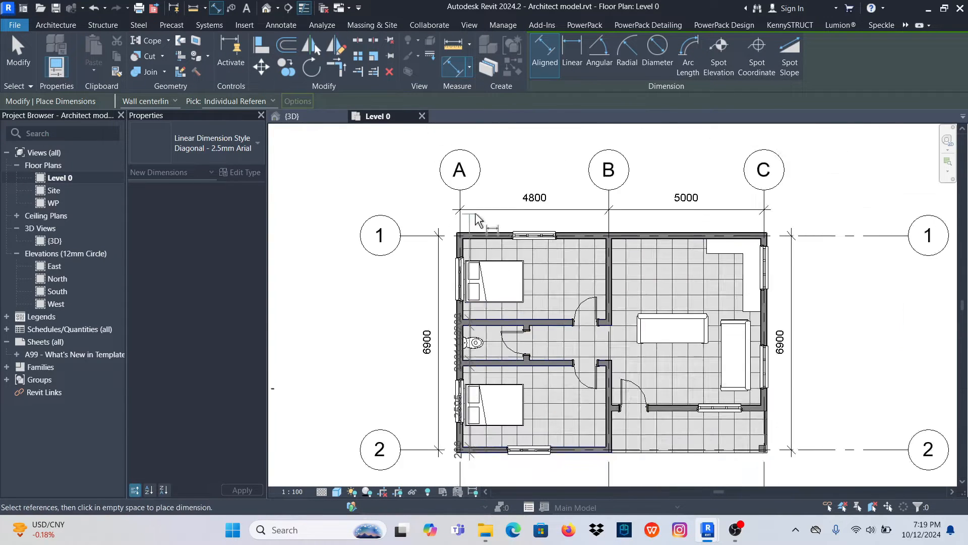
- Extend the string through both faces of the exterior wall on grid 1 and place it outside the house, beyond the grid dimension
scroll(500, 262, "up", 6)
scroll(493, 268, "up", 3)
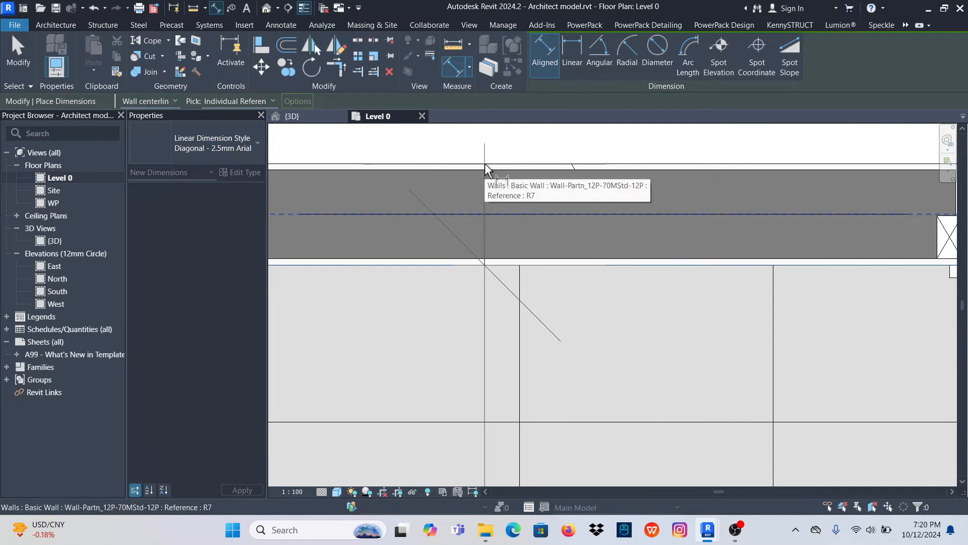
scroll(486, 162, "down", 3)
scroll(502, 156, "down", 5)
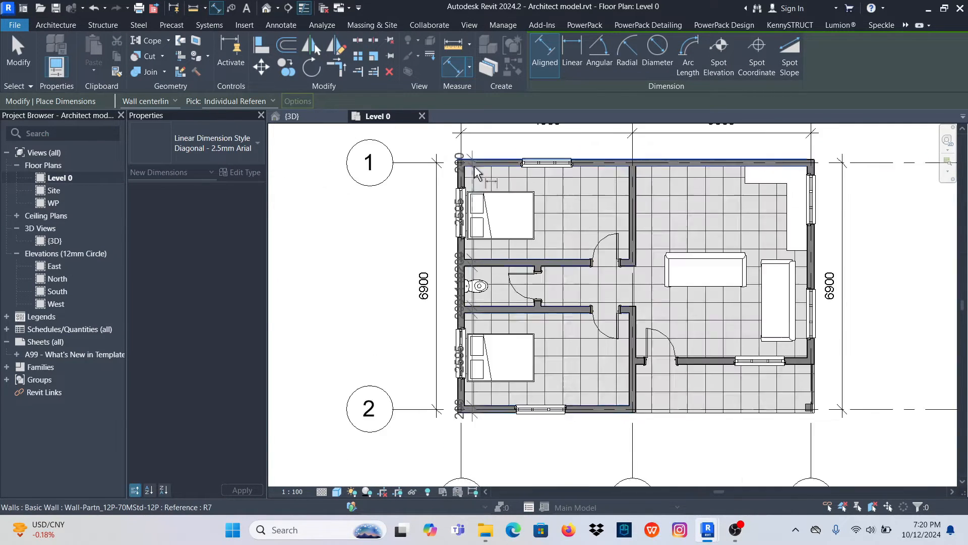
scroll(424, 220, "up", 5)
scroll(426, 217, "up", 1)
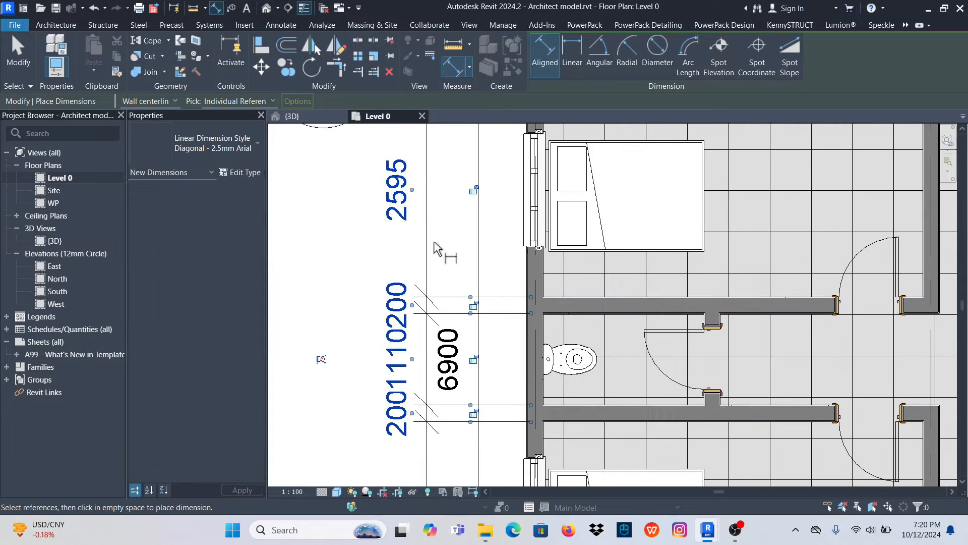
left_click(15, 57)
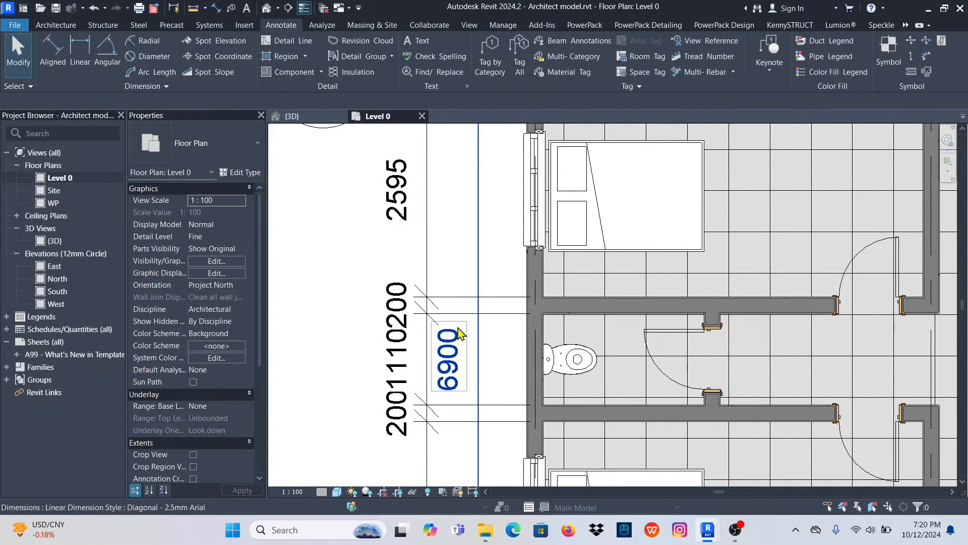
- Move the overall dimension between grids 1 and 2 on the house's left side outward, beyond the wall dimension string
left_click(483, 283)
mouse_move(480, 280)
left_mouse_down()
mouse_move(361, 274)
mouse_move(372, 274)
left_mouse_up()
left_click(363, 268)
scroll(361, 269, "down", 5)
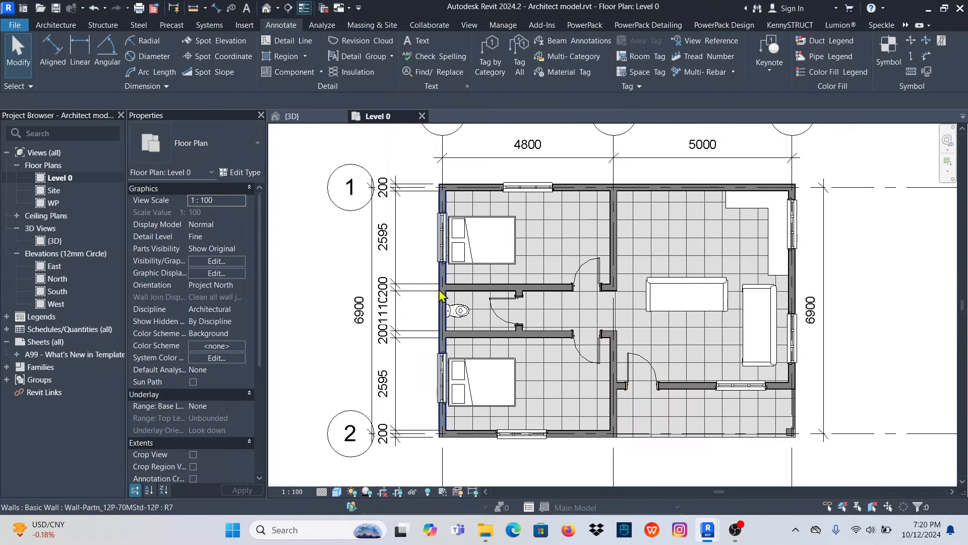
scroll(428, 298, "down", 1)
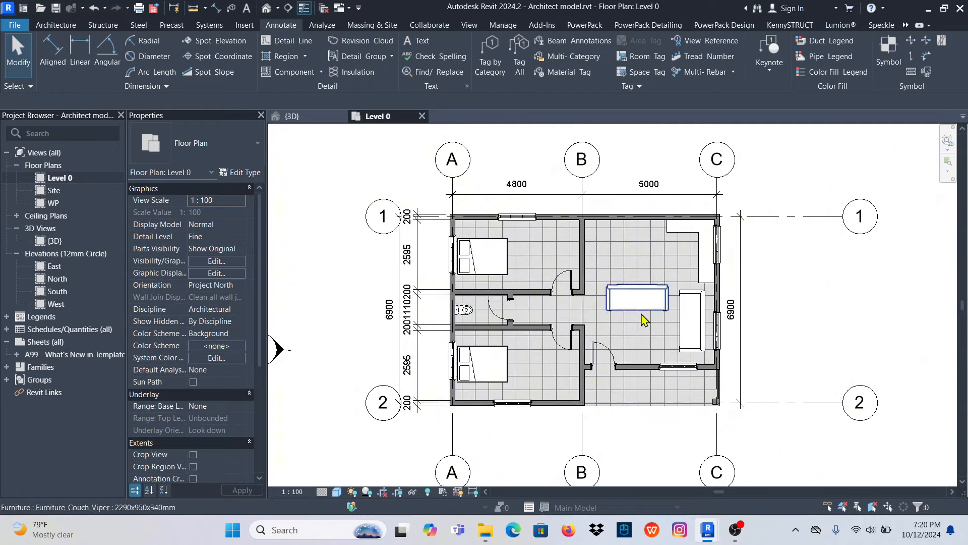
scroll(482, 261, "down", 1)
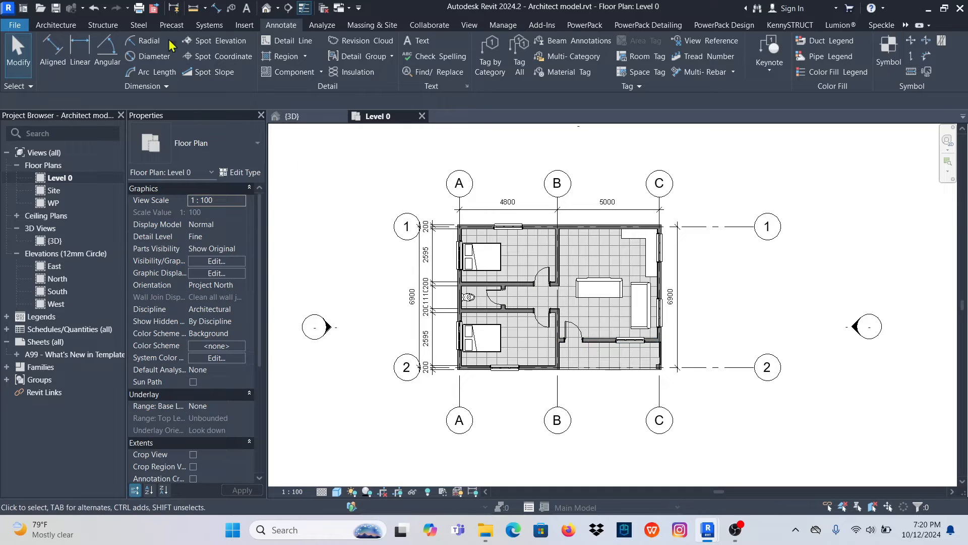
- Add an aligned dimension string across grids C, B and A below the house
left_click(53, 51)
scroll(643, 389, "up", 2)
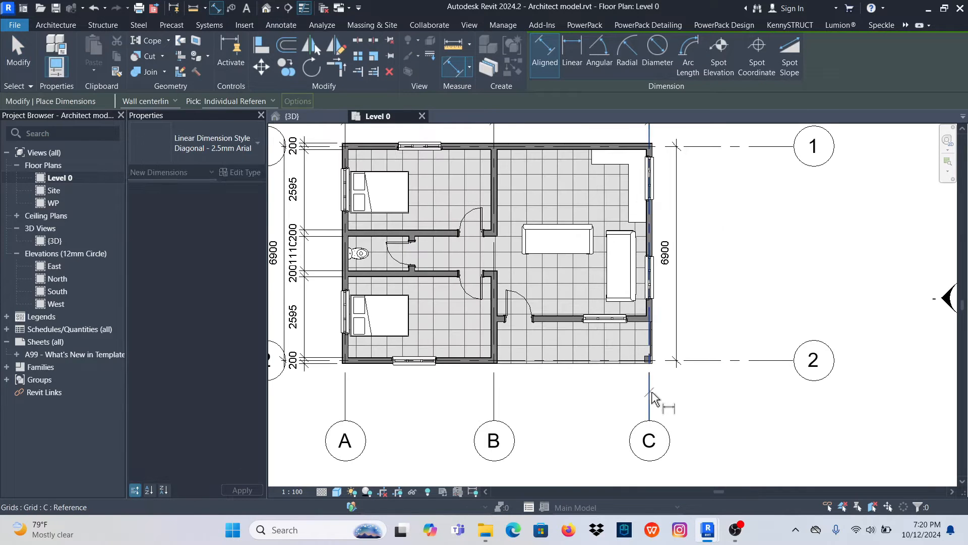
left_click(650, 396)
left_click(494, 393)
left_click(345, 393)
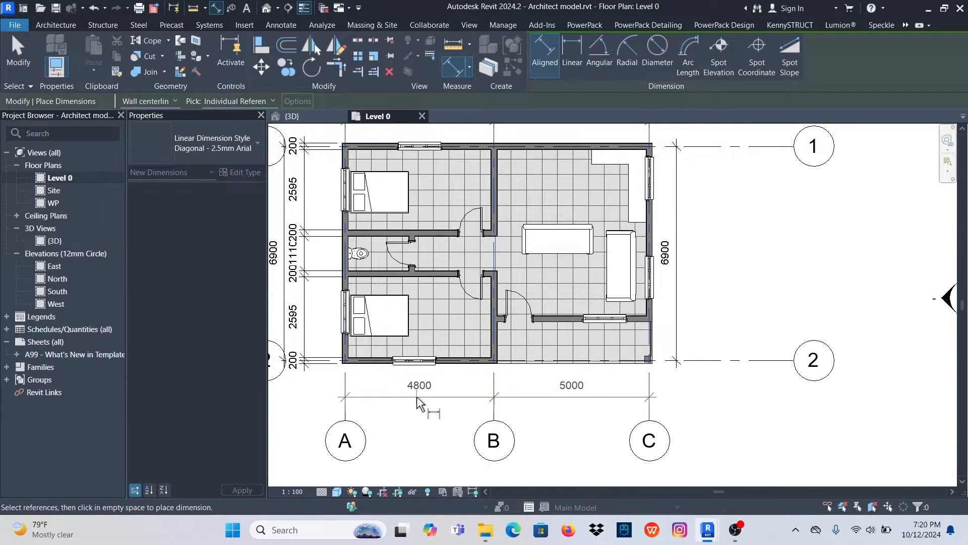
left_click(418, 402)
- Begin a vertical aligned dimension string from the porch floor's front edge through both faces of the living room's front wall
scroll(448, 274, "up", 2)
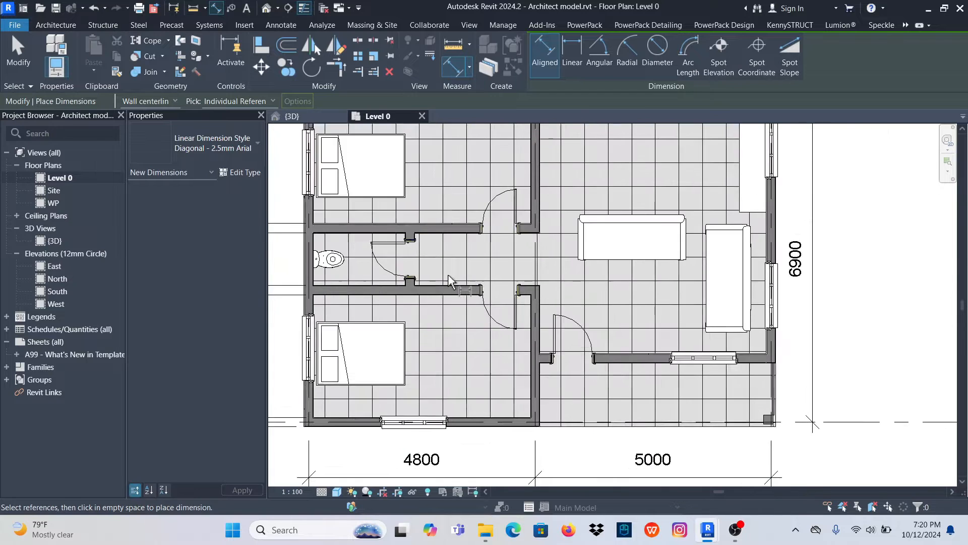
scroll(563, 258, "down", 3)
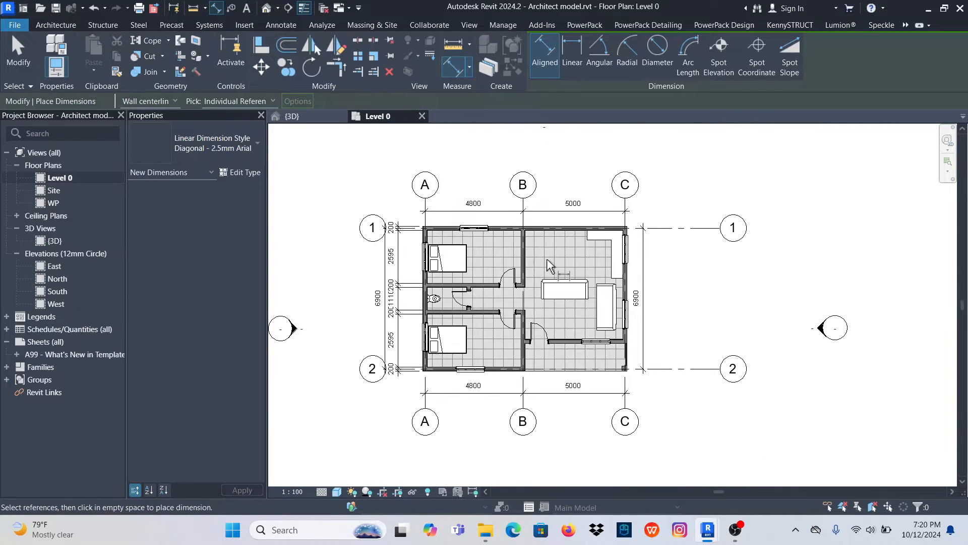
scroll(546, 259, "up", 1)
scroll(549, 372, "up", 1)
scroll(633, 399, "up", 3)
scroll(629, 408, "up", 1)
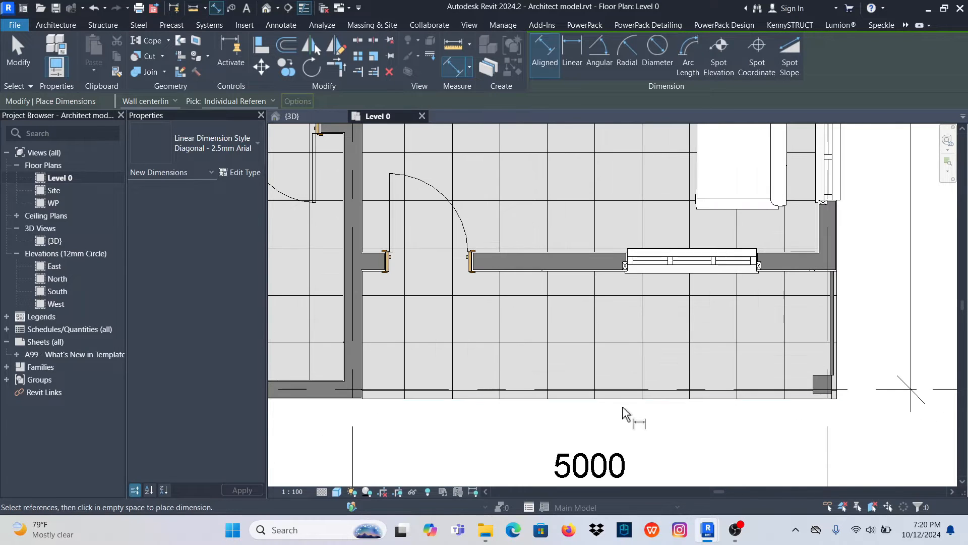
scroll(511, 281, "up", 5)
scroll(511, 281, "up", 4)
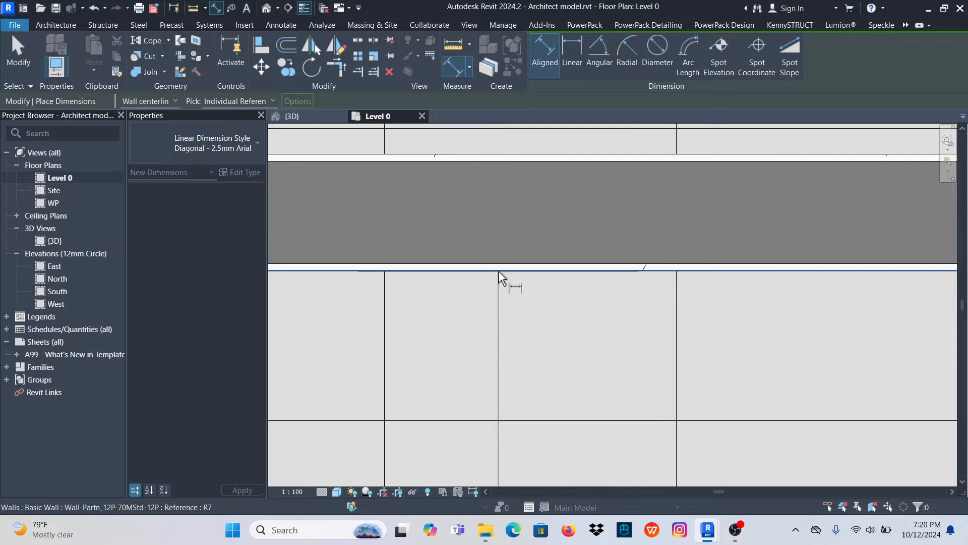
left_click(499, 270)
scroll(525, 282, "down", 8)
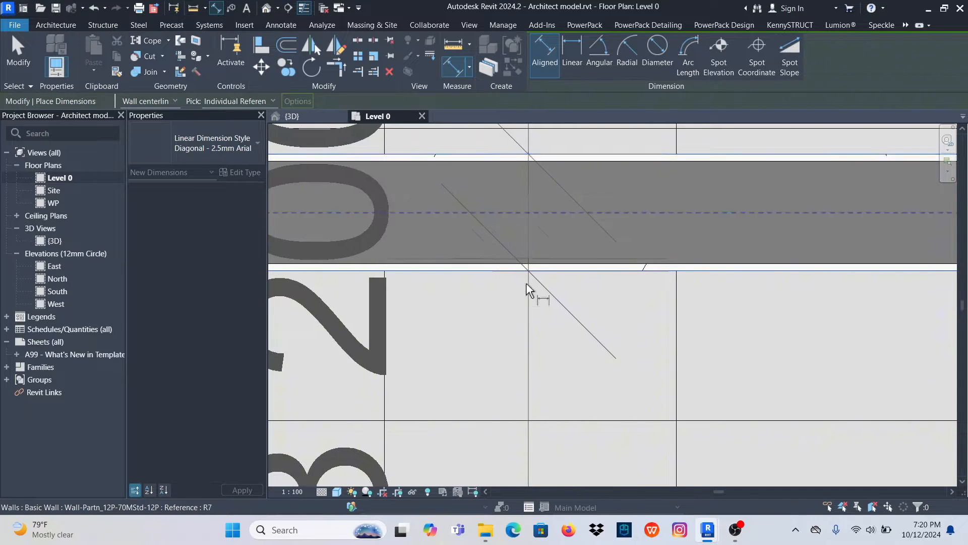
- Extend the string through both faces of the exterior wall on grid 1 and place it through the living room
scroll(525, 157, "up", 4)
scroll(522, 151, "up", 5)
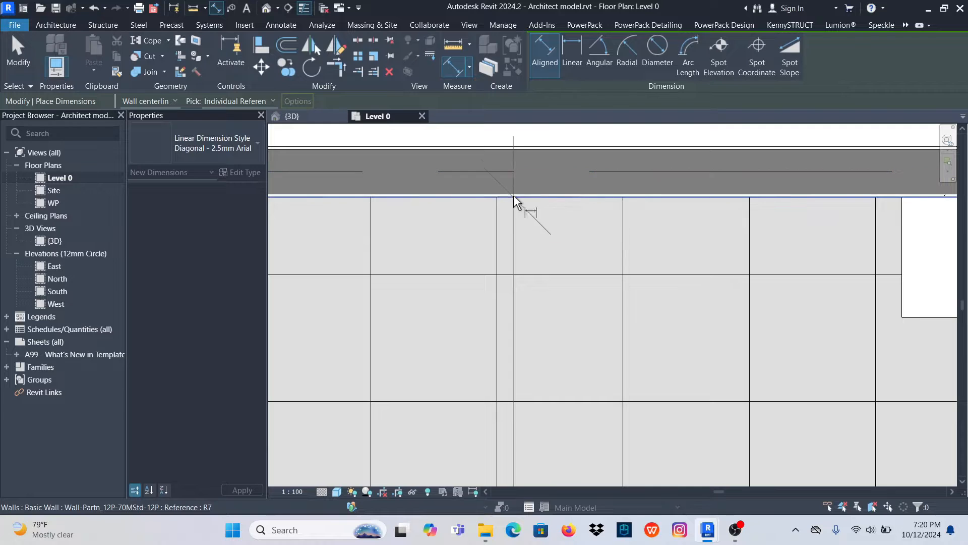
left_click(516, 146)
scroll(515, 232, "down", 3)
scroll(516, 266, "down", 3)
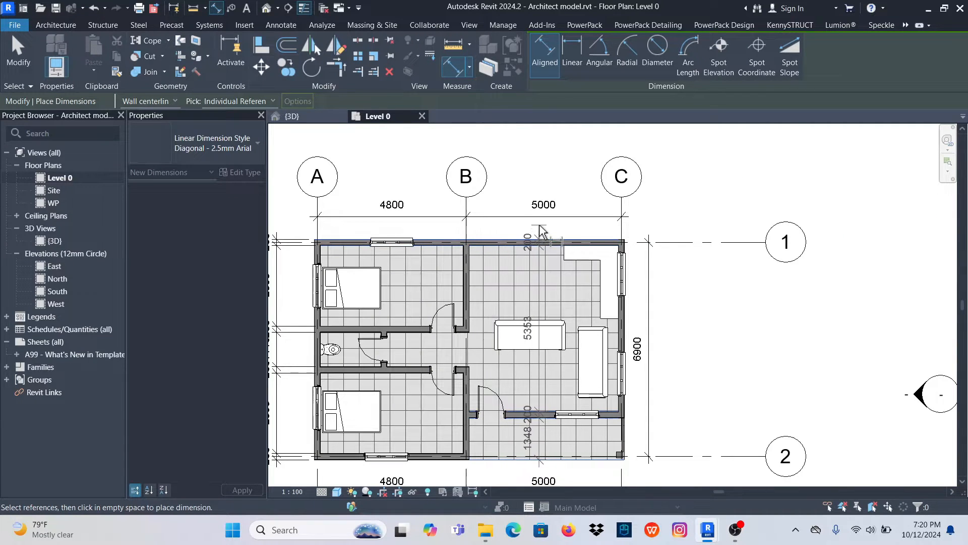
left_click(545, 236)
scroll(558, 173, "down", 3)
scroll(492, 230, "up", 3)
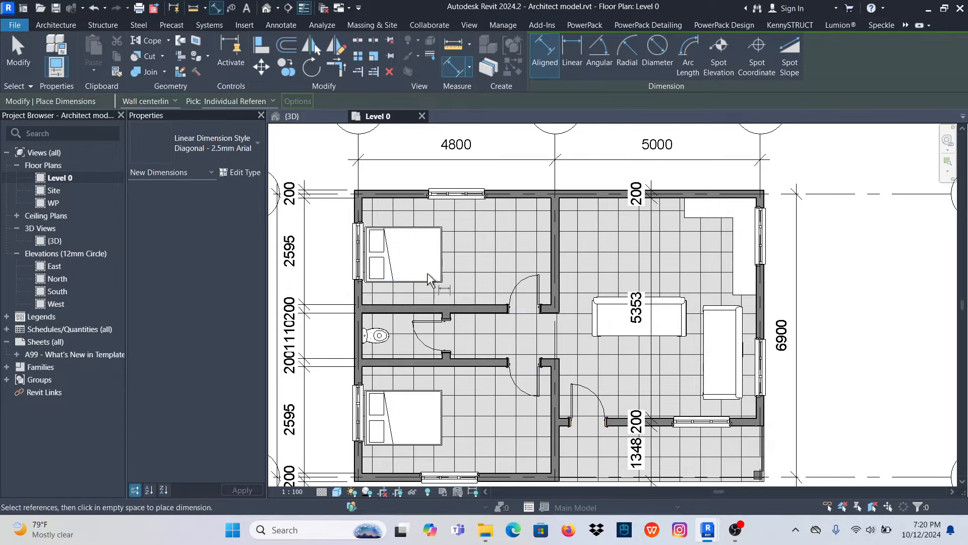
scroll(428, 279, "down", 3)
right_click(690, 168)
left_click(720, 172)
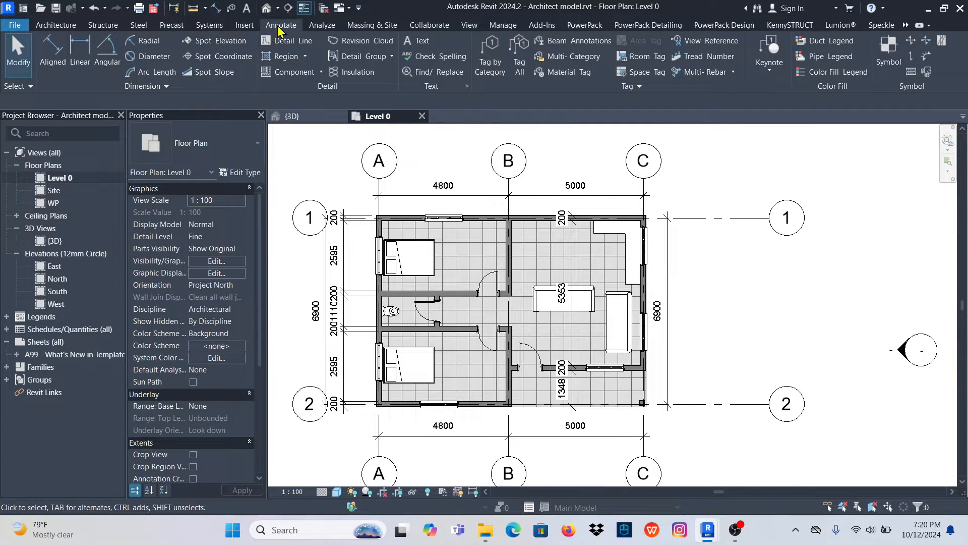
- Start Tag by Category with the tag orientation set to Model and the leader turned off
left_click(491, 51)
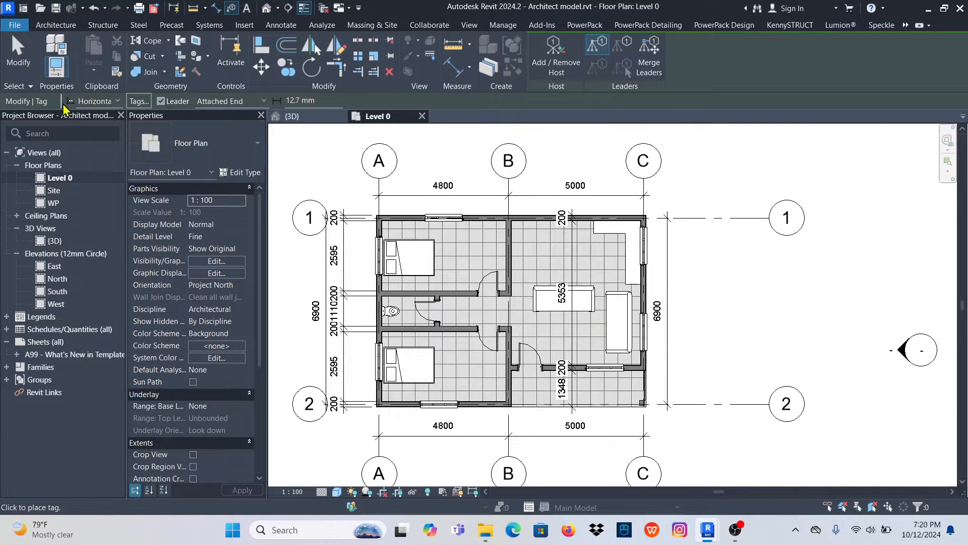
left_click(117, 101)
left_click(118, 101)
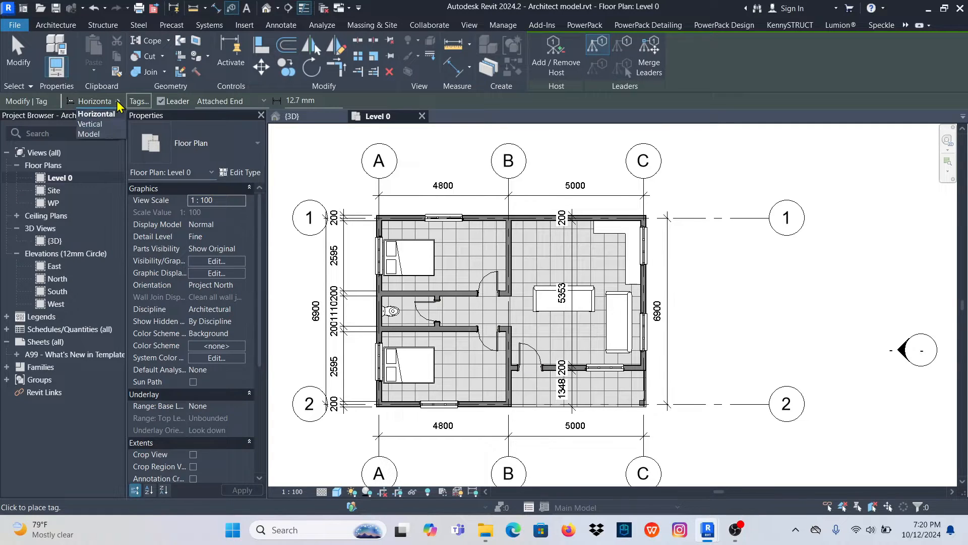
left_click(89, 134)
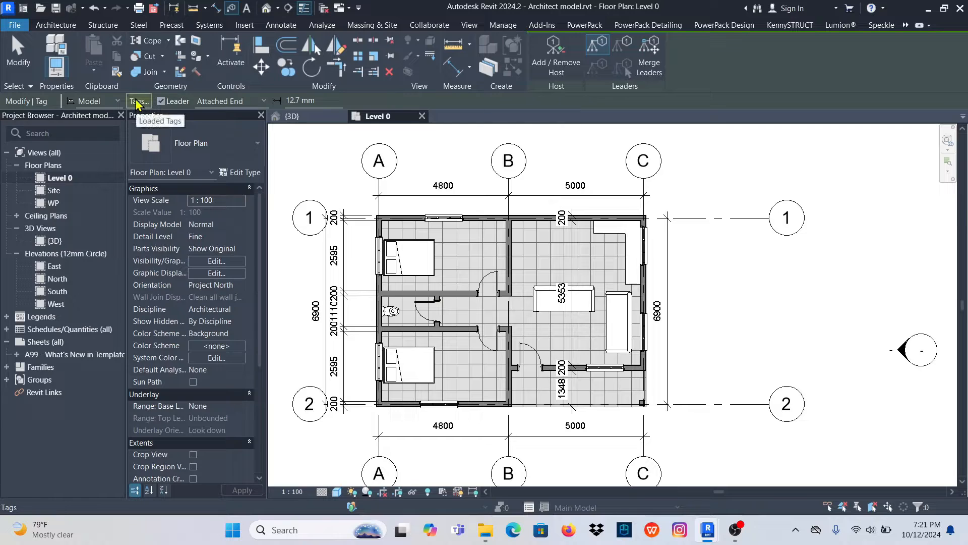
left_click(161, 101)
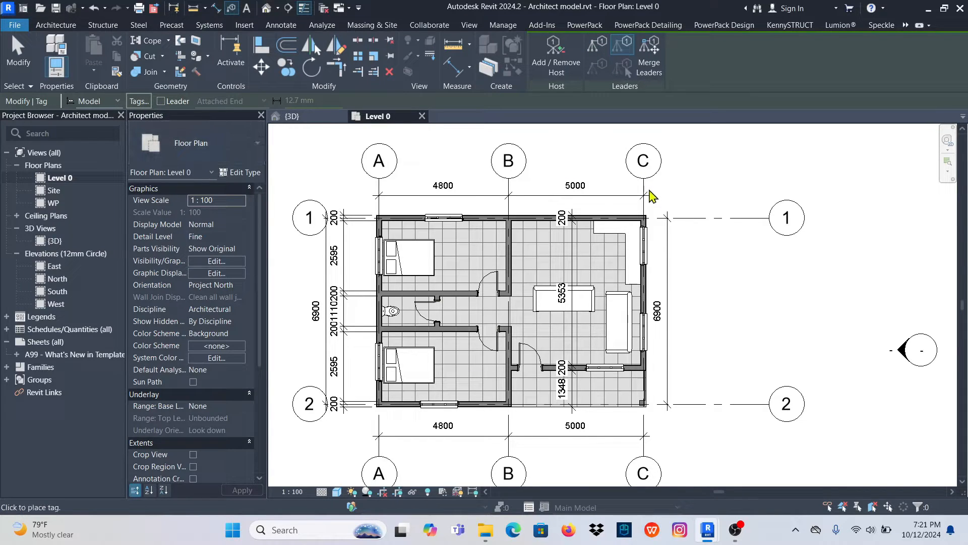
- Tag the window beside the corner counter in the exterior wall on grid C, placing the tag outside the house
scroll(647, 254, "up", 4)
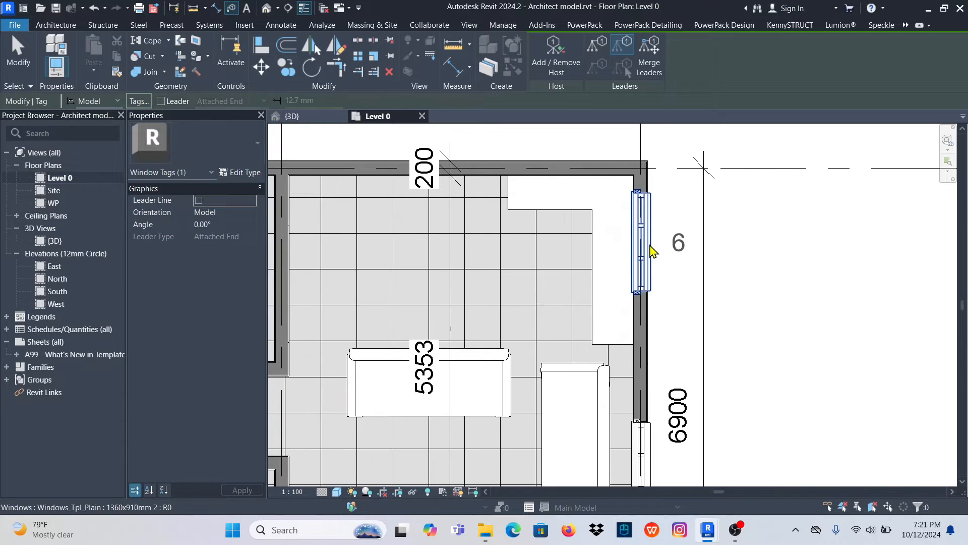
scroll(641, 252, "down", 3)
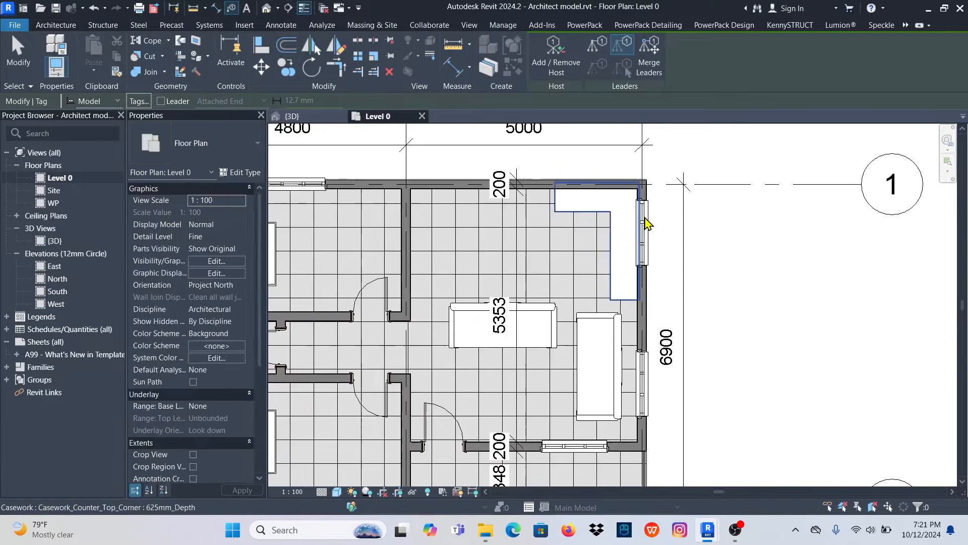
scroll(612, 432, "down", 3)
scroll(448, 428, "up", 4)
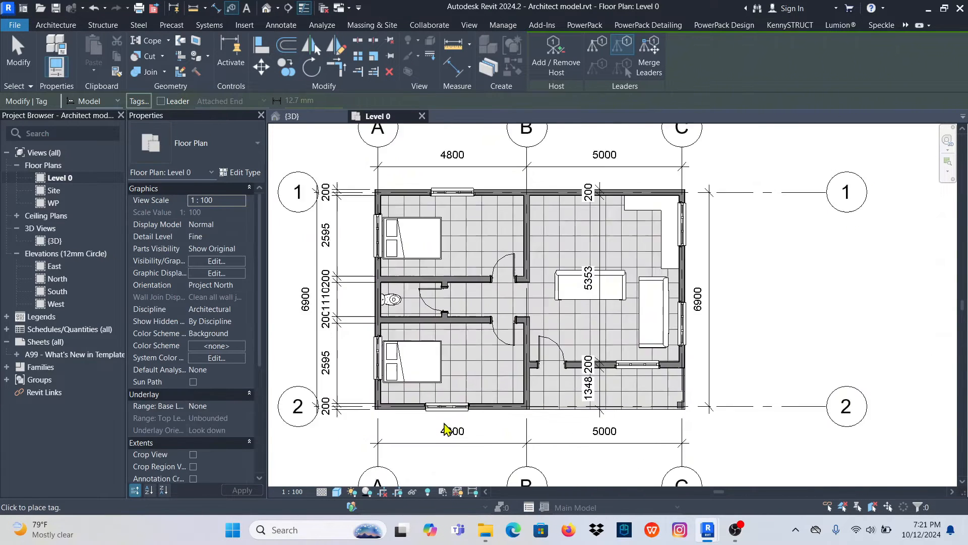
scroll(431, 394, "down", 2)
scroll(368, 257, "up", 5)
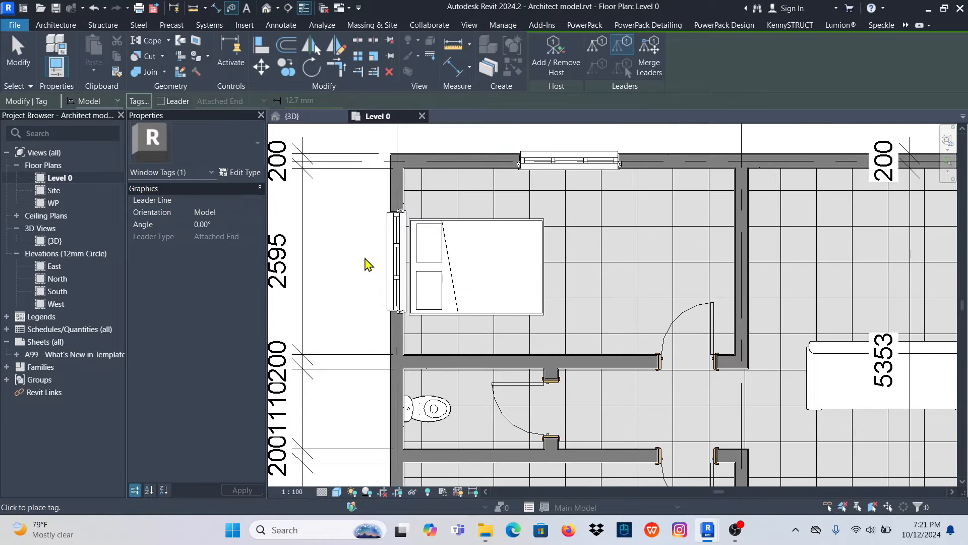
scroll(395, 260, "down", 3)
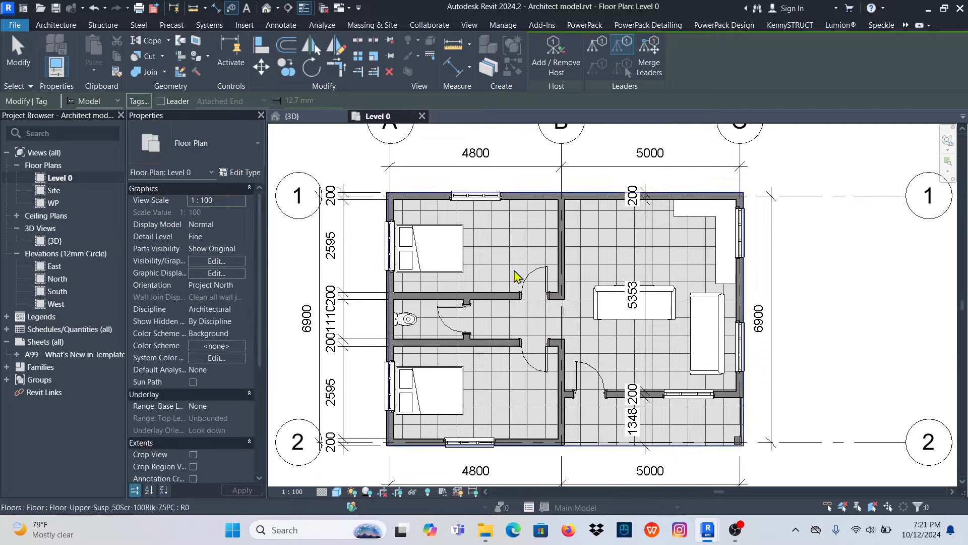
scroll(741, 242, "up", 2)
scroll(760, 248, "up", 2)
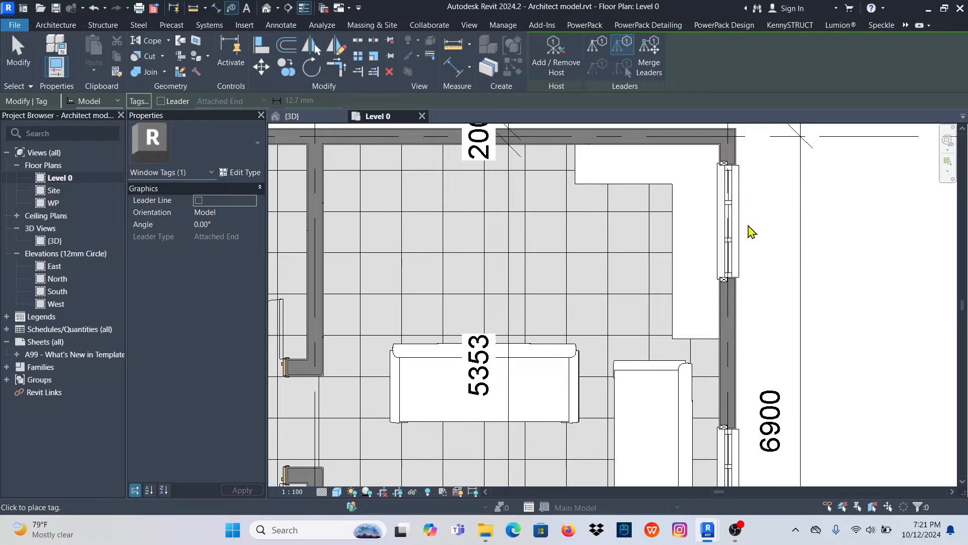
left_click(771, 224)
scroll(594, 212, "down", 5)
scroll(481, 373, "up", 2)
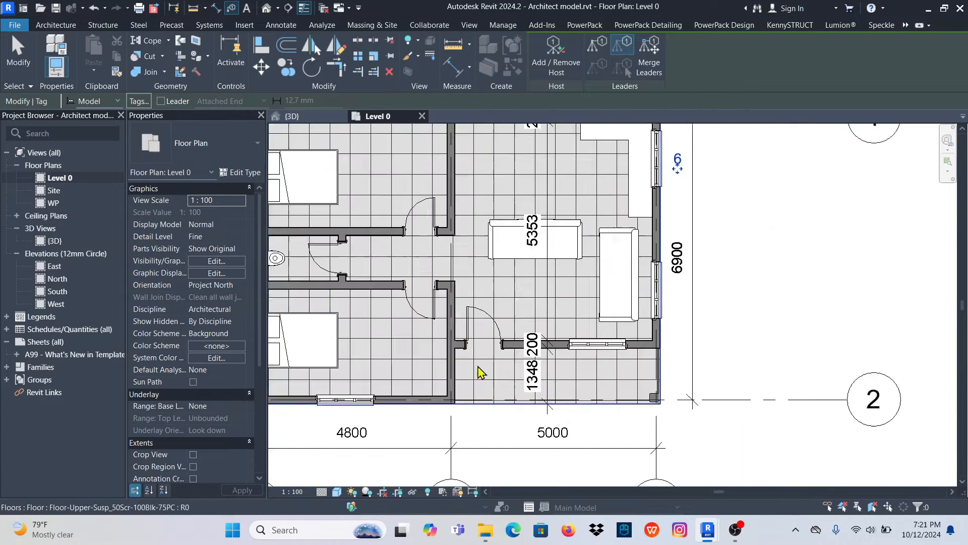
- Tag the living room's entrance door in the front wall and finish tagging
scroll(483, 353, "up", 2)
left_click(486, 331)
scroll(493, 346, "down", 4)
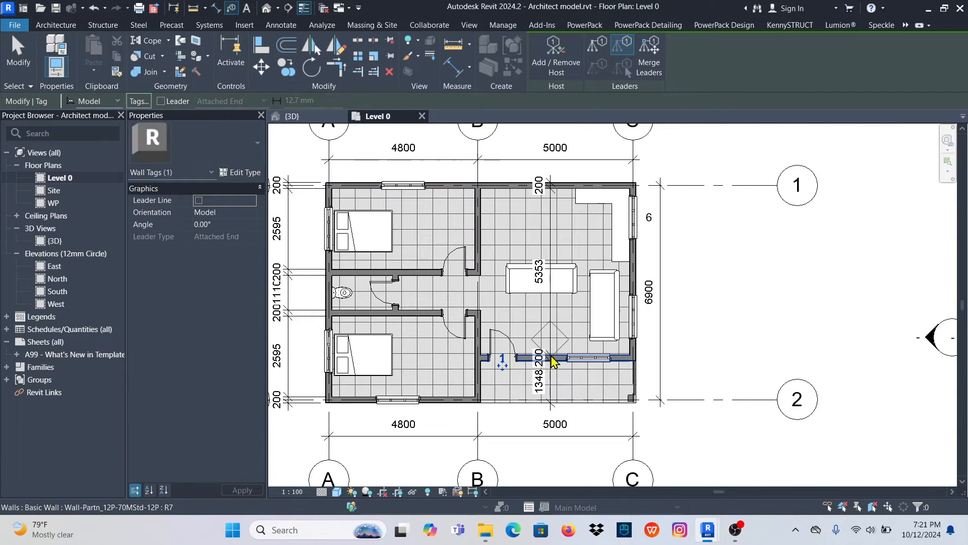
scroll(437, 320, "down", 1)
scroll(443, 318, "up", 1)
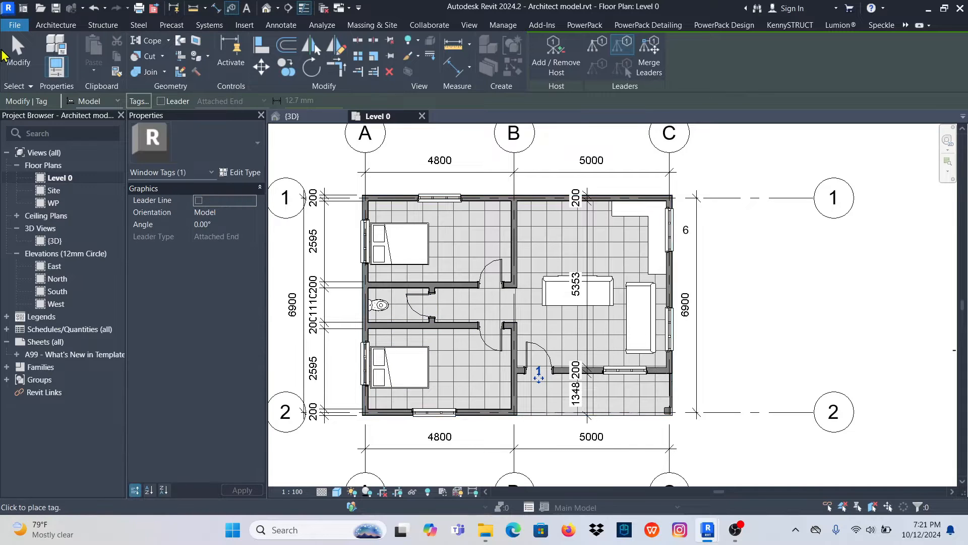
left_click(10, 53)
- Open the family of the tag beside the corner counter window for editing
left_click(686, 229)
scroll(692, 233, "up", 5)
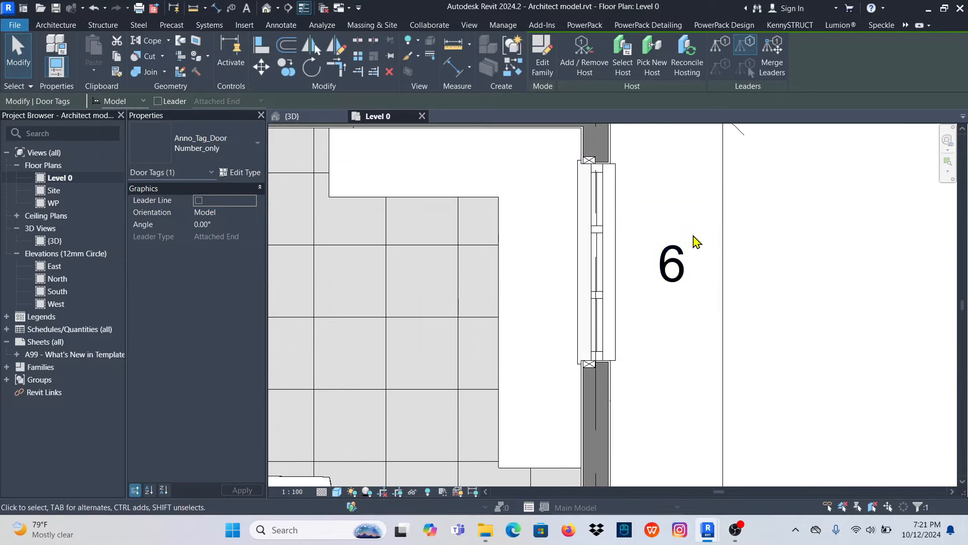
left_click(677, 266)
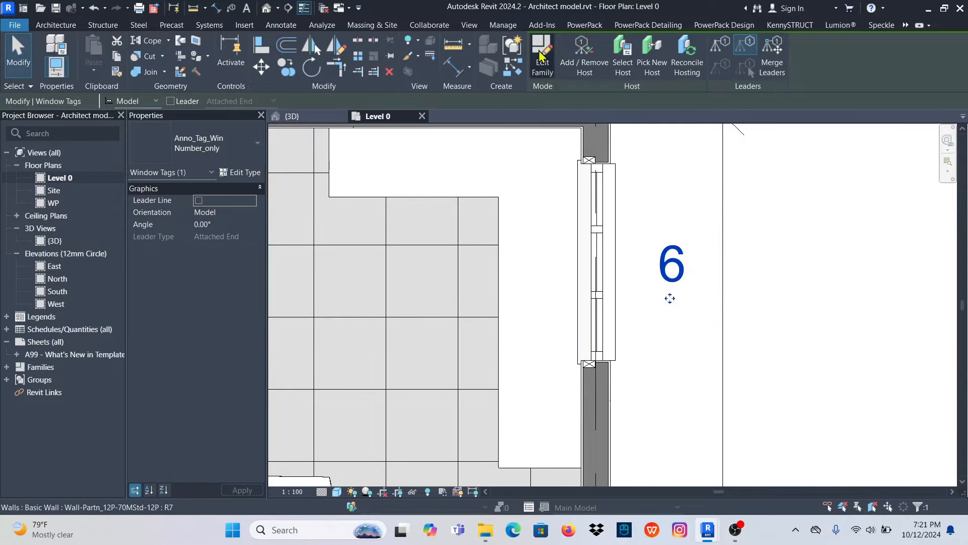
left_click(542, 54)
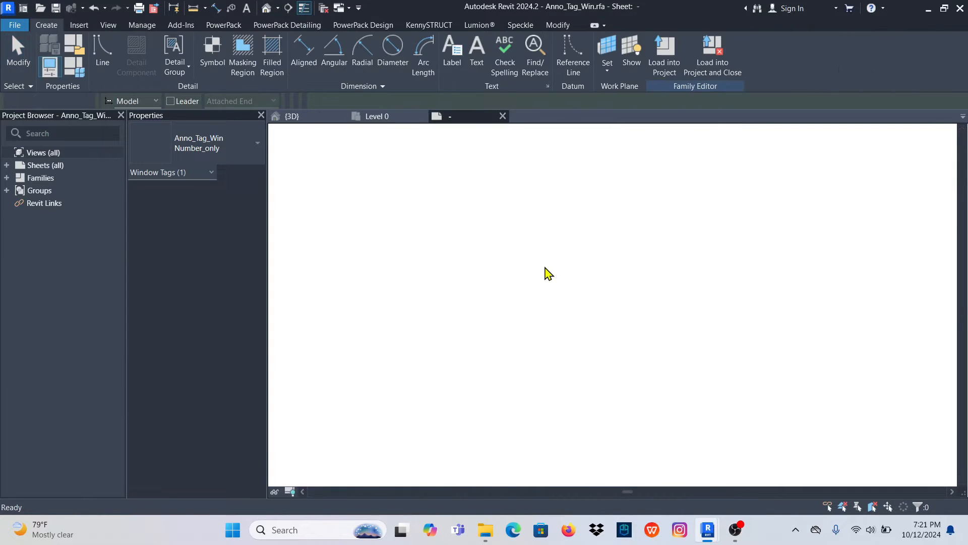
- Examine which parameter the window tag's label reads, and close the family without saving changes
scroll(626, 328, "up", 3)
left_click(608, 317)
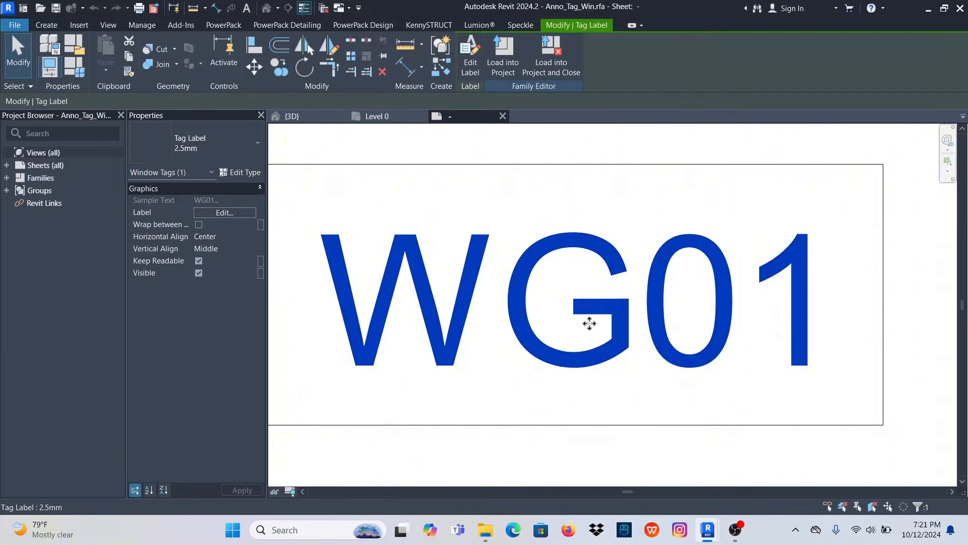
left_click(470, 54)
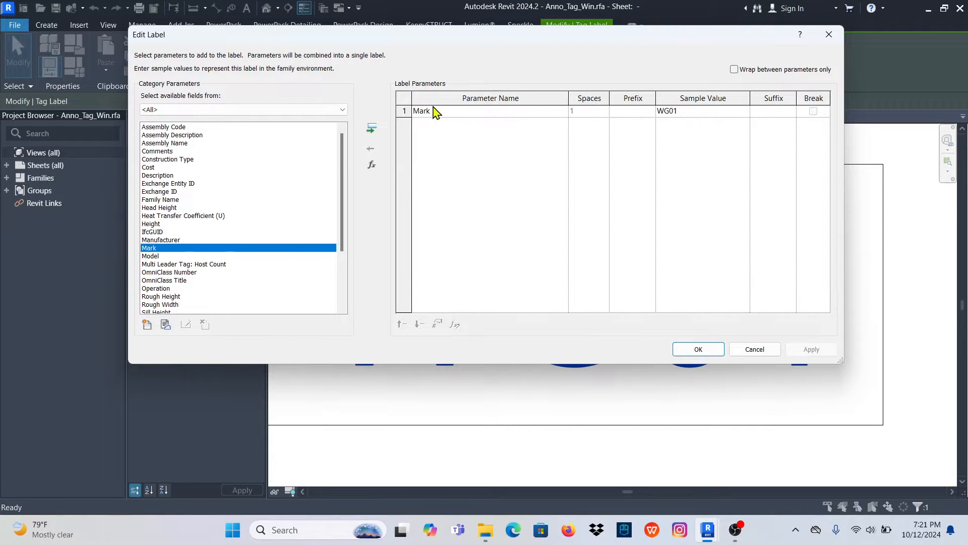
left_click(830, 35)
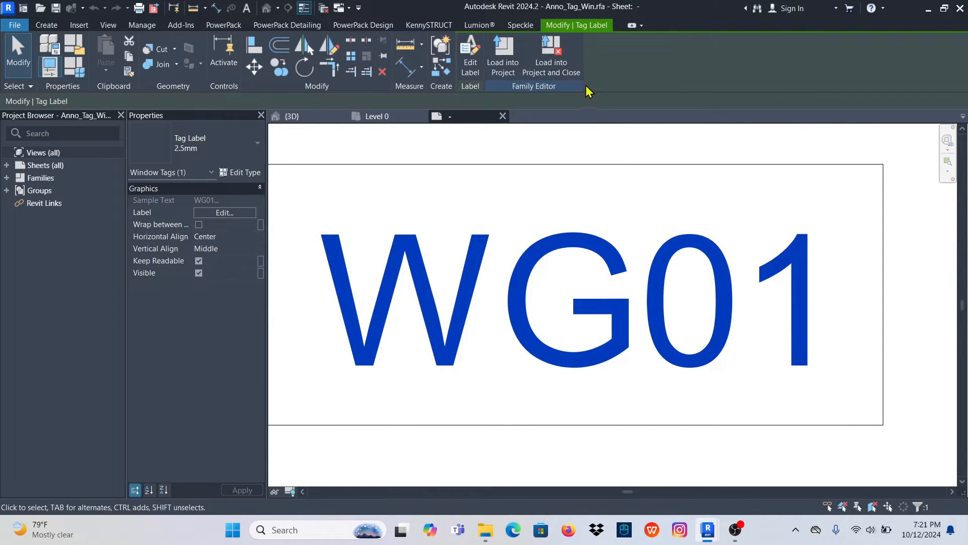
left_click(503, 116)
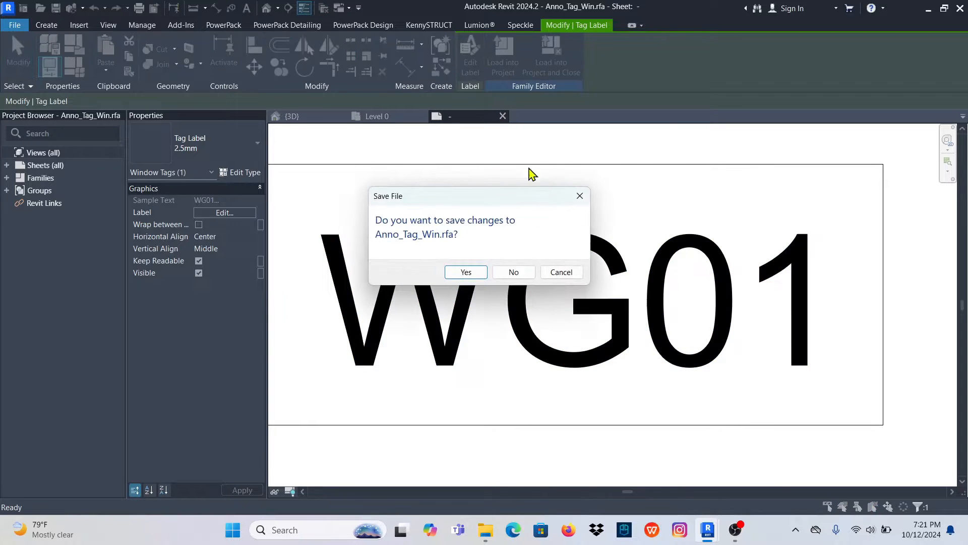
left_click(515, 273)
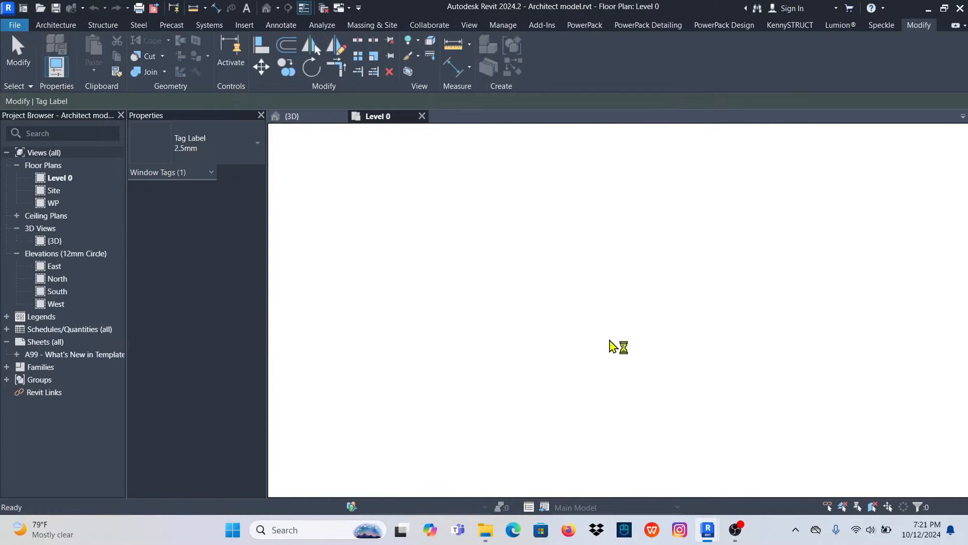
- Check the Mark value in the properties of the window beside the corner counter
scroll(609, 266, "down", 8)
scroll(606, 275, "up", 4)
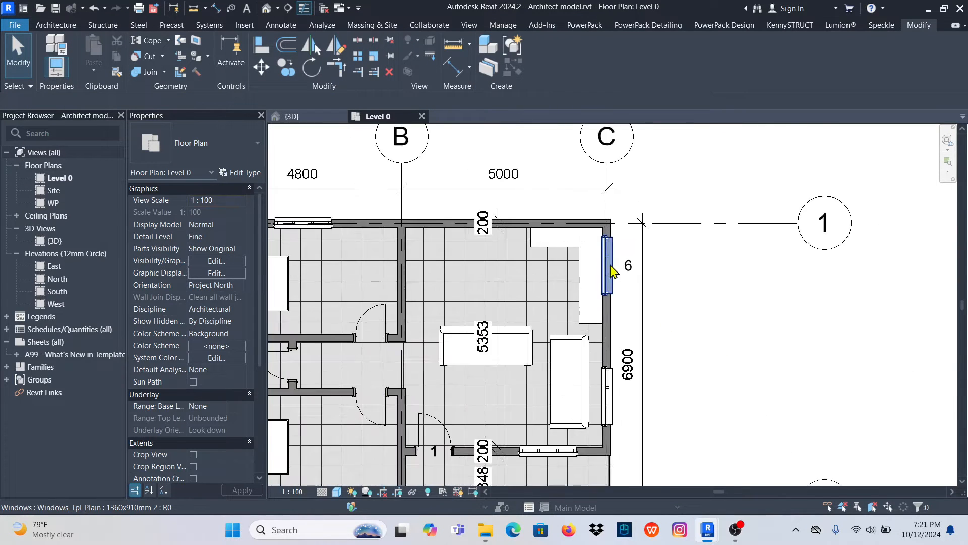
left_click(605, 271)
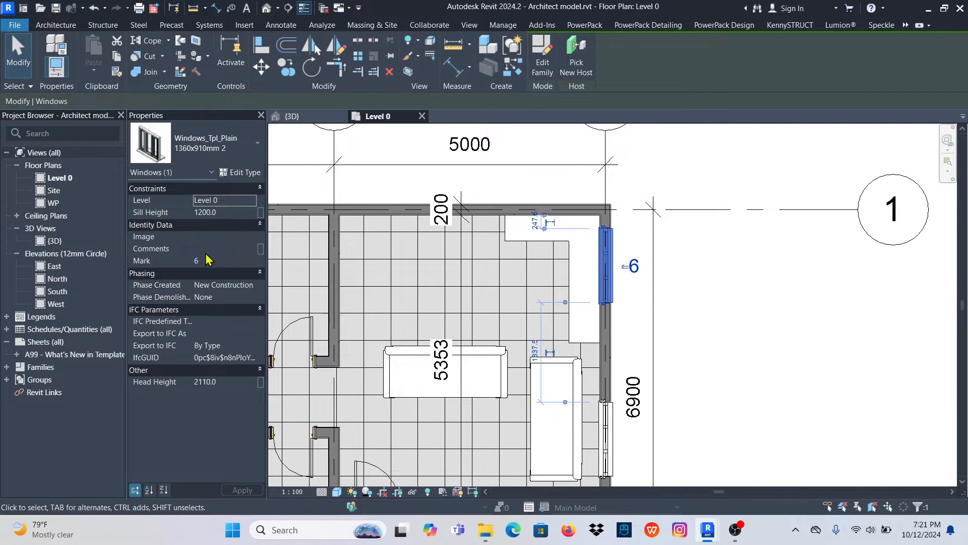
left_click(750, 314)
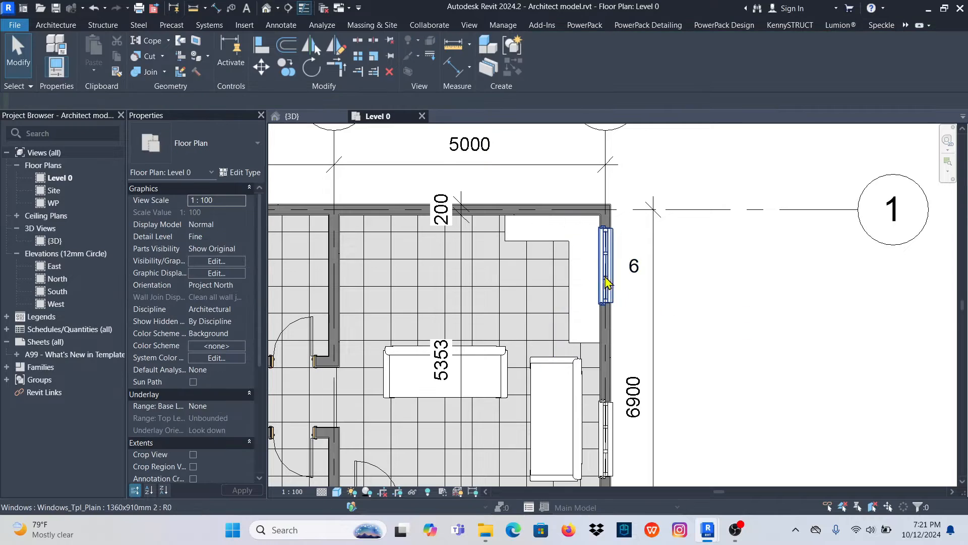
- Select all instances of the corner counter window's type and set their Mark to W1, accepting the duplicate values
left_click(603, 277)
right_click(603, 277)
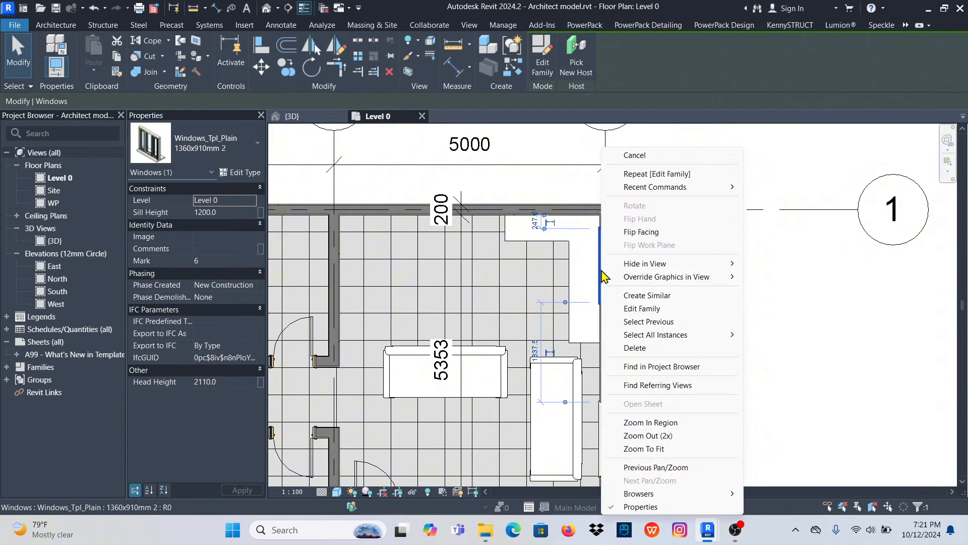
mouse_move(686, 337)
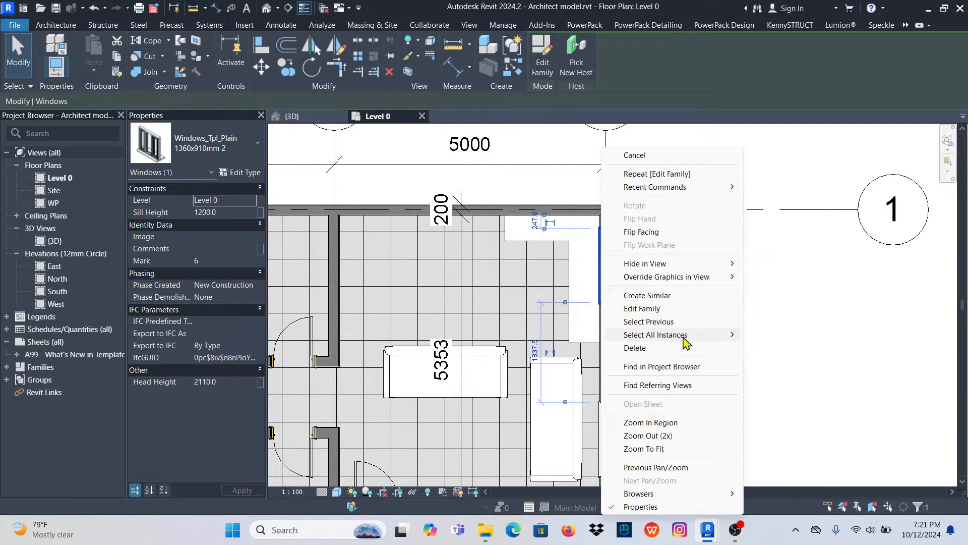
left_click(800, 335)
scroll(648, 278, "down", 4)
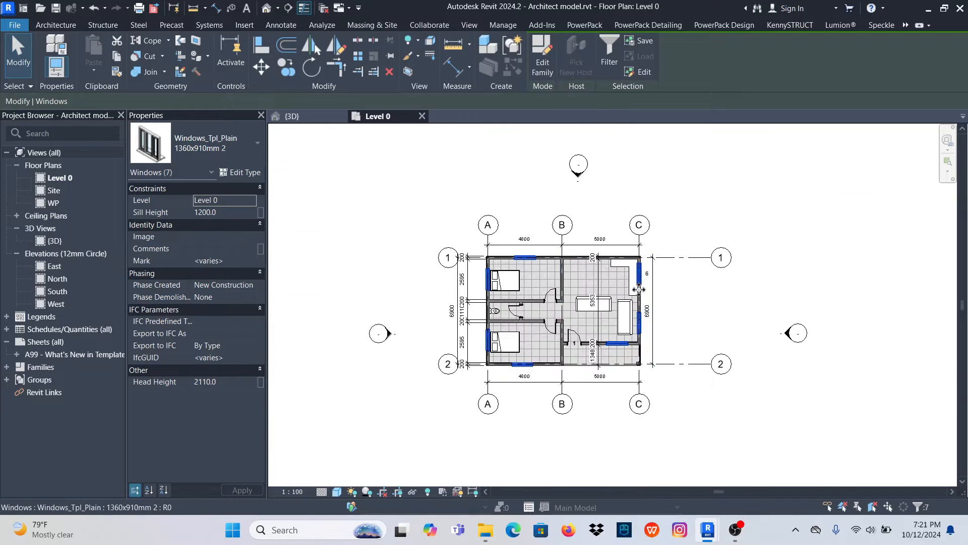
scroll(545, 298, "up", 1)
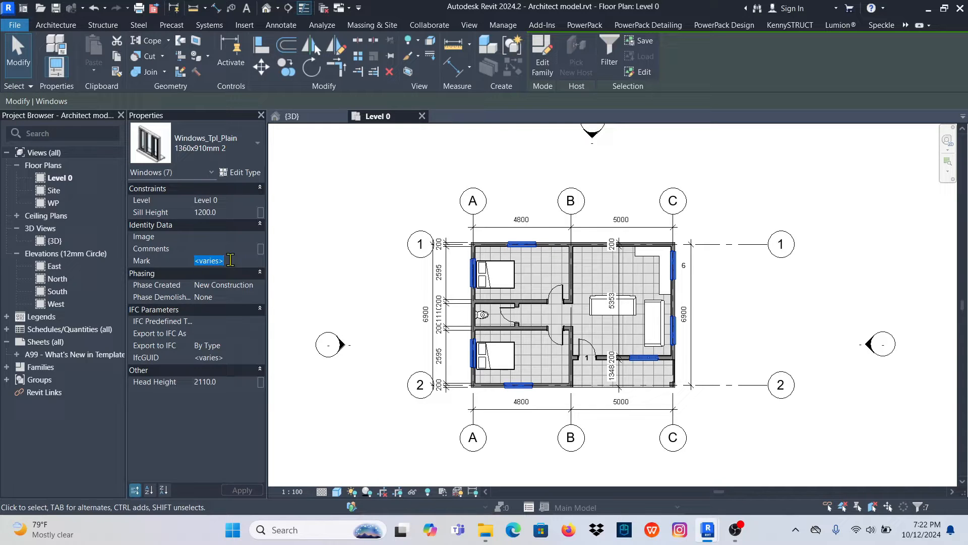
mouse_move(762, 298)
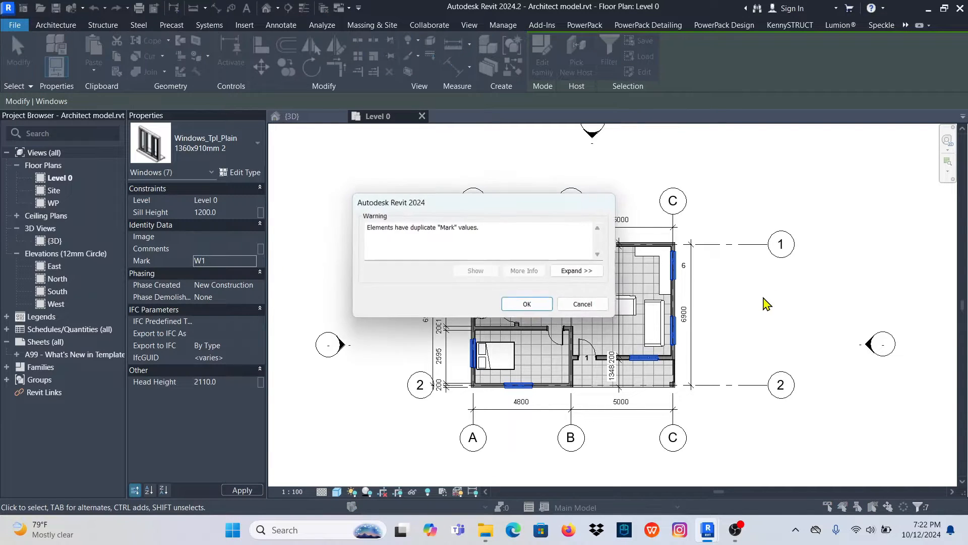
left_click(527, 305)
scroll(696, 300, "up", 4)
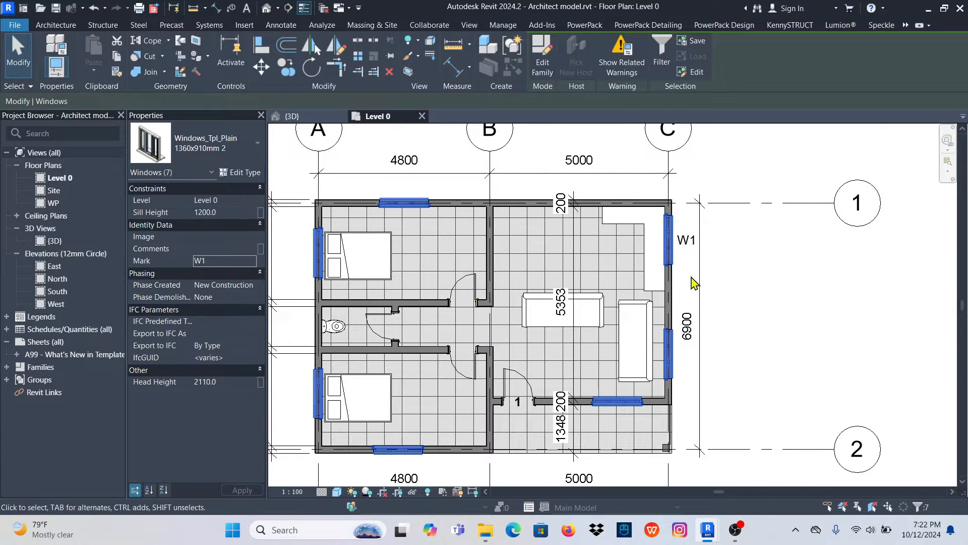
scroll(536, 322, "down", 2)
scroll(649, 266, "up", 5)
left_click(724, 309)
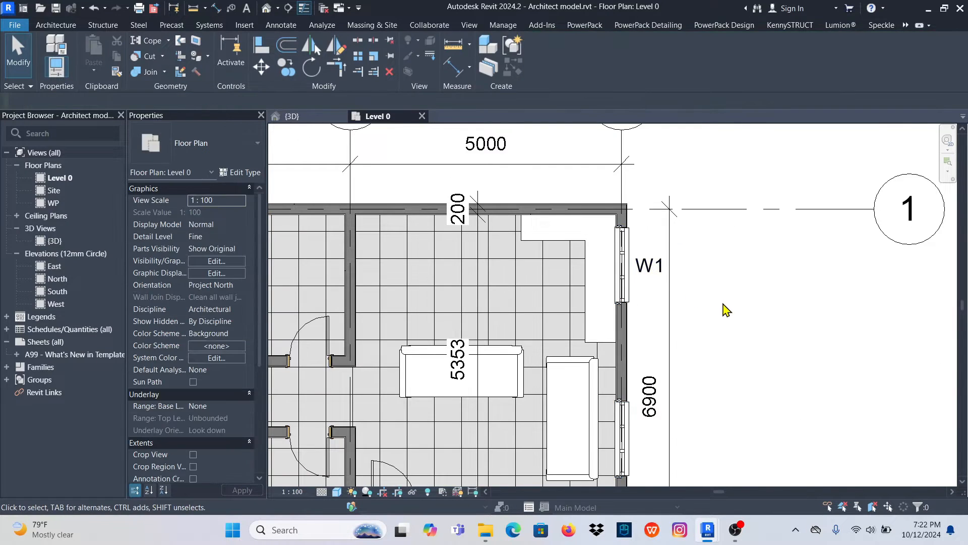
- Create similar tags from the W1 tag for the other grid C window and the living room's front wall window
scroll(625, 280, "down", 3)
scroll(625, 280, "down", 2)
scroll(644, 264, "up", 5)
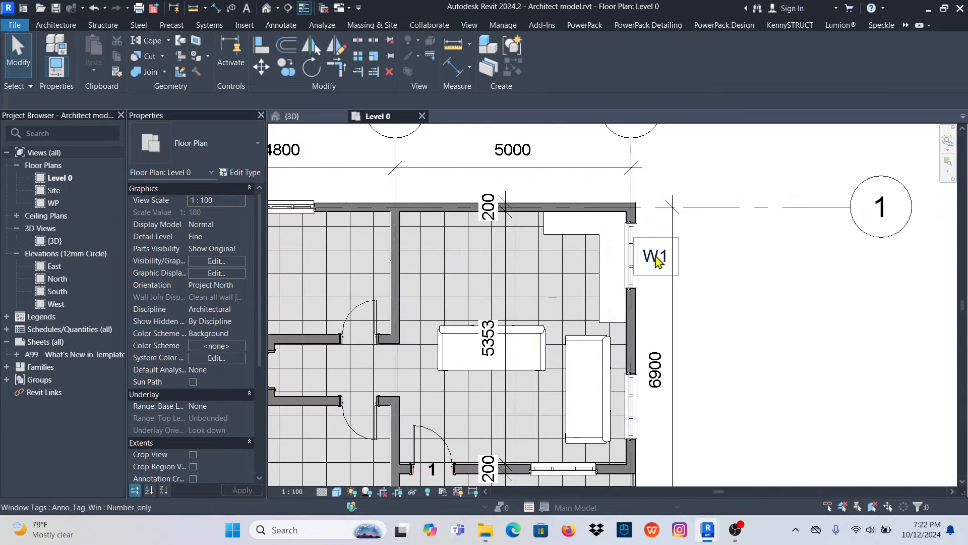
left_click(655, 256)
right_click(656, 256)
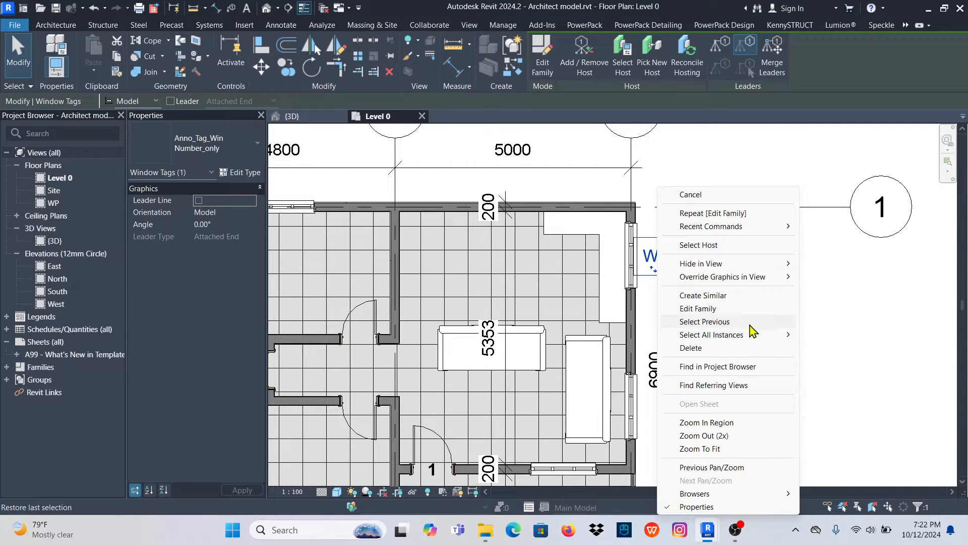
left_click(703, 295)
left_click(633, 416)
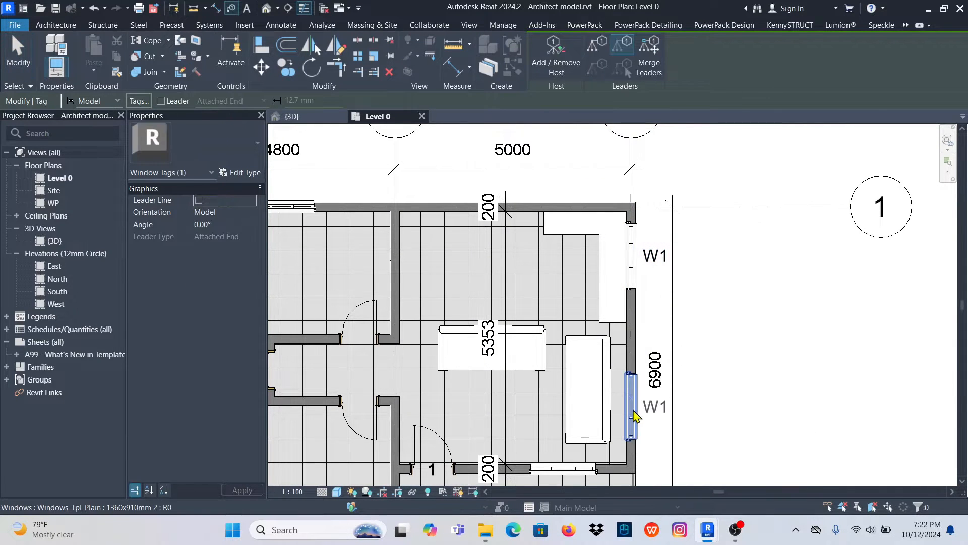
scroll(662, 415, "down", 3)
scroll(662, 414, "up", 3)
left_click(587, 352)
scroll(596, 338, "down", 2)
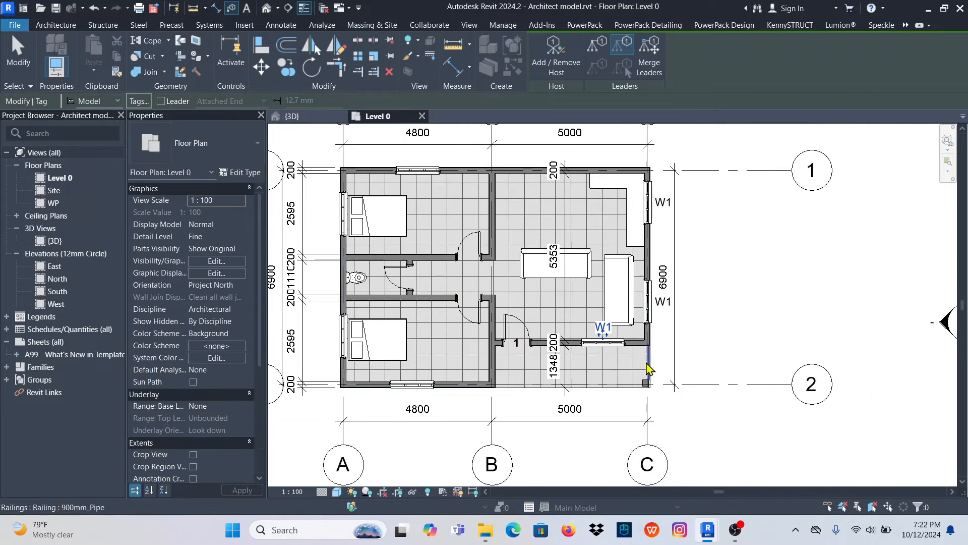
- Tag the four bedroom windows in the exterior walls on grids 2, A and 1, and finish tagging
left_click(413, 386)
scroll(399, 348, "down", 2)
scroll(383, 353, "up", 2)
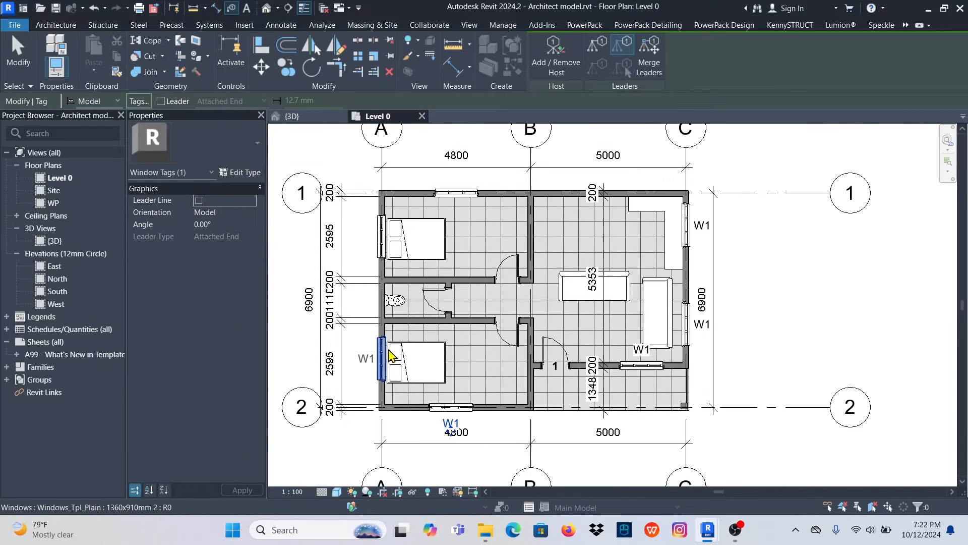
left_click(381, 356)
left_click(382, 237)
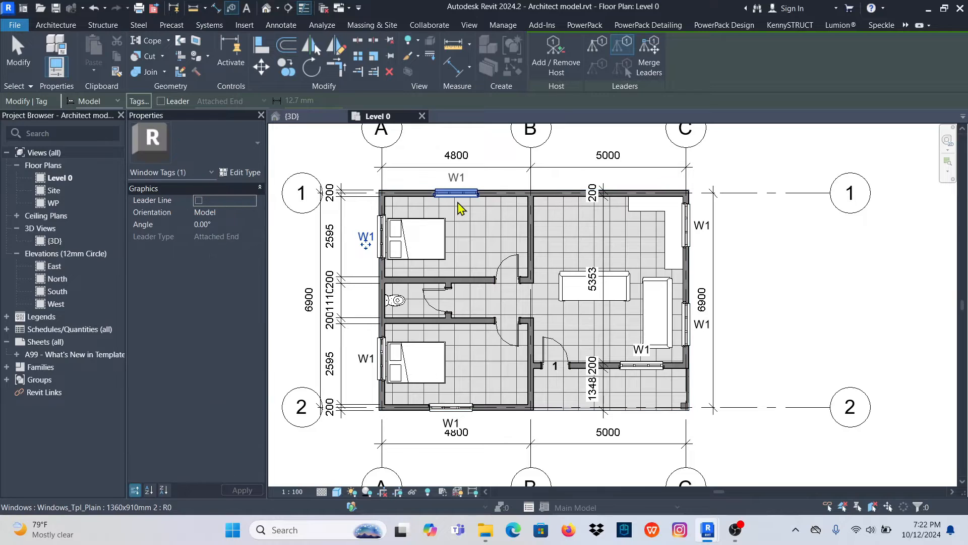
left_click(456, 193)
scroll(601, 213, "up", 1)
scroll(606, 226, "down", 1)
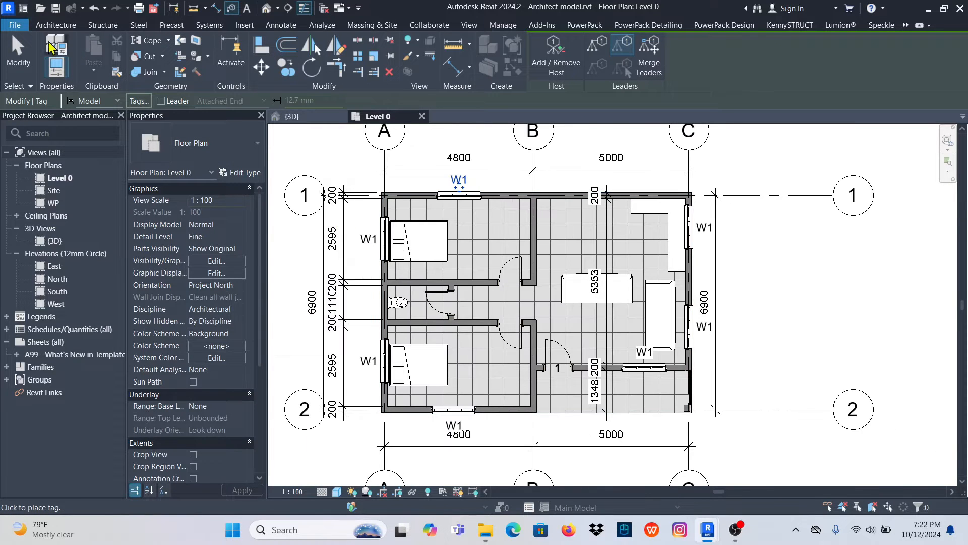
left_click(16, 57)
- Set the Mark of the living room's entrance door to D1
scroll(551, 325, "up", 2)
scroll(558, 368, "down", 2)
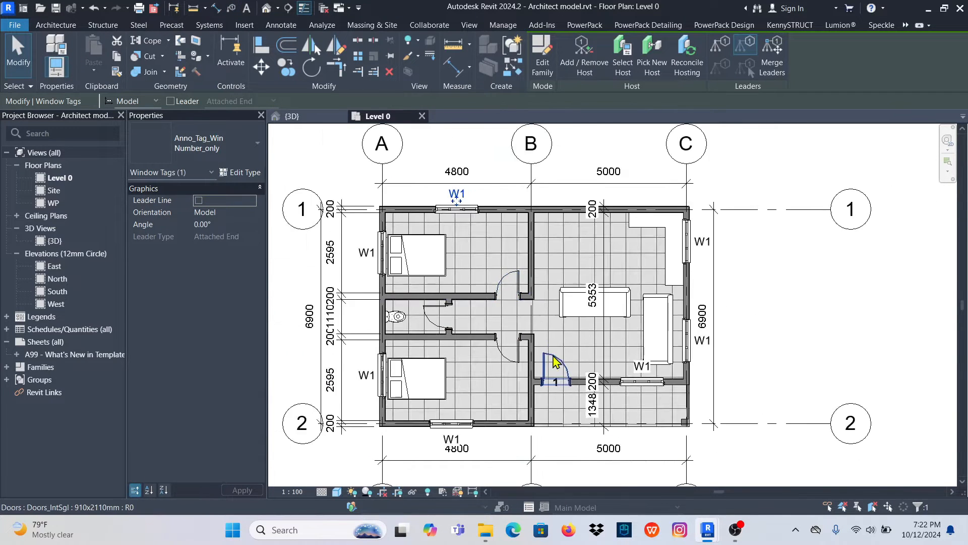
scroll(563, 376, "up", 3)
left_click(560, 342)
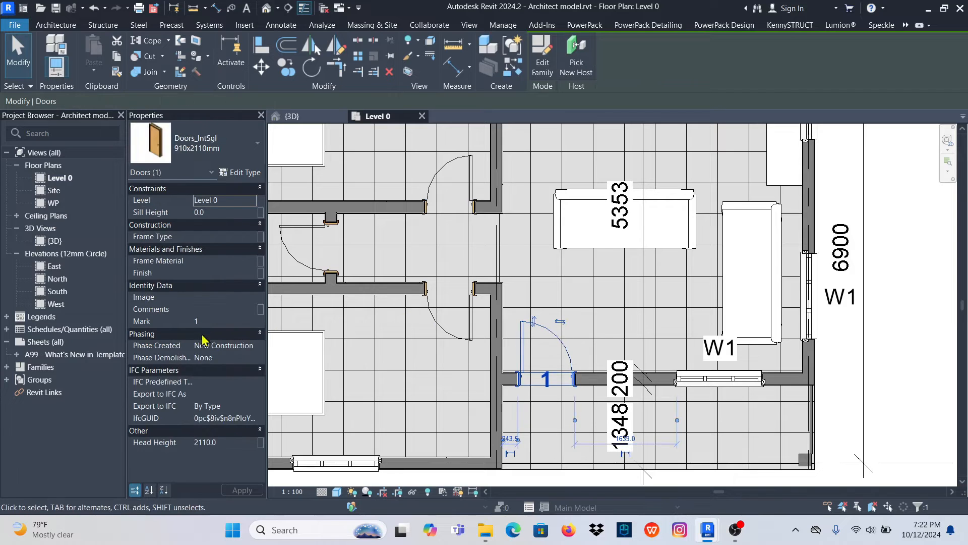
scroll(594, 357, "down", 3)
scroll(533, 330, "up", 2)
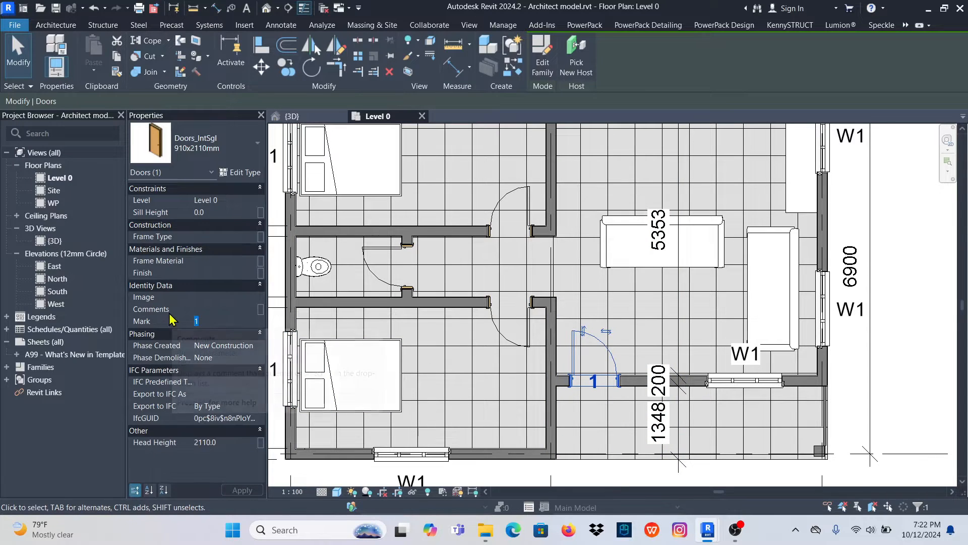
type("D")
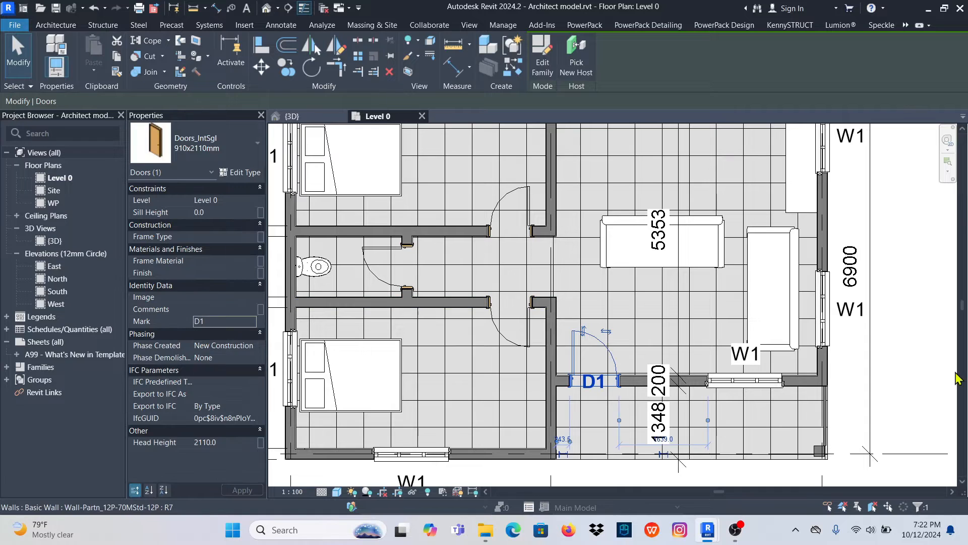
scroll(625, 358, "down", 3)
left_click(815, 303)
scroll(597, 401, "up", 4)
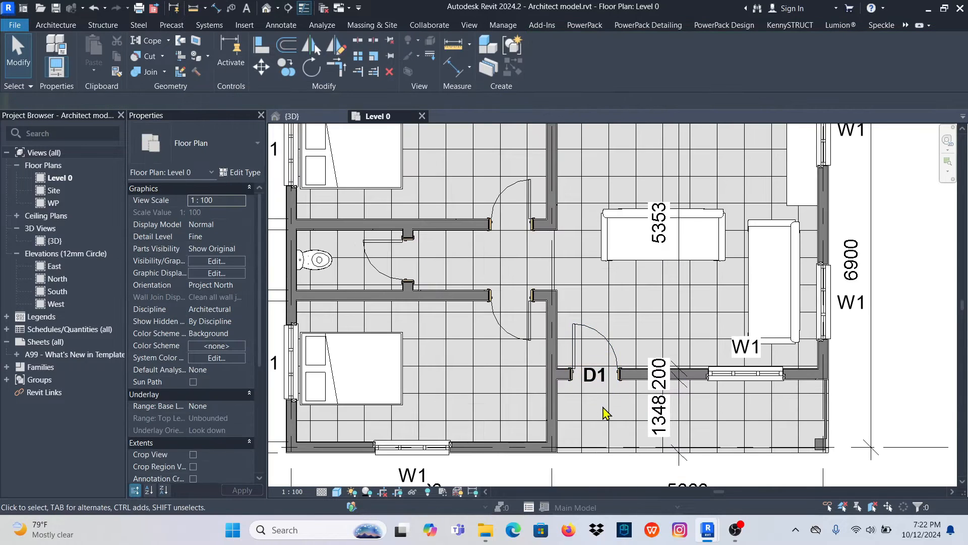
- Create similar tags from the D1 tag for the two bedroom doors and the toilet door, and finish tagging
scroll(593, 384, "up", 2)
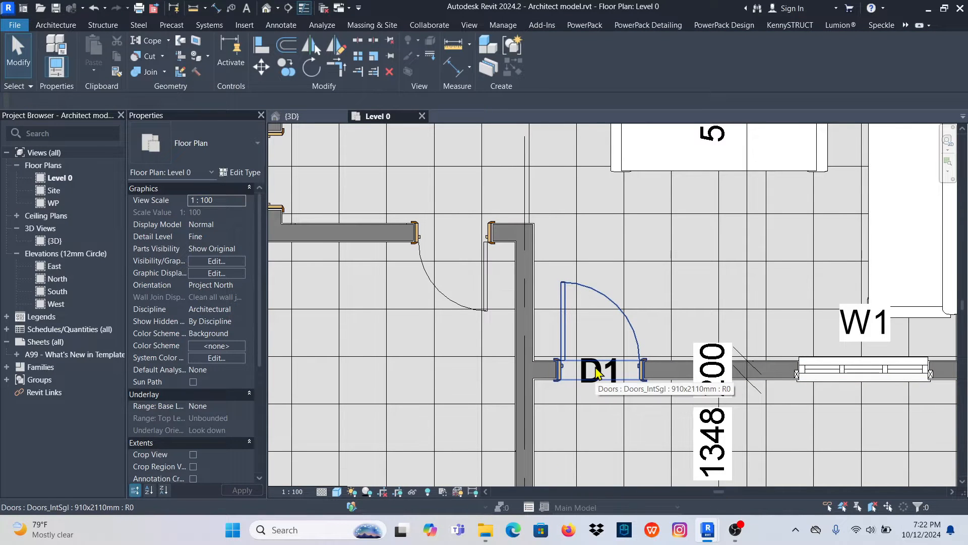
key("Tab")
key("Tab")
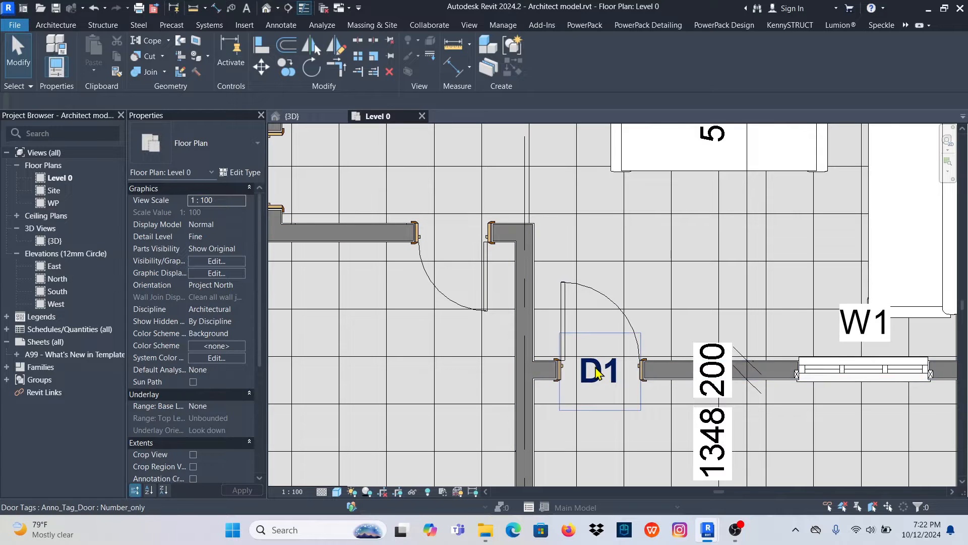
left_click(597, 373)
right_click(597, 373)
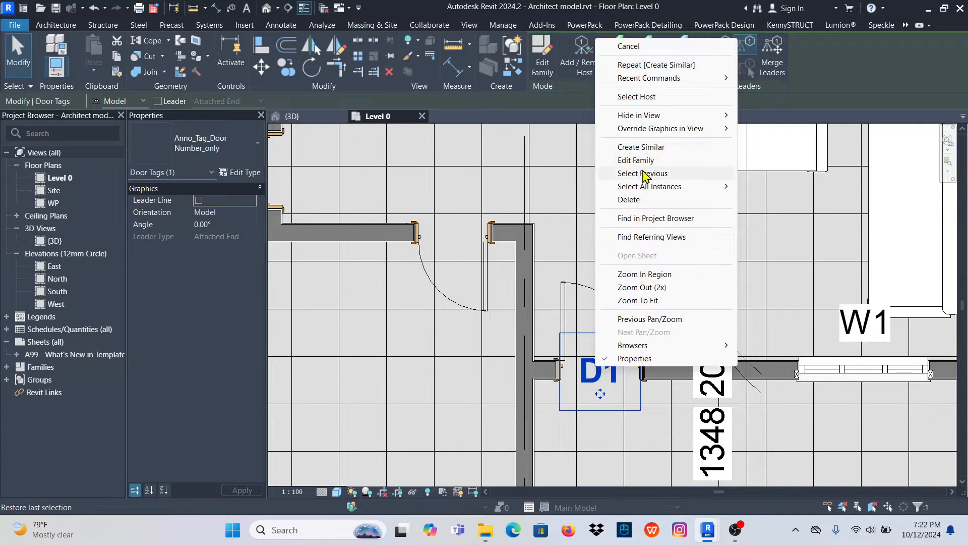
left_click(623, 146)
scroll(588, 369, "down", 2)
left_click(498, 277)
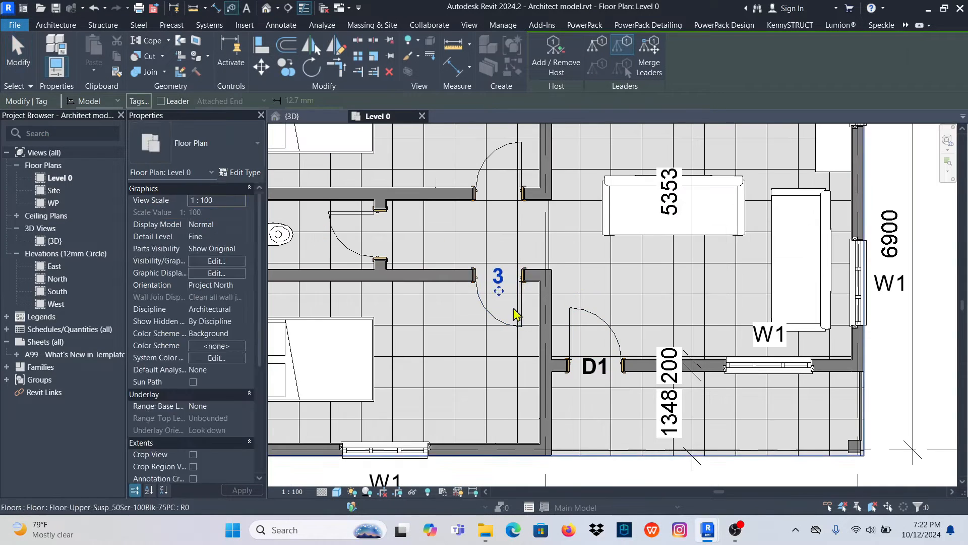
left_click(499, 197)
left_click(379, 234)
scroll(487, 307, "down", 2)
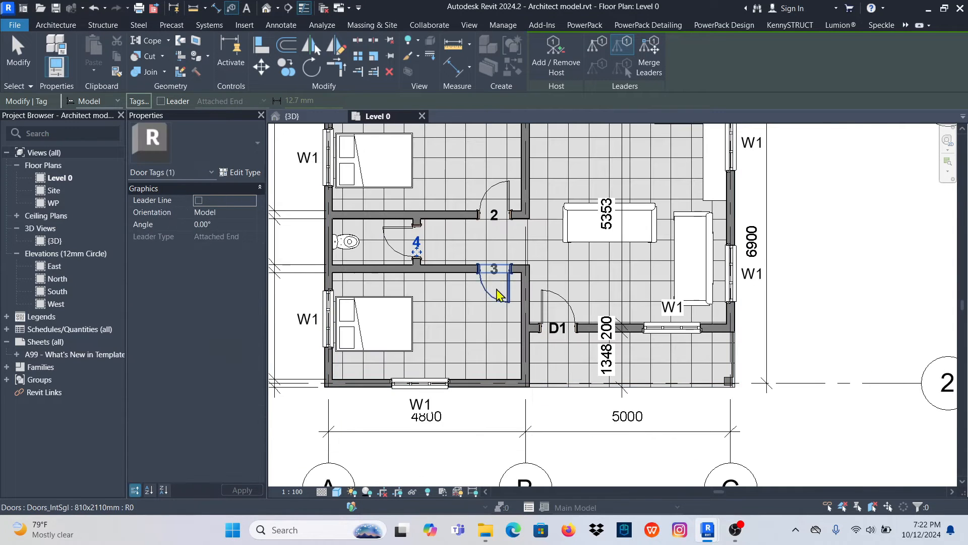
left_click(561, 335)
key("Escape")
key("Escape")
scroll(501, 286, "up", 3)
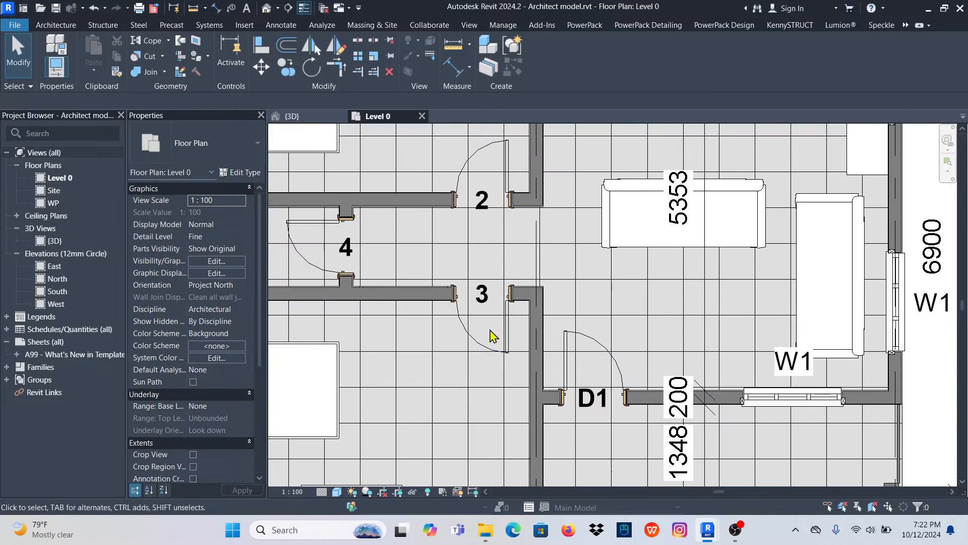
left_click(503, 356)
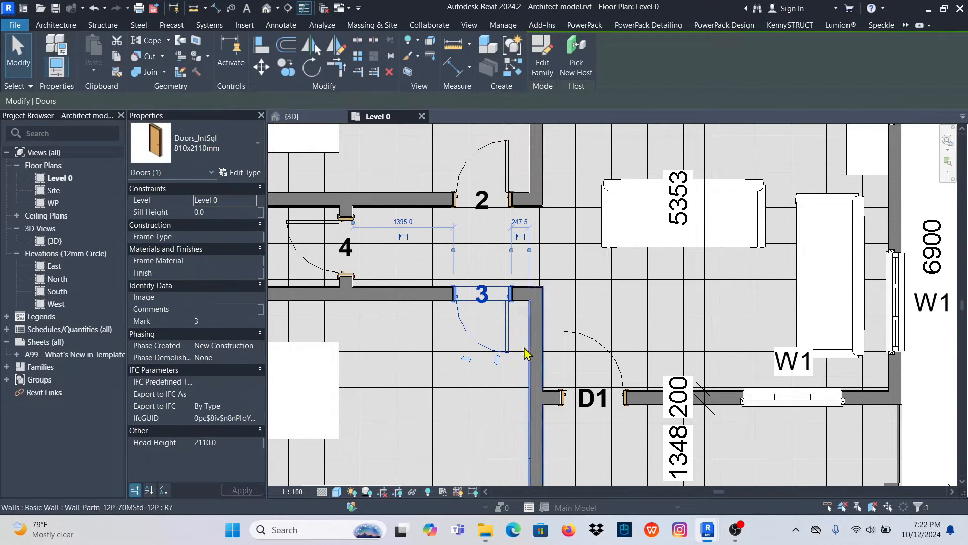
left_click(216, 321)
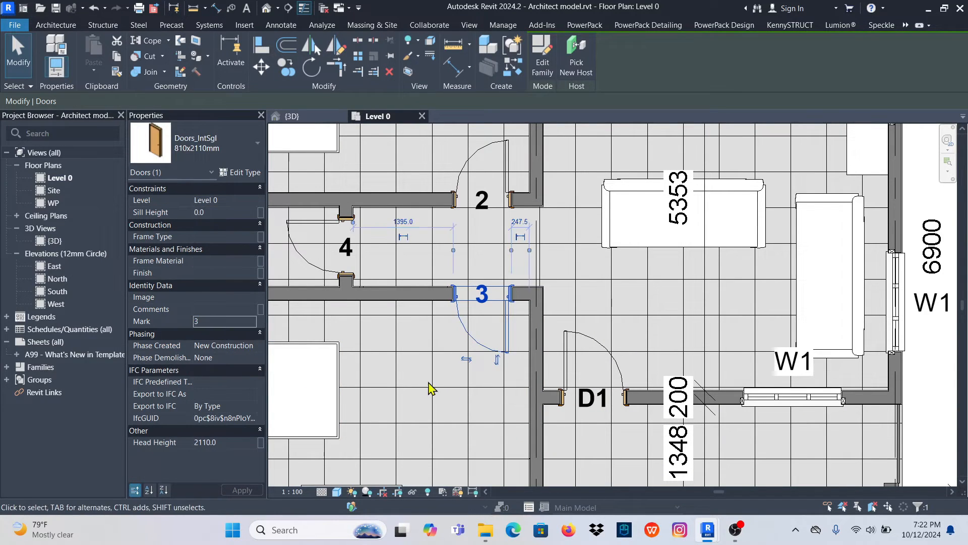
left_click(435, 387)
- Select all instances of the lower bedroom door's 810x2110mm type and set their Mark to D2, accepting the duplicate values
left_click(490, 354)
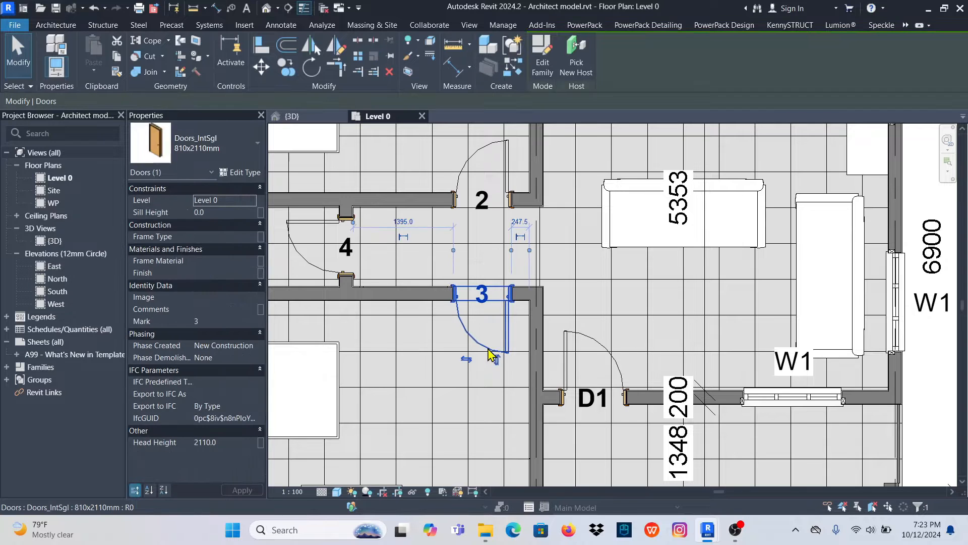
right_click(489, 355)
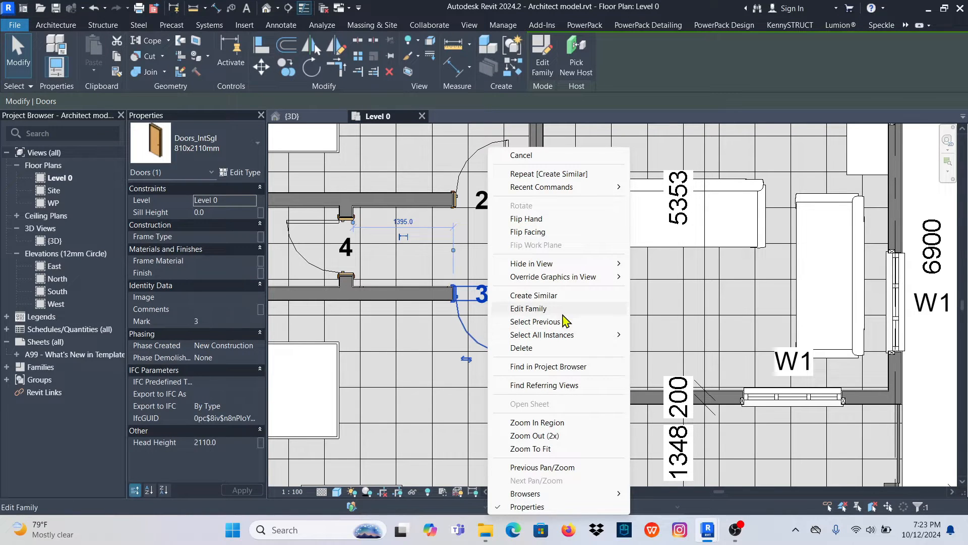
mouse_move(585, 335)
left_click(676, 335)
scroll(461, 317, "down", 4)
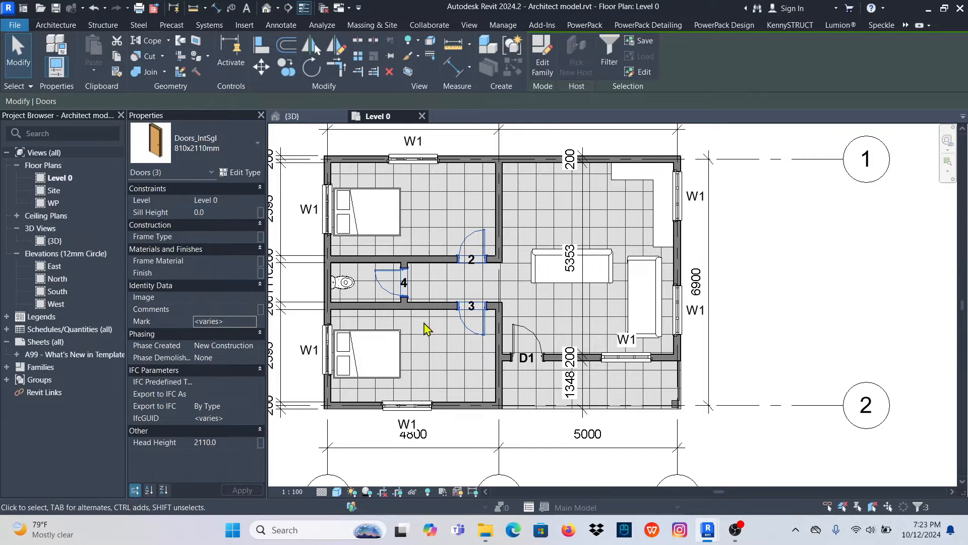
left_click(232, 321)
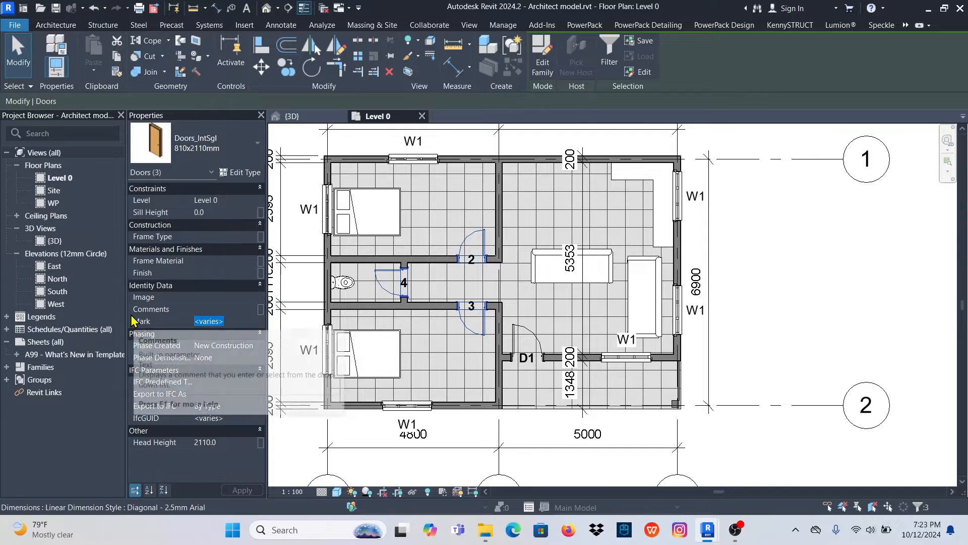
type("D2")
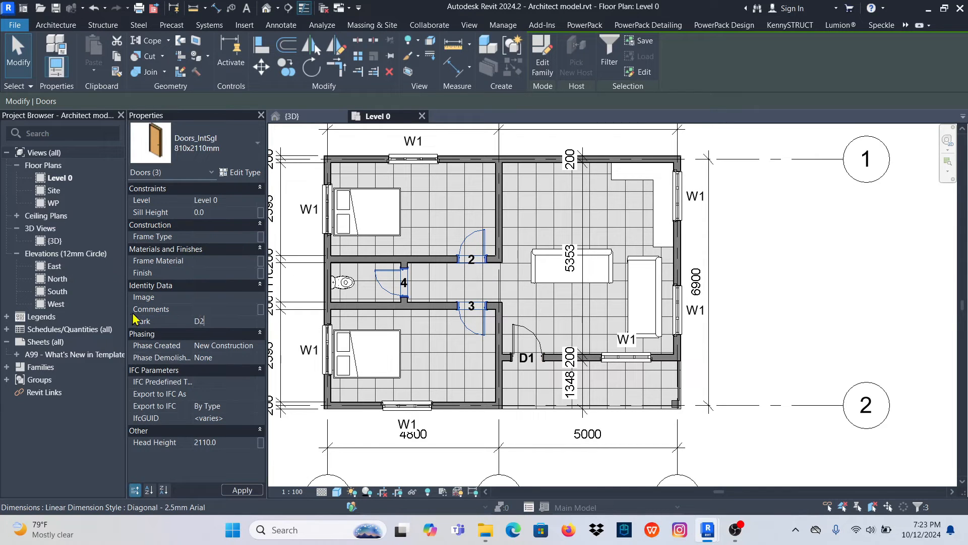
mouse_move(899, 296)
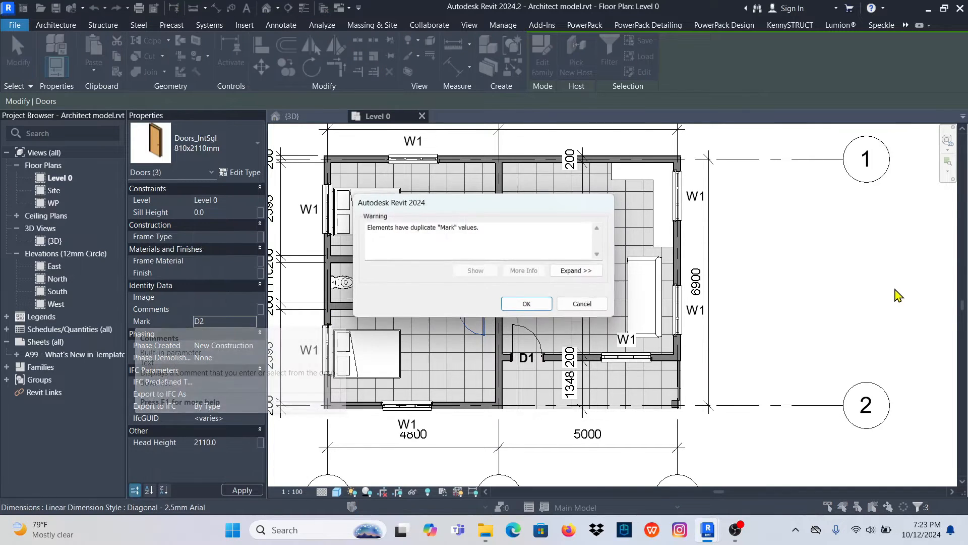
left_click(528, 305)
left_click(640, 303)
scroll(530, 298, "up", 3)
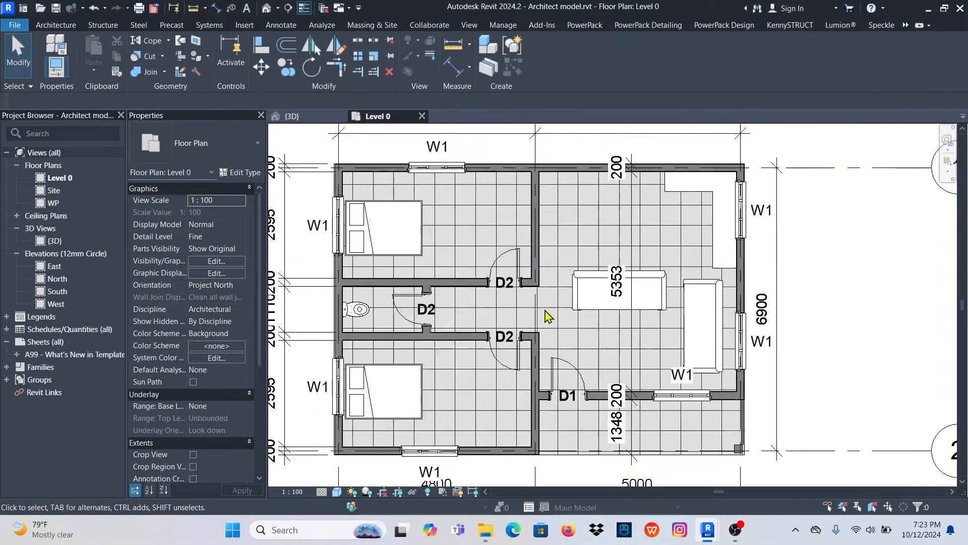
scroll(547, 315, "down", 3)
scroll(558, 314, "up", 2)
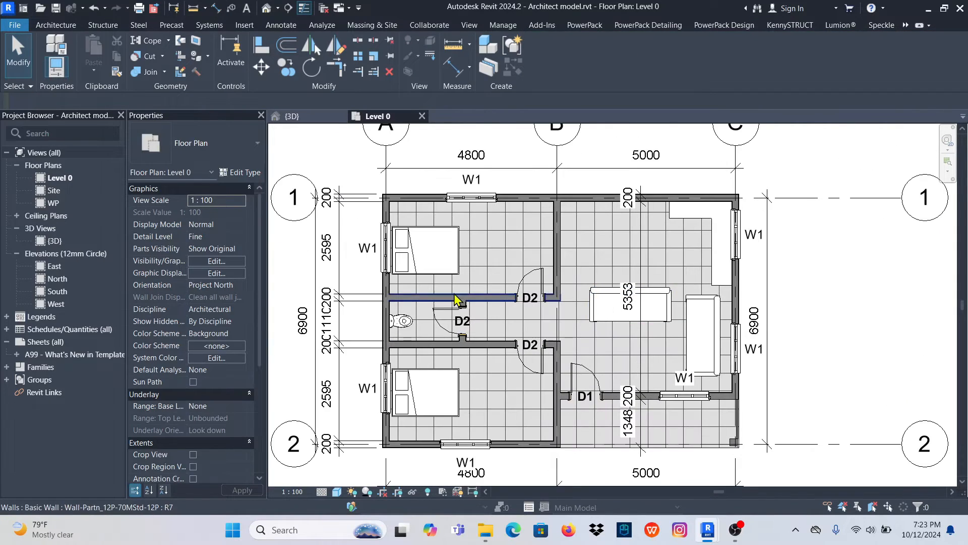
scroll(454, 302, "down", 2)
scroll(686, 313, "up", 2)
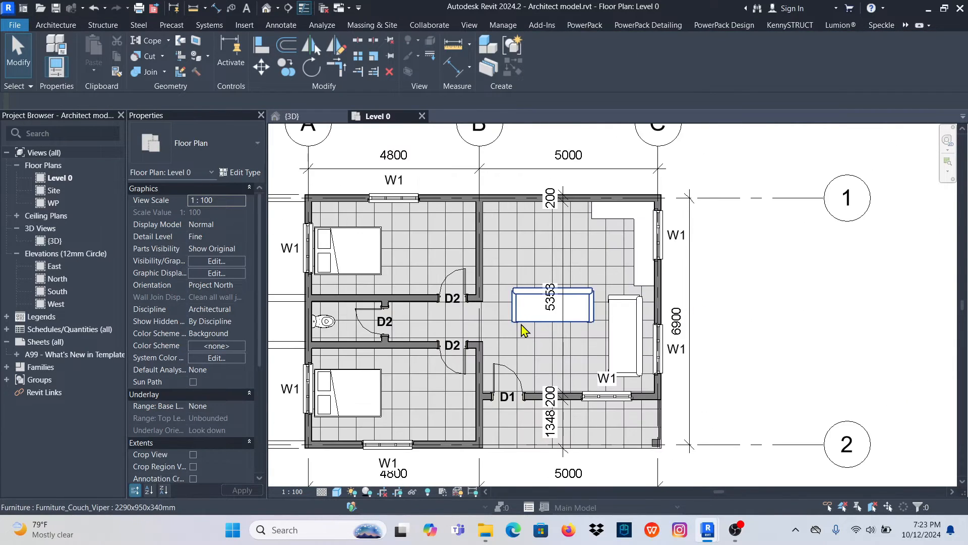
scroll(433, 331, "down", 1)
scroll(439, 275, "up", 1)
scroll(451, 252, "down", 1)
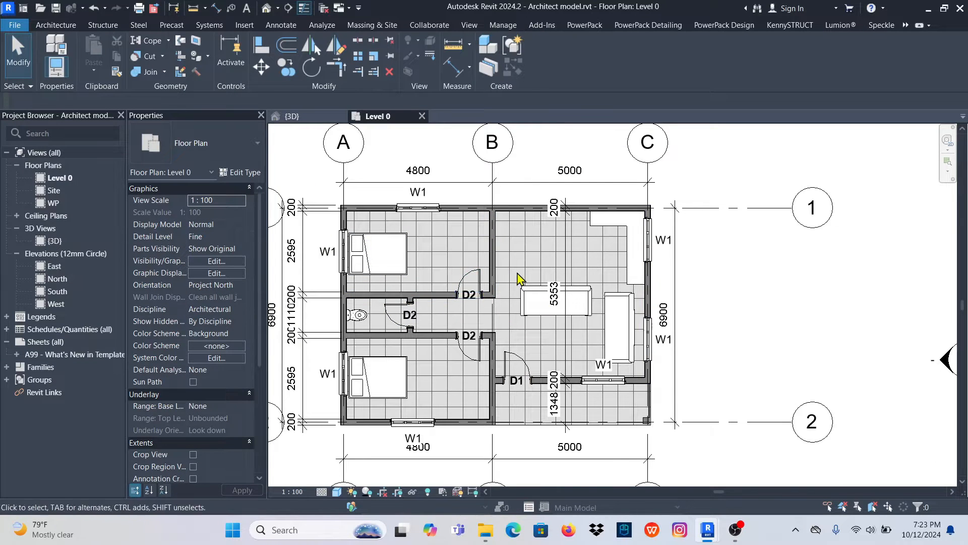
scroll(388, 250, "up", 1)
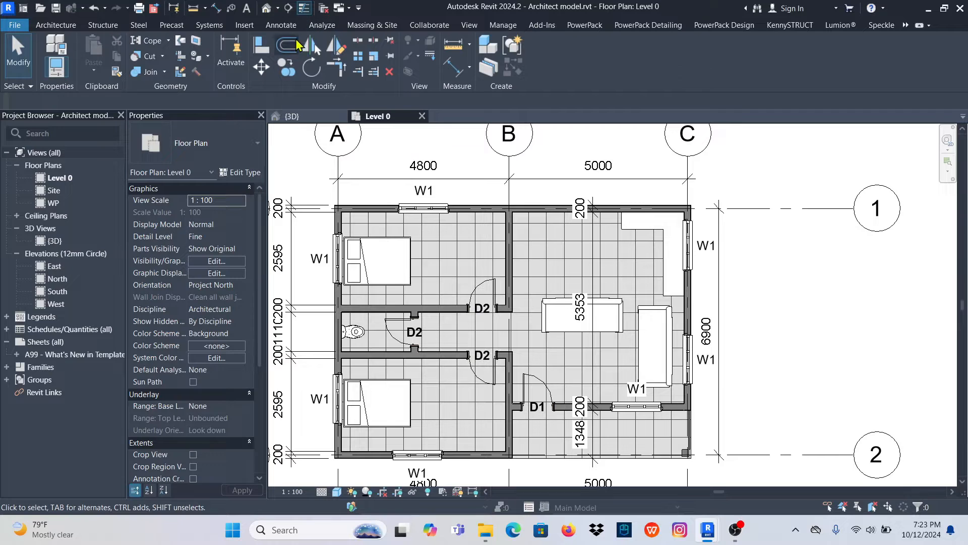
- Place tagged rooms in the upper bedroom, the lower bedroom and the toilet, and finish room placement
left_click(53, 25)
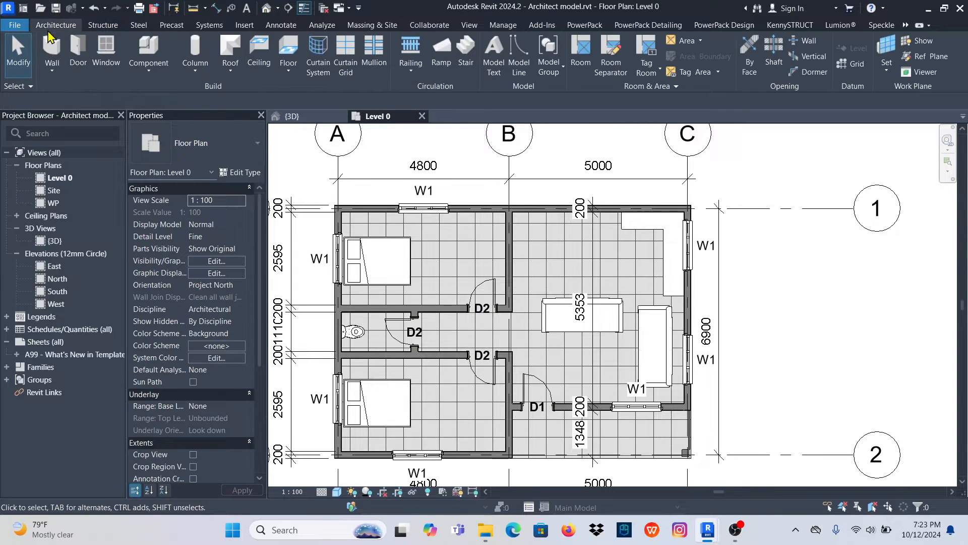
left_click(581, 50)
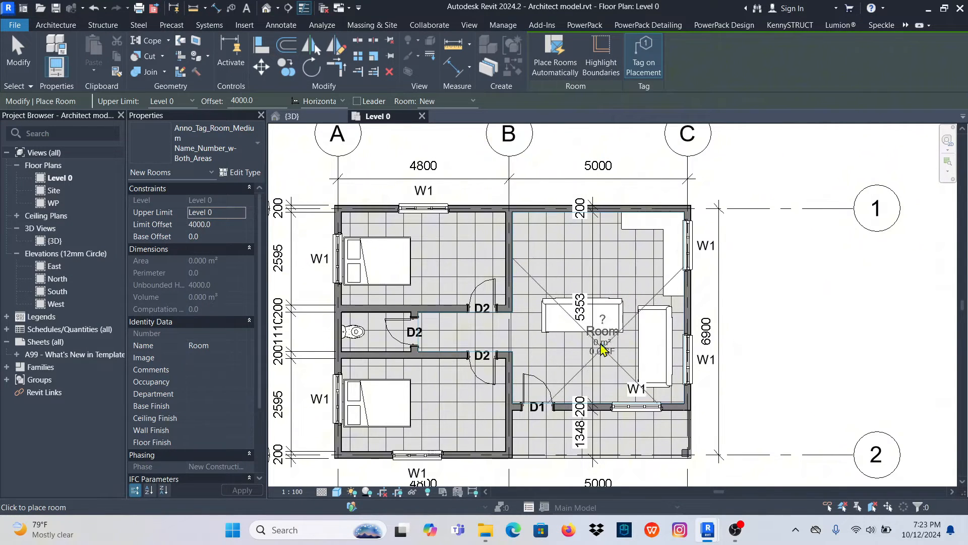
left_click(441, 257)
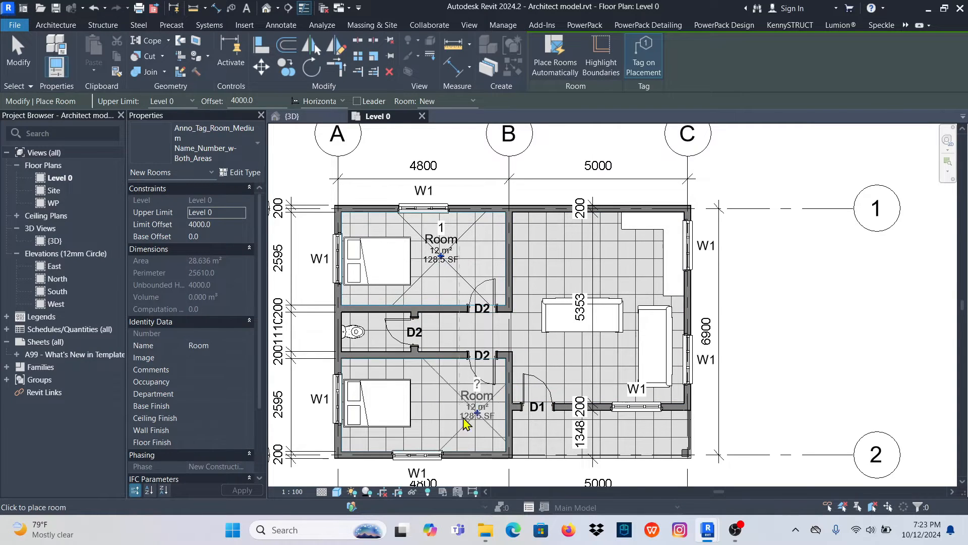
left_click(442, 413)
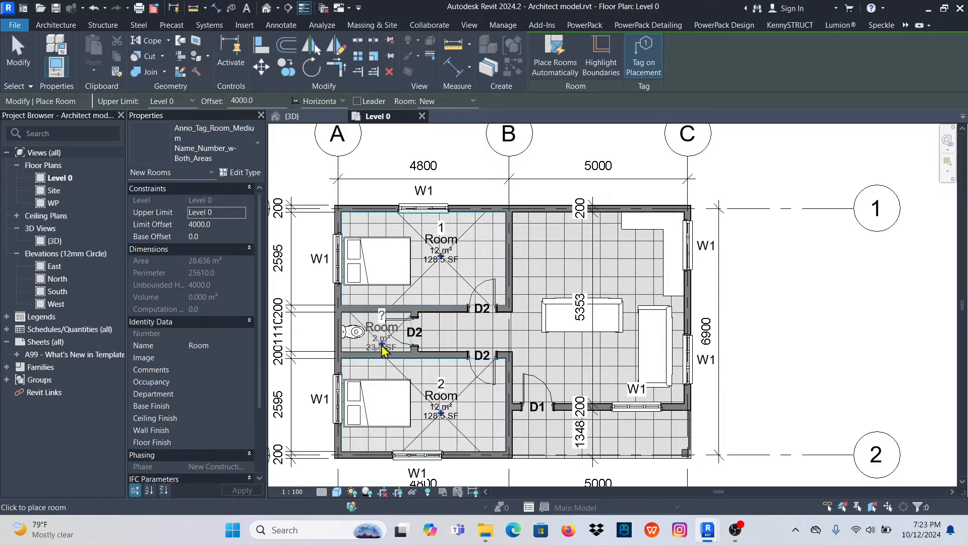
left_click(382, 348)
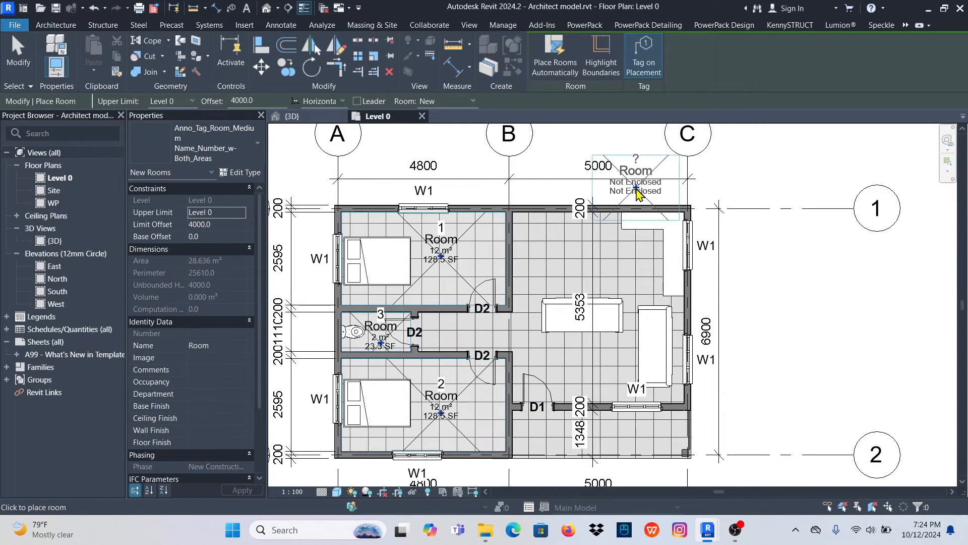
key("Escape")
key("Escape")
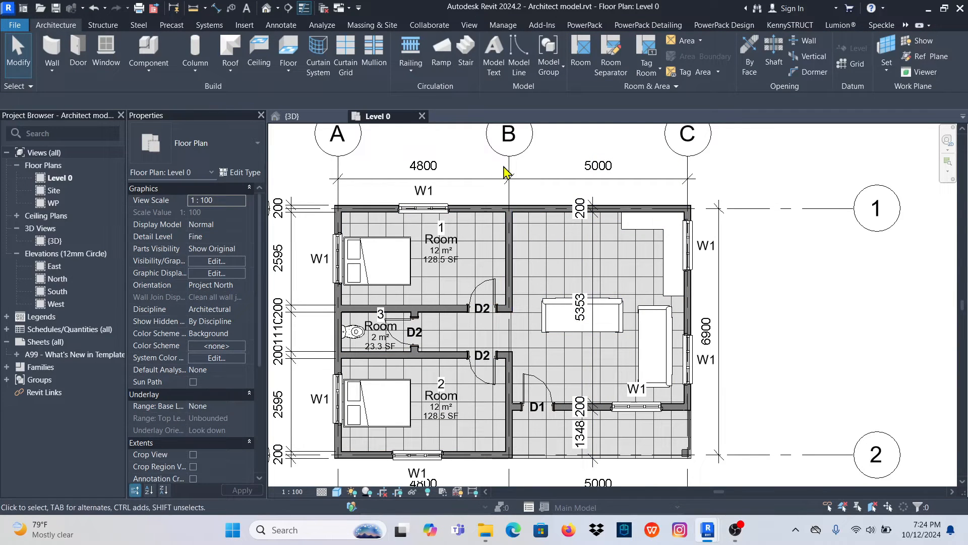
- Draw a horizontal room separation line from the grid B wall to the grid C wall, level with the counter's lower end
left_click(607, 52)
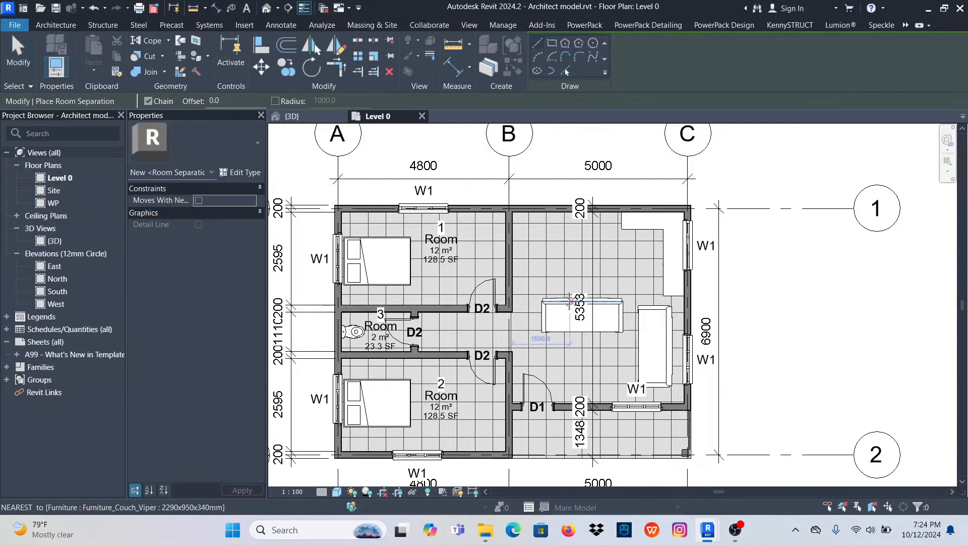
scroll(503, 308, "up", 5)
scroll(503, 309, "down", 2)
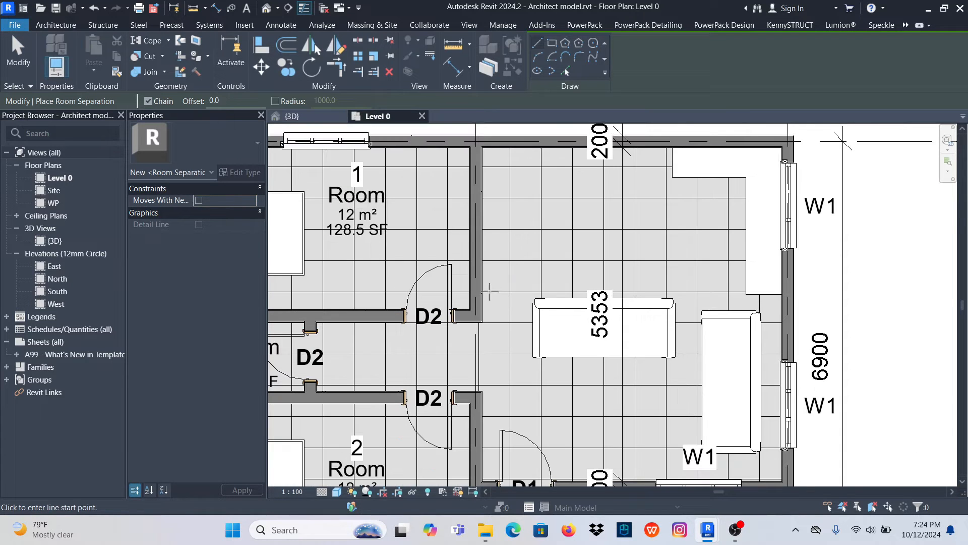
left_click(483, 291)
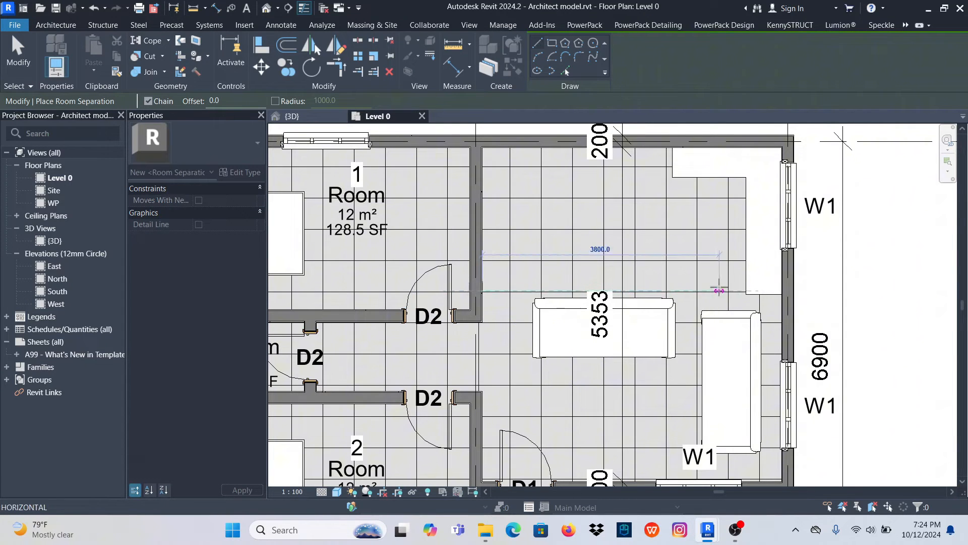
left_click(782, 291)
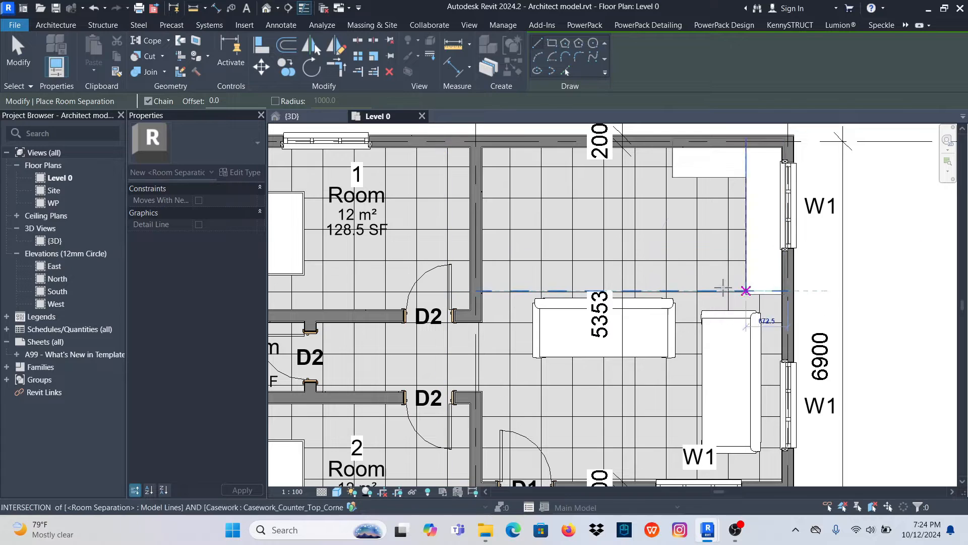
right_click(568, 215)
left_click(600, 225)
key("Escape")
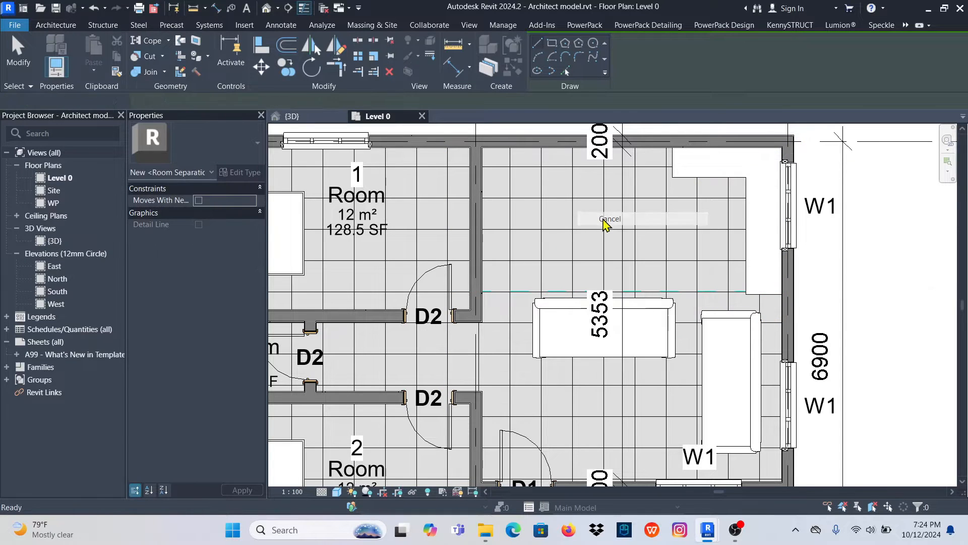
- Place tagged rooms in the kitchen area above the separation line and the living area below it, and finish placement
left_click(582, 63)
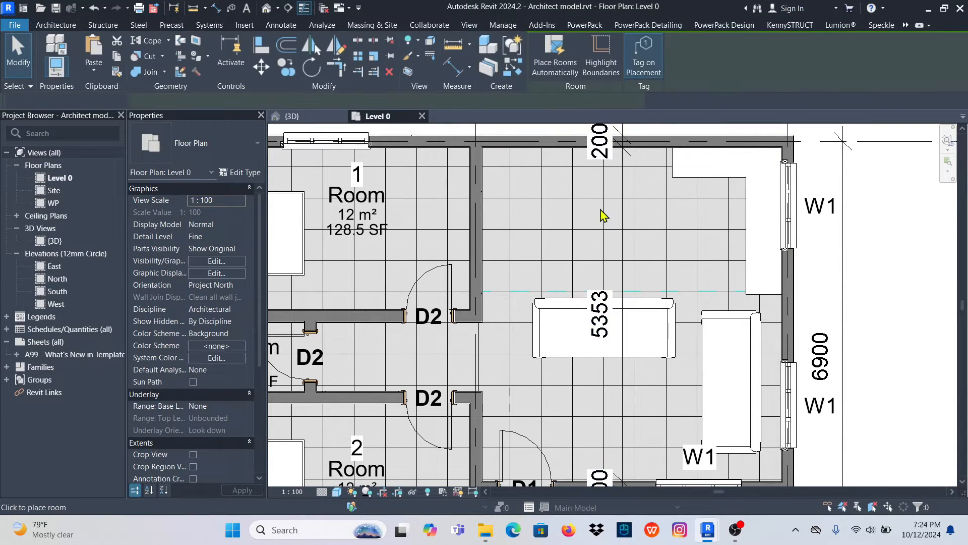
scroll(620, 232, "down", 3)
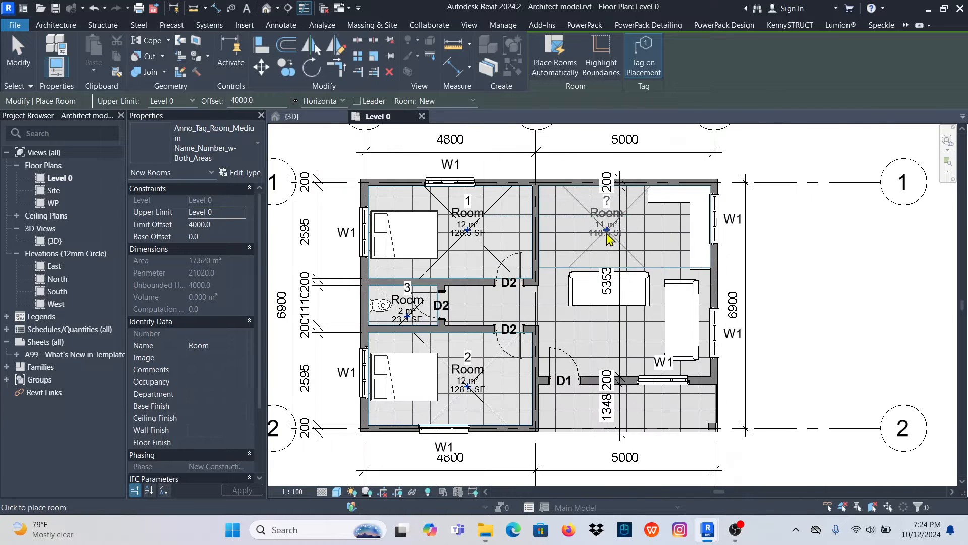
left_click(609, 233)
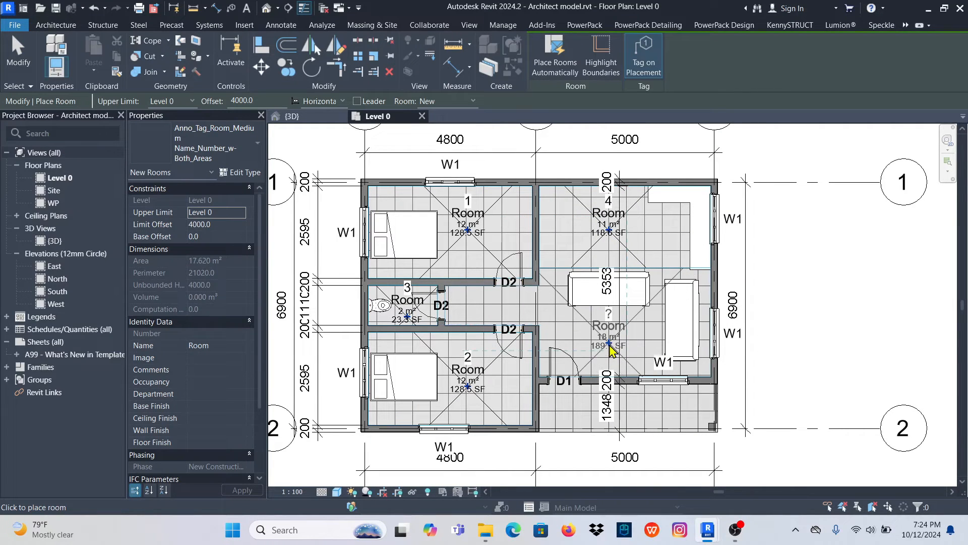
left_click(609, 347)
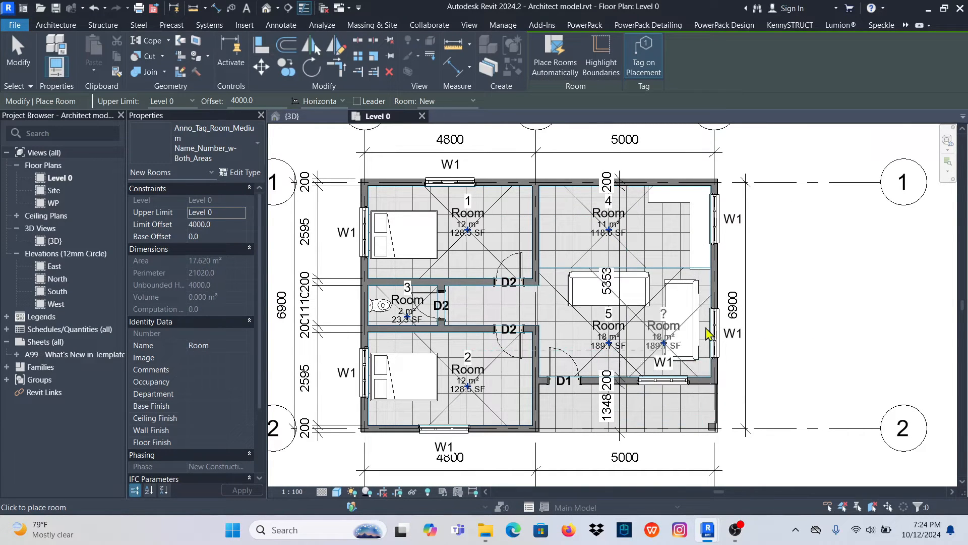
key("Escape")
key("Escape")
scroll(621, 283, "up", 5)
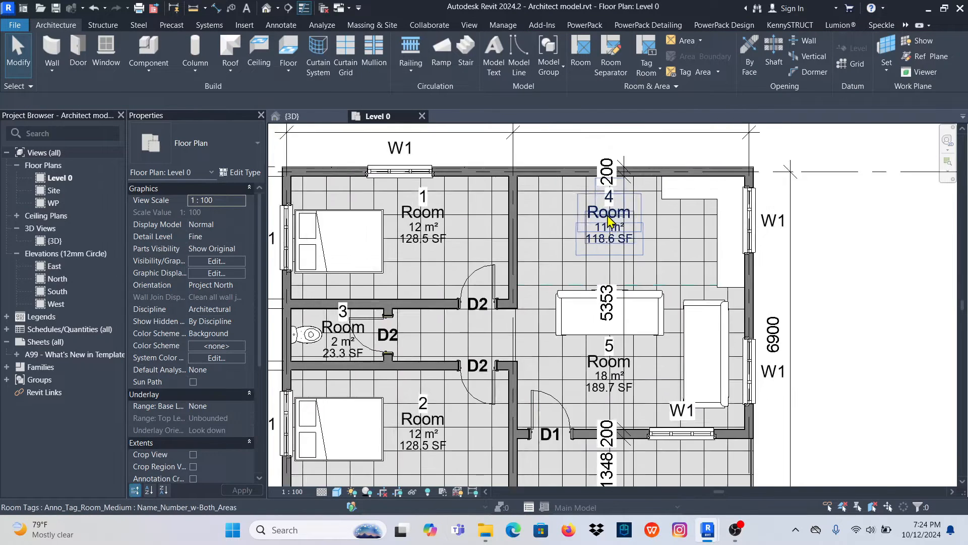
- Switch the kitchen area's room tag to the Name_and_Number type
left_click(601, 262)
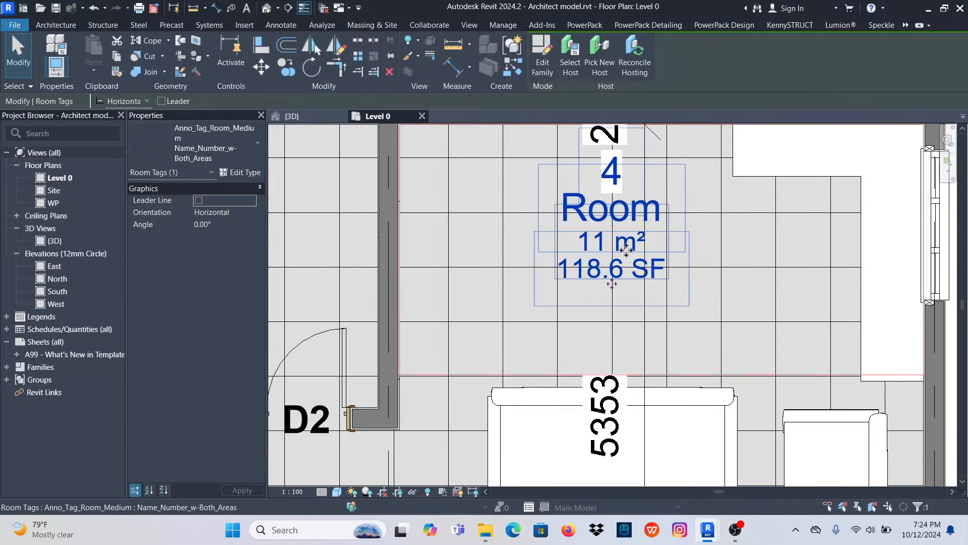
left_click(250, 156)
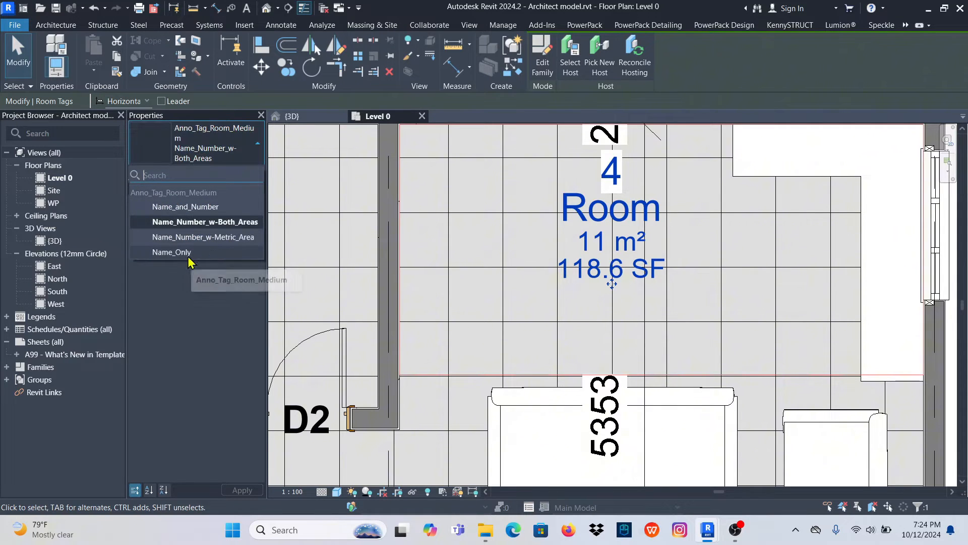
left_click(185, 206)
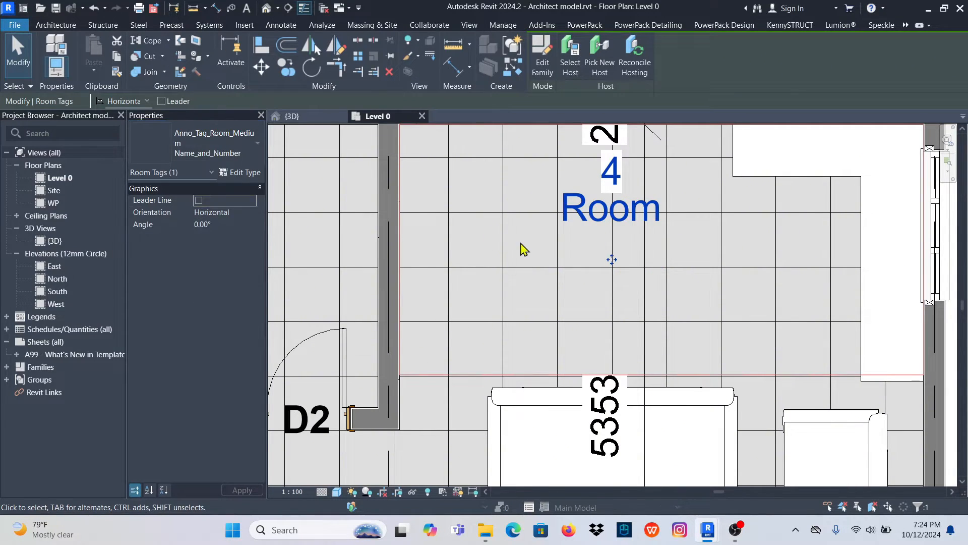
scroll(651, 285, "down", 2)
left_click_drag(616, 267, 618, 305)
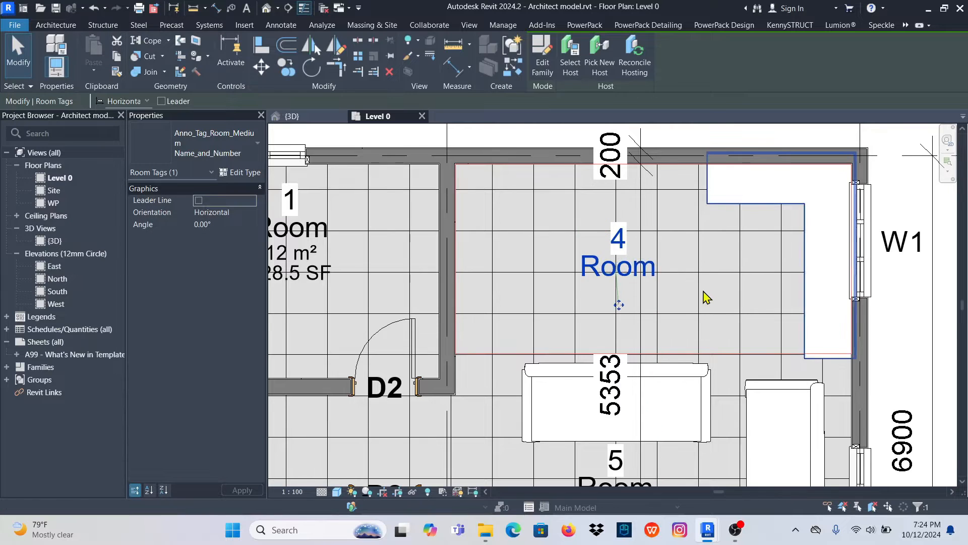
left_click(704, 292)
scroll(632, 204, "down", 2)
scroll(621, 262, "up", 2)
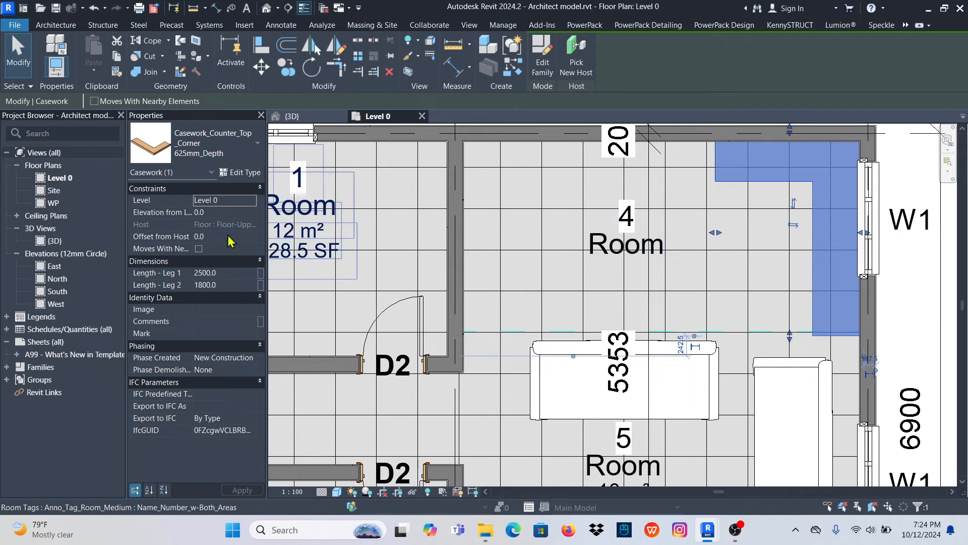
left_click(544, 248)
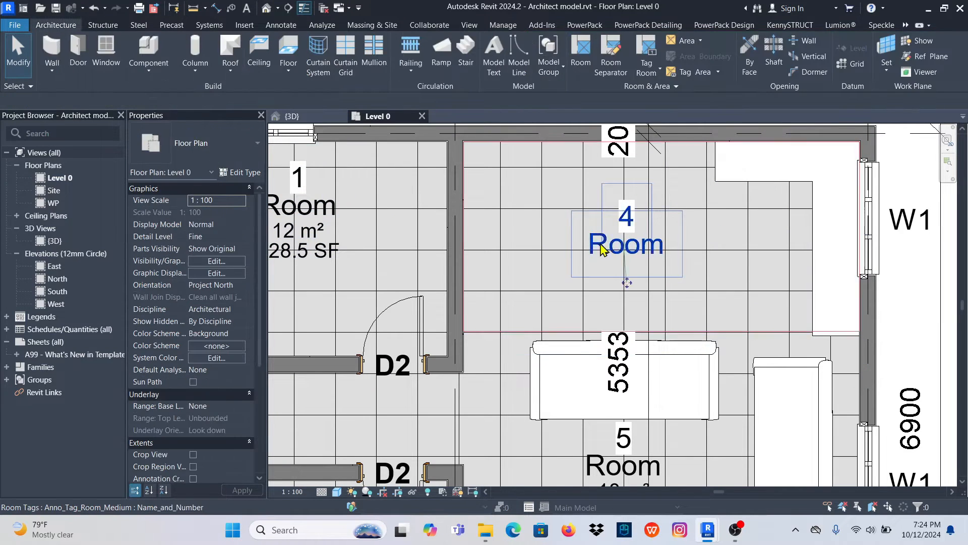
- Set the kitchen area's room tag to the Name_Number_w-Metric_Area type
left_click(626, 245)
left_click(237, 148)
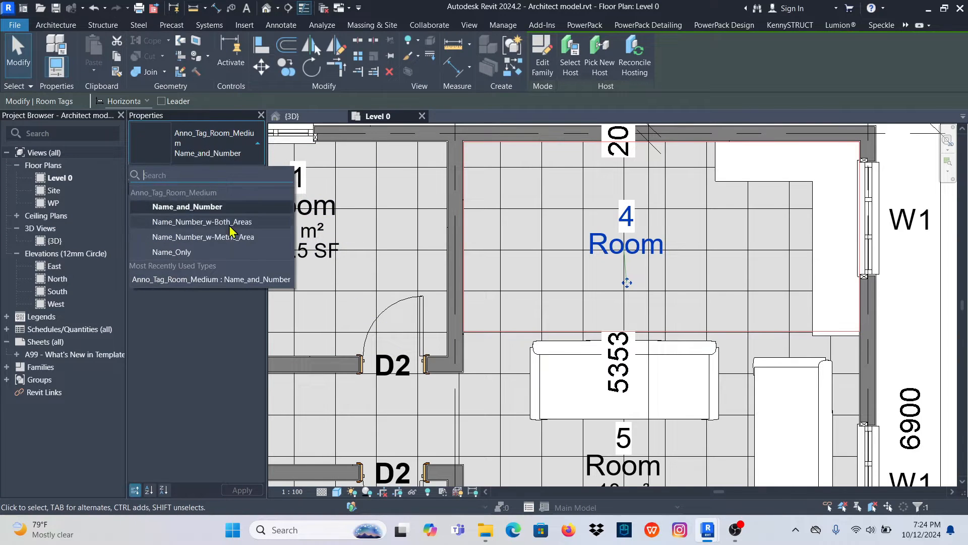
left_click(212, 241)
key("Escape")
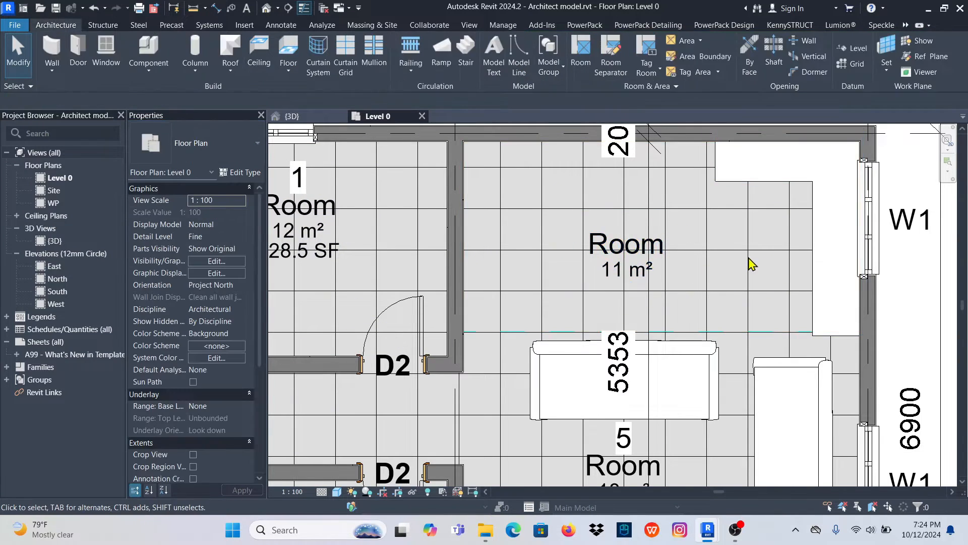
- Select the living area, toilet and both bedroom room tags together and change them to the Name_Number_w-Metric_Area type
scroll(696, 262, "down", 2)
left_click(630, 380)
scroll(622, 344, "down", 2)
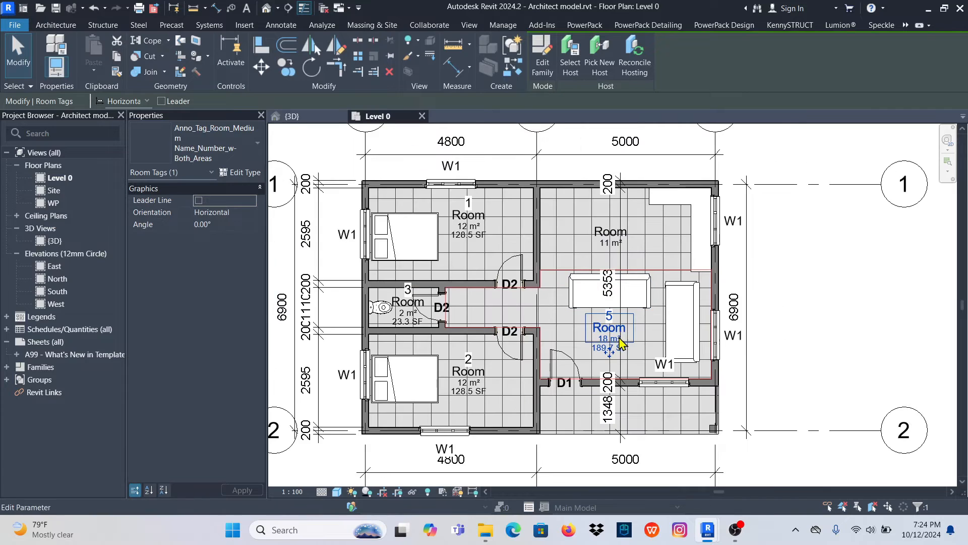
left_click(468, 217, "ctrl")
left_click(468, 373, "ctrl")
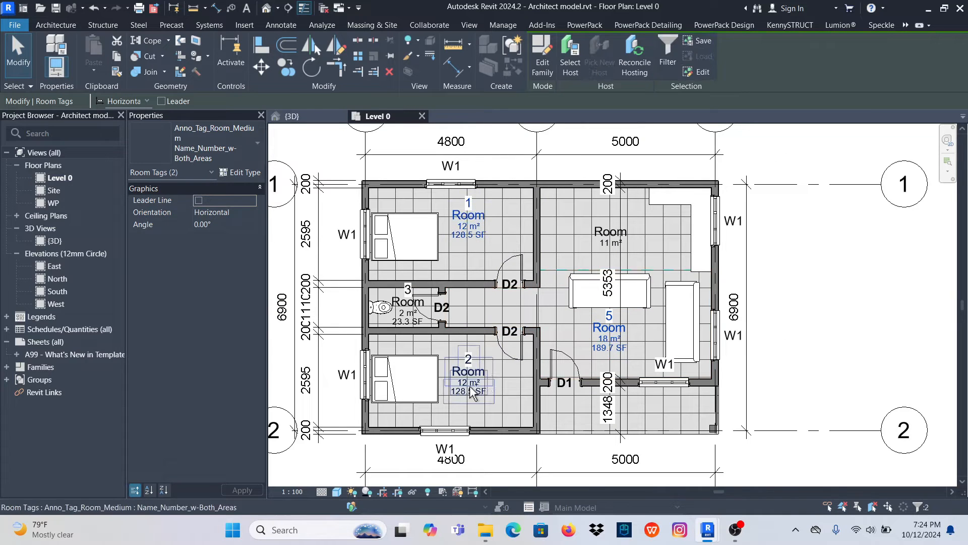
scroll(399, 331, "up", 1)
scroll(398, 330, "up", 2)
left_click(434, 272, "ctrl")
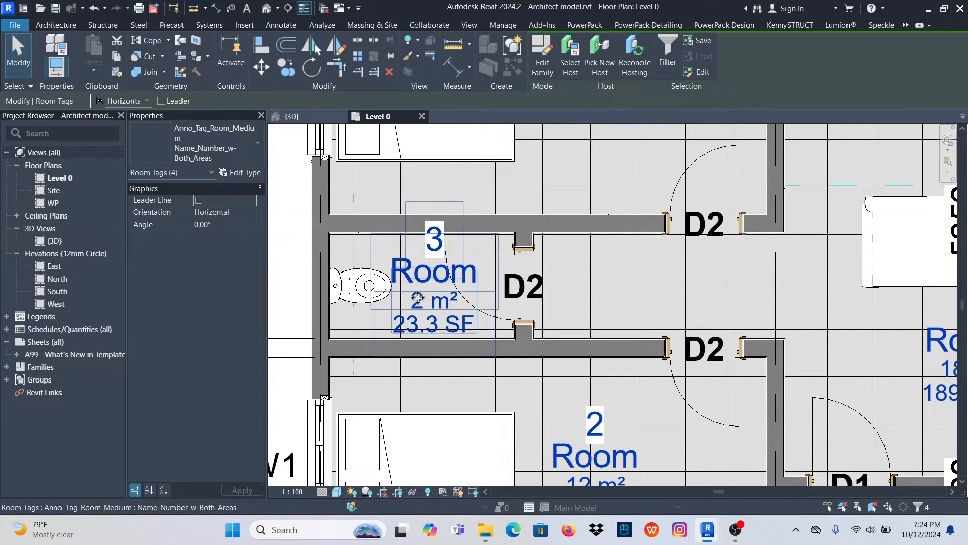
left_click(240, 150)
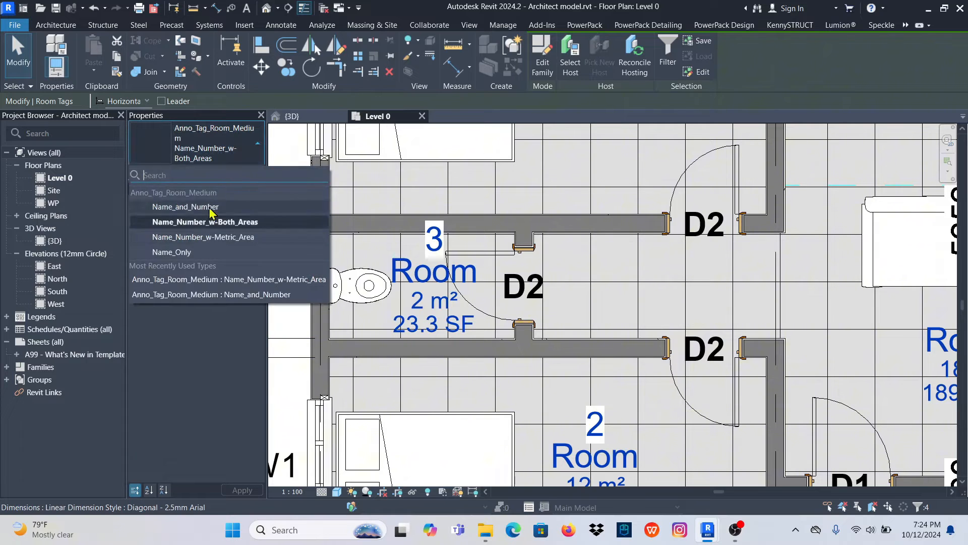
left_click(217, 237)
scroll(751, 309, "down", 5)
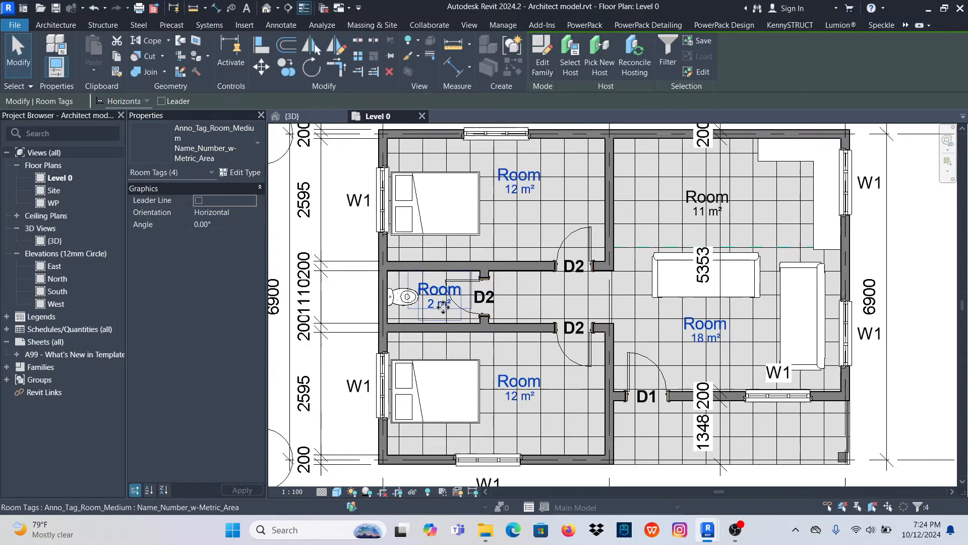
left_click(897, 285)
- Rename the room above the separation line as KTCHEN through its room tag
scroll(671, 226, "up", 5)
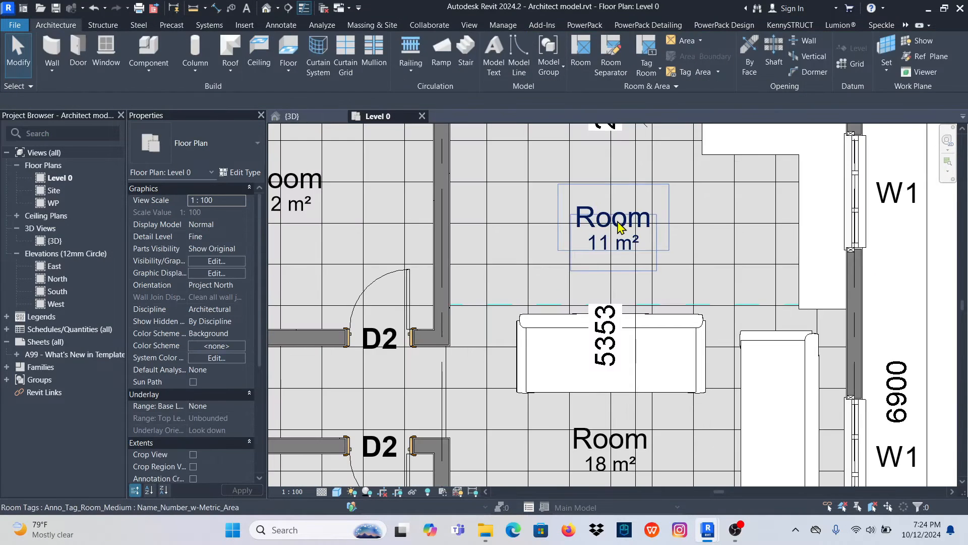
left_click(617, 224)
left_click(621, 222)
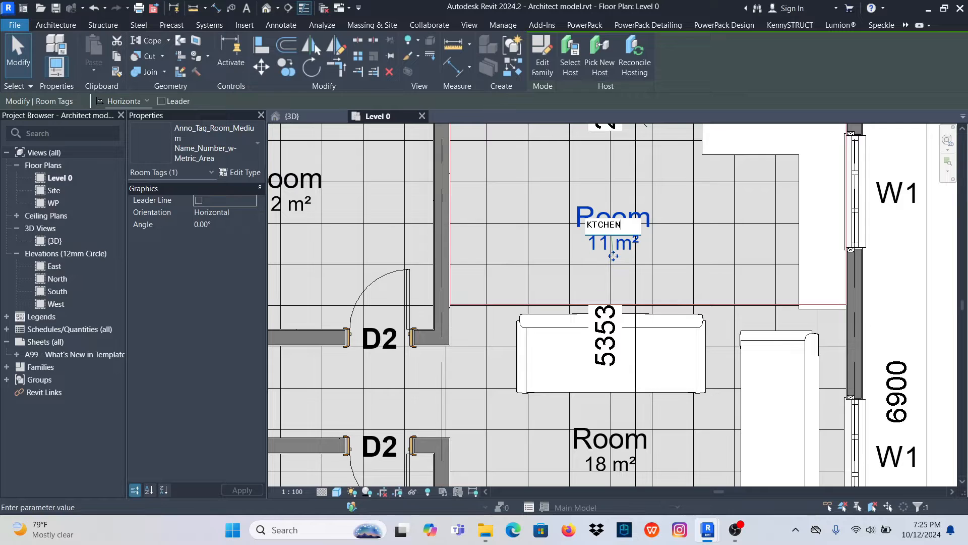
left_click(716, 215)
- Rename the room below the separation line as LIVING ROOM through its room tag
scroll(575, 171, "down", 4)
scroll(593, 331, "up", 4)
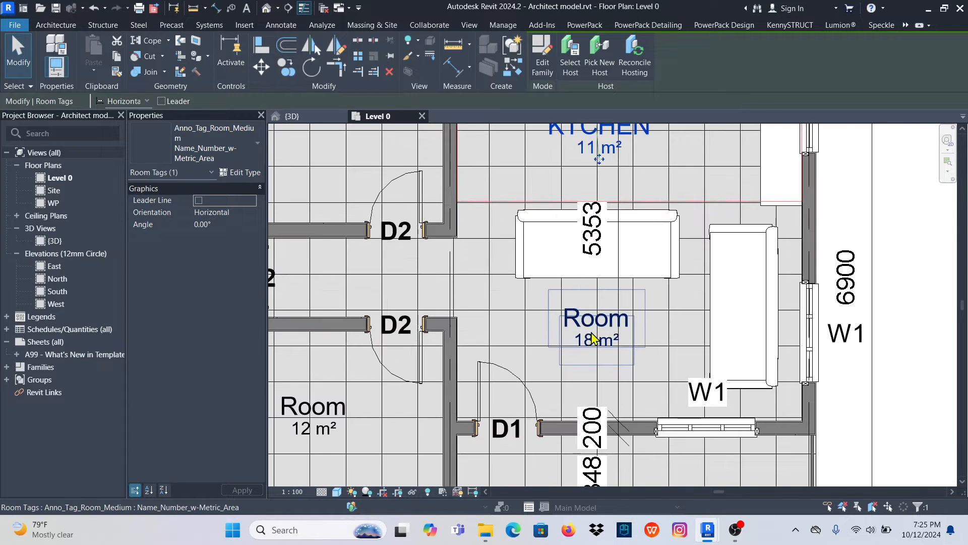
left_click(601, 325)
left_click(601, 324)
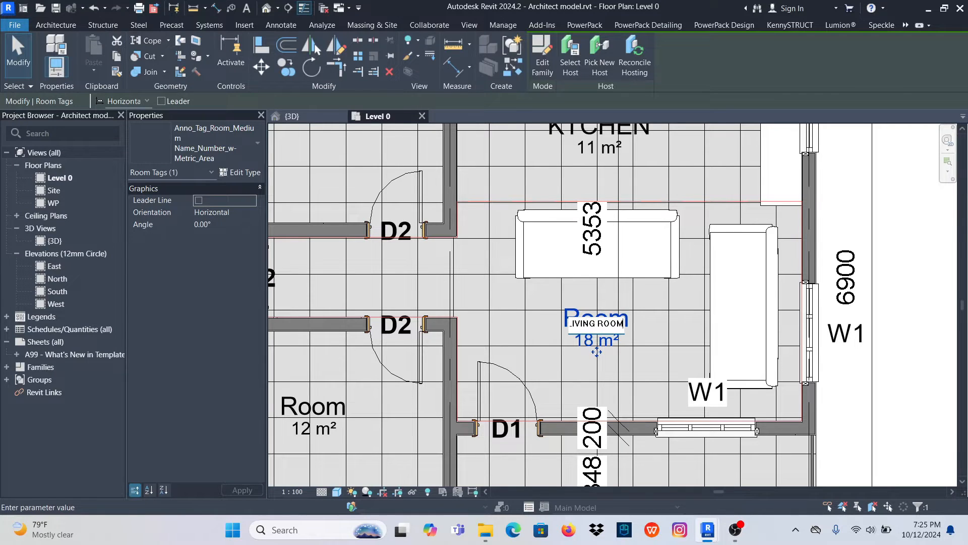
left_click(679, 307)
- Rename the upper bedroom as BED 1 through its room tag
scroll(616, 331, "down", 3)
scroll(469, 191, "up", 5)
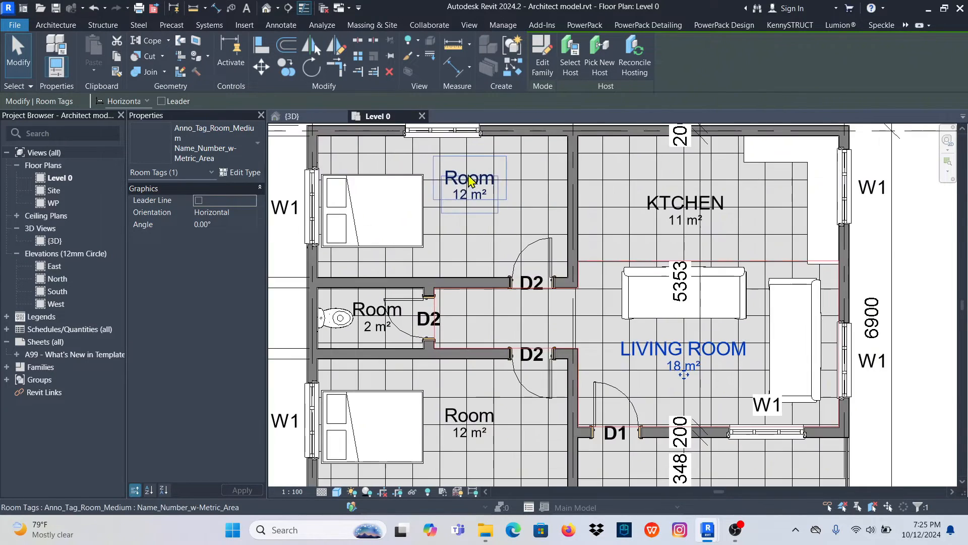
left_click(473, 187)
left_click(472, 187)
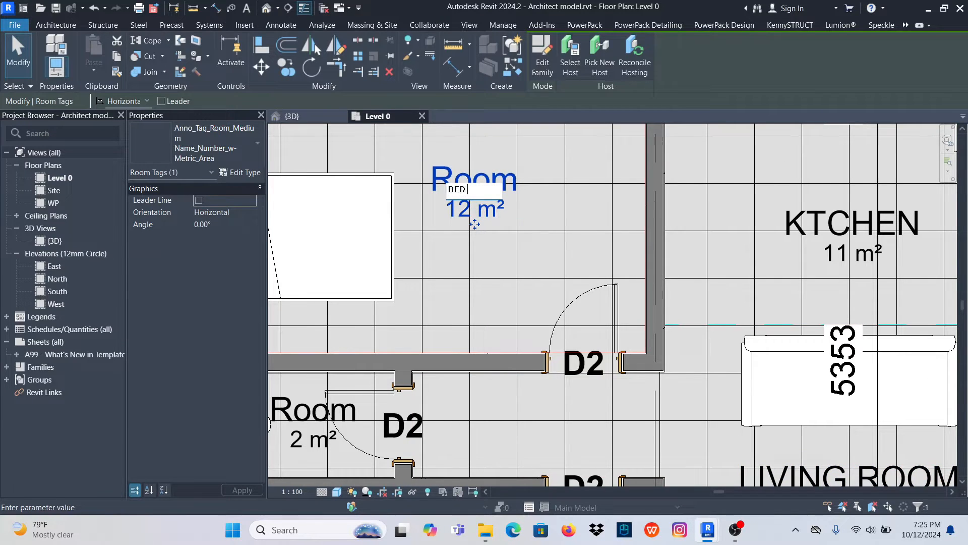
type("BED 1")
key("Return")
scroll(432, 402, "down", 4)
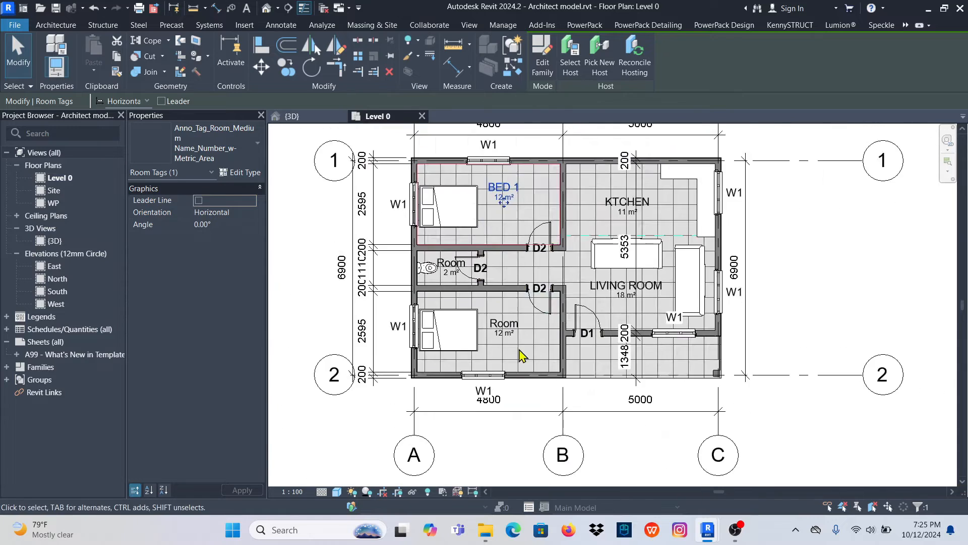
- Rename the lower bedroom as BED 2 through its room tag and clear the selection
scroll(508, 323, "up", 6)
left_click(499, 293)
left_click(506, 253)
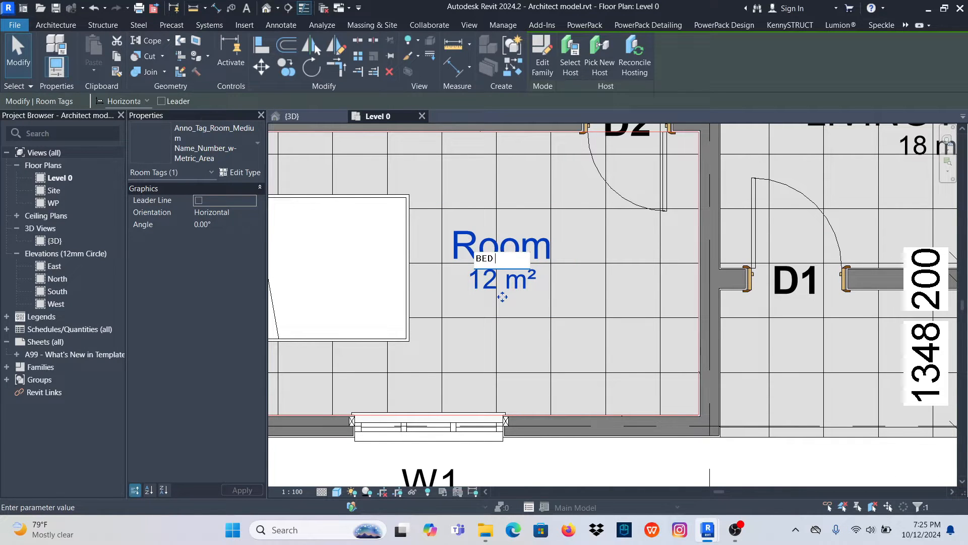
key("Return")
scroll(517, 320, "down", 5)
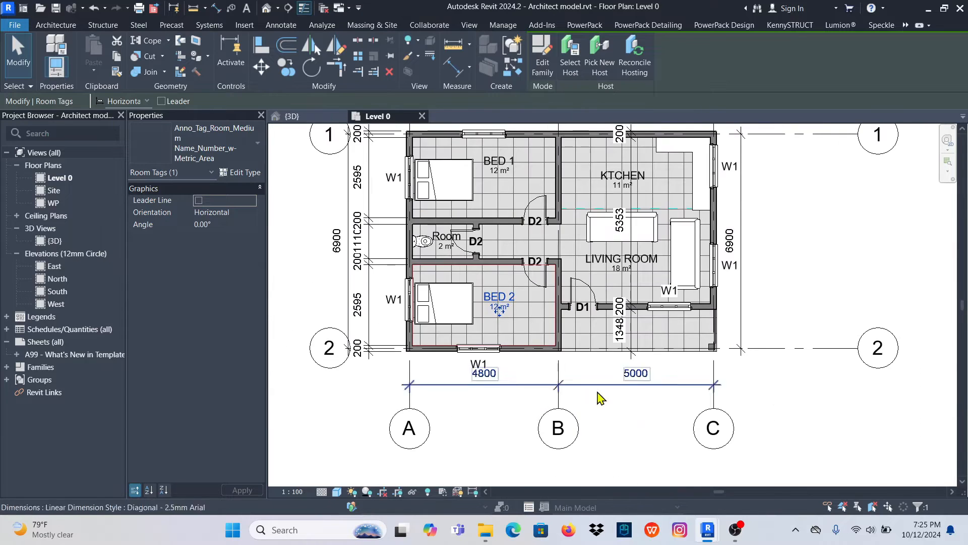
key("Escape")
- Turn on Crop View and Crop Region Visible for the Level 0 floor plan
scroll(655, 244, "up", 2)
scroll(533, 277, "down", 3)
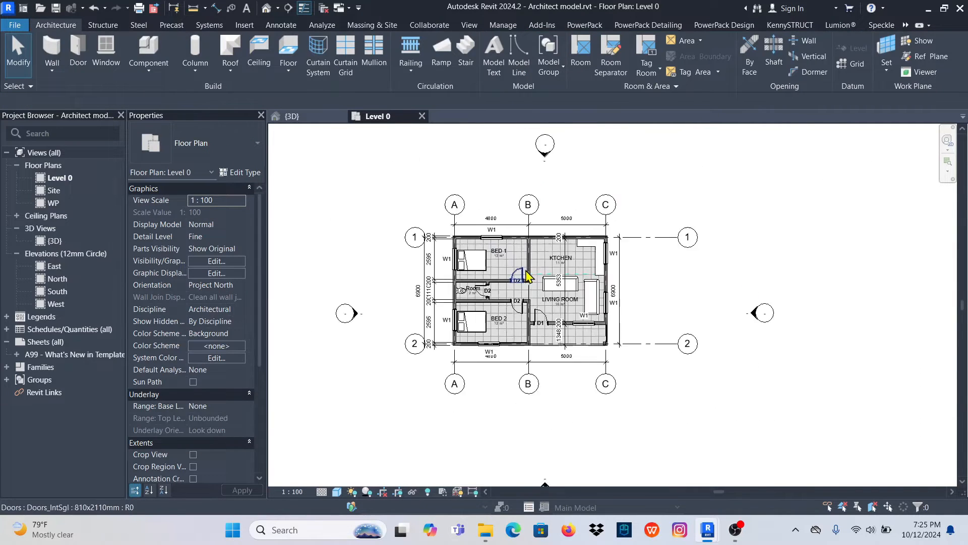
scroll(520, 275, "up", 1)
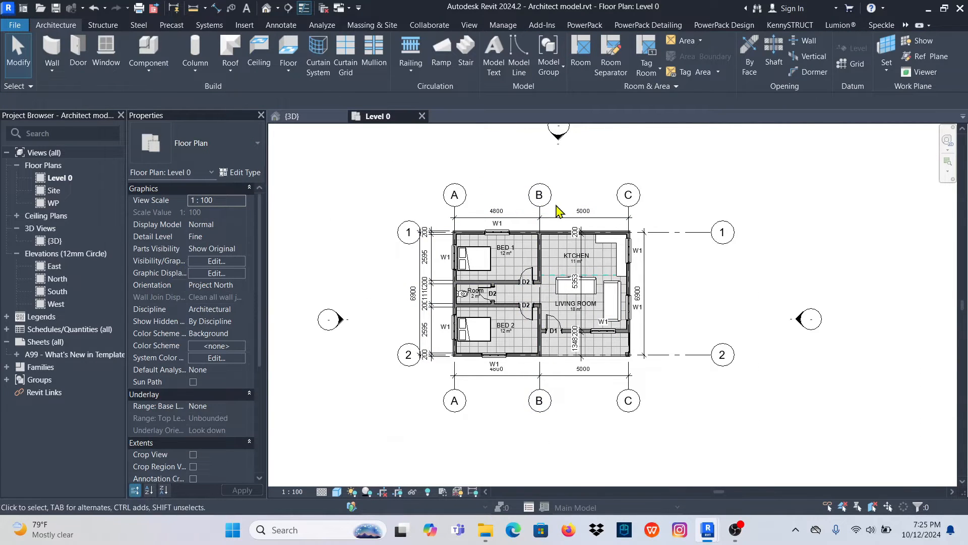
scroll(222, 422, "down", 2)
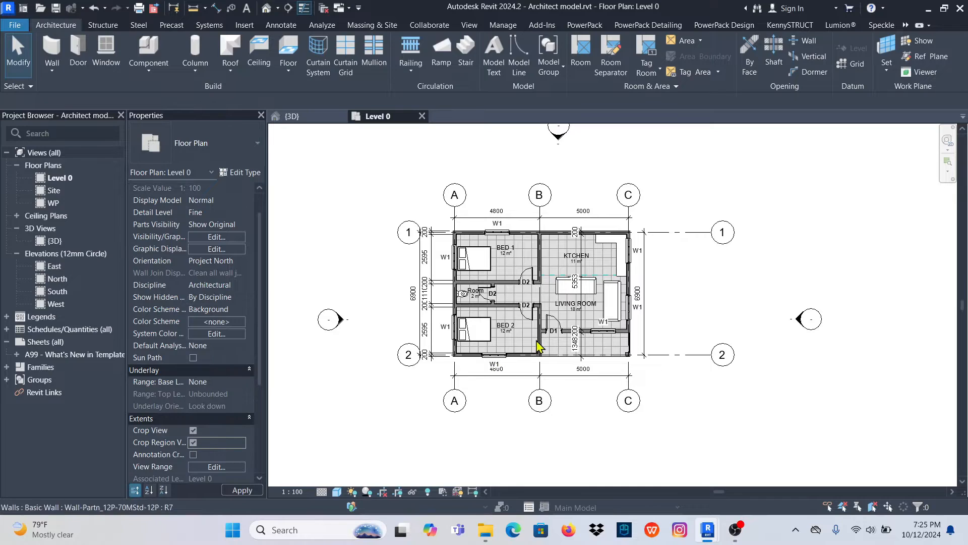
scroll(538, 347, "down", 4)
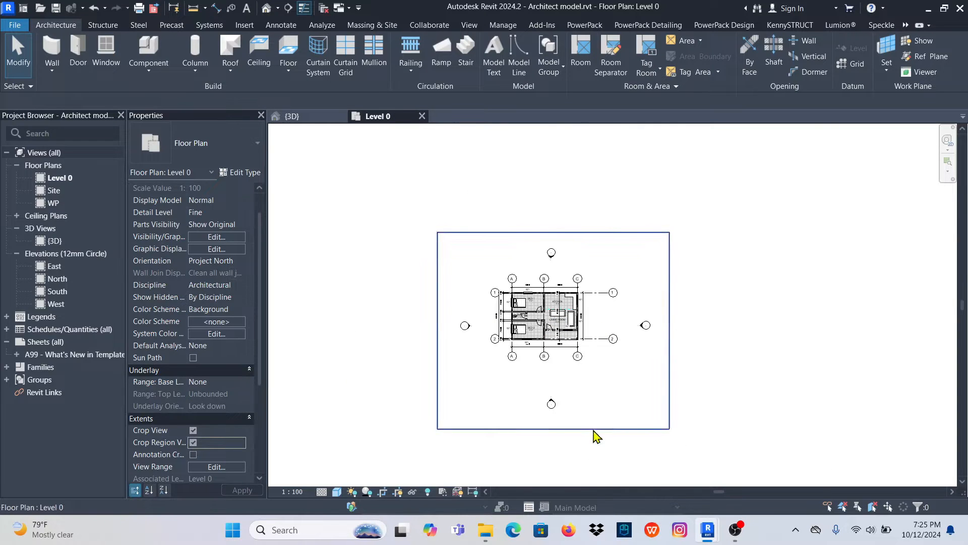
- Pull all four edges of the crop region in around the gridded plan, leaving the elevation markers outside
left_click(557, 432)
left_click_drag(553, 429, 560, 365)
left_click_drag(669, 299, 590, 299)
left_click_drag(437, 298, 491, 302)
left_click_drag(541, 232, 551, 270)
scroll(595, 302, "up", 5)
- Try to adjust the end of grid line 1 that extends beyond the crop region
left_click(589, 281)
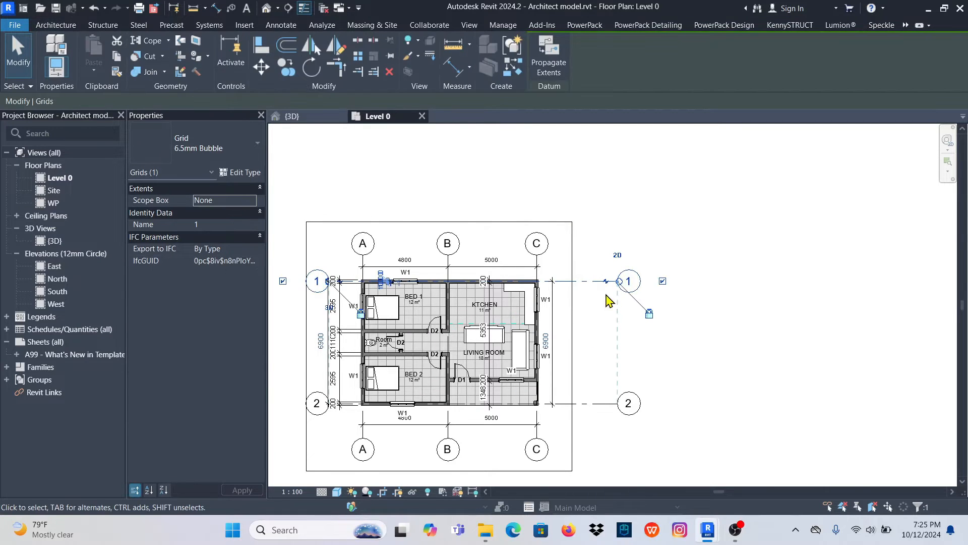
mouse_move(619, 284)
left_mouse_down()
mouse_move(639, 283)
mouse_move(619, 281)
left_mouse_up()
left_click(594, 316)
- Turn off Crop Region Visible for the Level 0 plan, leaving Crop View on
scroll(531, 345, "up", 3)
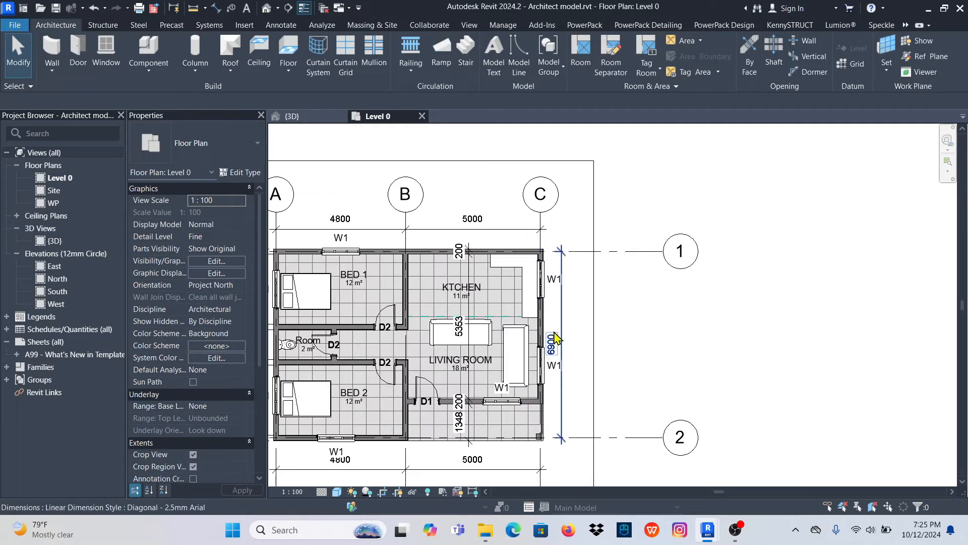
scroll(635, 275, "down", 4)
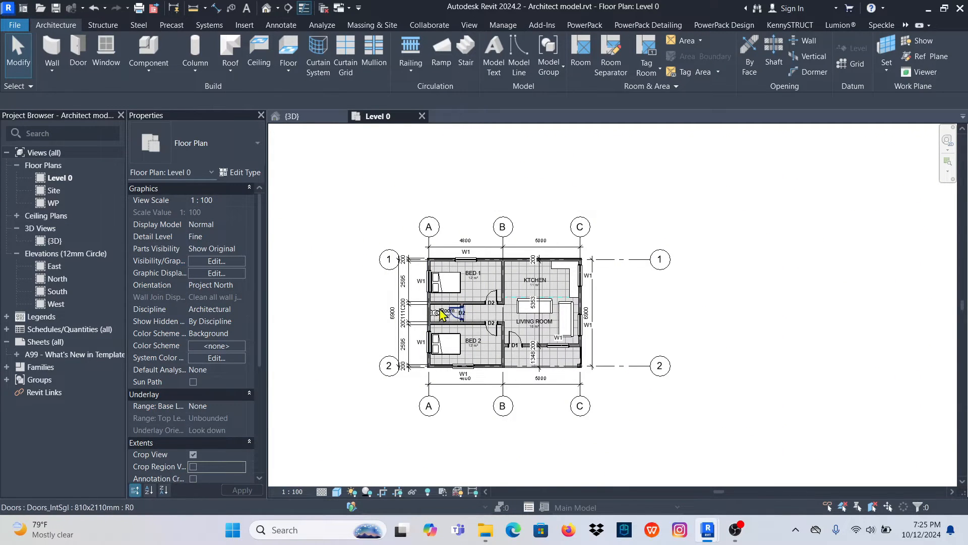
scroll(551, 335, "up", 3)
scroll(591, 261, "up", 3)
scroll(555, 290, "down", 5)
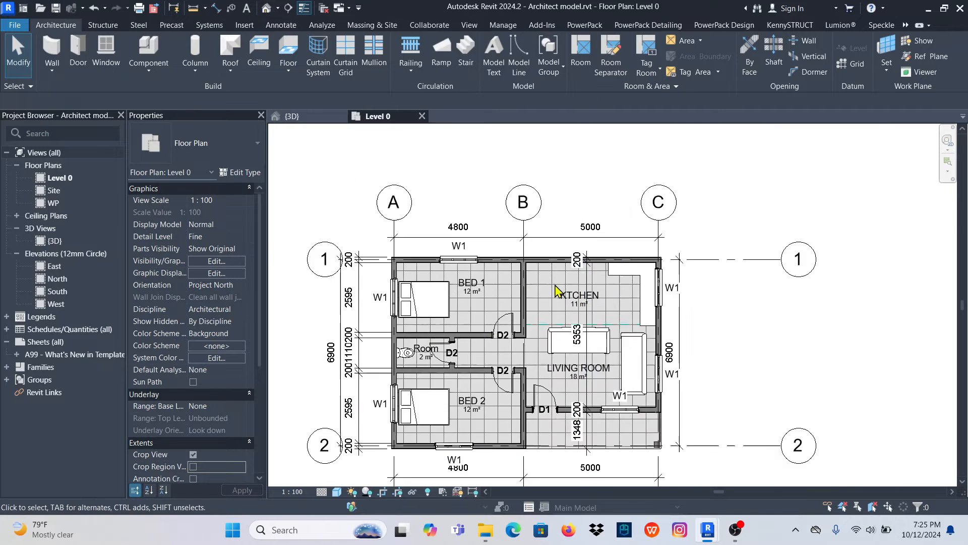
scroll(498, 335, "up", 4)
scroll(459, 300, "down", 2)
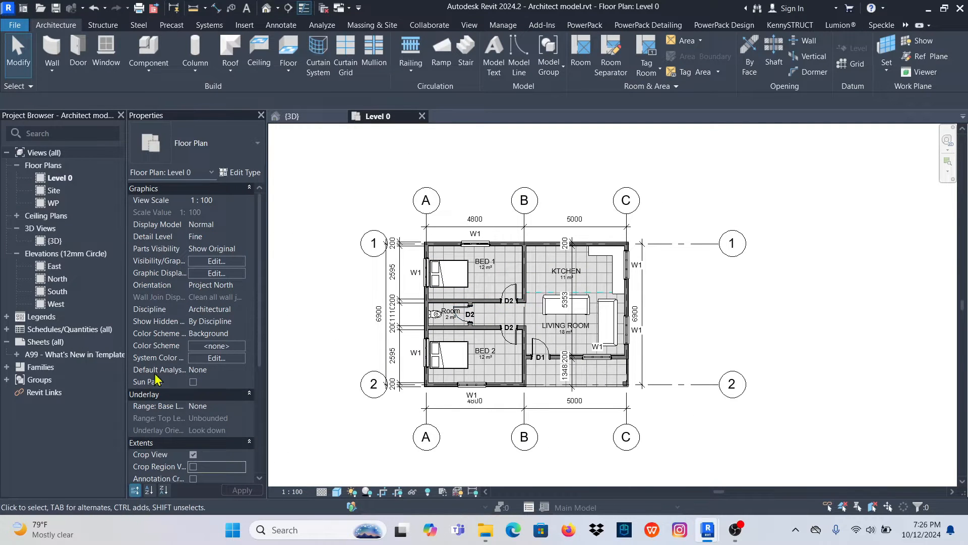
- Open the North elevation view of the house
double_click(57, 278)
scroll(471, 300, "down", 4)
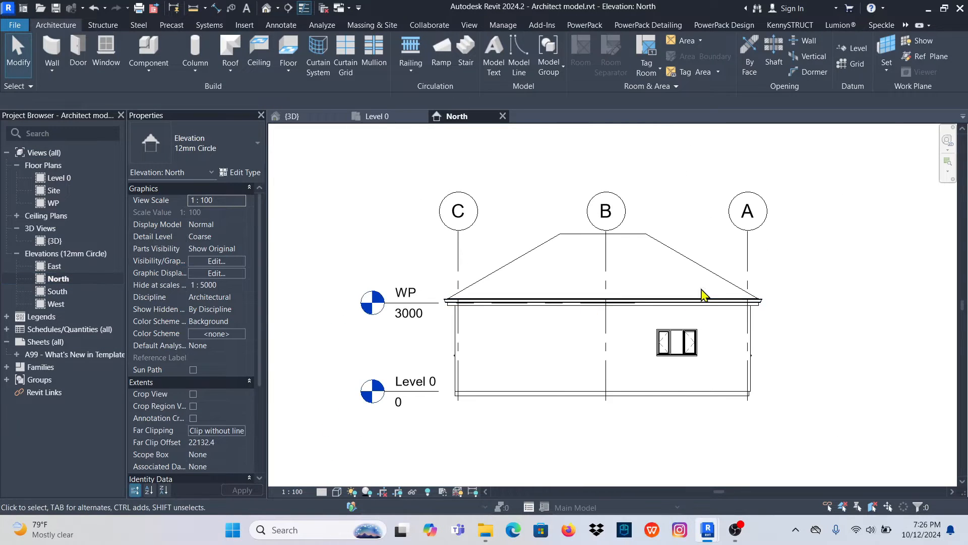
scroll(626, 309, "up", 4)
scroll(627, 324, "down", 2)
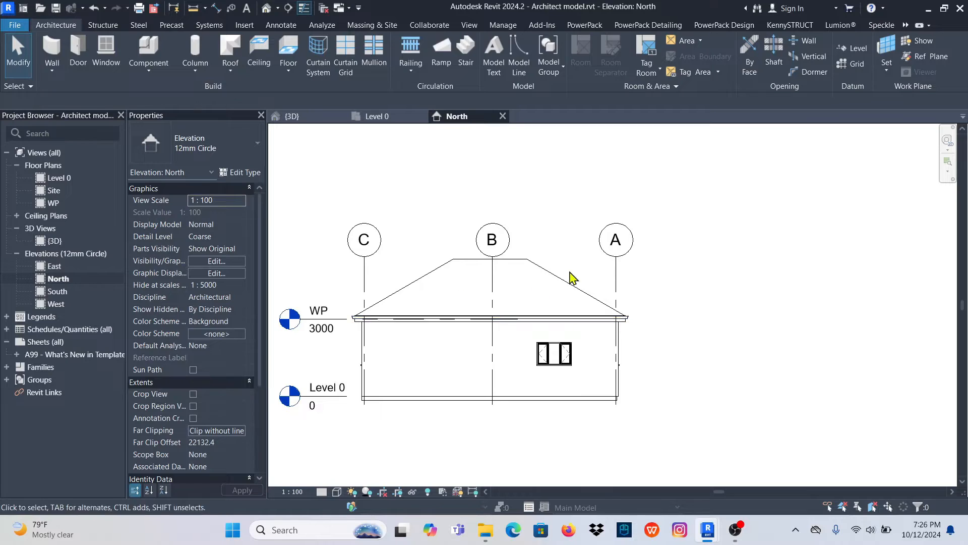
scroll(568, 277, "down", 2)
scroll(446, 303, "up", 1)
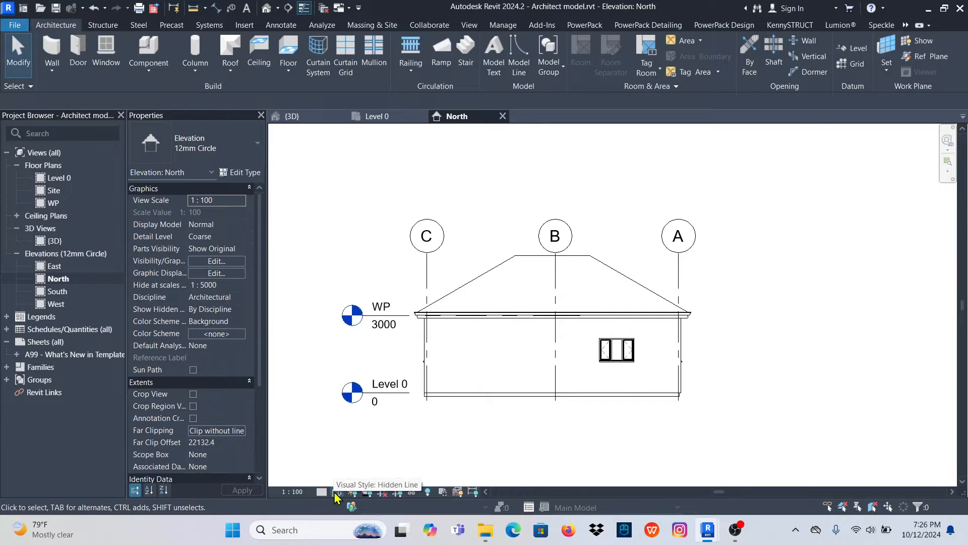
- Set the North elevation's graphic display to Shaded, with anti-aliased smooth lines and ambient shadows turned on
left_click(337, 492)
left_click(383, 394)
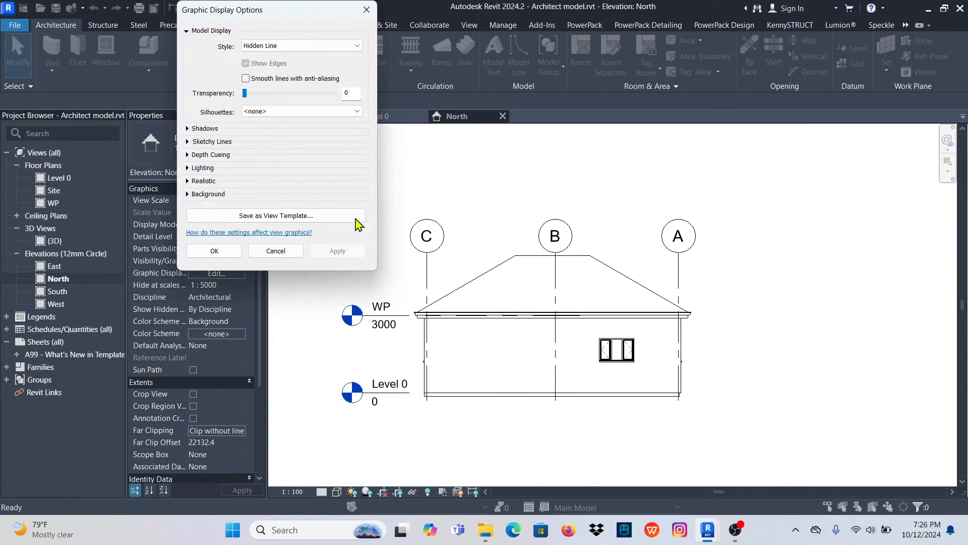
left_click(353, 45)
left_click(265, 70)
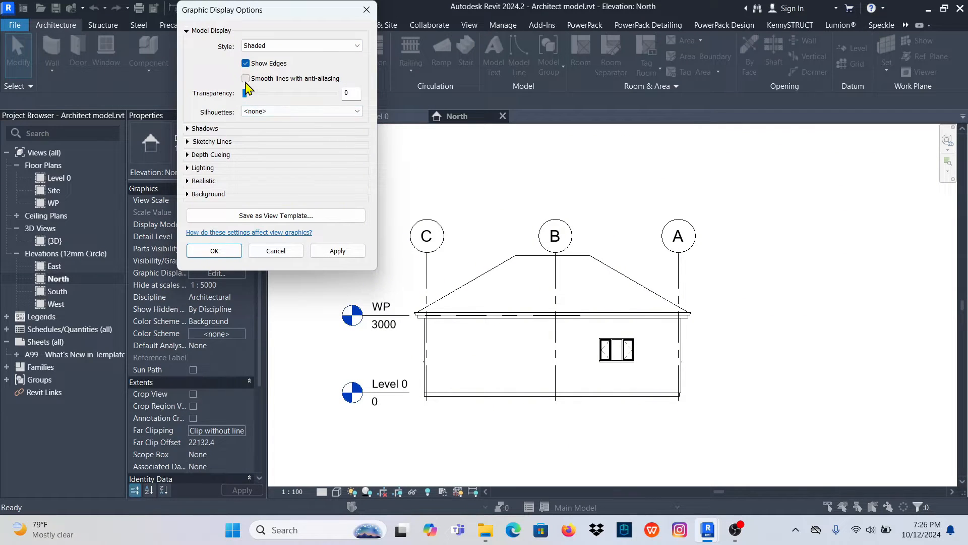
left_click(188, 129)
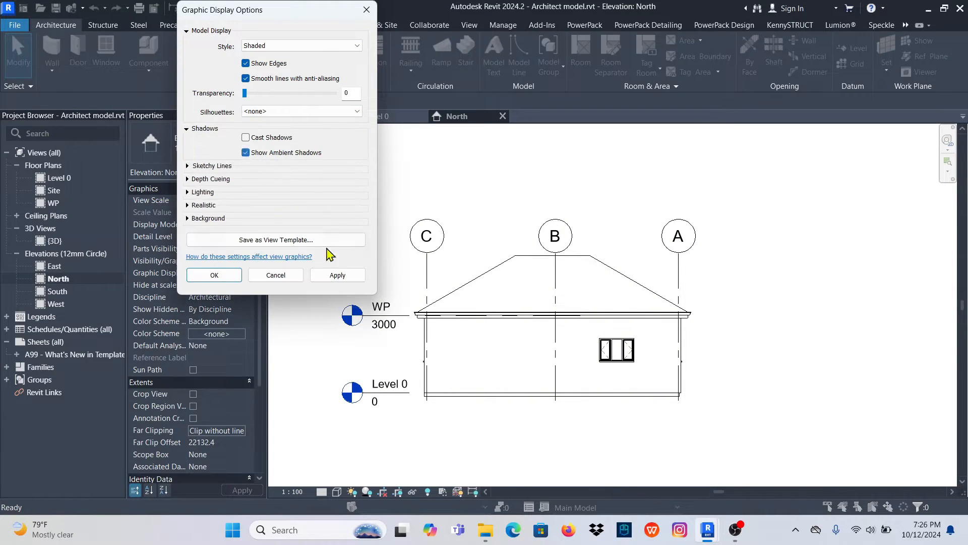
left_click(337, 275)
left_click(232, 277)
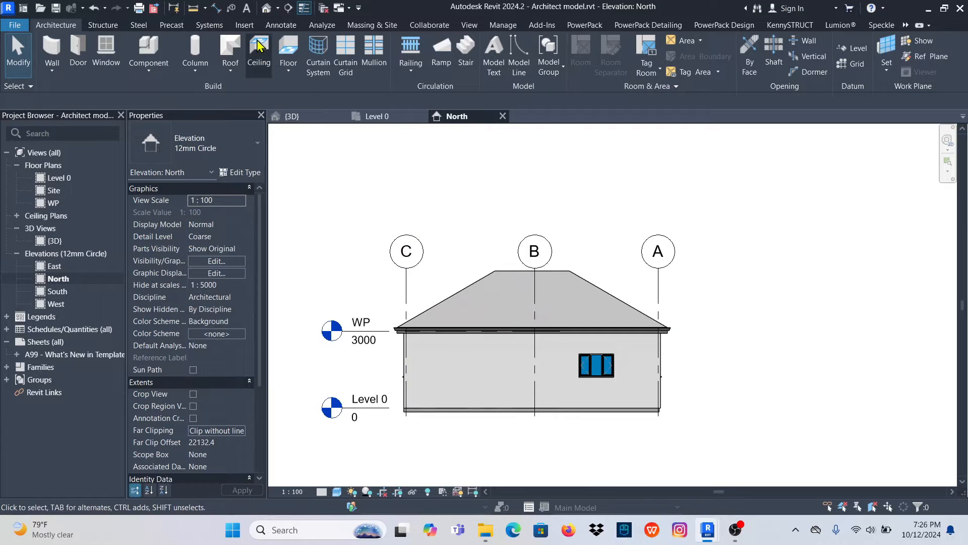
- Add an aligned dimension string across grids A, B and C above the roof in the North elevation
left_click(281, 25)
left_click(50, 50)
scroll(664, 305, "up", 3)
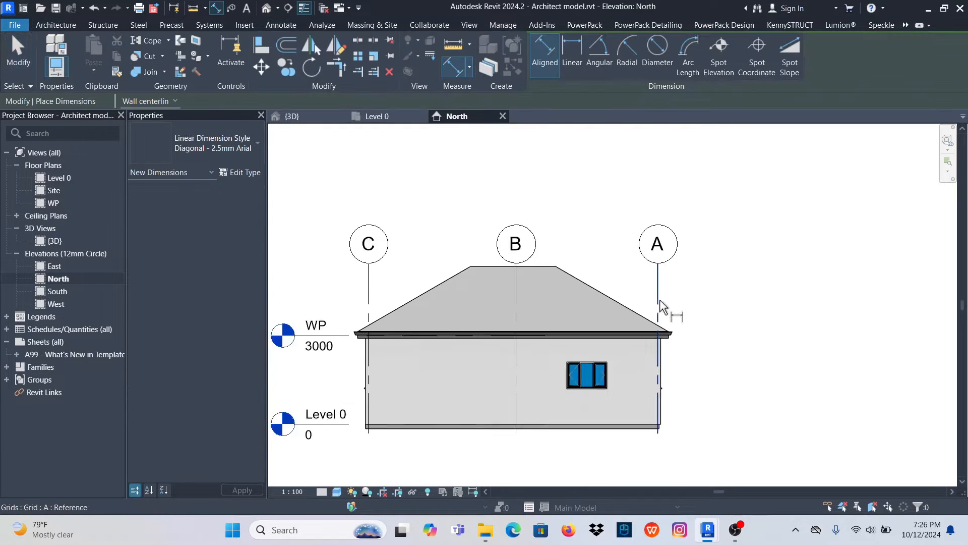
left_click(658, 293)
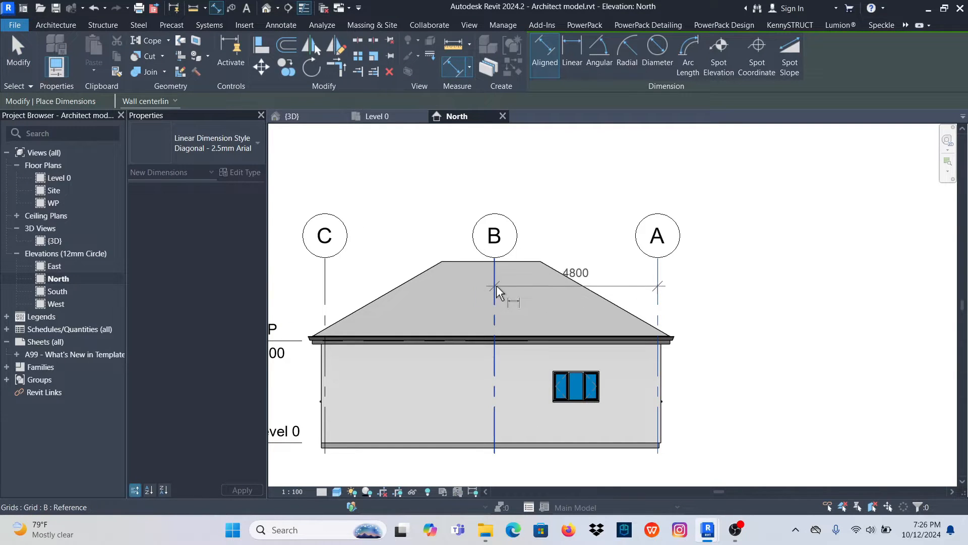
left_click(496, 286)
left_click(327, 282)
left_click(400, 247)
scroll(492, 339, "down", 3)
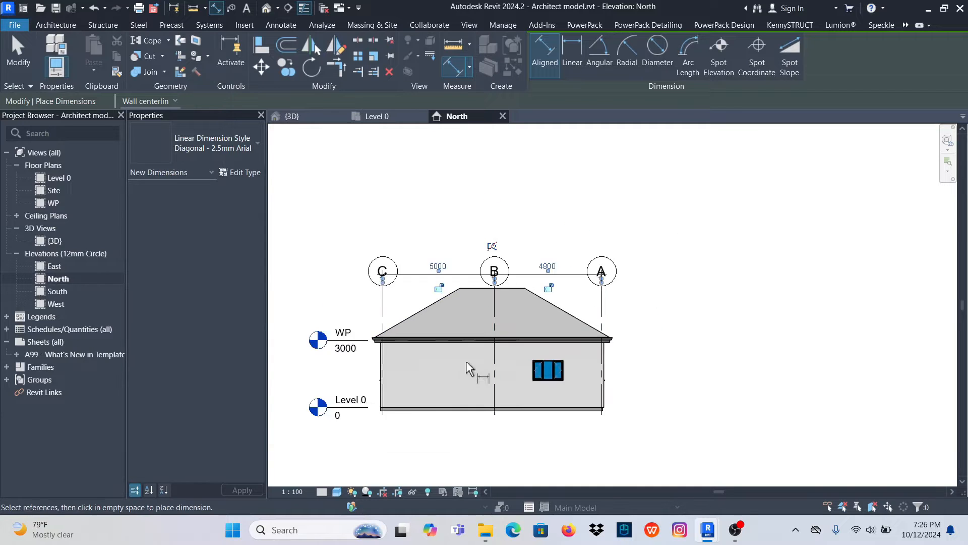
- Add a vertical aligned dimension string from Level 0 to WP and the roof ridge, beside the level heads
scroll(350, 388, "up", 4)
left_click(378, 420)
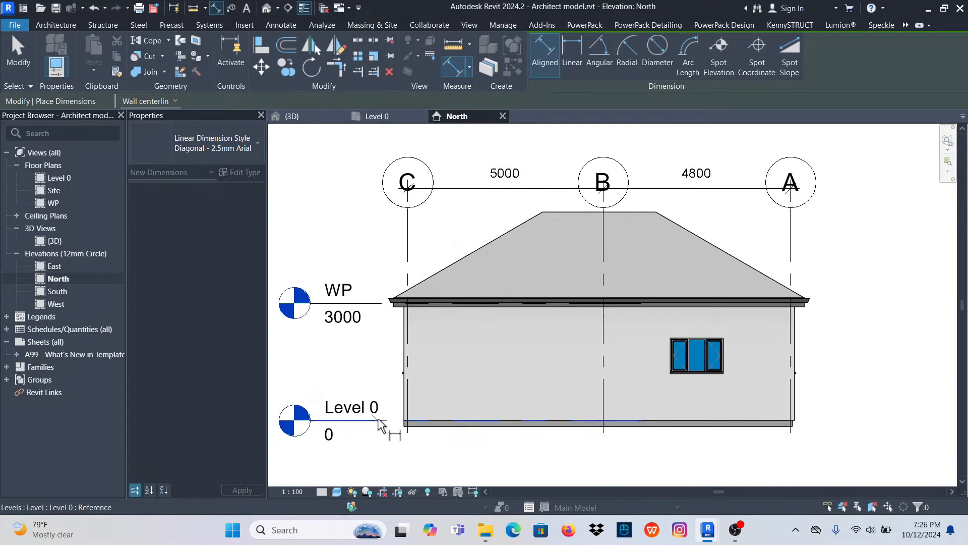
left_click(379, 304)
left_click(557, 212)
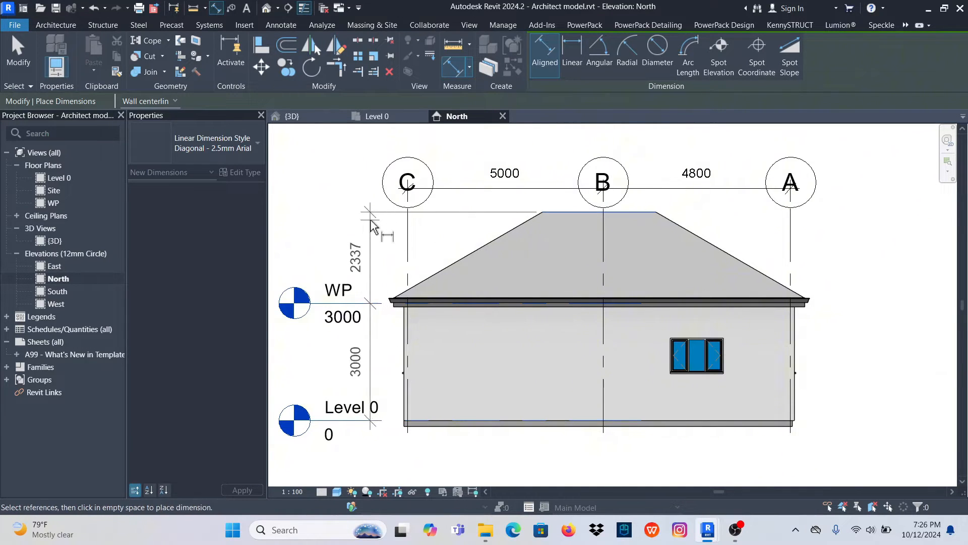
left_click(371, 226)
scroll(579, 251, "down", 3)
right_click(589, 193)
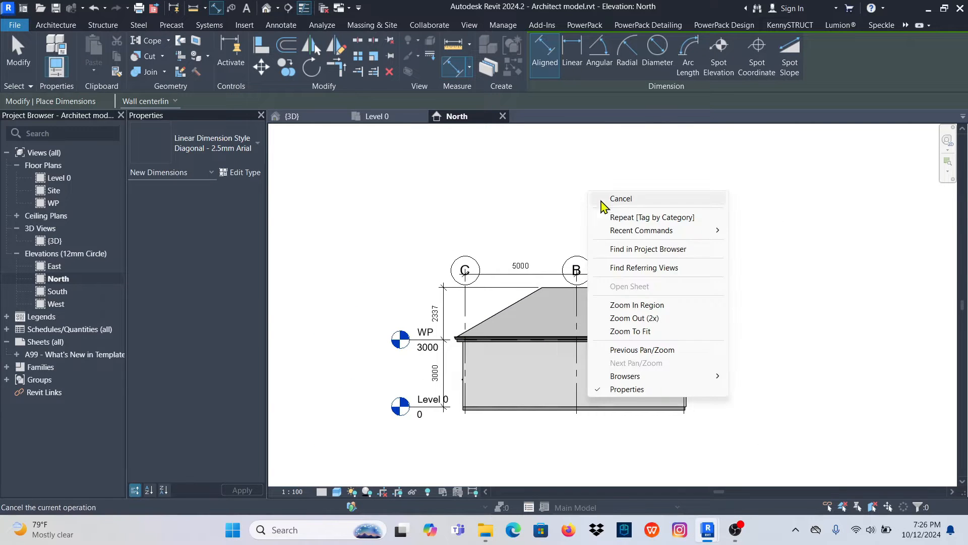
left_click(603, 199)
right_click(595, 189)
left_click(600, 195)
scroll(545, 280, "down", 2)
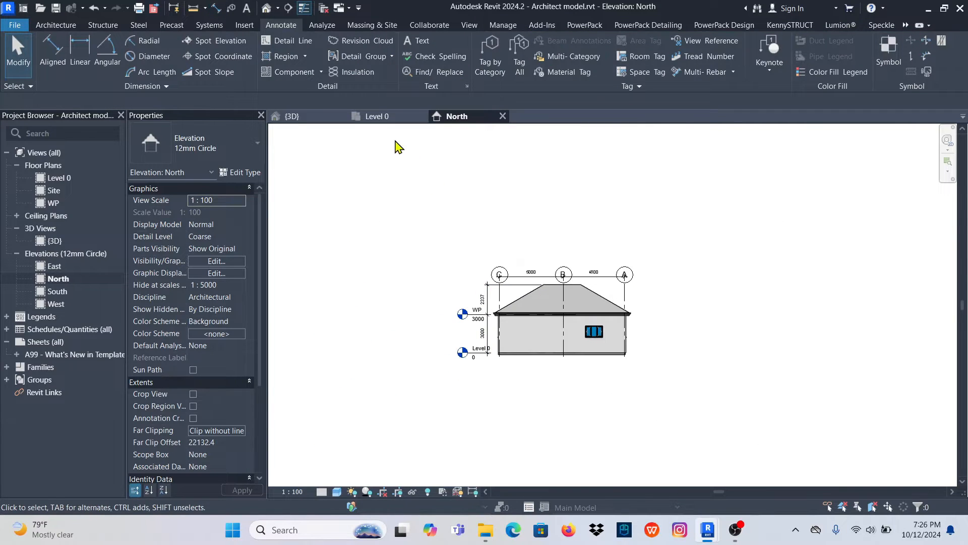
- On the Level 0 plan, cut a Building Section from north to south through both bedrooms and set its far clip just beyond grid C
left_click(372, 118)
scroll(518, 249, "up", 3)
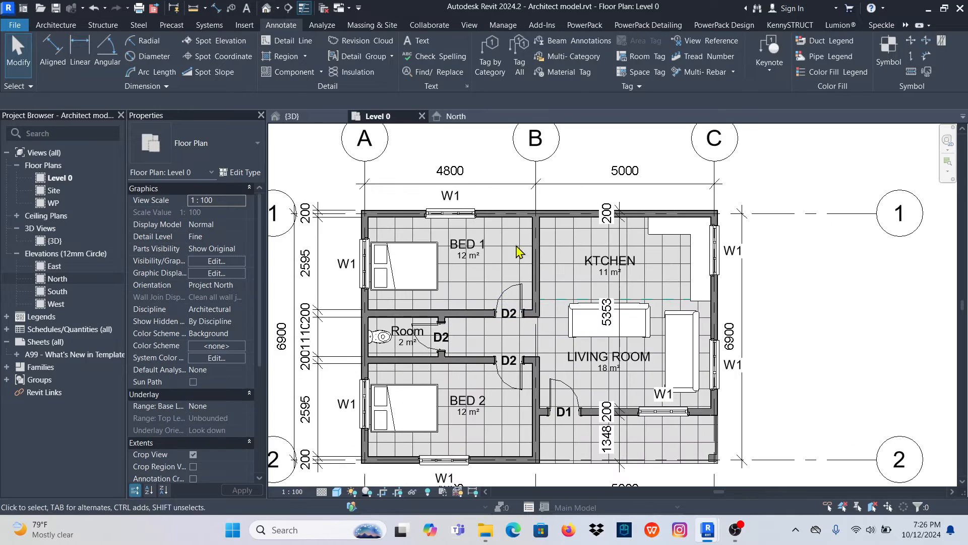
scroll(430, 310, "down", 2)
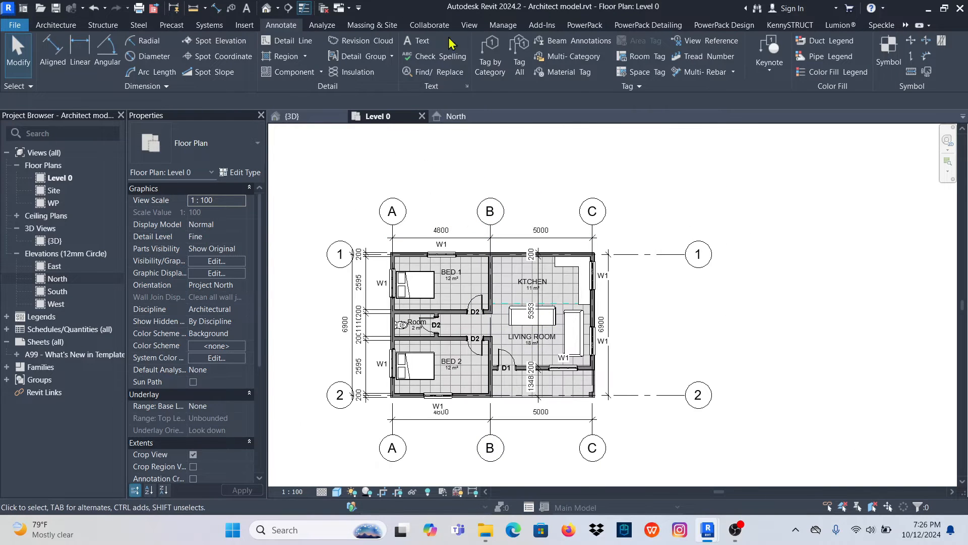
left_click(469, 26)
left_click(418, 48)
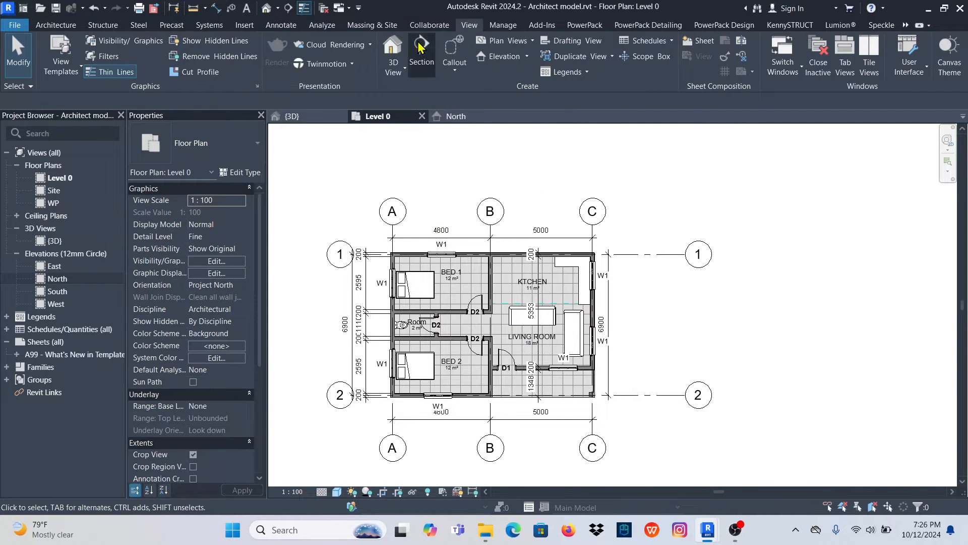
left_click(252, 148)
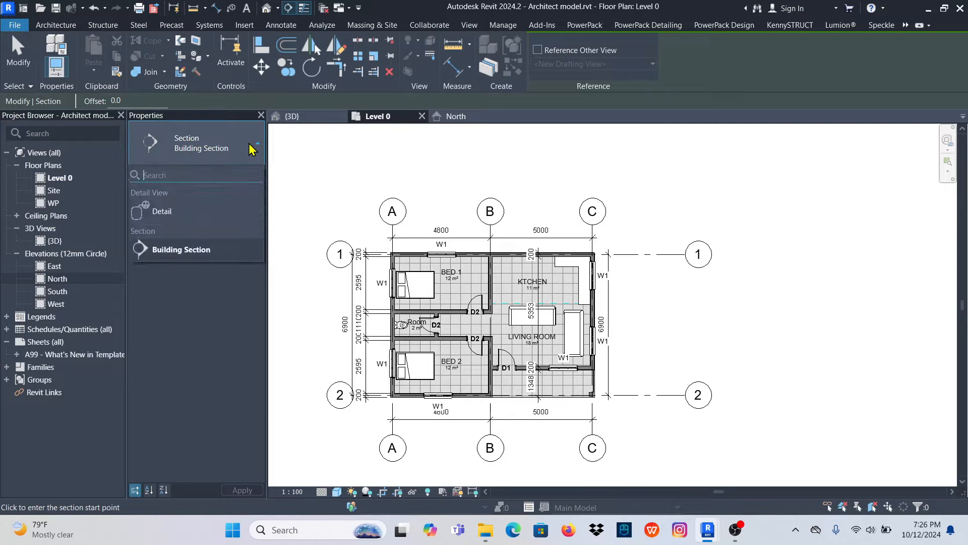
left_click(458, 224)
left_click(457, 416)
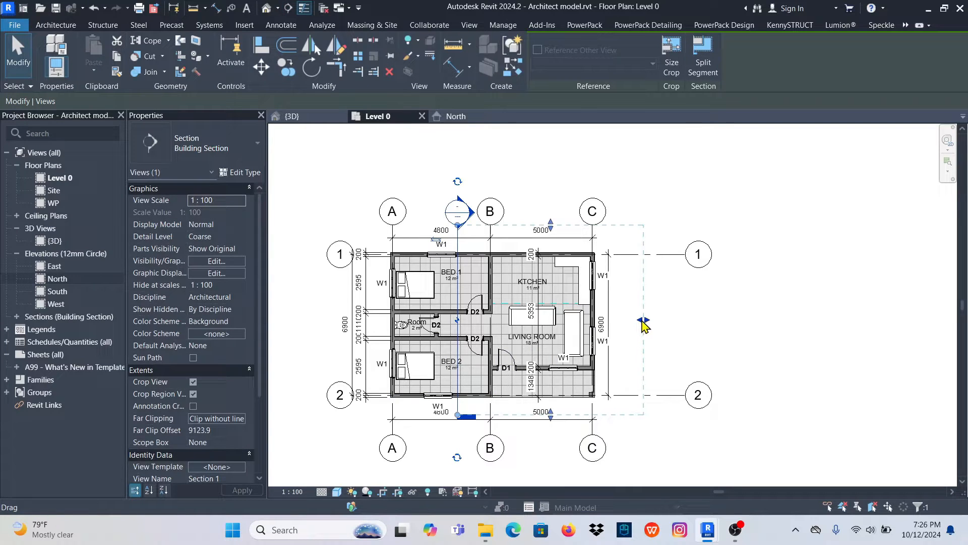
left_click_drag(511, 312, 476, 310)
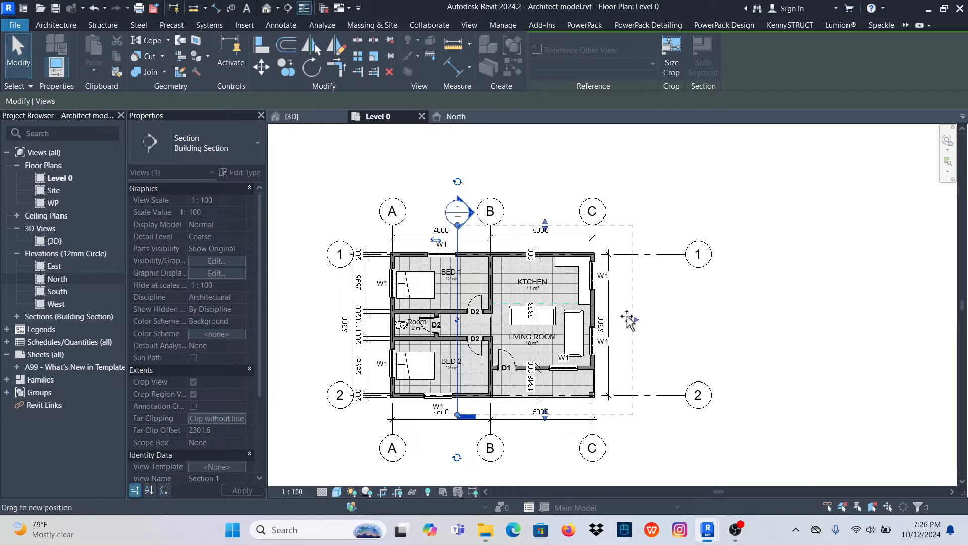
left_click(696, 305)
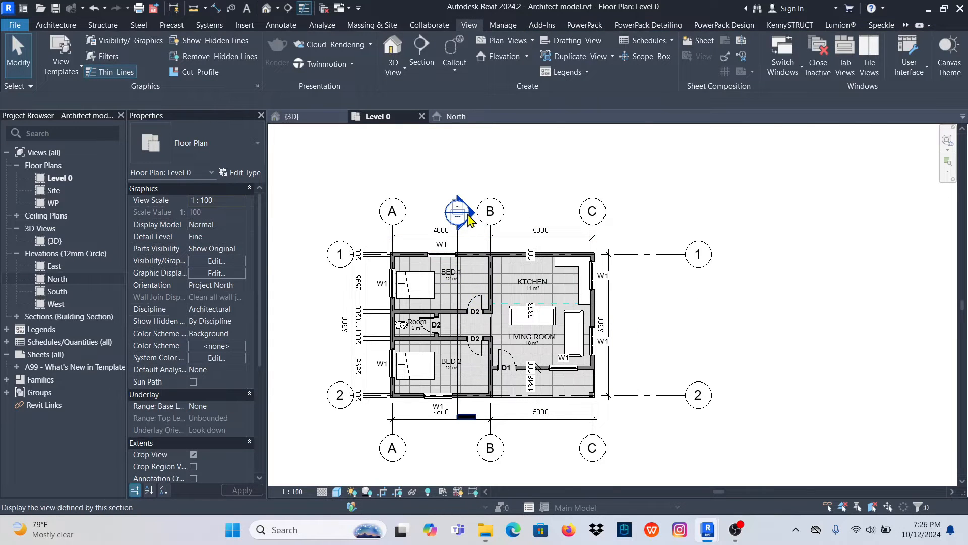
- Open the new section's view and lower the upper edge of its crop region to just above the roof ridge
double_click(459, 211)
scroll(541, 320, "down", 3)
scroll(598, 305, "up", 4)
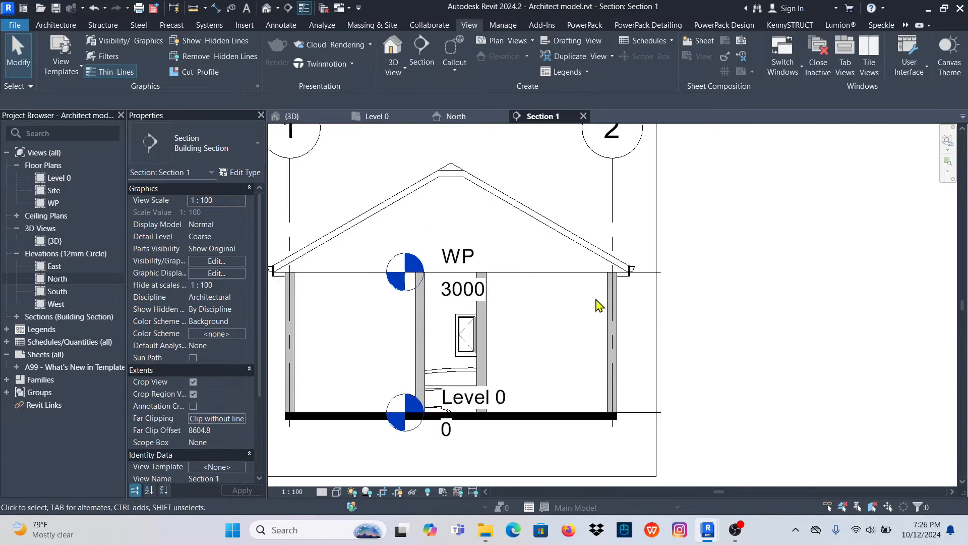
scroll(599, 305, "down", 3)
left_click(601, 318)
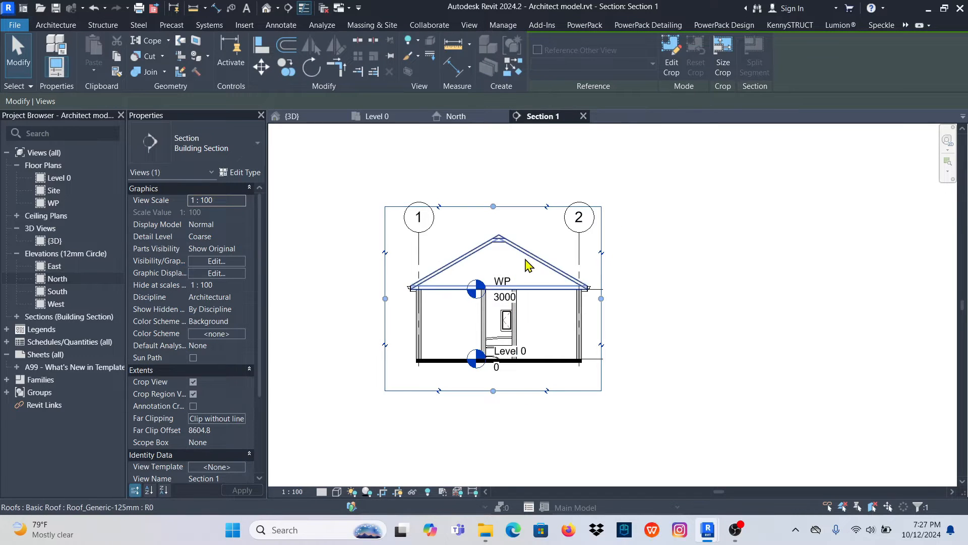
scroll(502, 244, "up", 3)
scroll(480, 281, "down", 1)
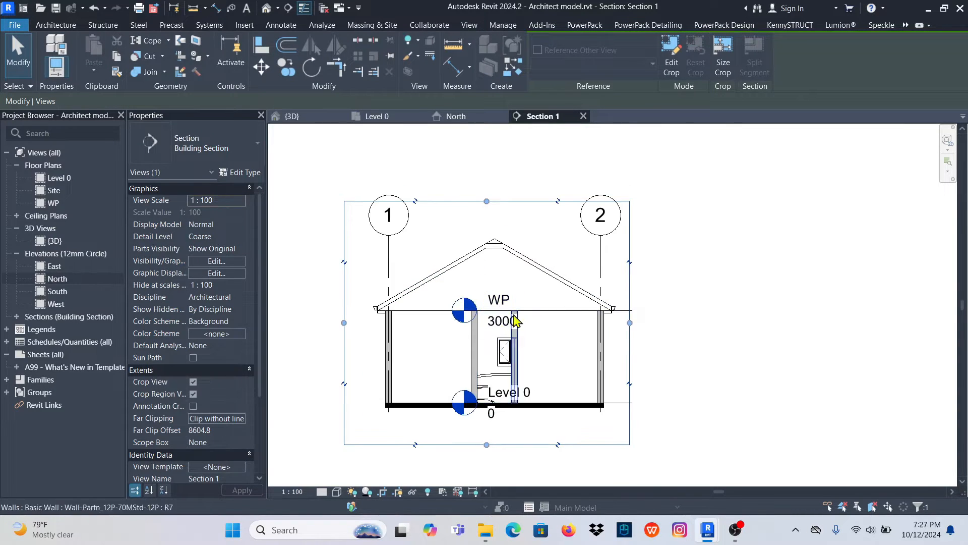
left_click_drag(487, 201, 491, 224)
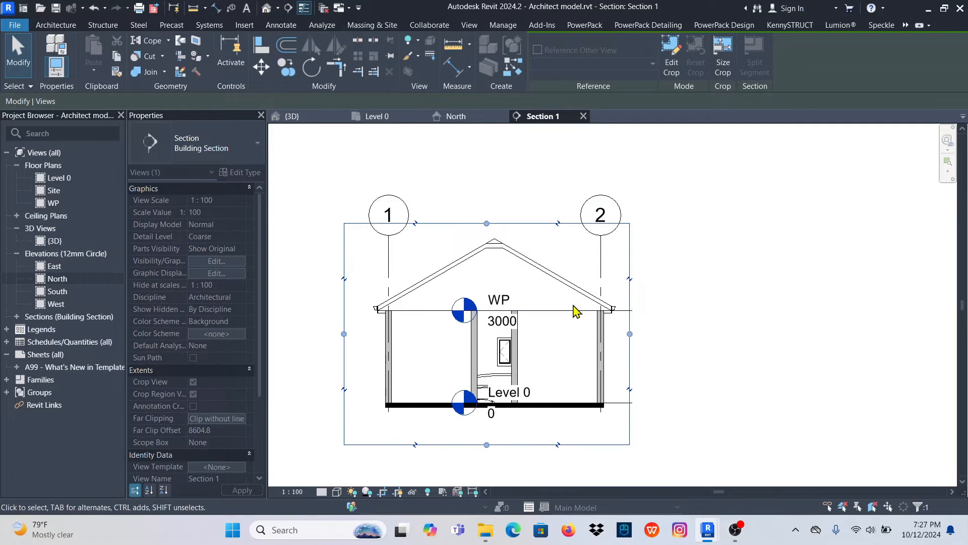
left_click(725, 301)
scroll(536, 330, "up", 3)
scroll(503, 320, "down", 1)
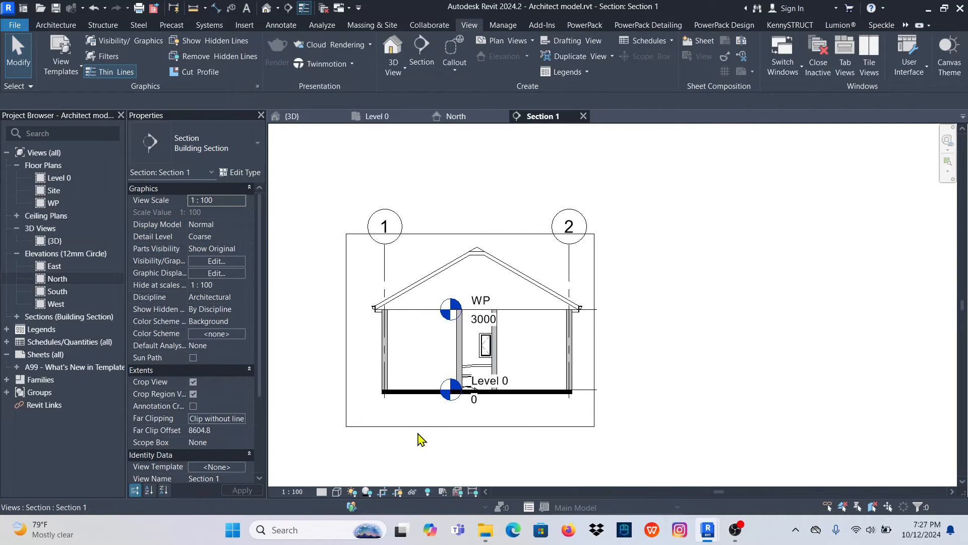
- Set the section view's visual style to Shaded
left_click(336, 492)
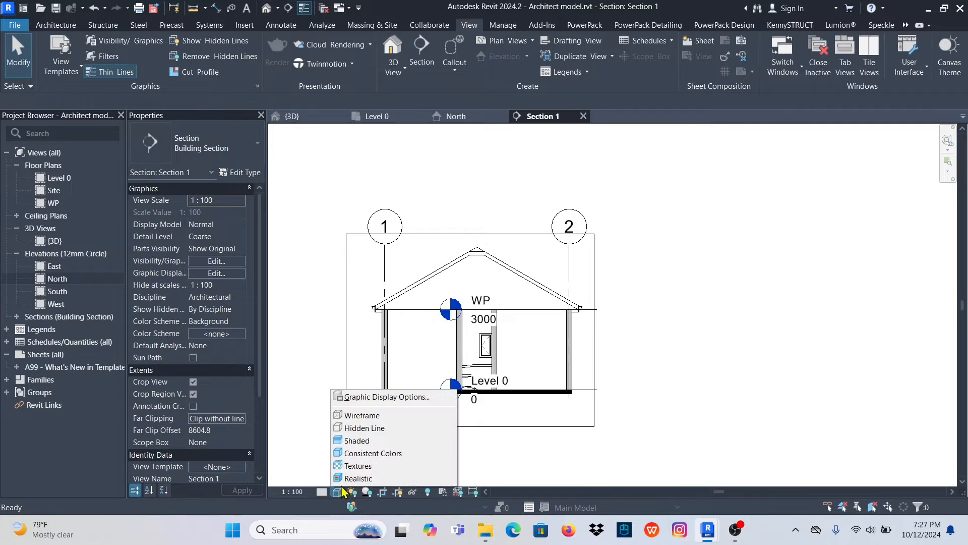
left_click(362, 442)
scroll(444, 303, "up", 3)
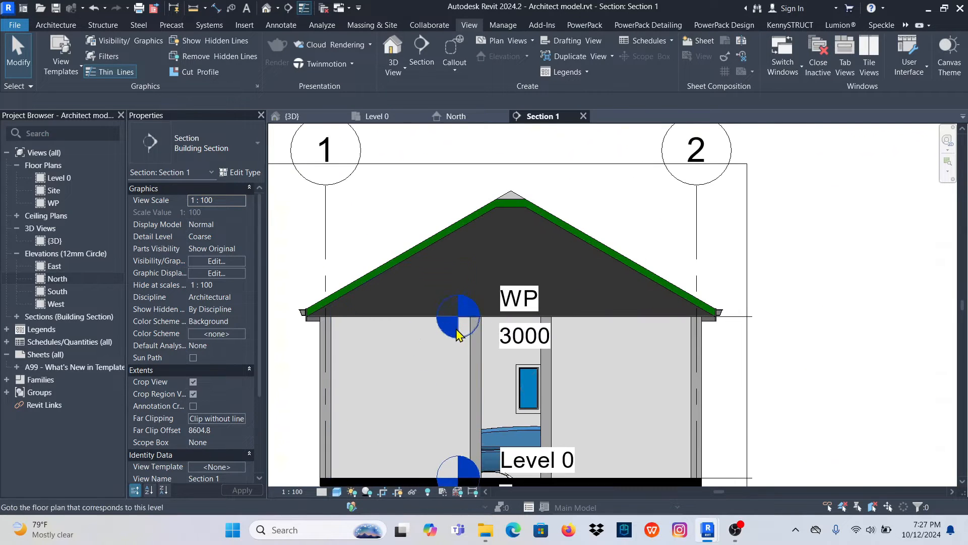
left_click(337, 492)
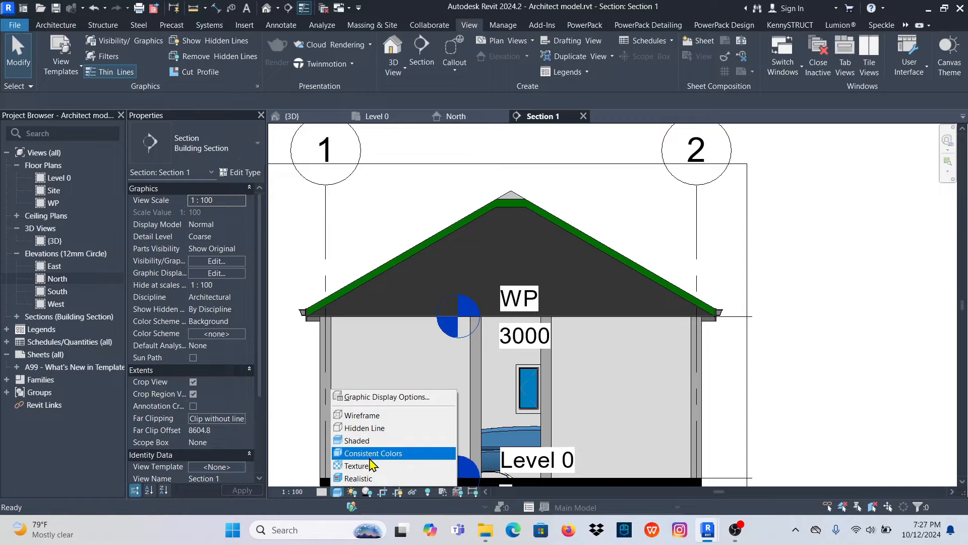
scroll(551, 251, "up", 2)
- Inspect the roof type's layer assembly and its Copper material's graphics, cut pattern and appearance settings, leaving without edits
left_click(569, 225)
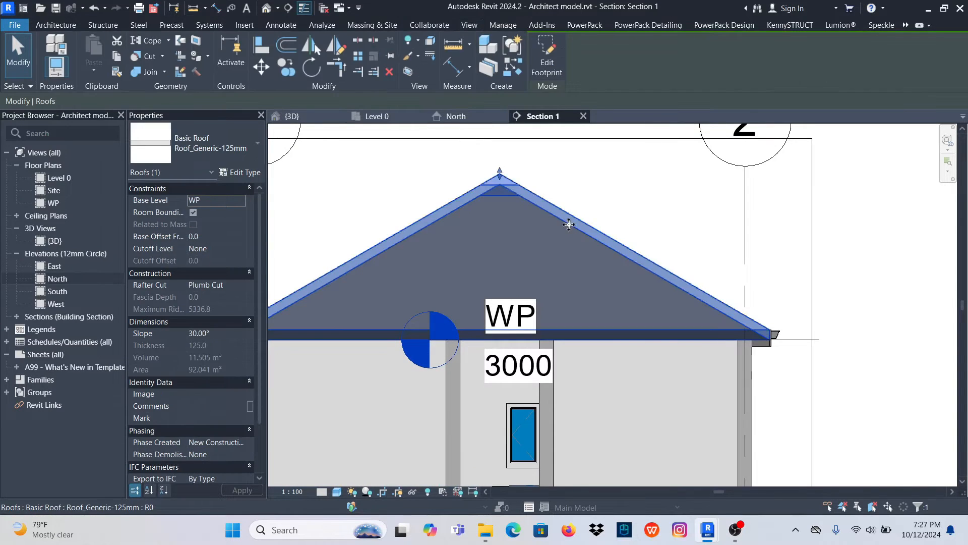
scroll(565, 237, "down", 2)
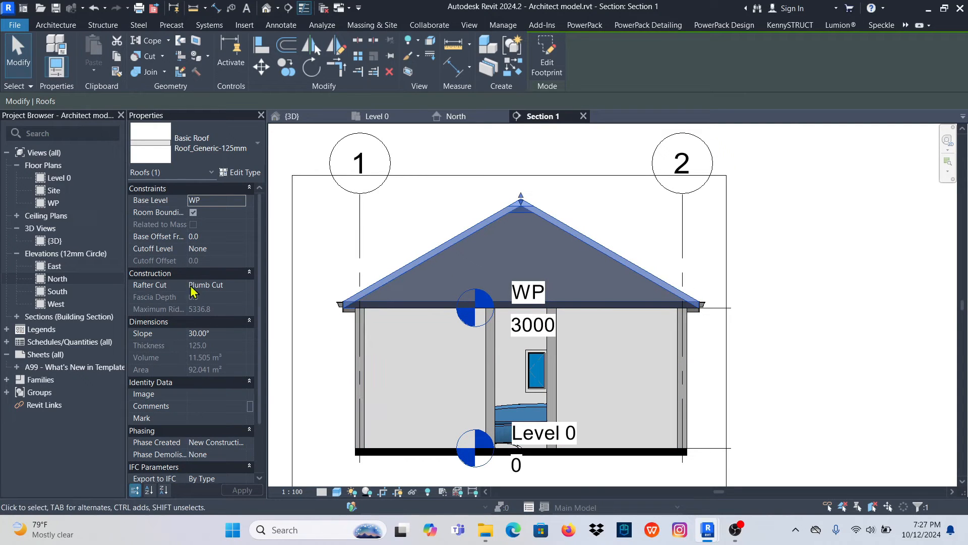
left_click(242, 173)
left_click(556, 173)
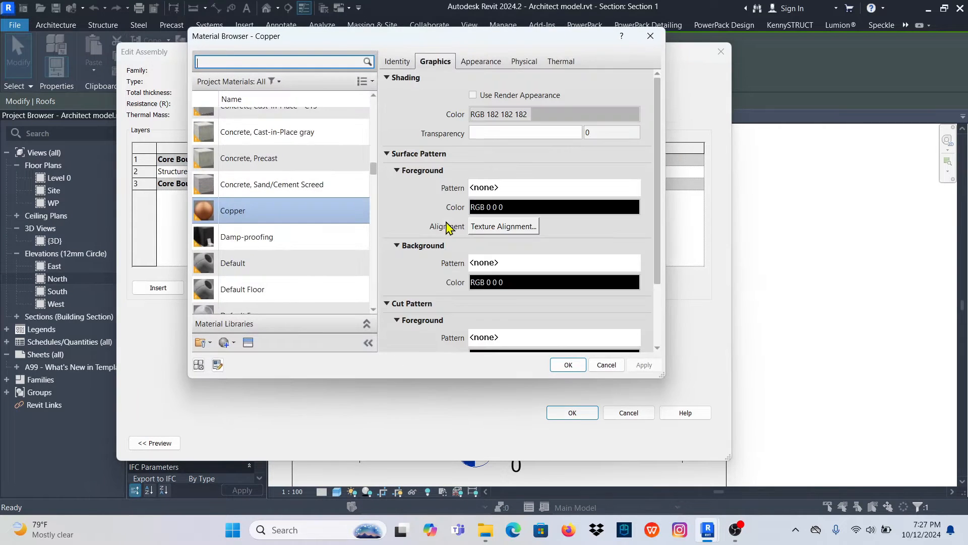
scroll(509, 262, "down", 3)
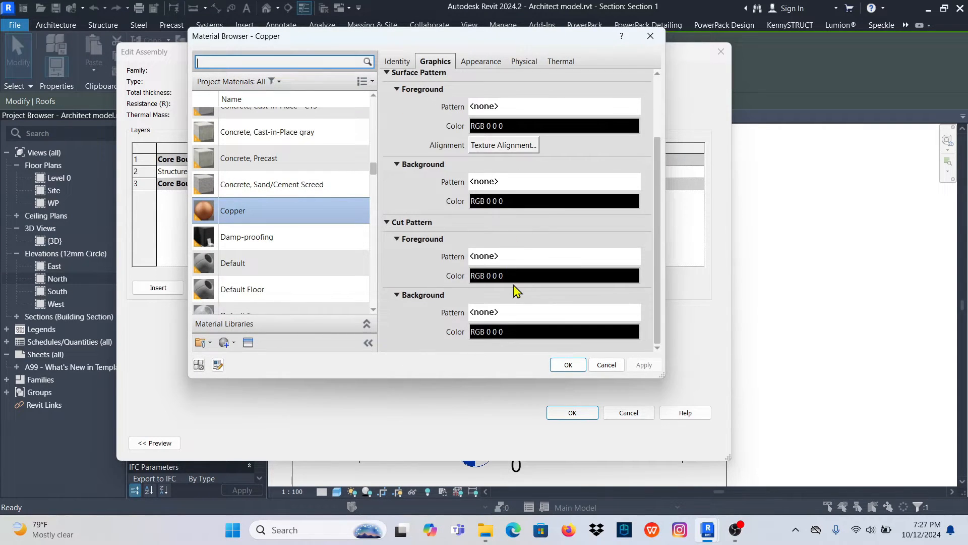
scroll(515, 289, "up", 3)
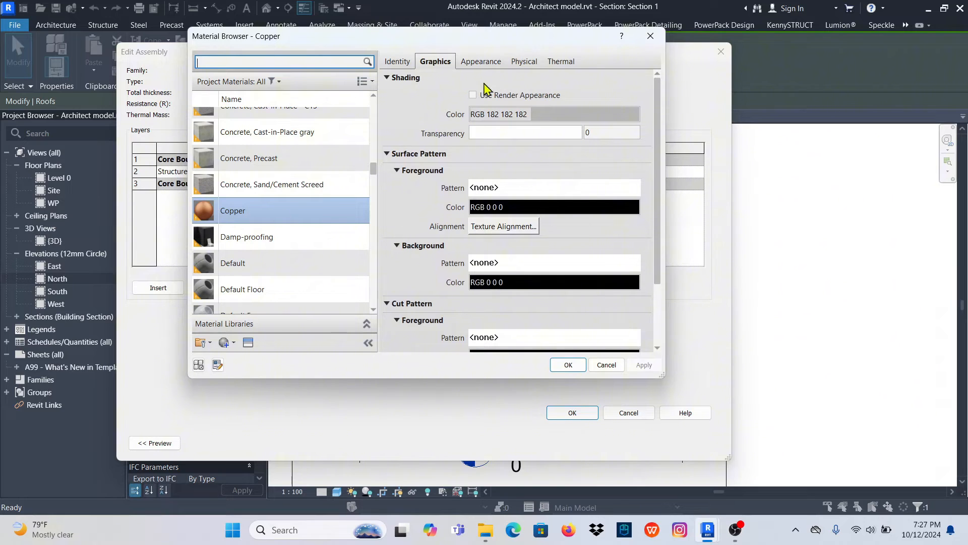
left_click(482, 62)
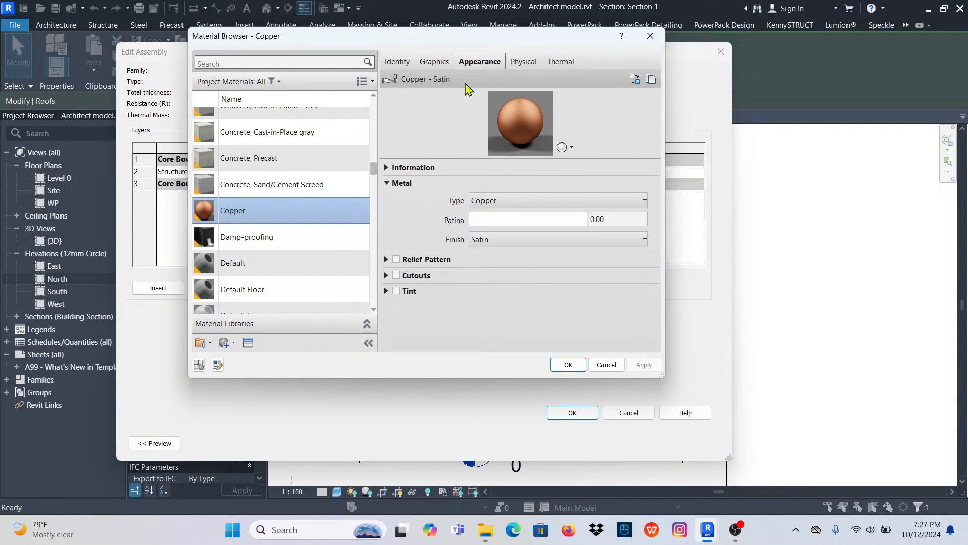
left_click(433, 63)
scroll(512, 302, "down", 3)
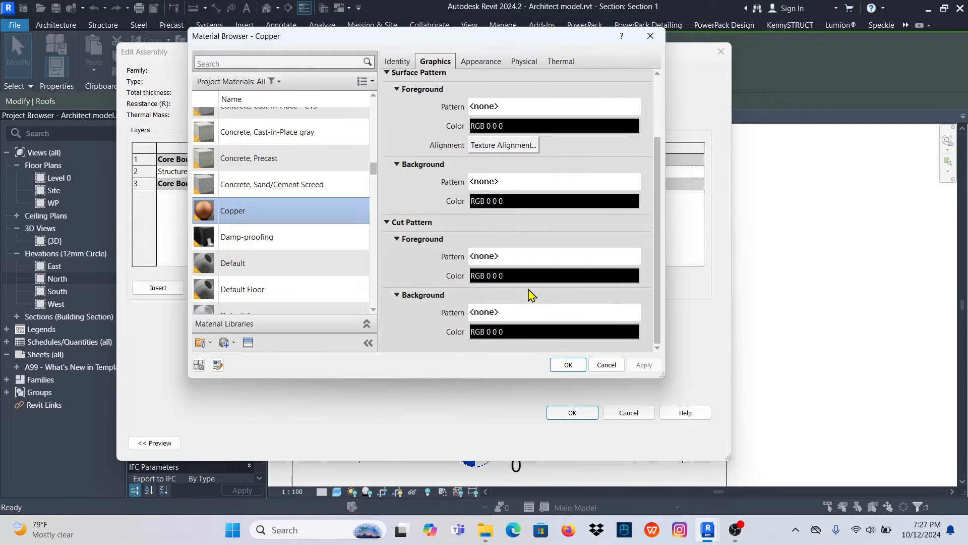
left_click(651, 39)
left_click(721, 51)
left_click(716, 55)
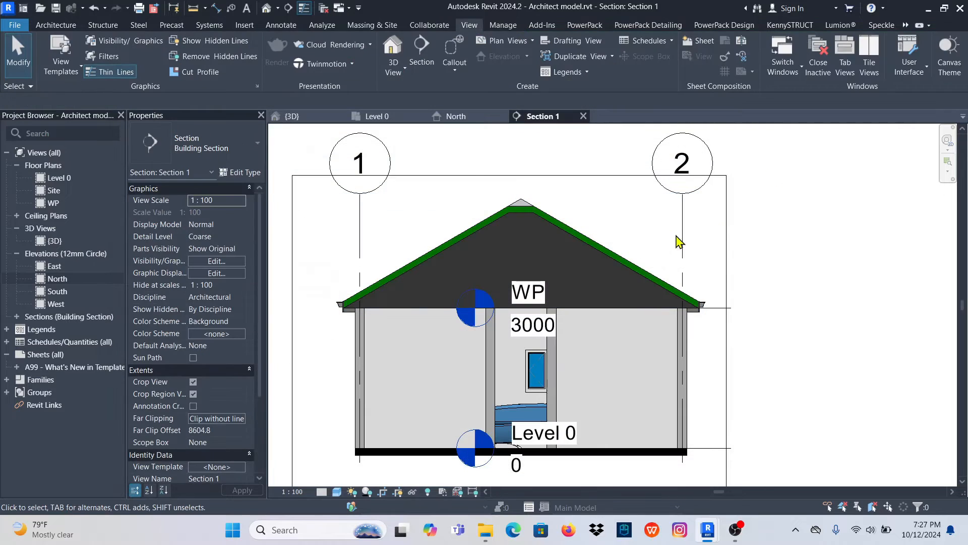
- Set the section view's visual style to Hidden Line
left_click(337, 493)
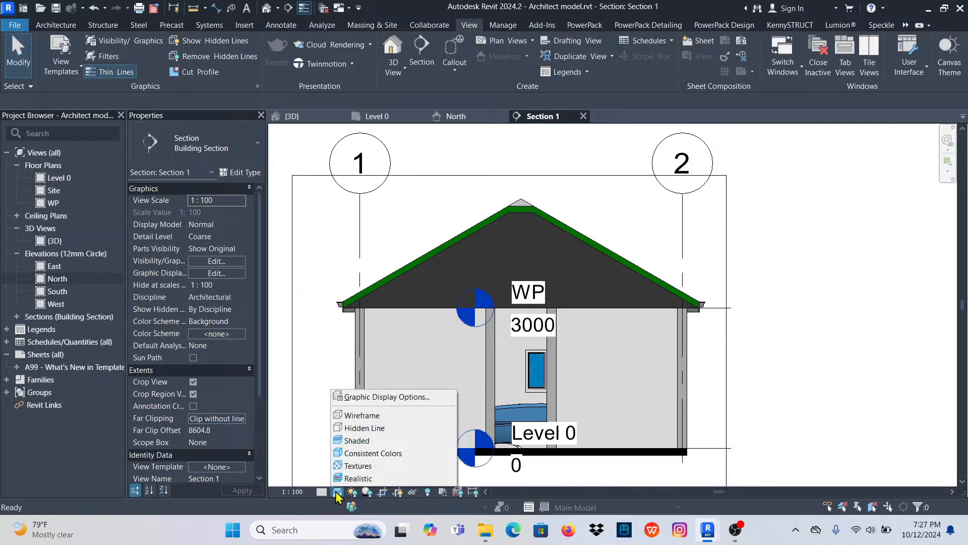
left_click(365, 428)
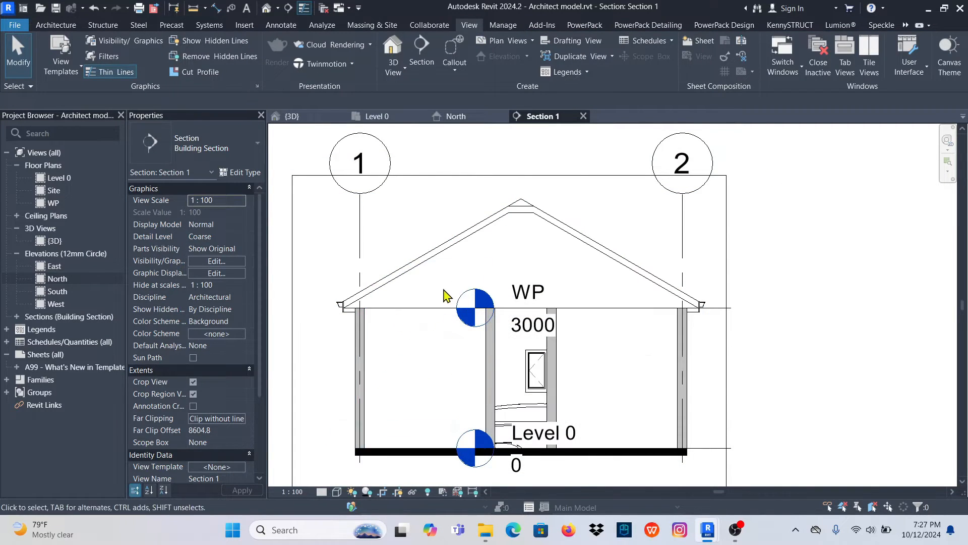
scroll(443, 282, "up", 2)
scroll(469, 338, "down", 1)
scroll(581, 403, "down", 2)
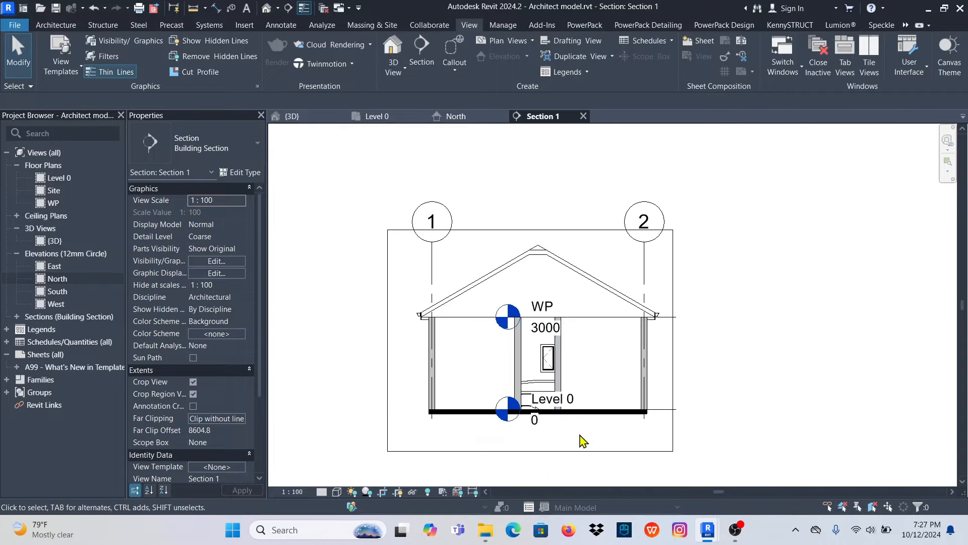
- Move the WP and Level 0 level heads out of the building, to just outside the crop region beside grid 1
scroll(595, 429, "up", 1)
left_click(703, 397)
scroll(651, 398, "down", 2)
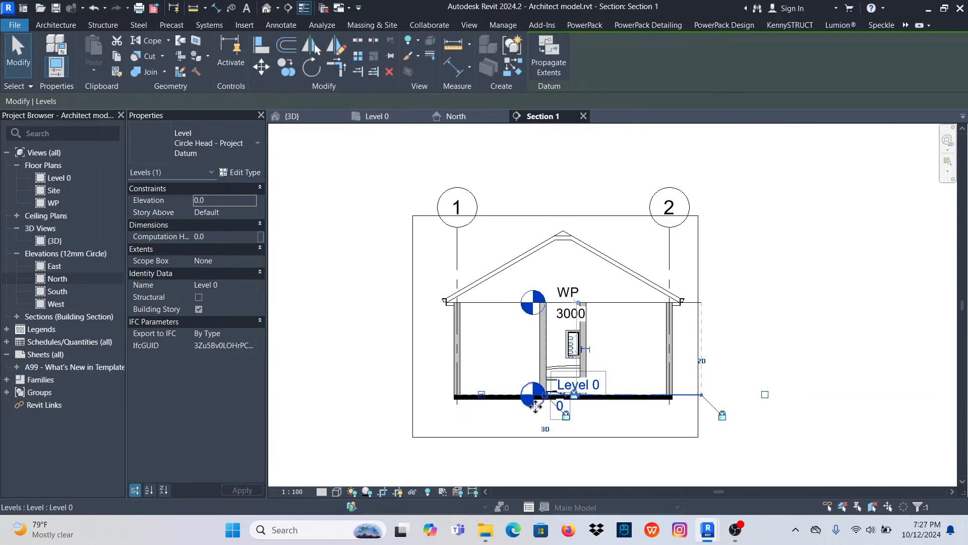
left_click_drag(544, 400, 395, 400)
left_click(403, 350)
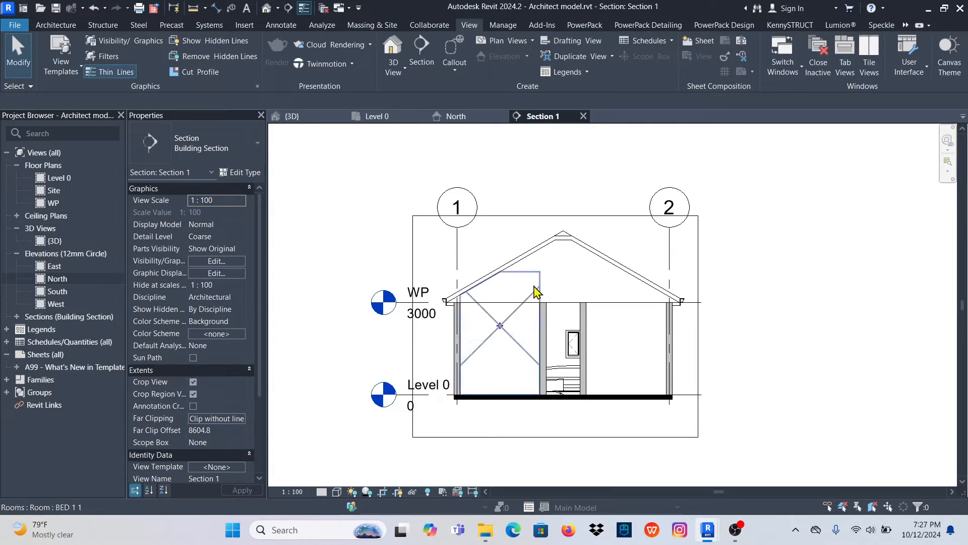
- Place a vertical aligned dimension string from Level 0 through the wall-top line to the roof ridge, near the middle of the section
left_click(281, 24)
left_click(53, 51)
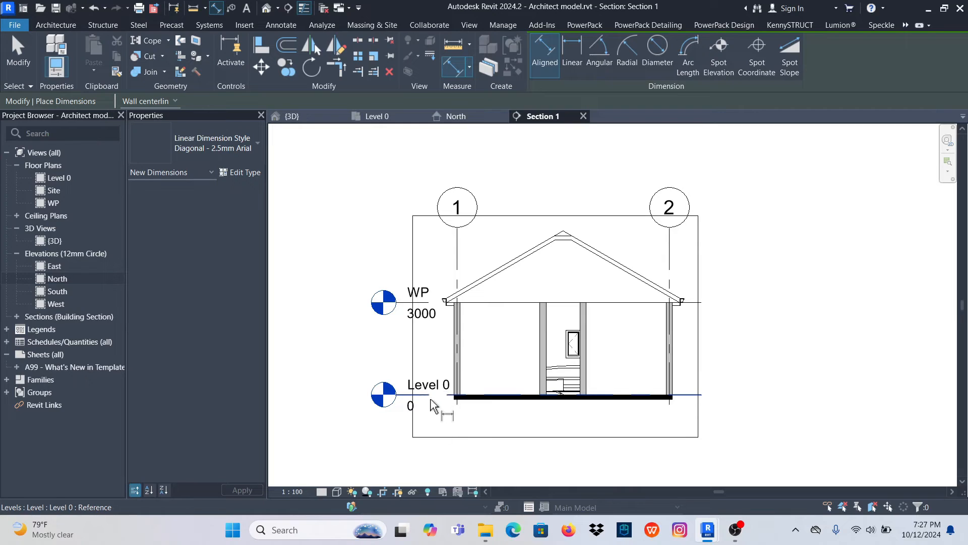
left_click(432, 399)
left_click(484, 304)
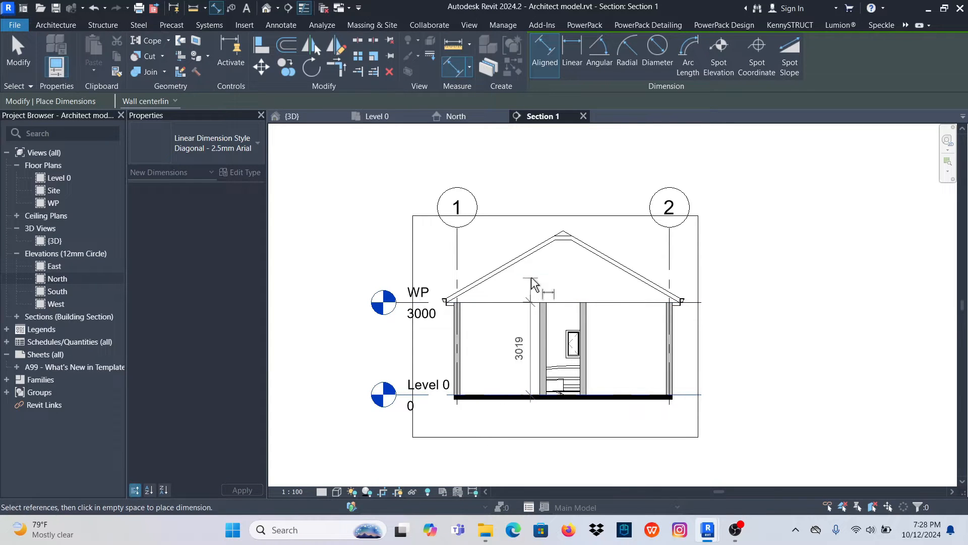
scroll(565, 232, "up", 3)
left_click(565, 233)
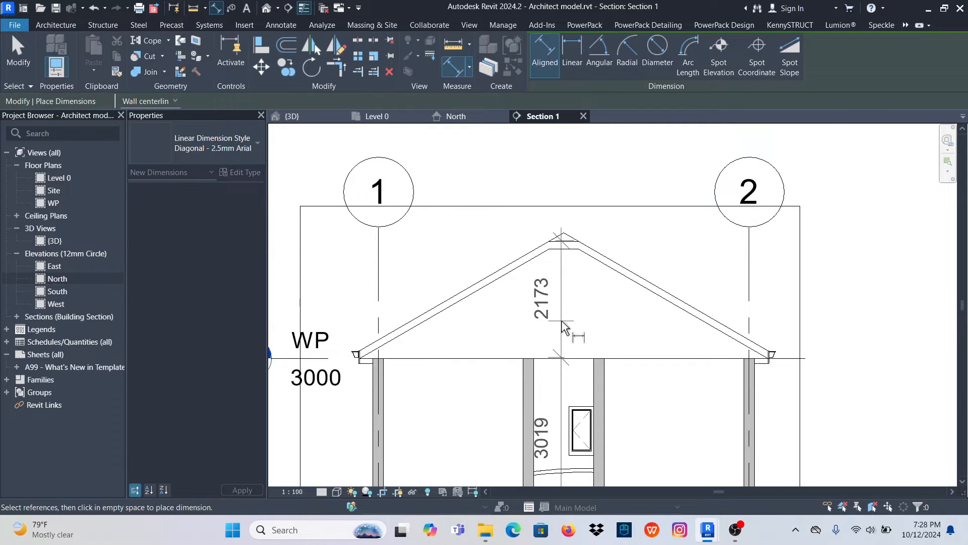
left_click(559, 284)
scroll(517, 315, "down", 2)
scroll(590, 343, "down", 2)
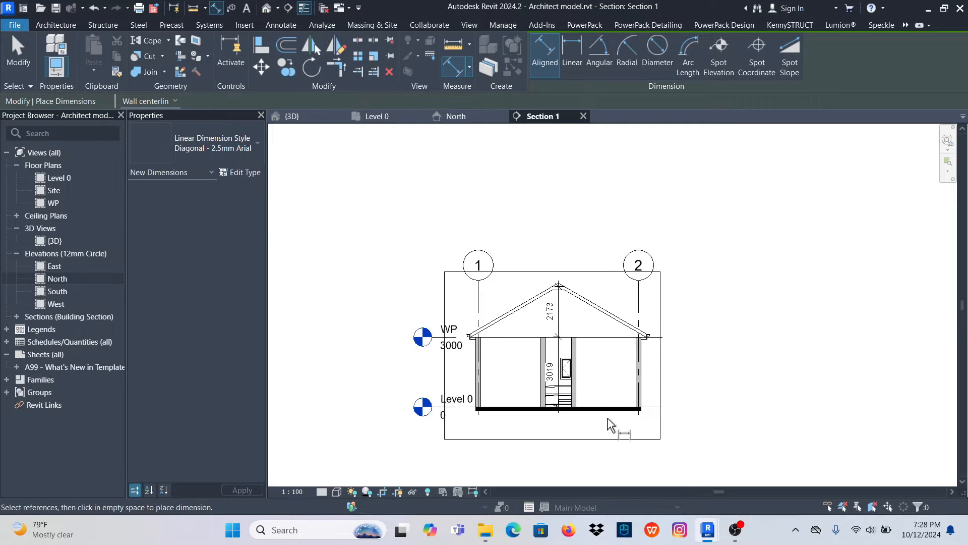
scroll(618, 419, "up", 3)
scroll(555, 379, "down", 1)
scroll(570, 378, "down", 2)
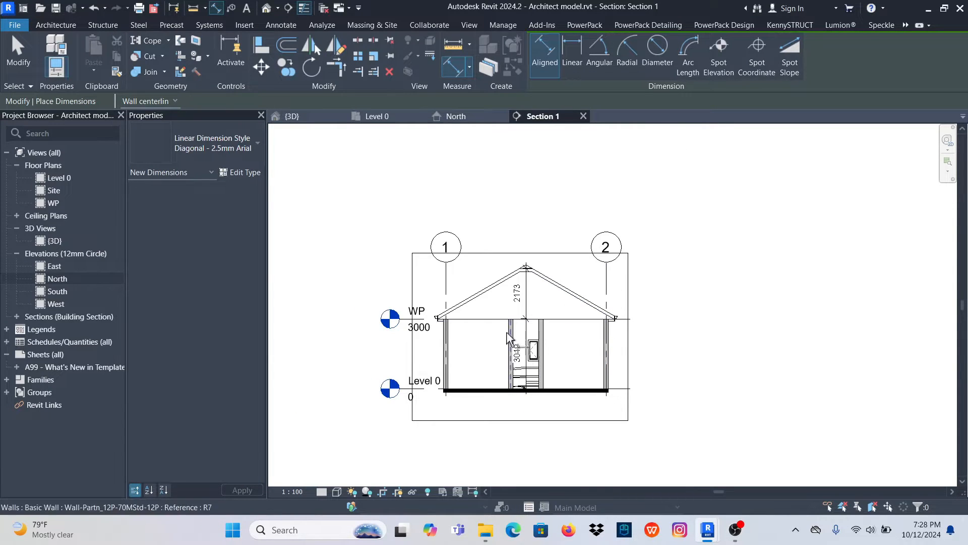
scroll(507, 330, "up", 1)
right_click(694, 216)
left_click(715, 216)
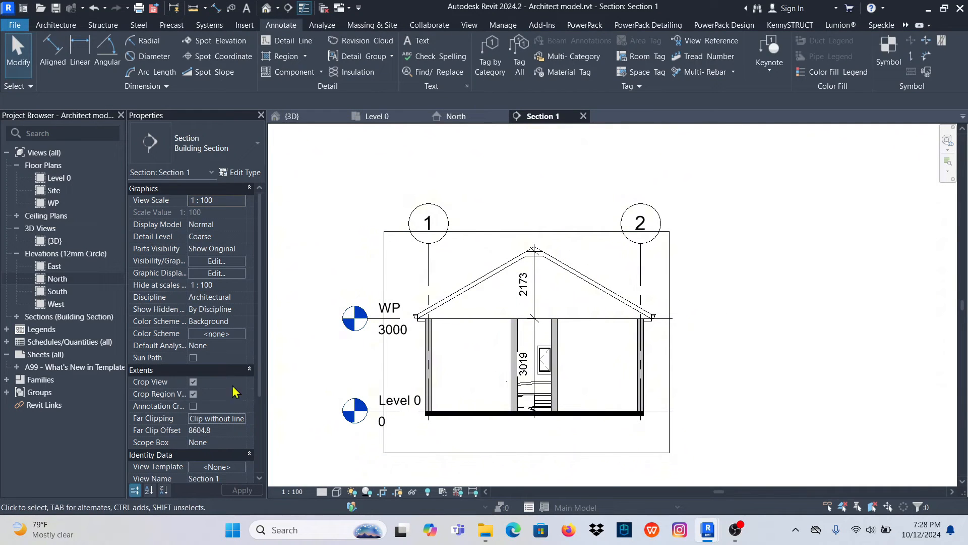
- Hide the section view's crop region boundary while keeping the view cropped
left_click(194, 394)
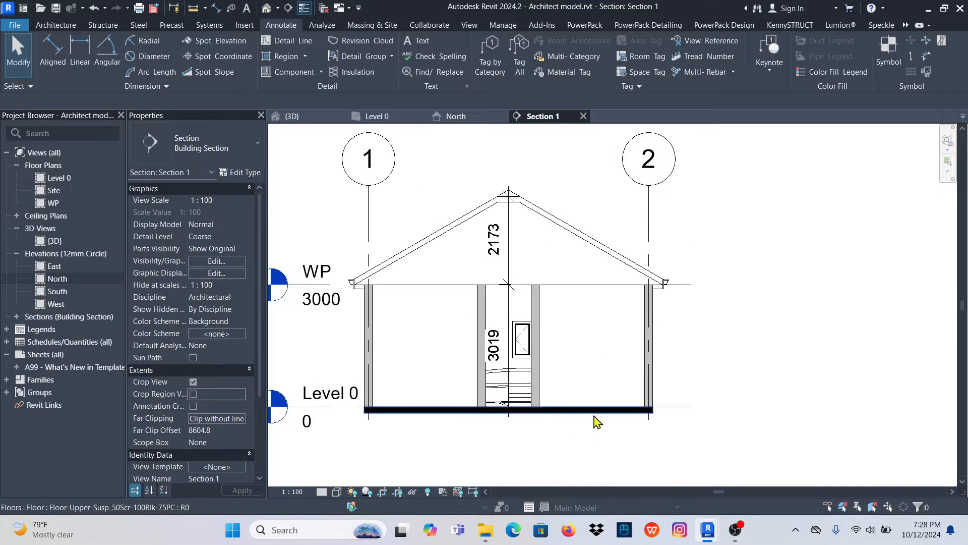
scroll(570, 416, "down", 1)
scroll(456, 426, "up", 2)
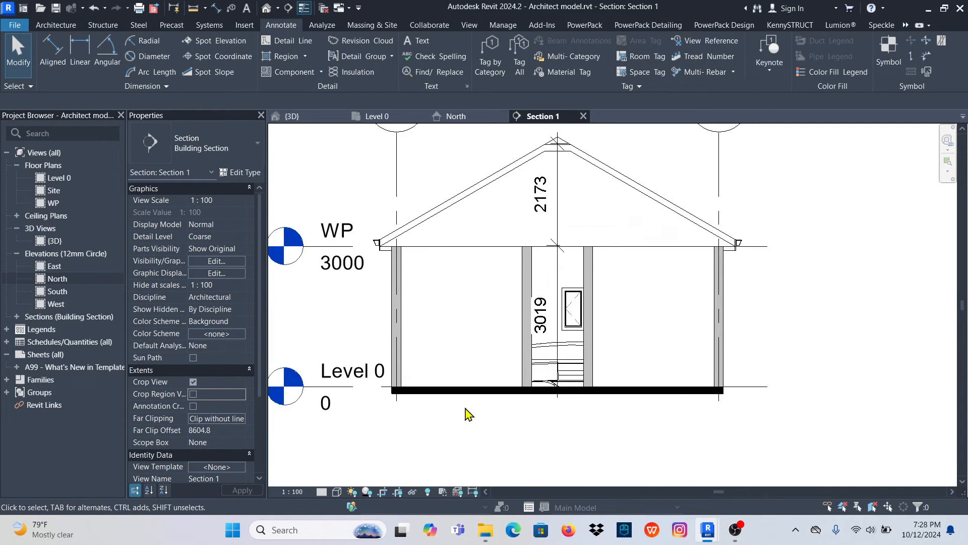
scroll(483, 413, "down", 2)
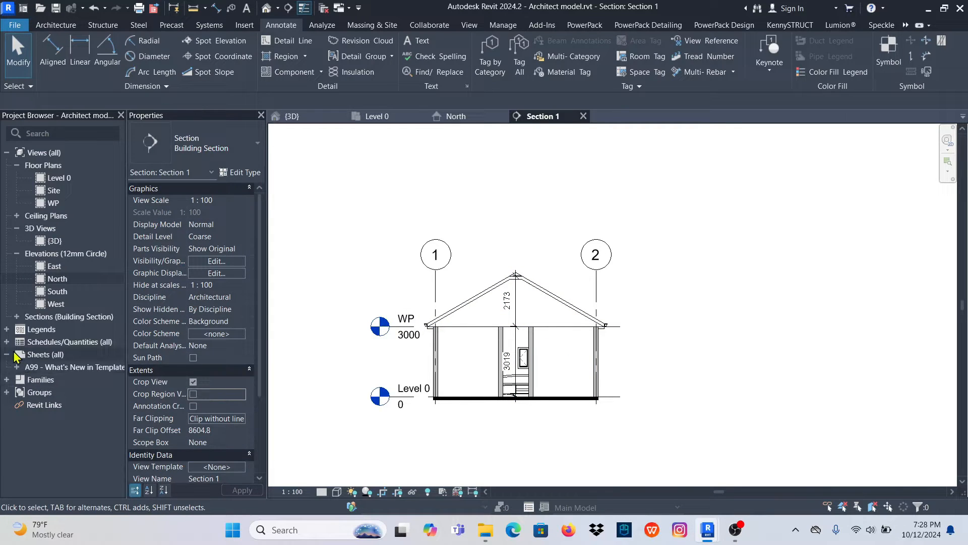
- Start a new sheet and browse the English UK family library to the Titleblocks folder for loading a title block
left_click(41, 355)
right_click(41, 356)
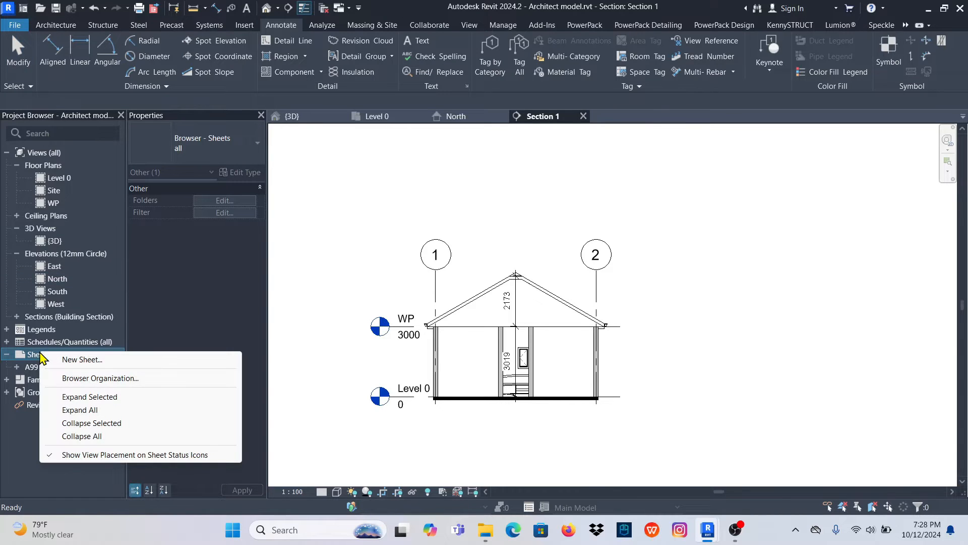
left_click(82, 360)
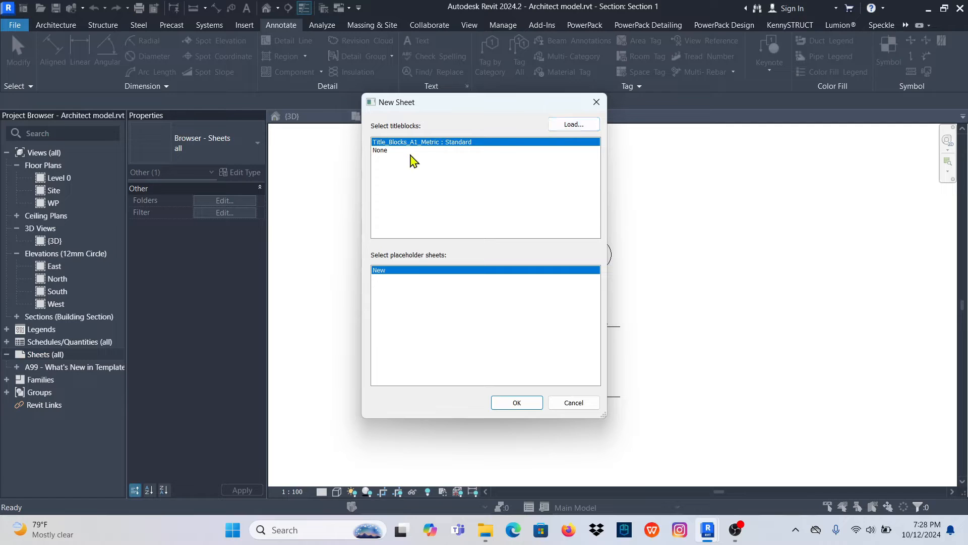
left_click(570, 125)
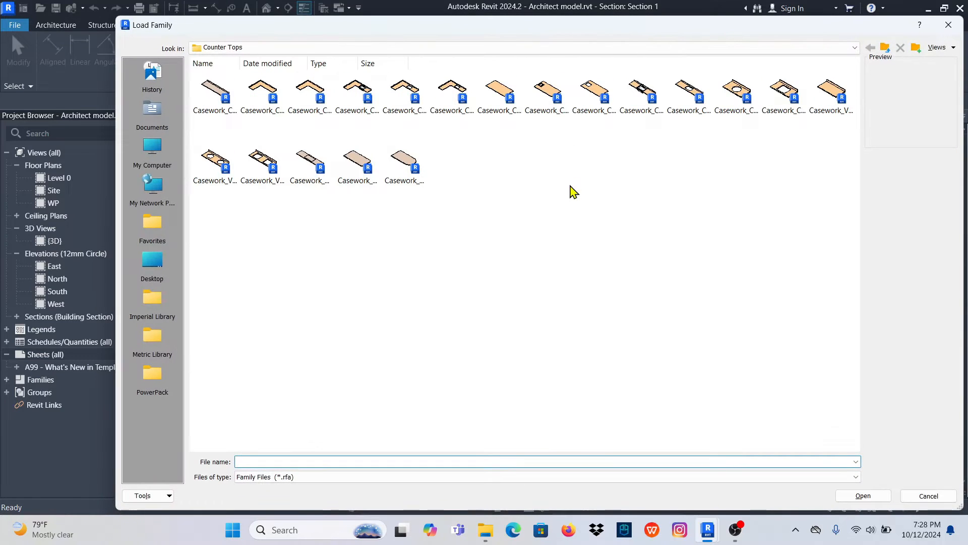
left_click(856, 48)
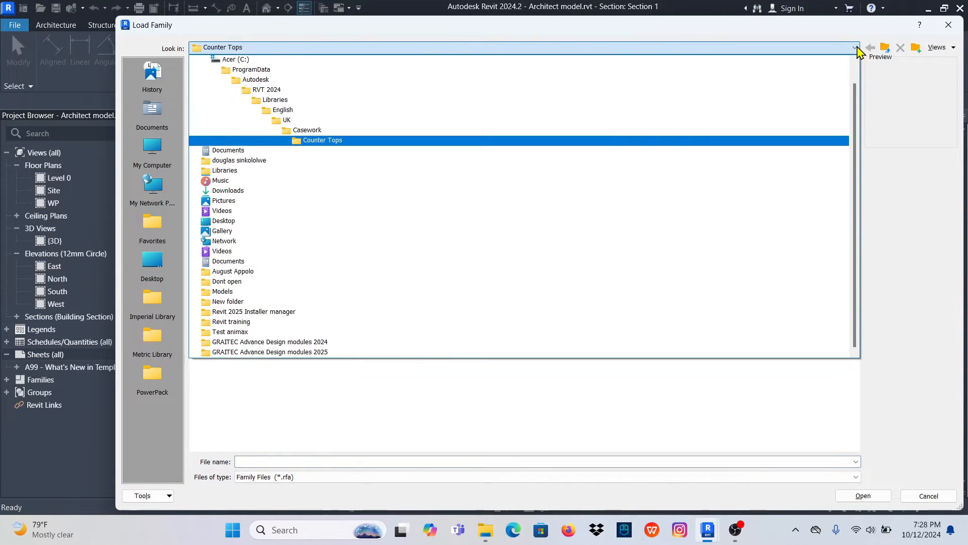
left_click(275, 100)
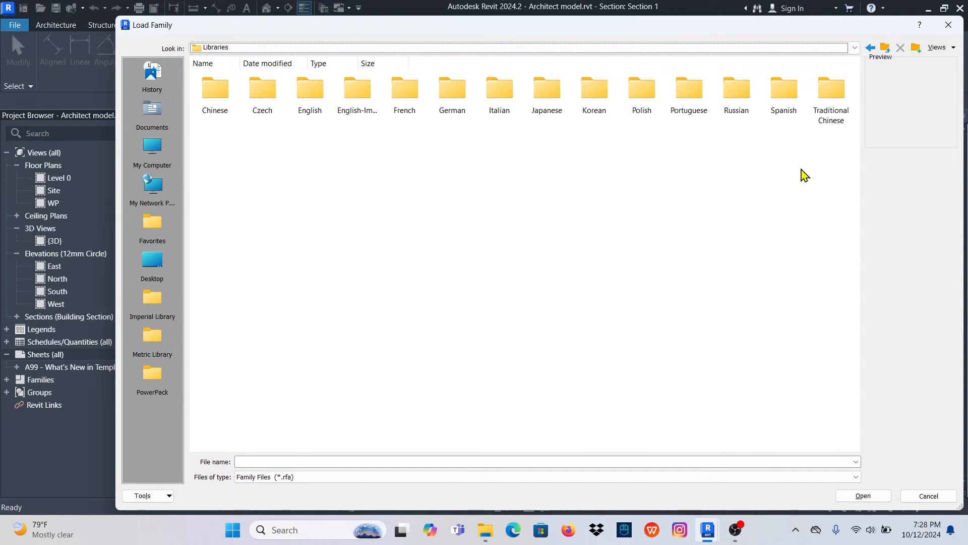
double_click(309, 96)
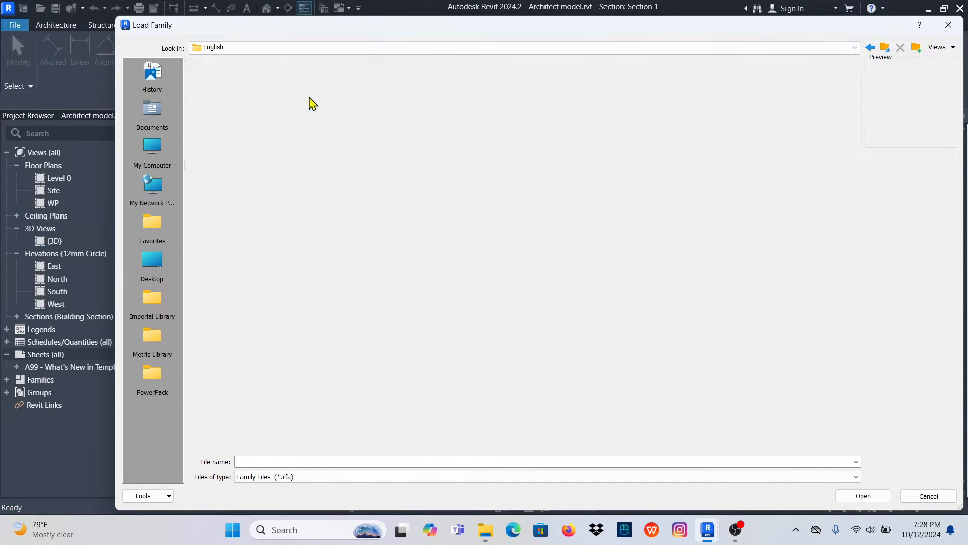
double_click(312, 92)
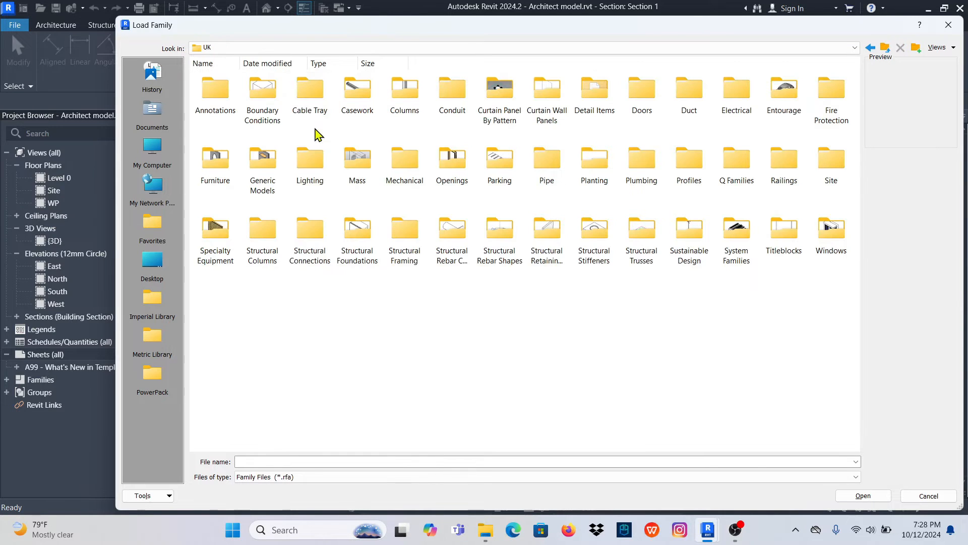
left_click(782, 230)
double_click(783, 230)
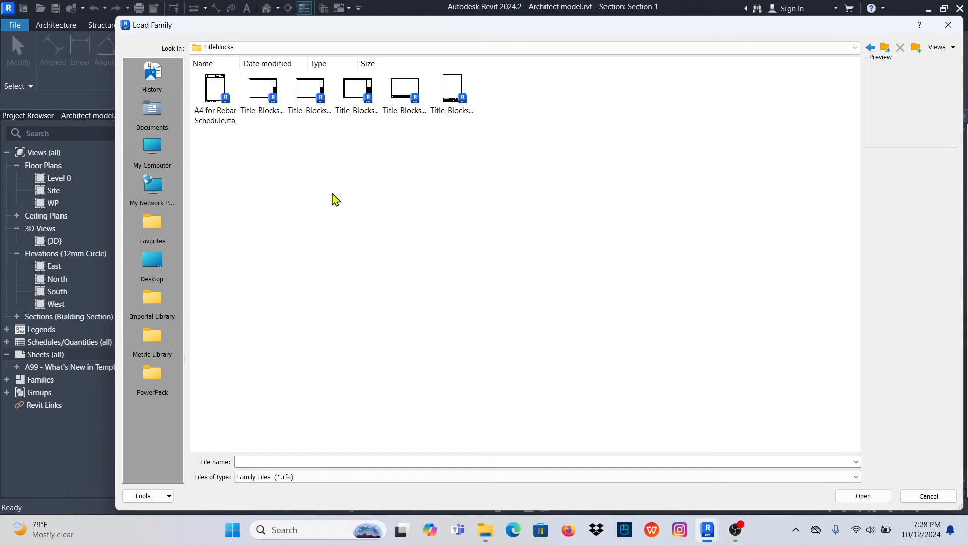
- Display the title block files as a list, load Title_Blocks_A3_Metric.rfa and create the sheet with it
left_click(953, 48)
left_click(909, 62)
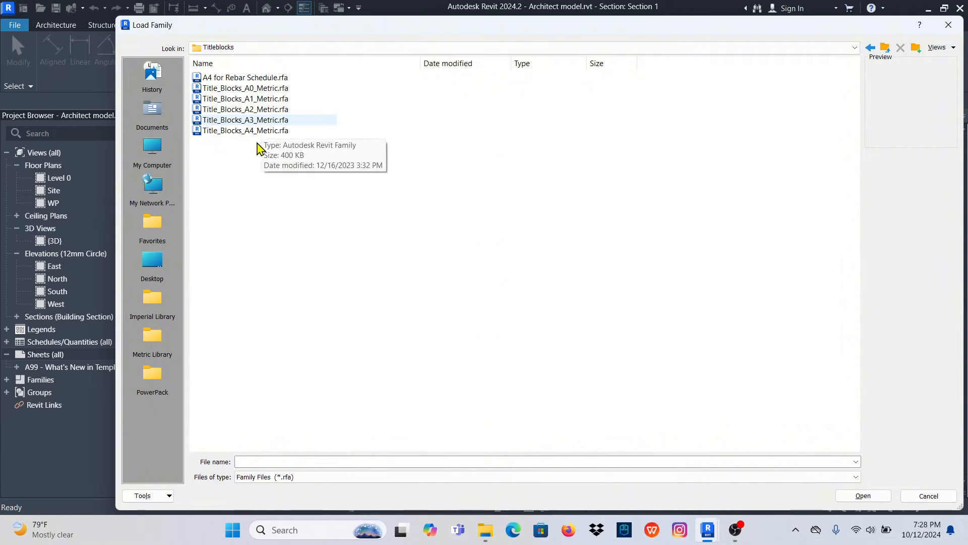
left_click(265, 121)
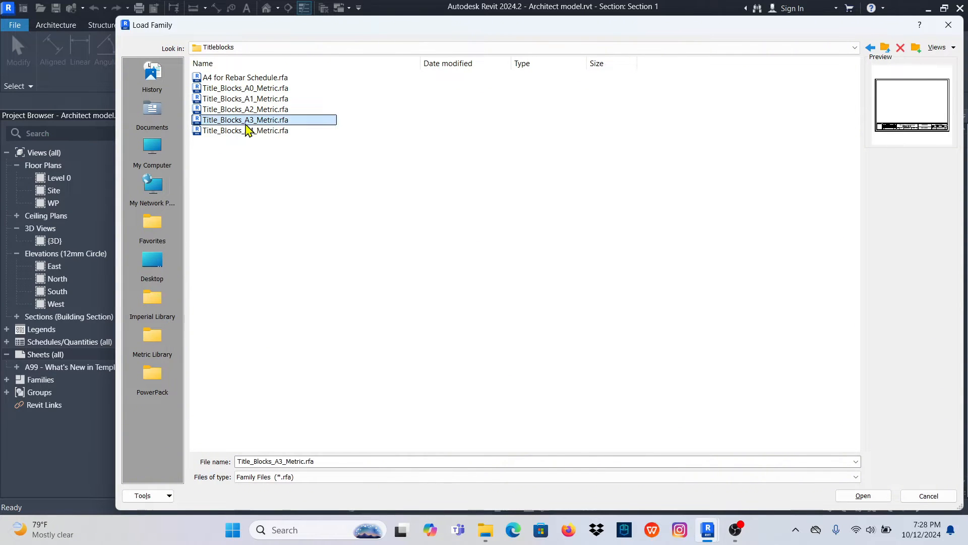
left_click(863, 496)
left_click(534, 406)
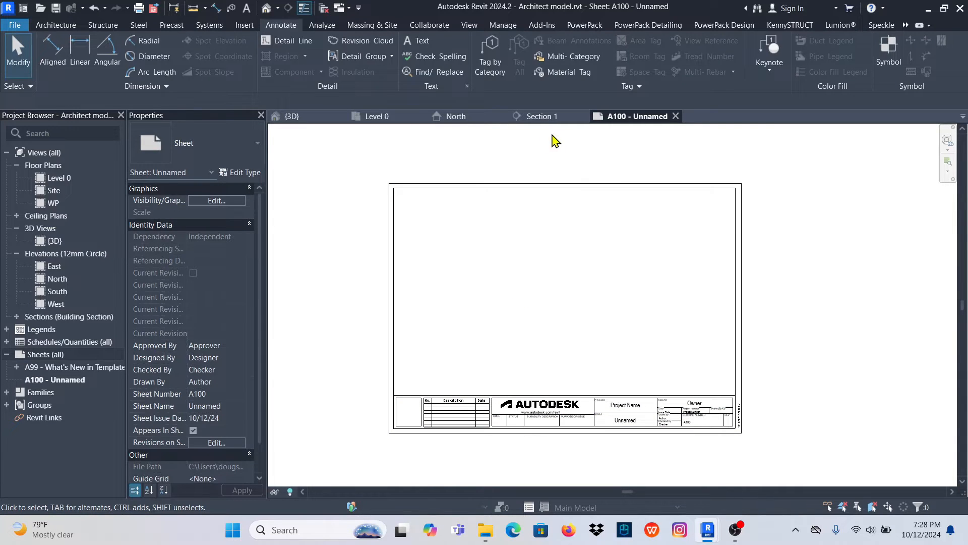
left_click(540, 117)
left_click(455, 117)
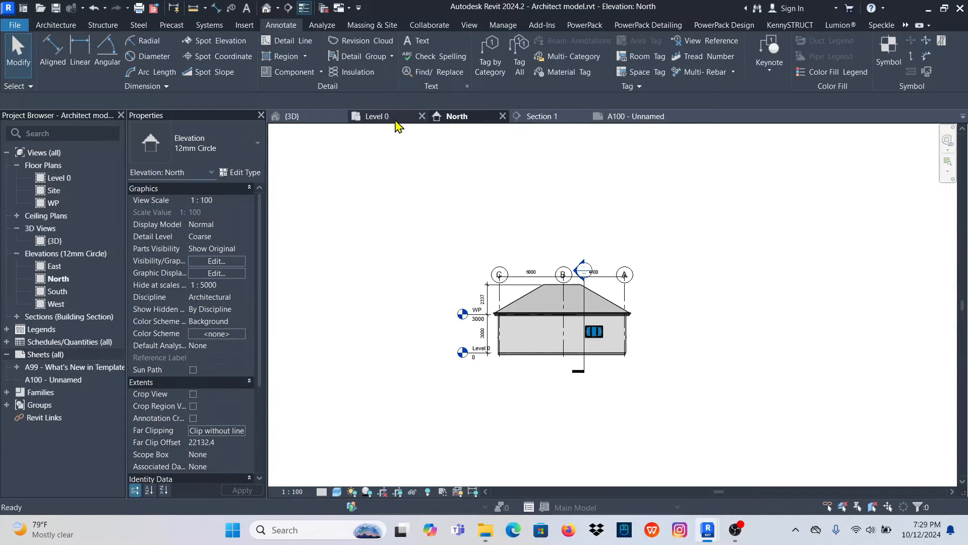
left_click(390, 119)
left_click(631, 116)
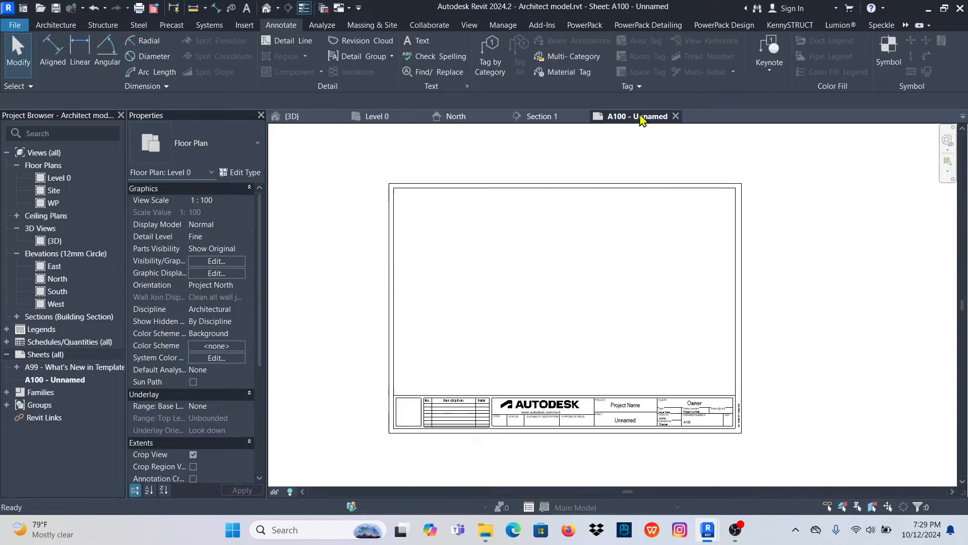
- Place the Level 0 floor plan in the upper-left area of sheet A100
left_click(57, 180)
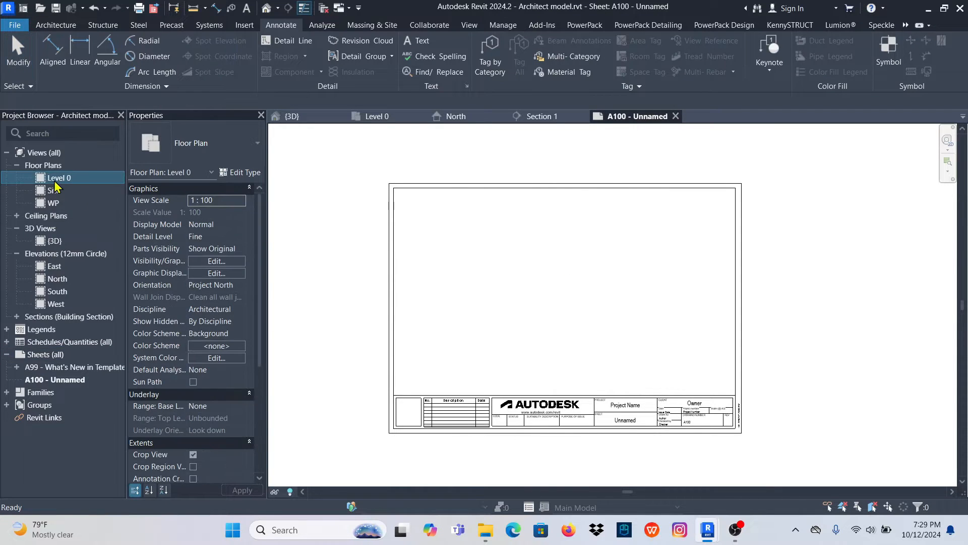
left_click_drag(514, 280, 521, 289)
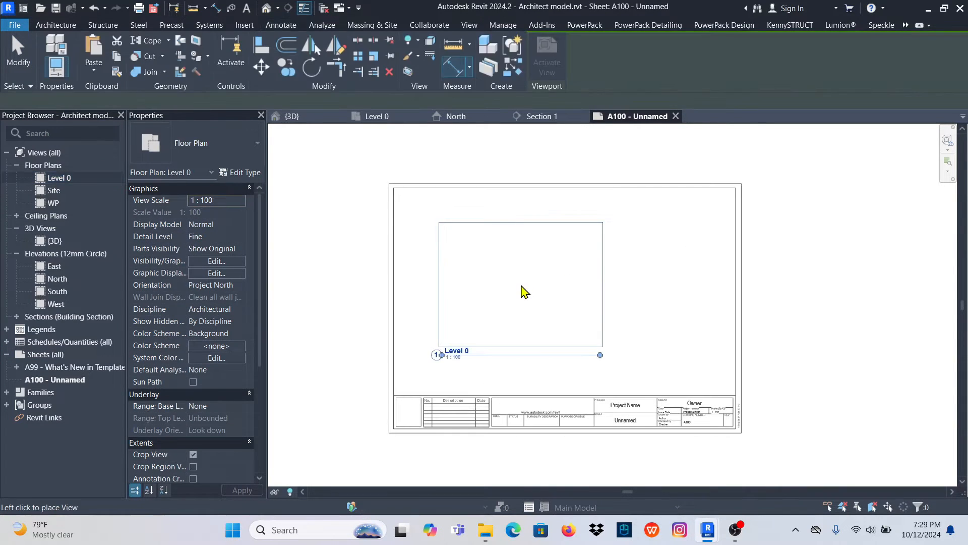
left_click(484, 262)
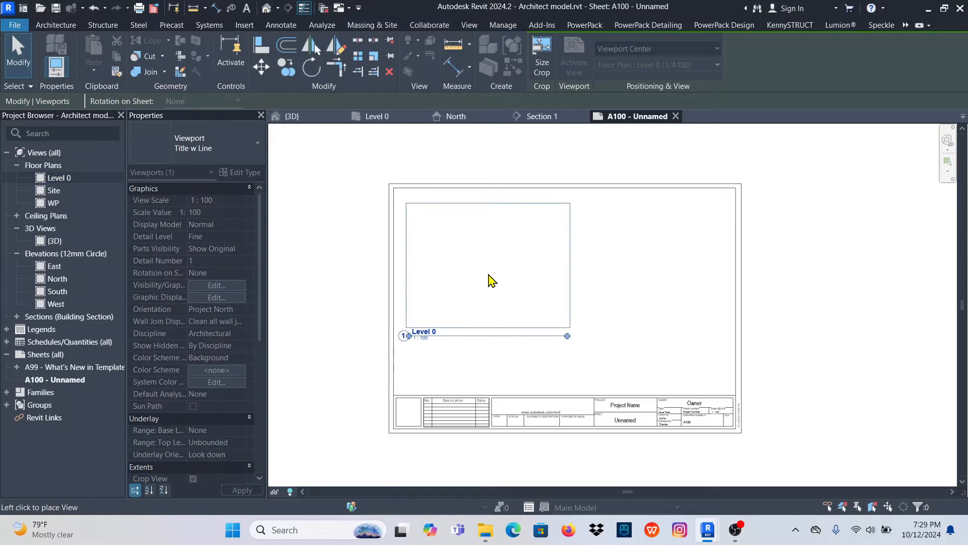
left_click(485, 281)
left_click(691, 299)
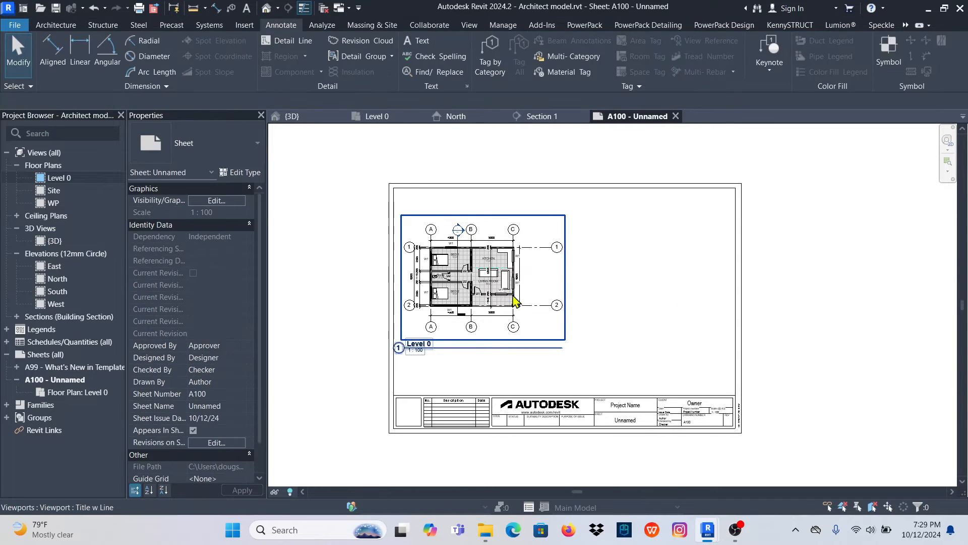
- Shorten the Level 0 viewport's title line to just beyond its title text
left_click(491, 288)
left_click_drag(562, 348, 458, 352)
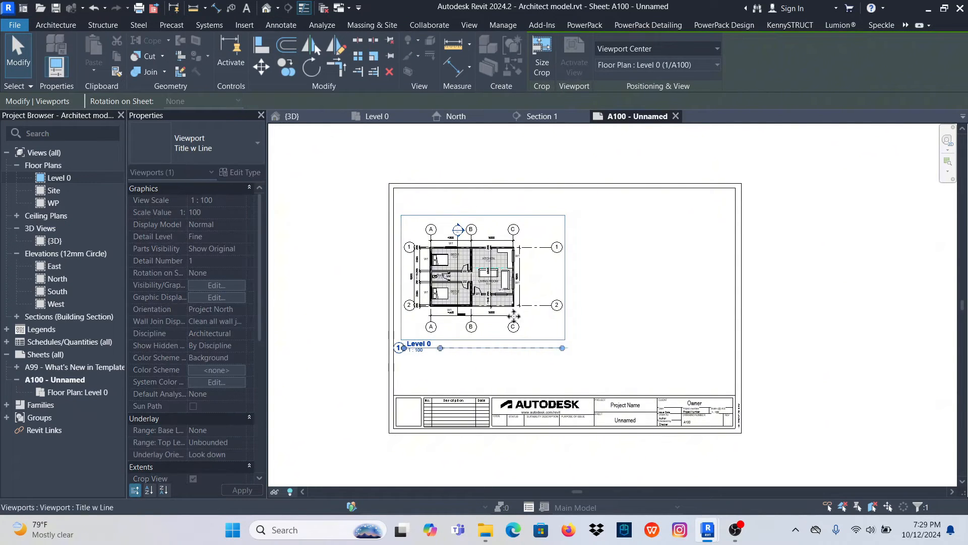
left_click(640, 298)
scroll(500, 288, "up", 5)
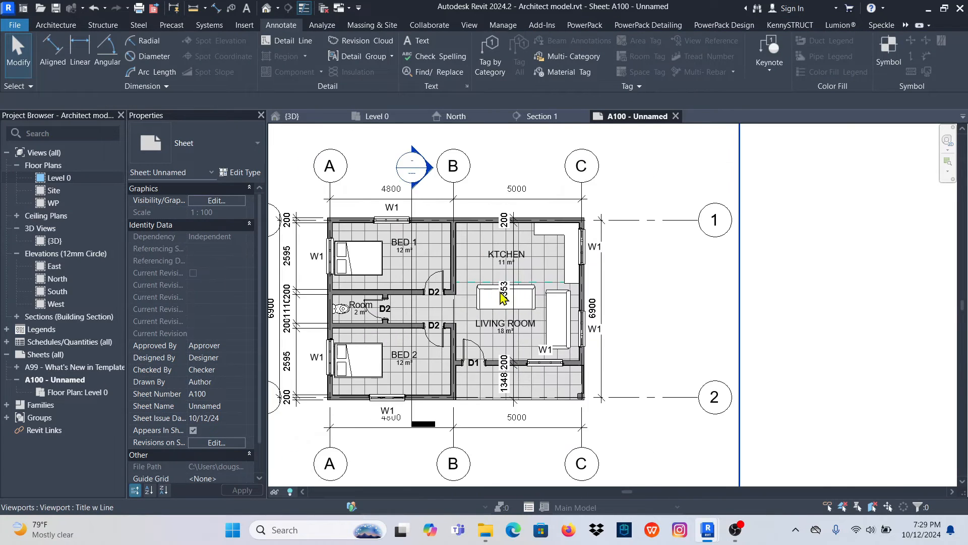
scroll(502, 298, "down", 5)
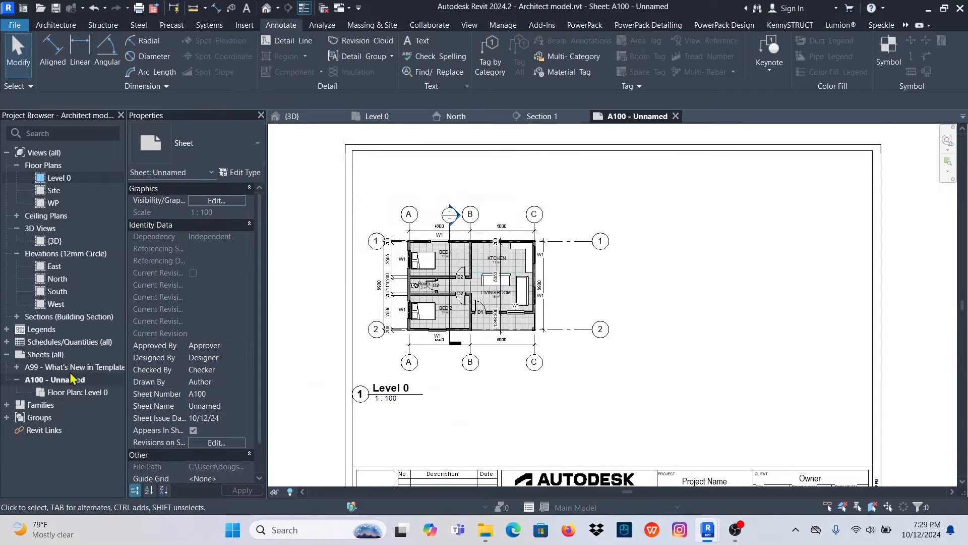
- Place the North elevation on sheet A100, right of the floor plan, and shorten its title line to just beyond its title text
left_click(58, 280)
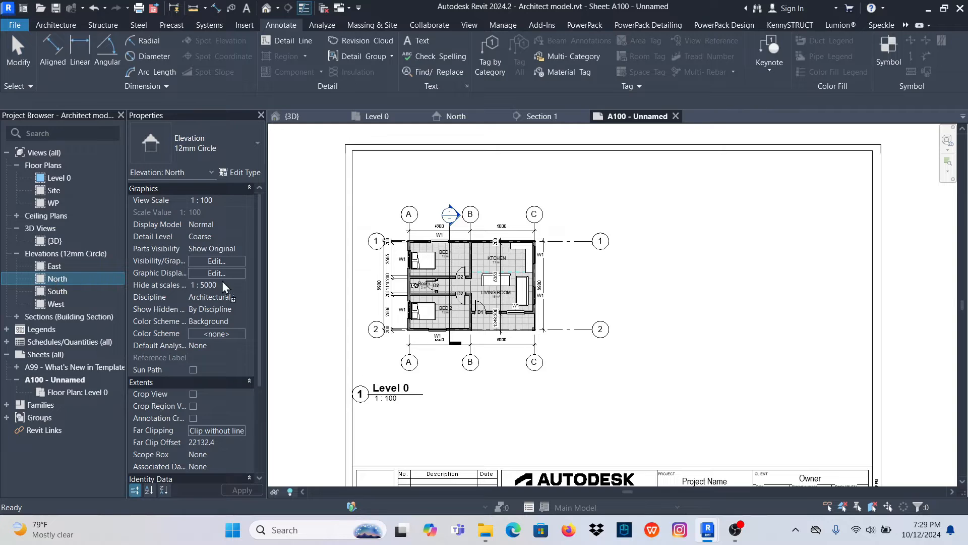
left_click_drag(675, 273, 677, 286)
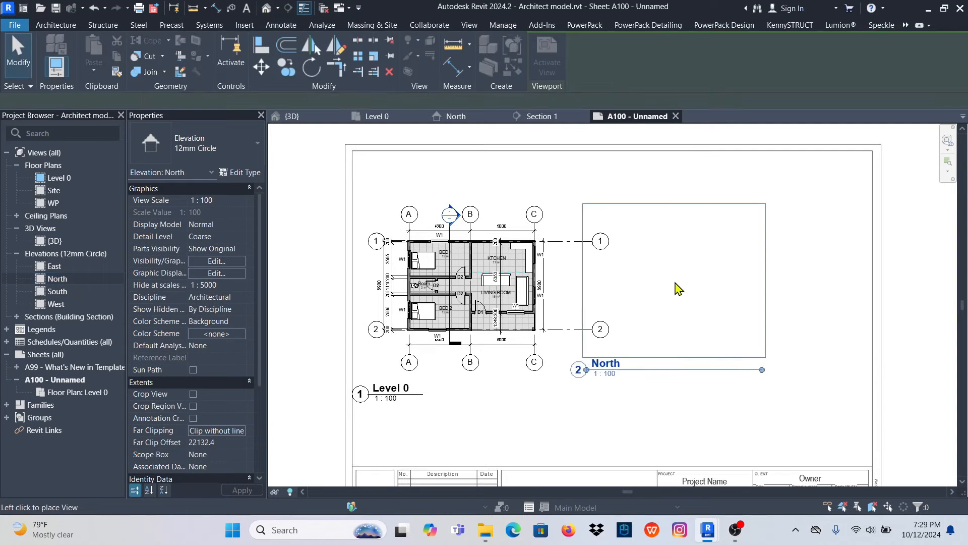
left_click(739, 284)
scroll(617, 266, "down", 4)
left_click(679, 362)
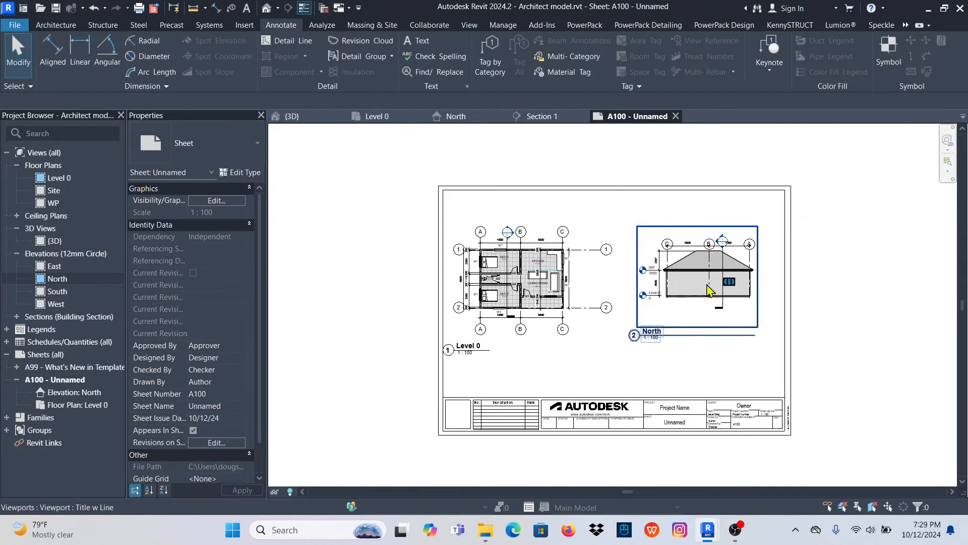
left_click(709, 270)
left_click(696, 353)
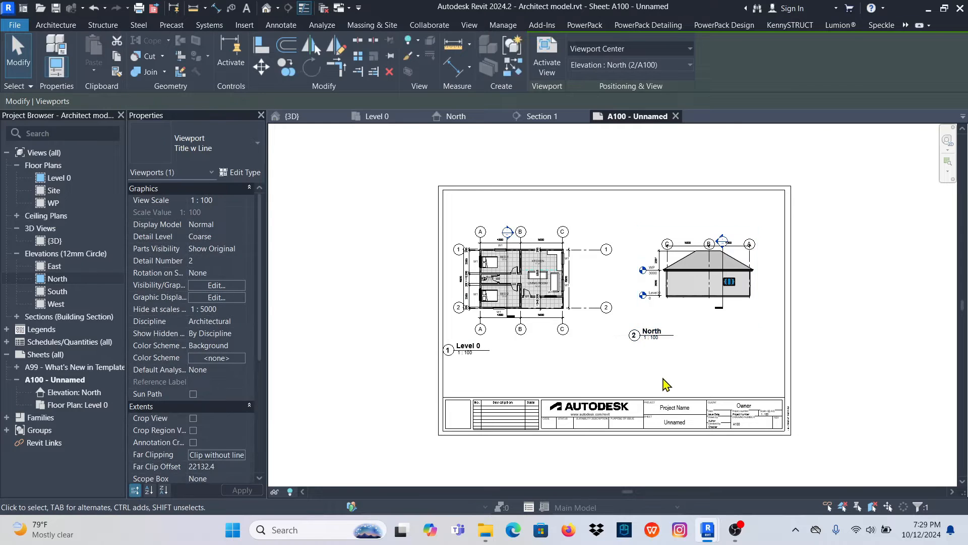
- Move the North and Level 0 view titles up and to the right so each sits close beneath its drawing
scroll(530, 291, "up", 3)
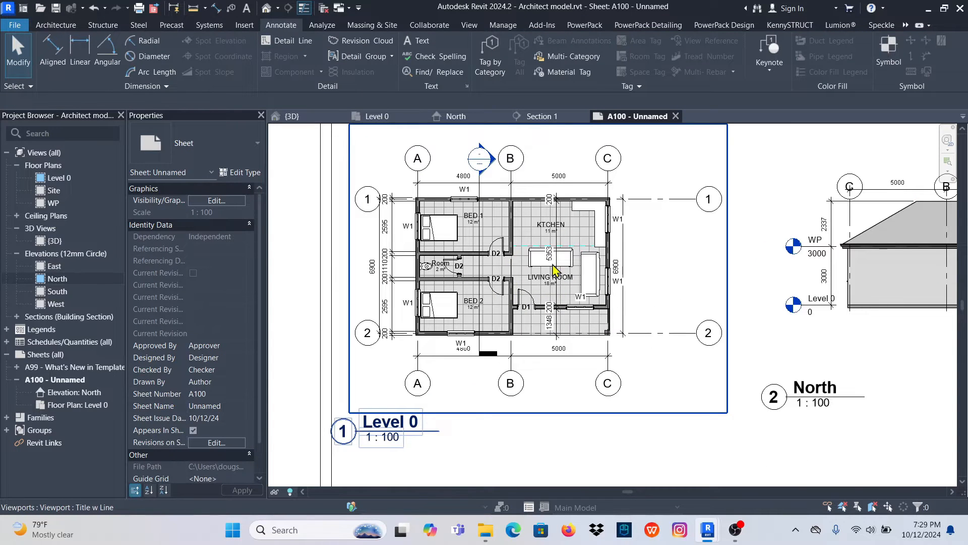
scroll(544, 265, "down", 2)
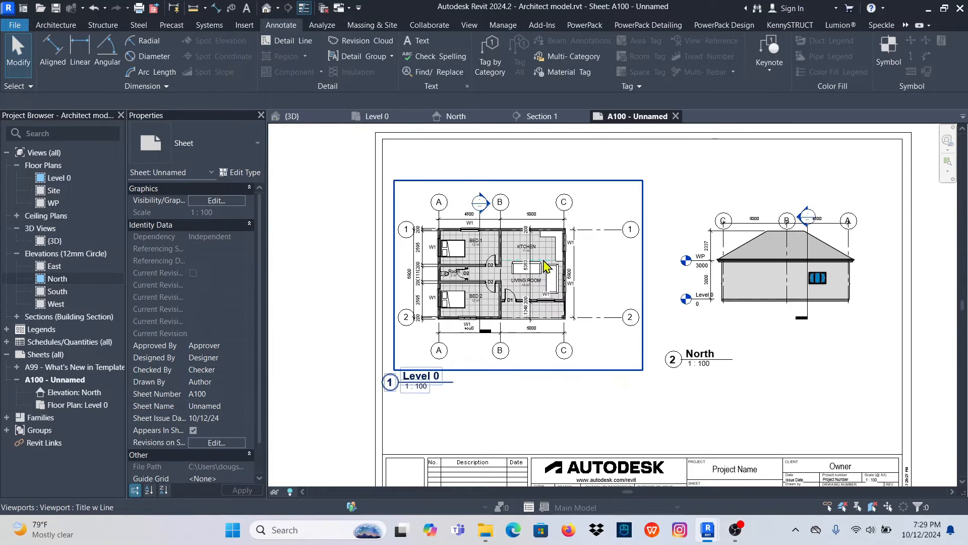
left_click(698, 359)
left_click_drag(694, 362, 740, 319)
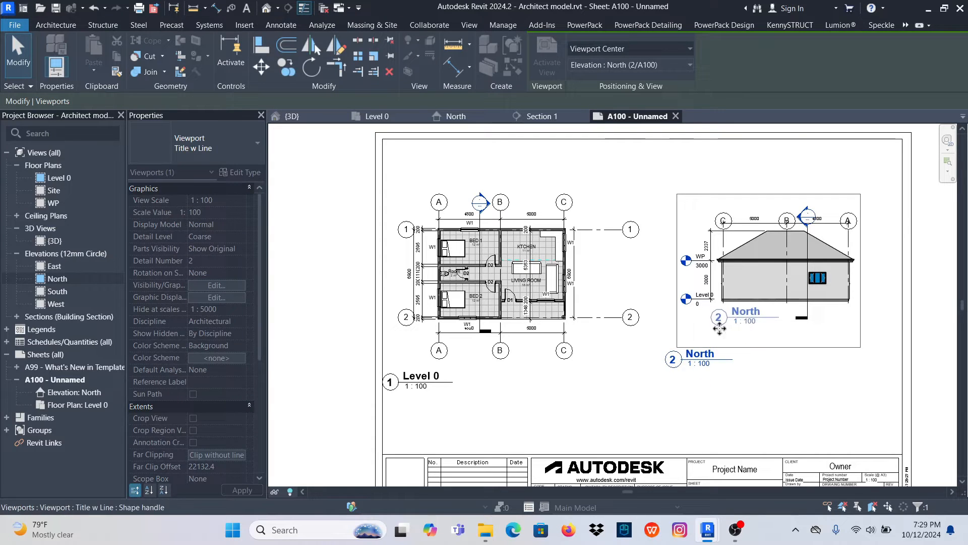
left_click(421, 385)
left_click_drag(422, 383, 454, 364)
left_click(891, 293)
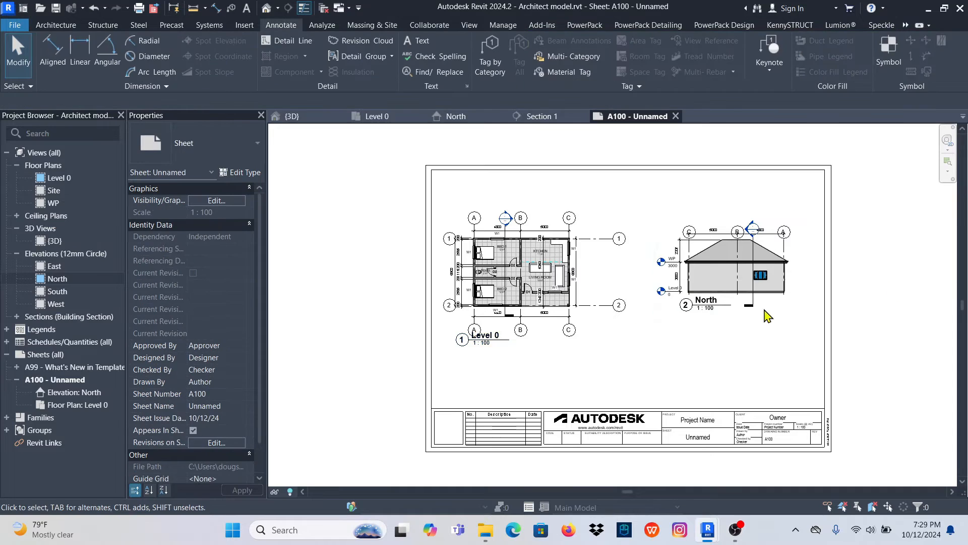
- Place the {3D} view on the sheet in the lower middle, between the floor plan and the North elevation, just above the title block
scroll(595, 301, "up", 3)
scroll(580, 334, "down", 3)
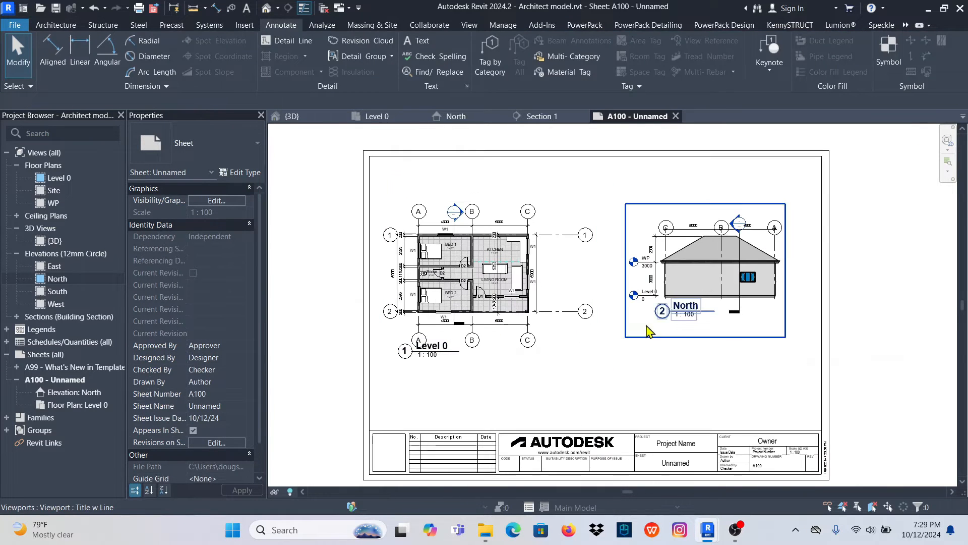
scroll(545, 266, "down", 1)
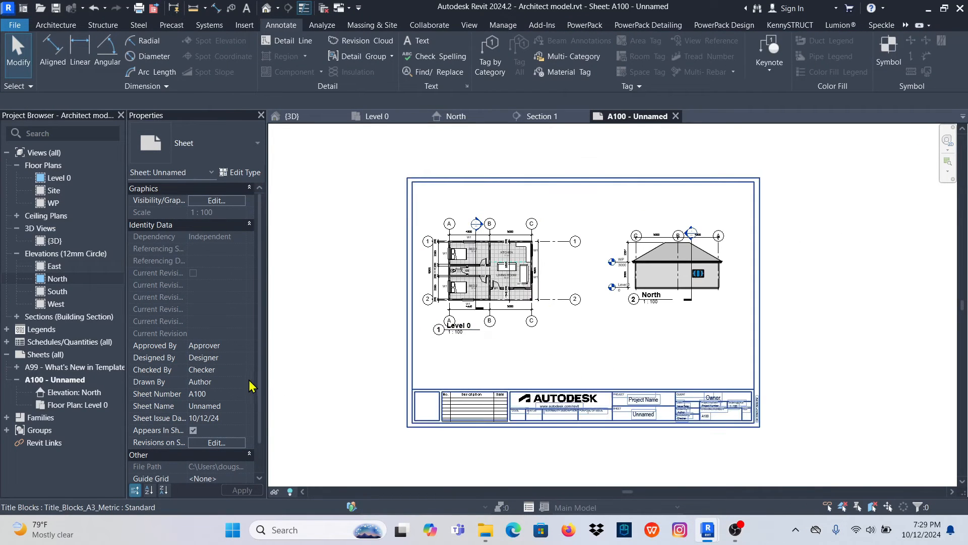
left_click(71, 255)
left_click(55, 241)
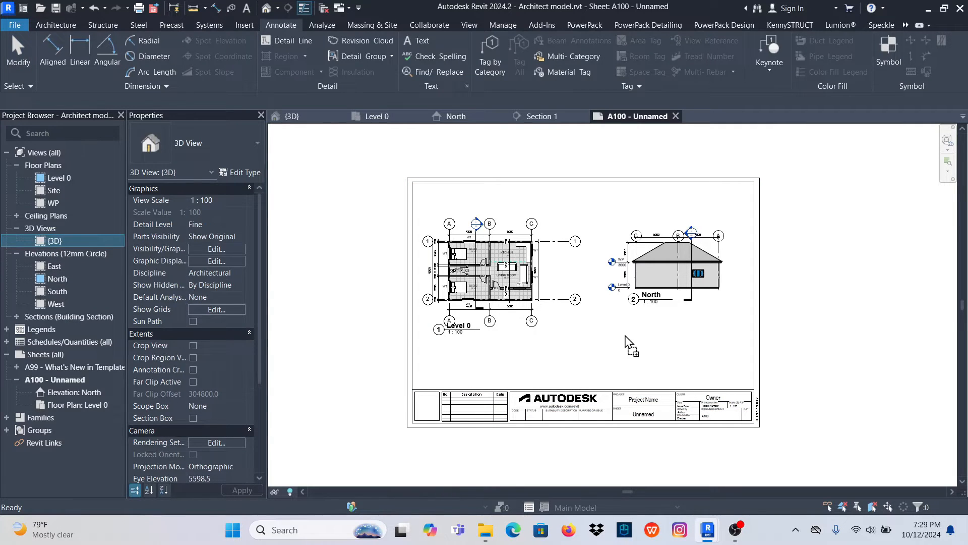
left_click_drag(626, 335, 623, 341)
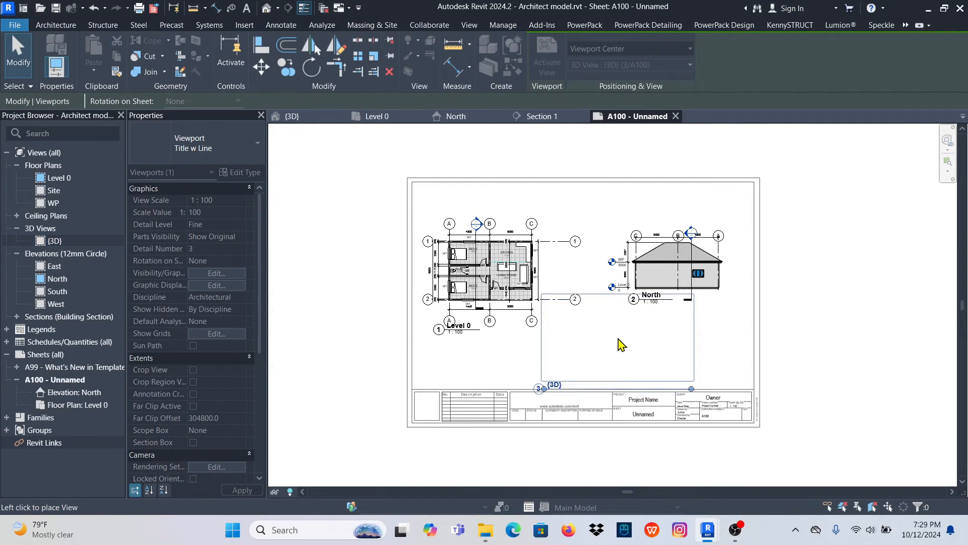
left_click(620, 343)
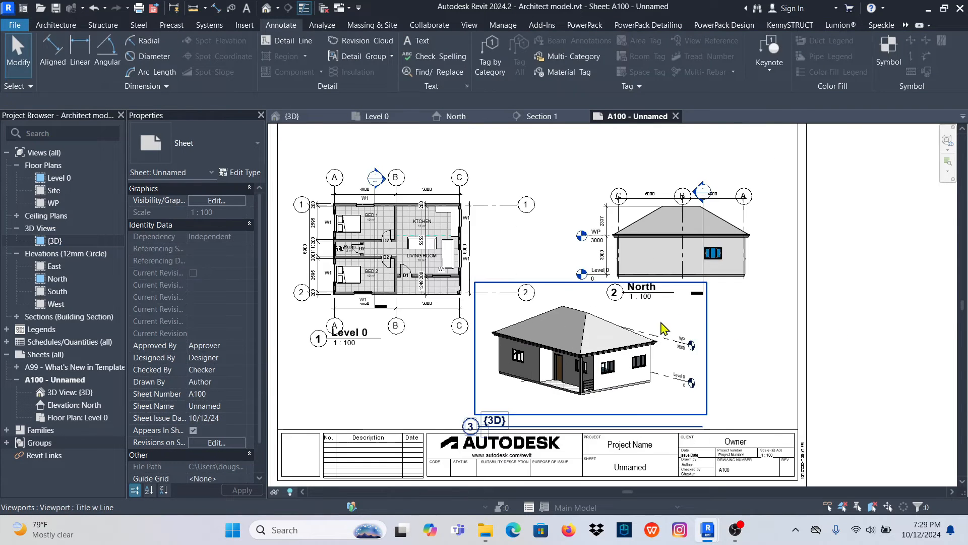
scroll(492, 270, "up", 2)
scroll(484, 261, "down", 2)
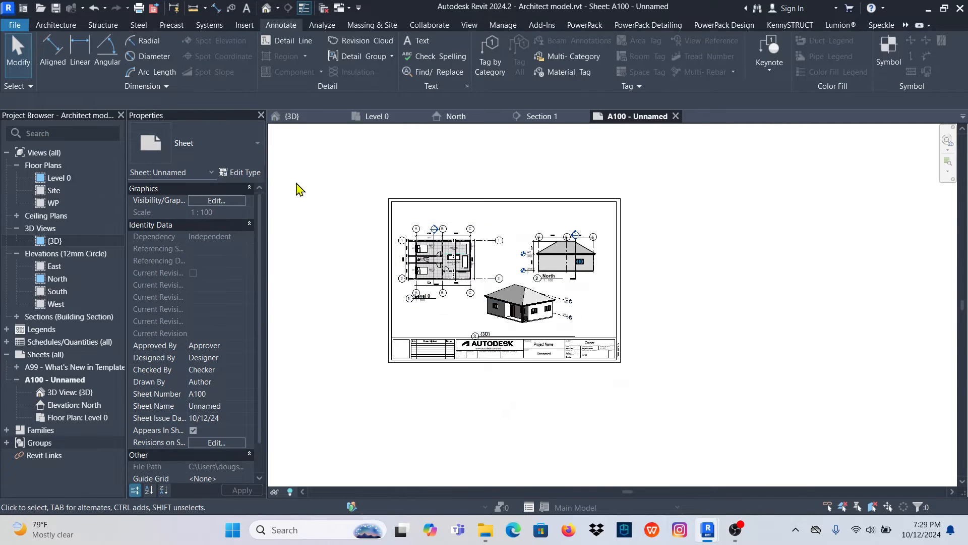
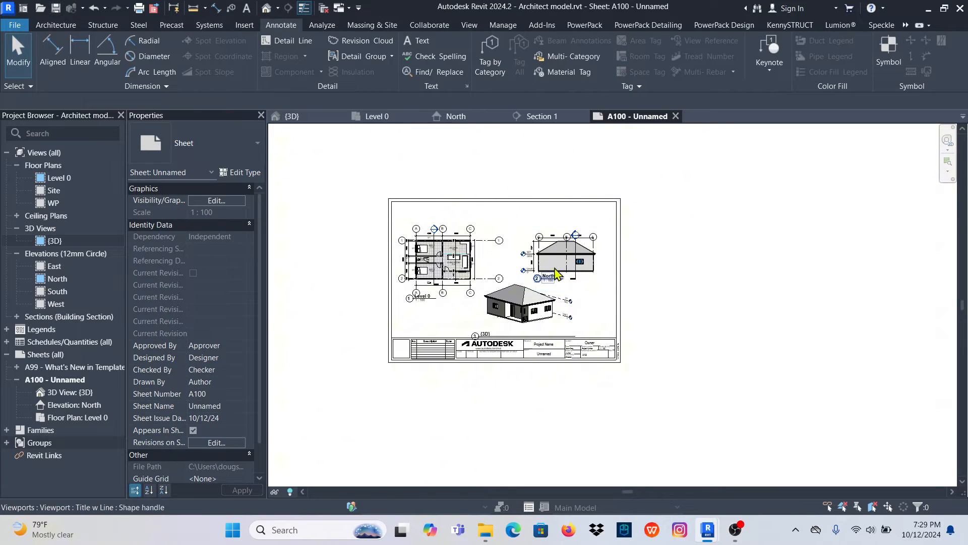
scroll(502, 276, "up", 1)
scroll(501, 270, "up", 2)
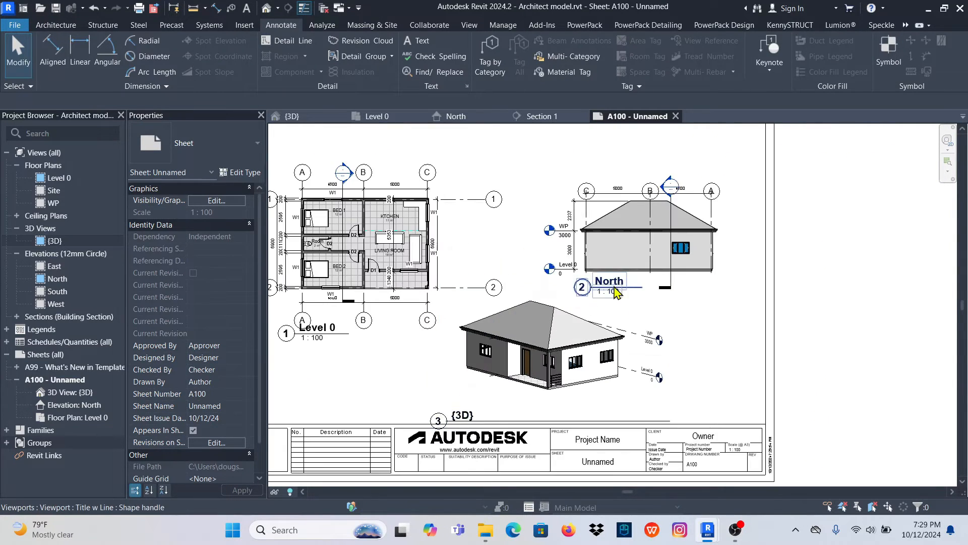
scroll(612, 283, "down", 1)
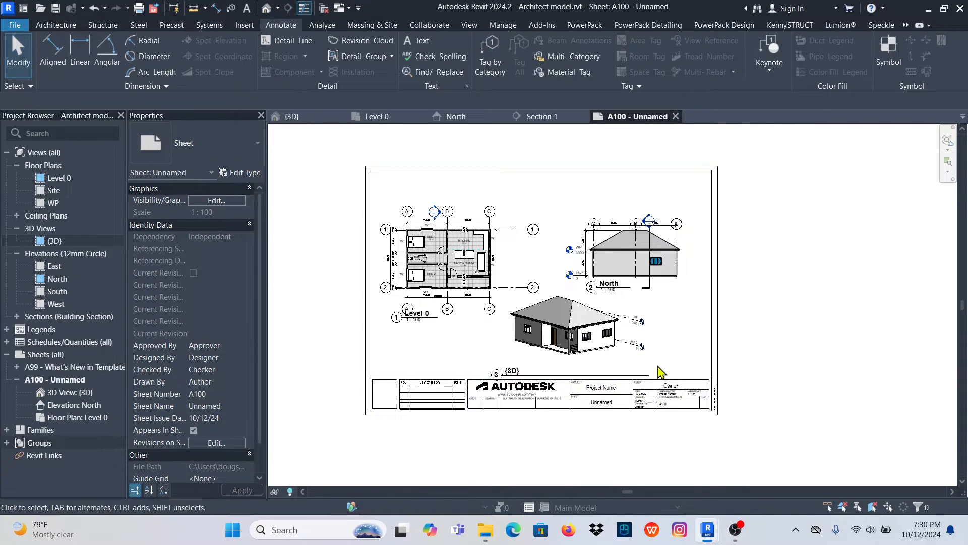
scroll(470, 269, "up", 2)
scroll(472, 308, "down", 1)
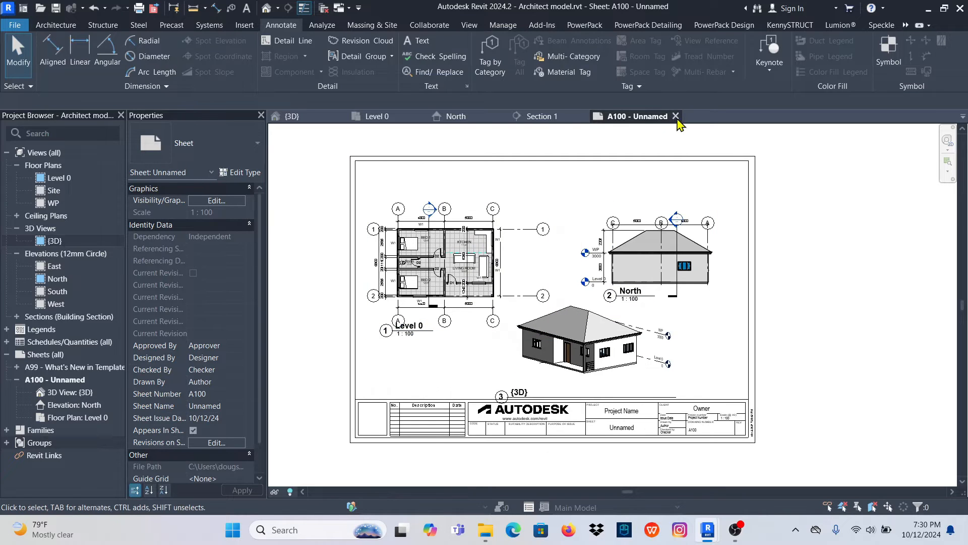
- Close the Section 1, North, Level 0 and {3D} views, leaving only sheet A100 open
left_click(542, 118)
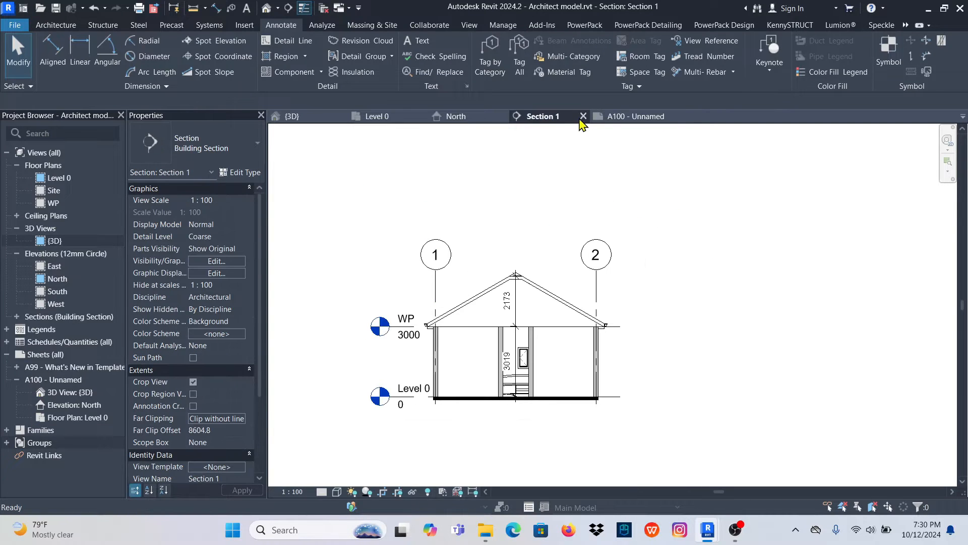
left_click(583, 117)
left_click(503, 117)
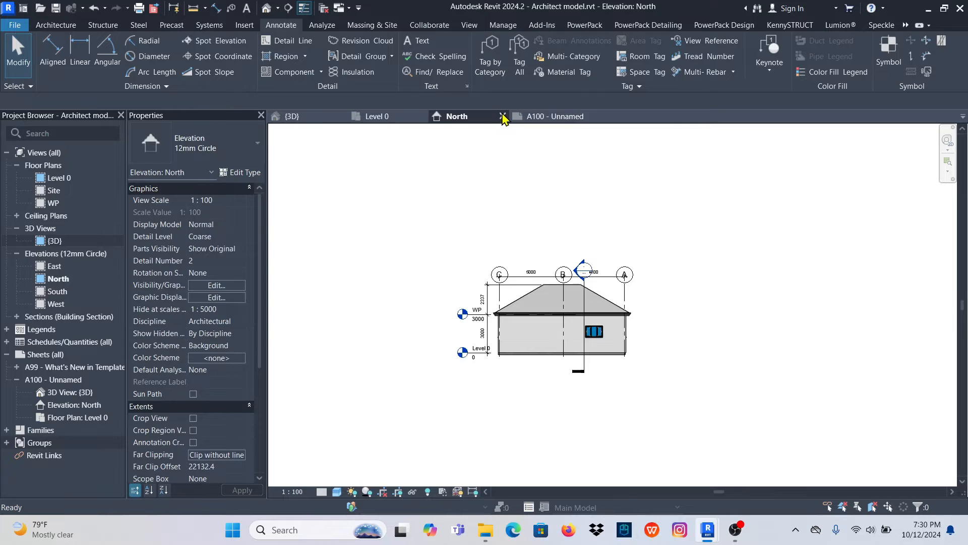
left_click(503, 116)
left_click(411, 118)
left_click(417, 116)
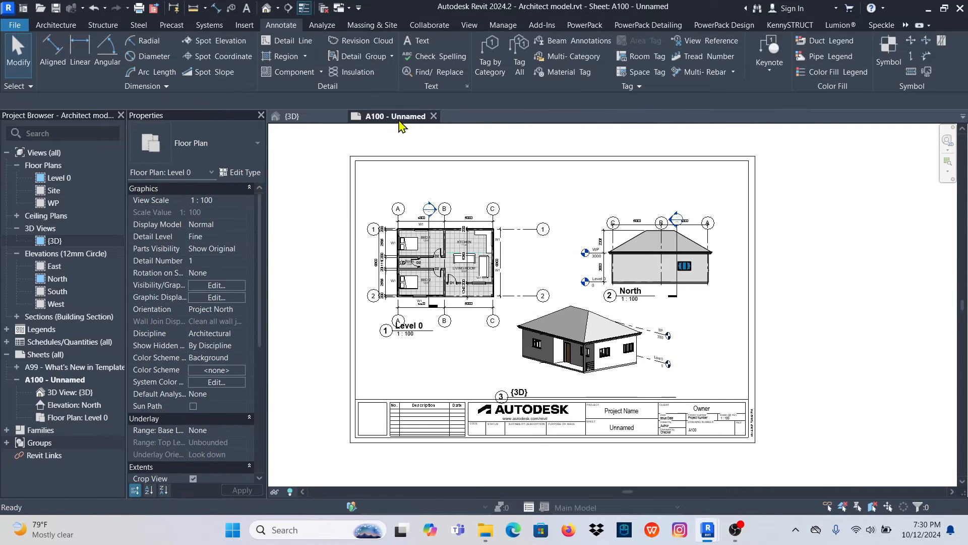
left_click(335, 120)
left_click(341, 117)
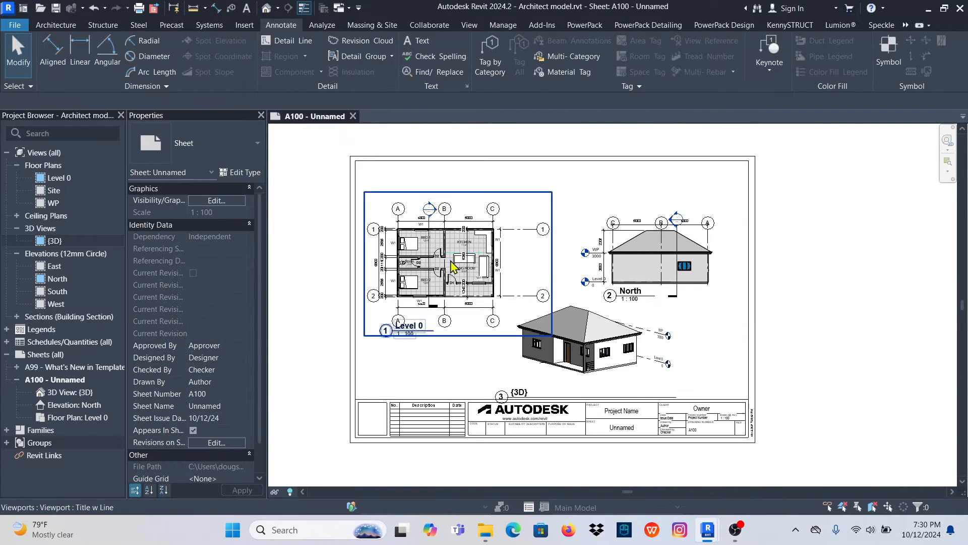
- Open the structural project stell frame 22.rvt from the Youtube Videos folder
left_click(40, 9)
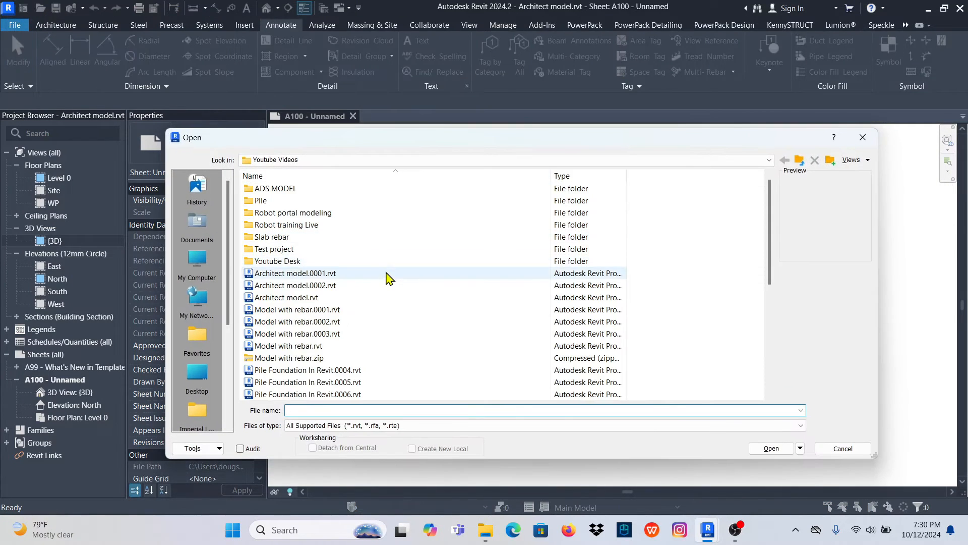
scroll(352, 339, "down", 4)
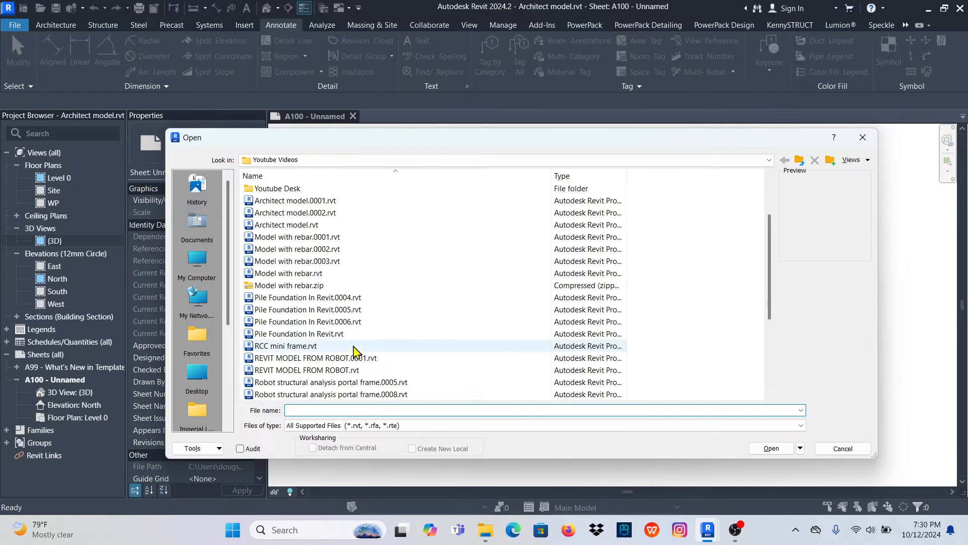
left_click(305, 372)
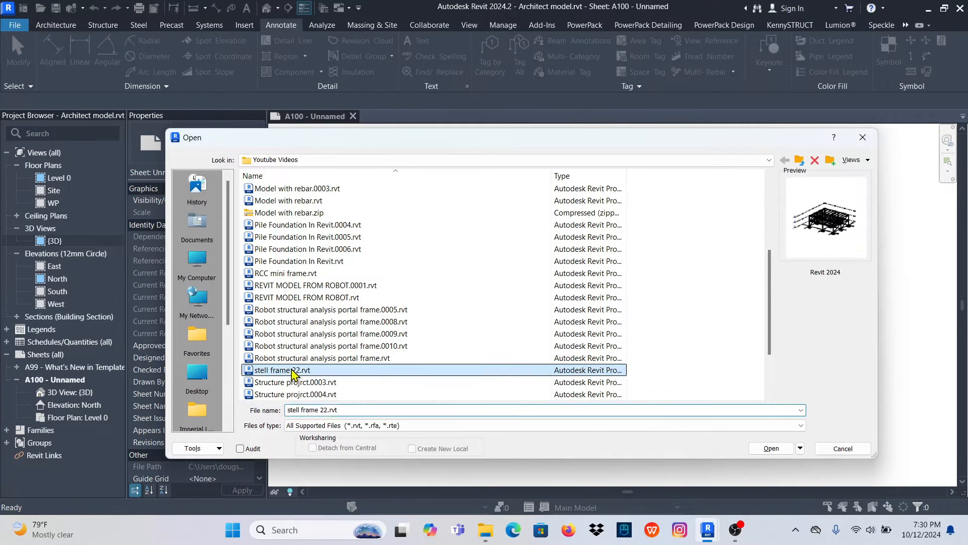
left_click(772, 449)
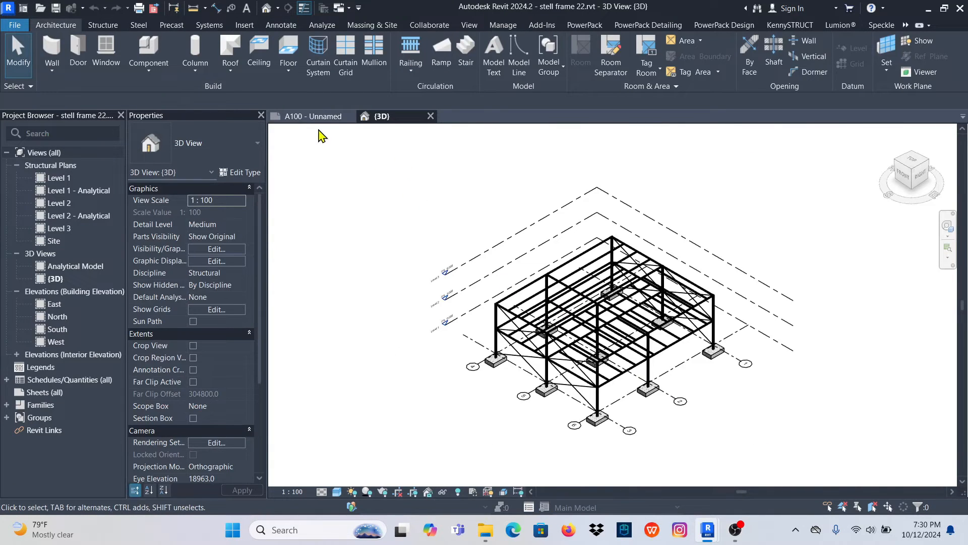
scroll(633, 334, "up", 7)
scroll(521, 294, "down", 5)
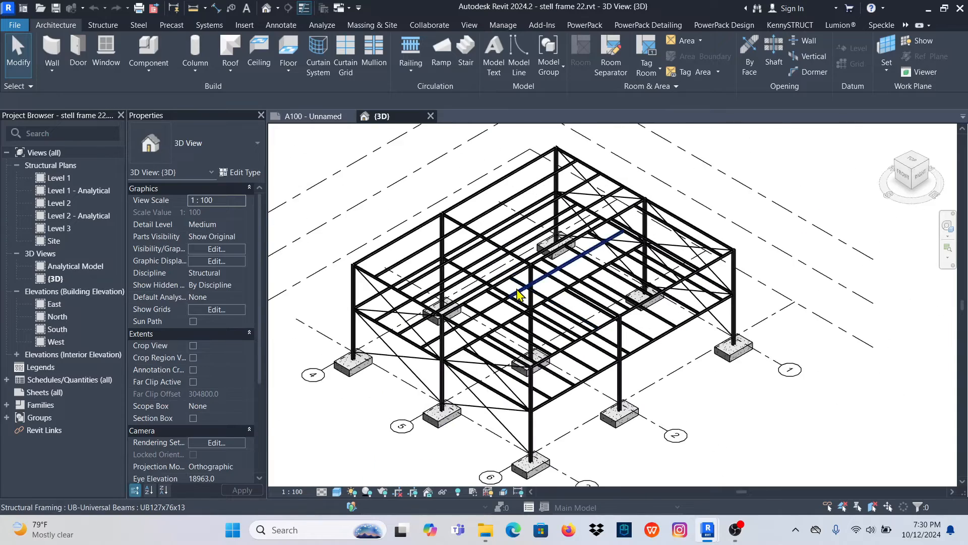
- Open the Level 1 structural plan and look over its footings, columns and grids
double_click(60, 178)
scroll(645, 307, "up", 5)
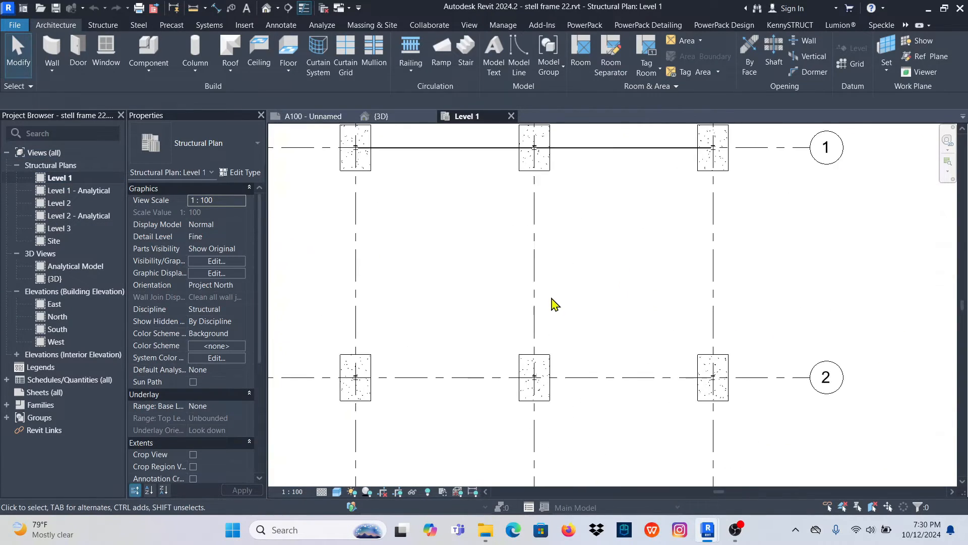
scroll(555, 305, "down", 5)
scroll(529, 281, "up", 4)
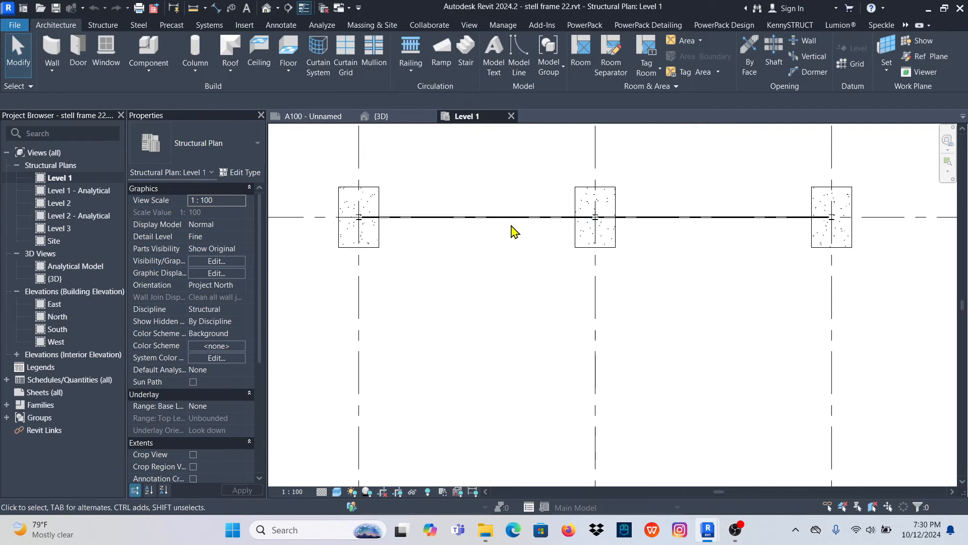
scroll(411, 218, "up", 4)
scroll(411, 218, "down", 8)
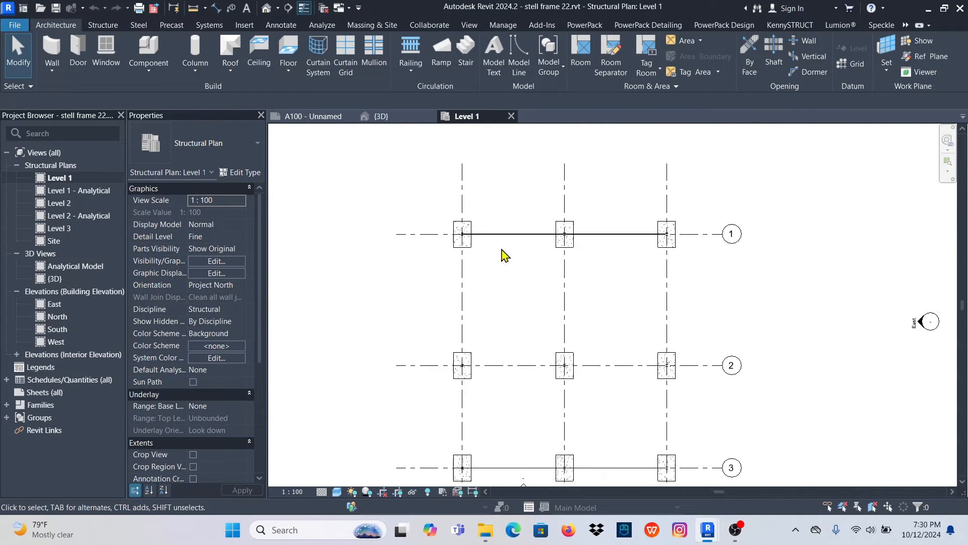
scroll(534, 403, "down", 2)
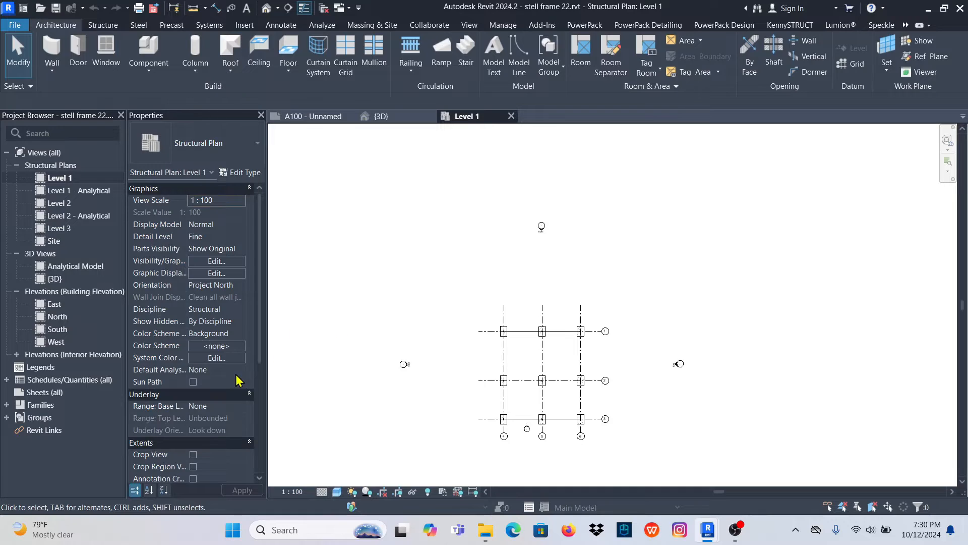
scroll(505, 333, "up", 6)
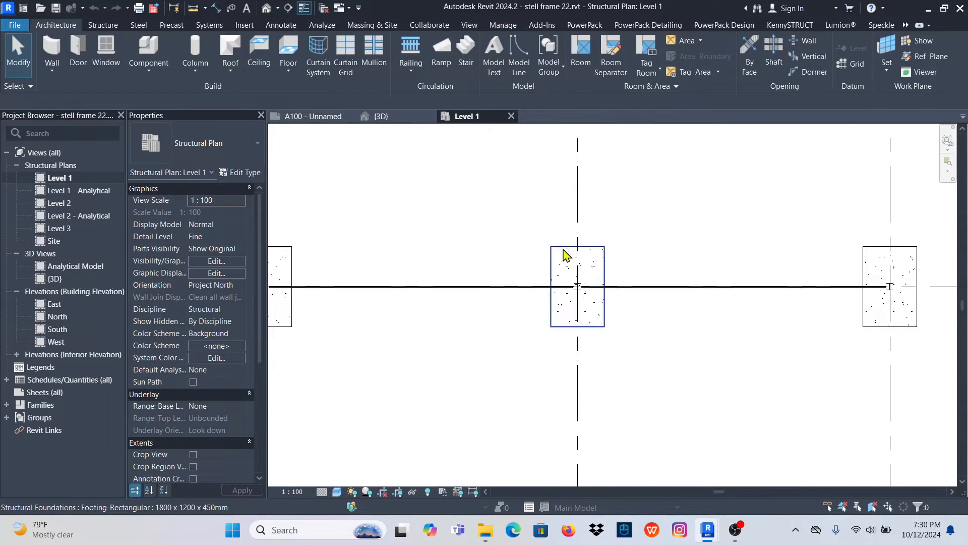
- Turn on and show the Level 1 crop region, and pull all four edges in closer around the footing grid
scroll(560, 257, "down", 5)
scroll(530, 398, "up", 2)
scroll(535, 368, "down", 4)
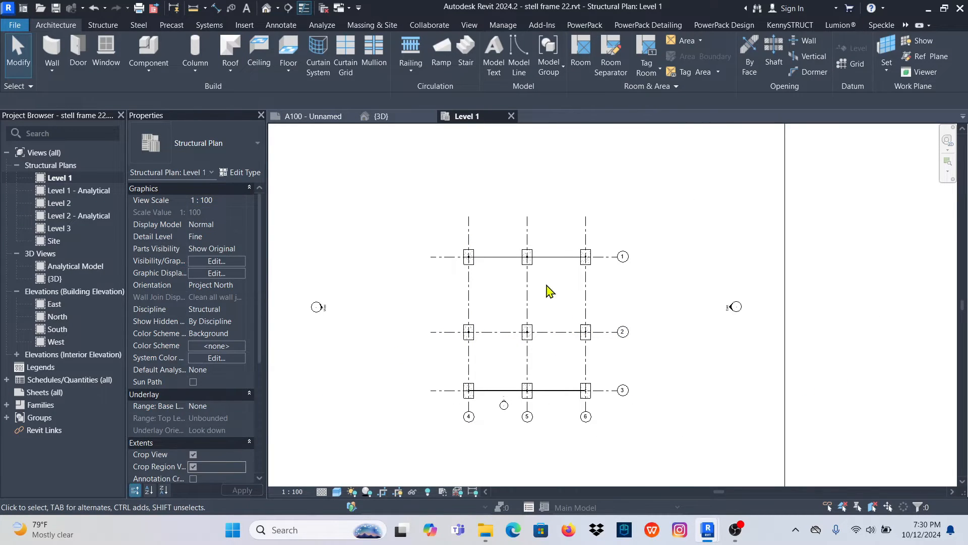
scroll(550, 292, "down", 4)
left_click(537, 383)
left_click_drag(537, 382, 544, 341)
left_click_drag(538, 212, 550, 261)
scroll(558, 298, "up", 4)
left_click_drag(696, 314, 586, 303)
scroll(585, 303, "down", 3)
left_click_drag(409, 301, 483, 301)
scroll(573, 296, "up", 5)
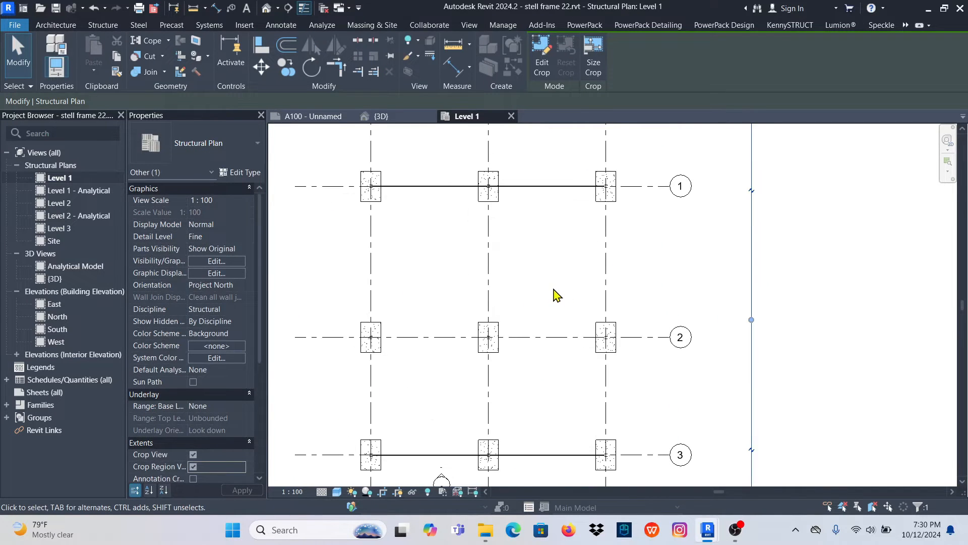
key("Escape")
- Set the Level 1 plan to the Shaded visual style and Fine detail level
left_click(337, 491)
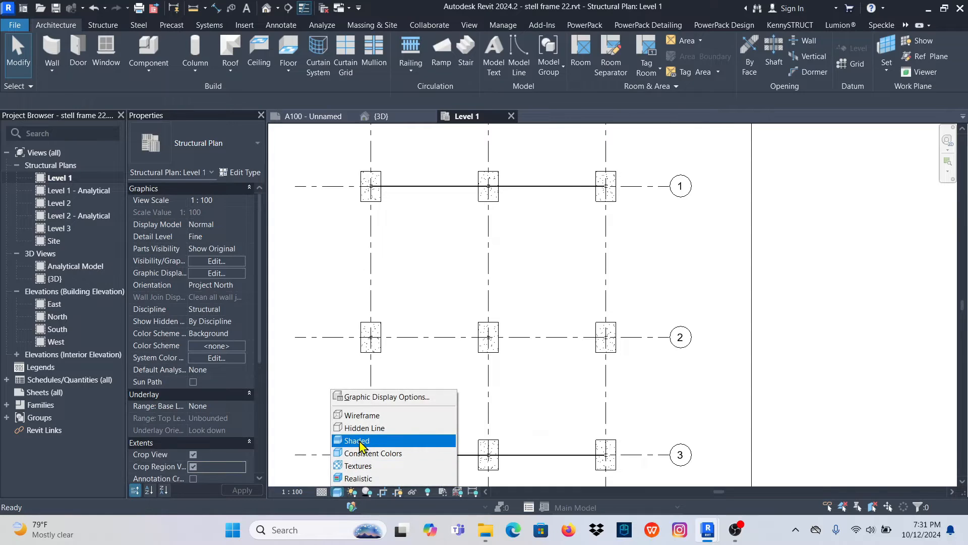
left_click(358, 441)
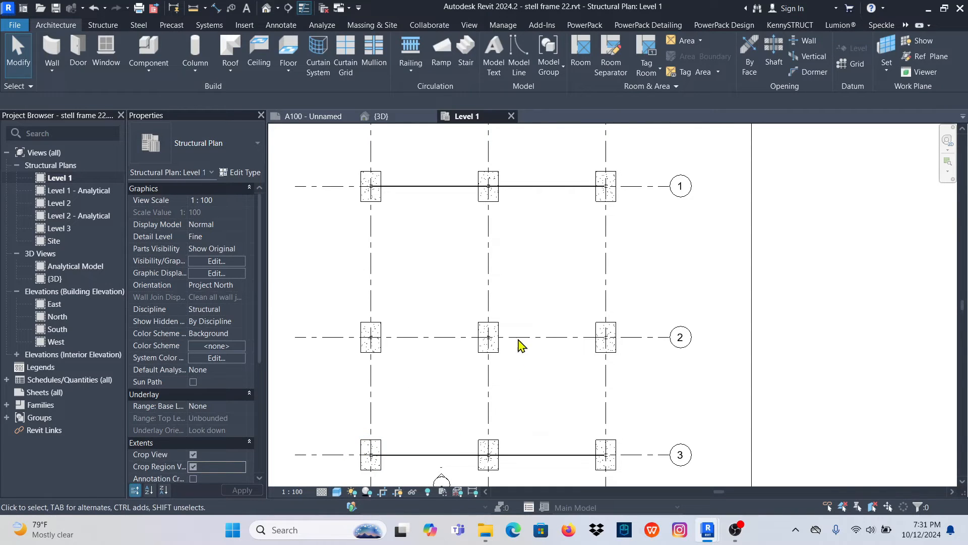
left_click(321, 491)
left_click(328, 478)
scroll(501, 325, "down", 3)
scroll(501, 328, "up", 6)
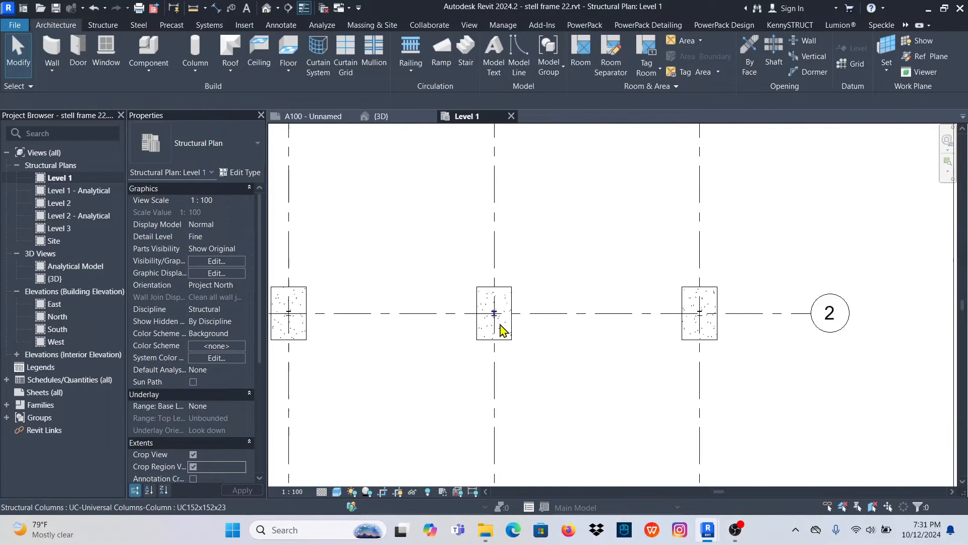
scroll(504, 348, "down", 1)
- Change the Level 1 plan's visual style to Textures and check how the footings display
left_click(337, 492)
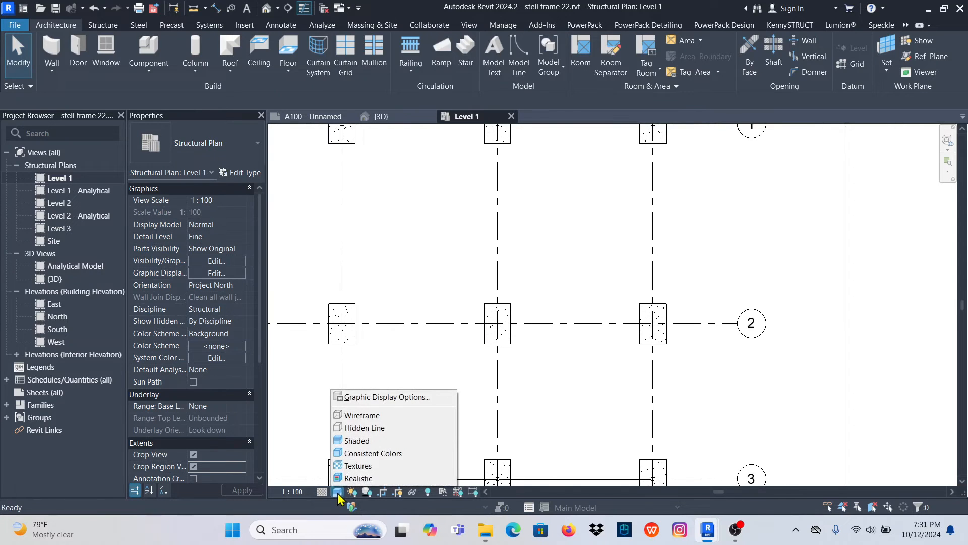
left_click(363, 465)
scroll(524, 292, "down", 2)
scroll(505, 227, "up", 2)
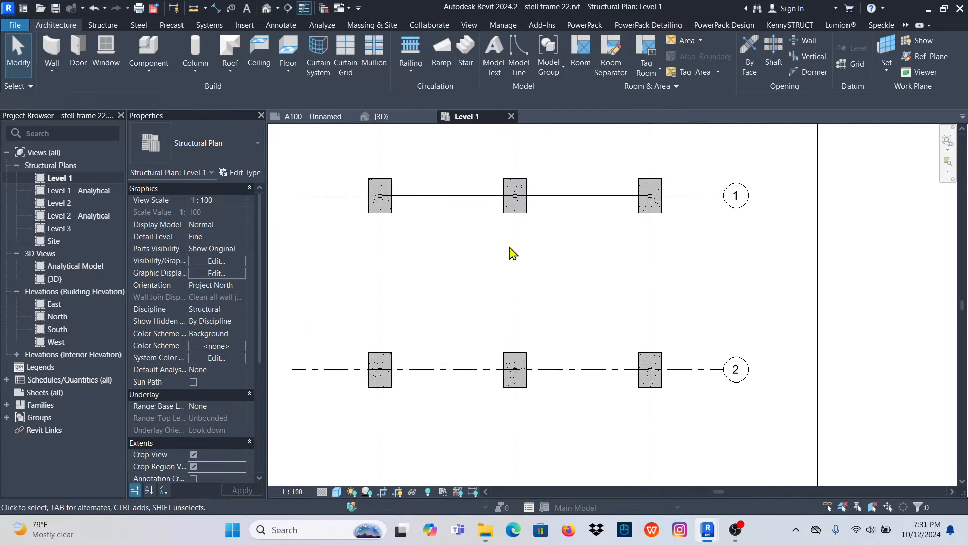
scroll(510, 250, "down", 2)
scroll(512, 262, "up", 3)
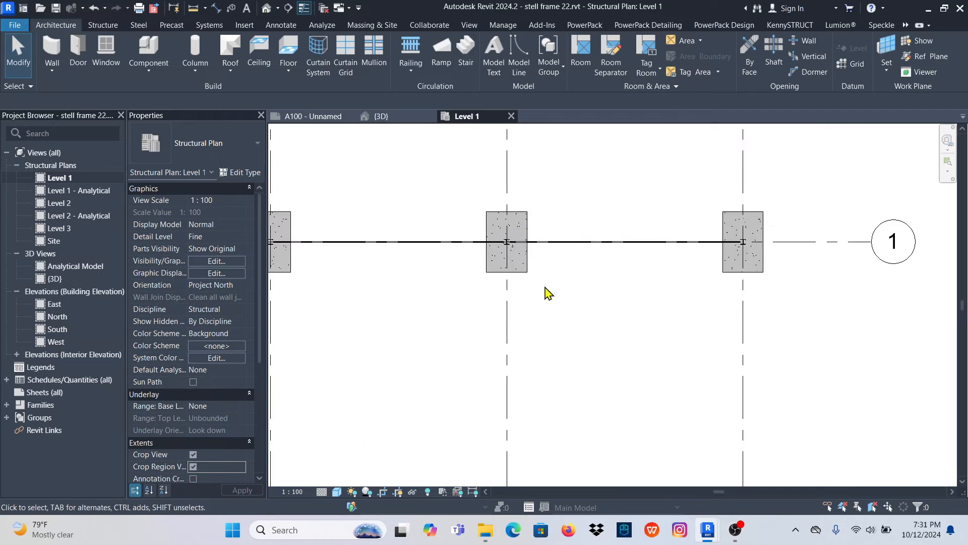
scroll(626, 249, "down", 2)
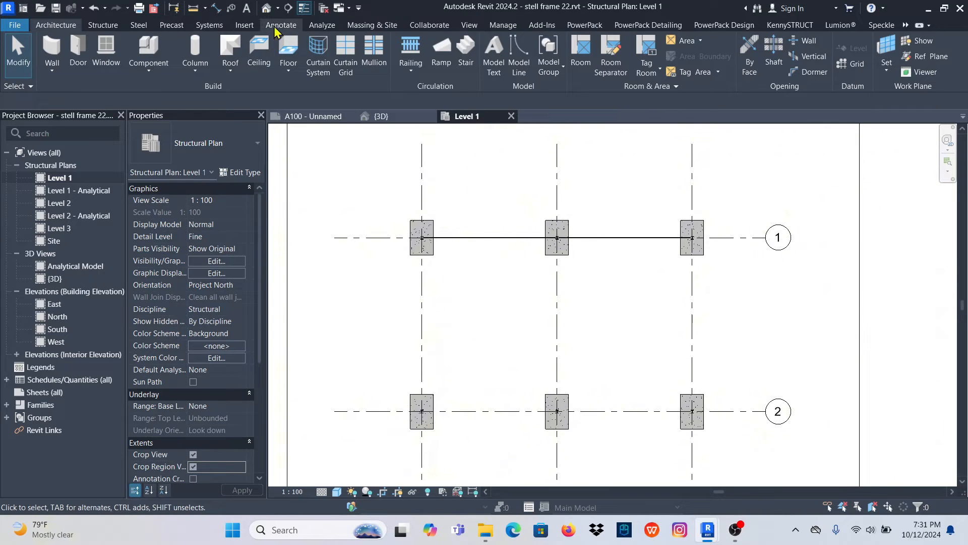
- Place an aligned dimension chain just above the three footings on grid 1, covering their widths and the gaps between them
left_click(281, 26)
left_click(78, 51)
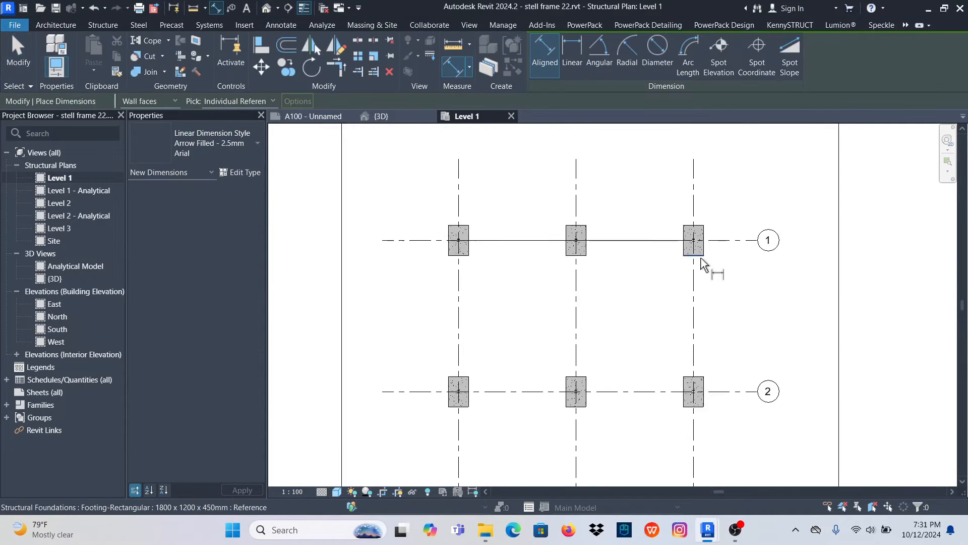
scroll(694, 242, "up", 2)
scroll(695, 244, "up", 2)
left_click(696, 242)
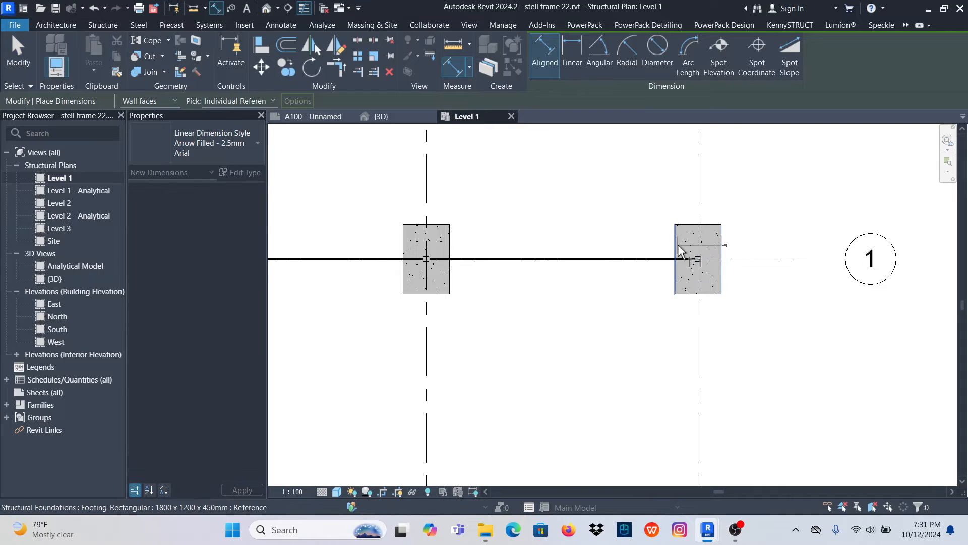
scroll(716, 250, "down", 2)
scroll(452, 270, "up", 2)
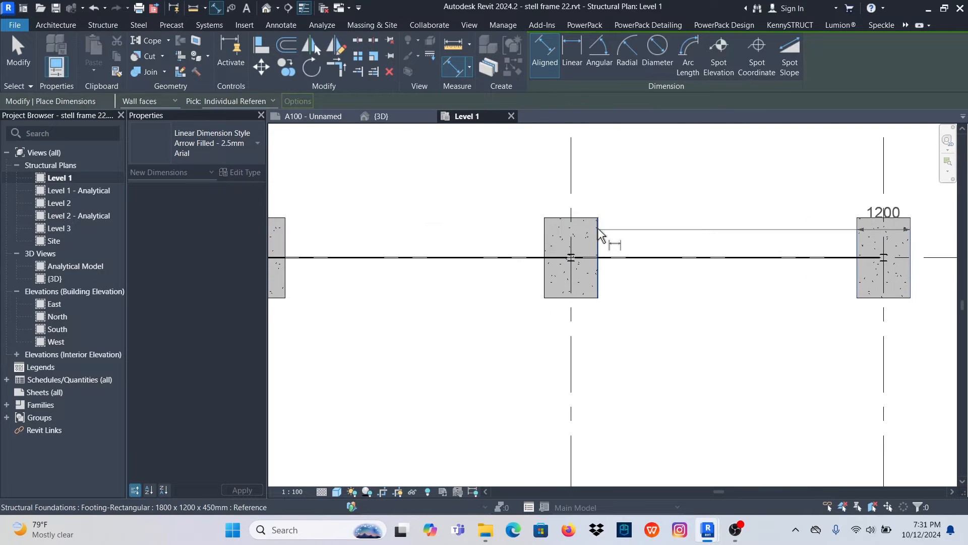
left_click(543, 233)
scroll(681, 239, "down", 3)
scroll(486, 244, "up", 3)
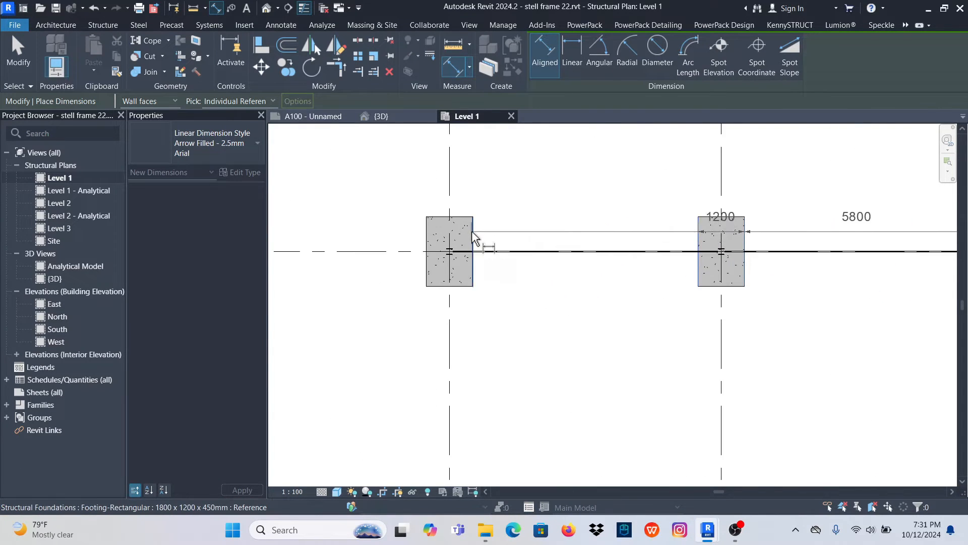
left_click(432, 243)
scroll(400, 253, "down", 3)
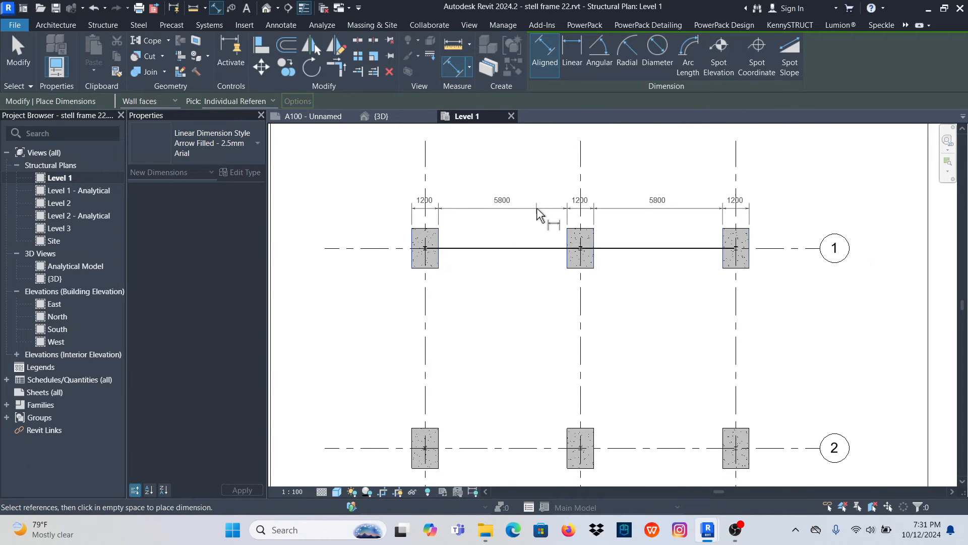
left_click(532, 207)
- Place a vertical aligned dimension chain beside the three footings on grid 6, covering their lengths and the gaps between them
scroll(526, 209, "down", 2)
scroll(677, 270, "up", 4)
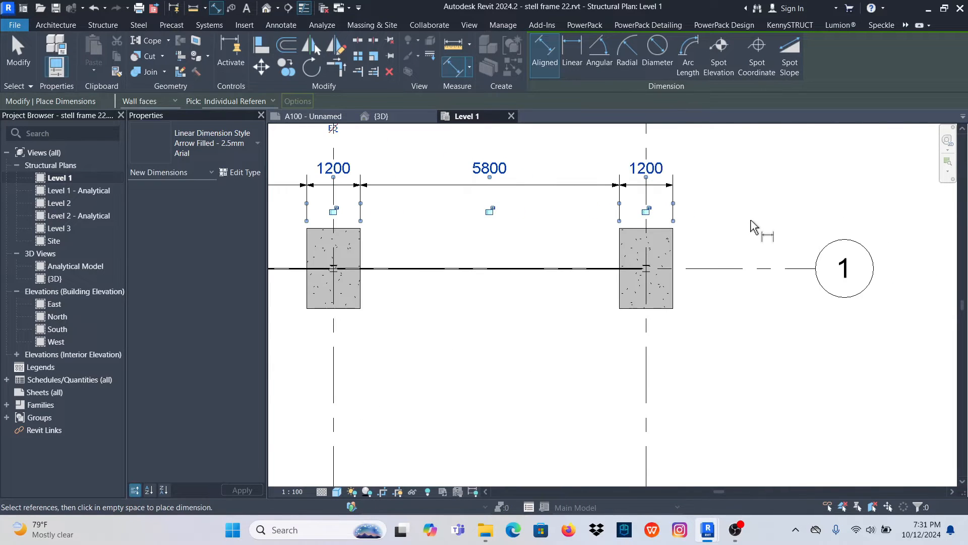
left_click(666, 229)
scroll(653, 202, "down", 2)
scroll(651, 257, "up", 3)
left_click(647, 281)
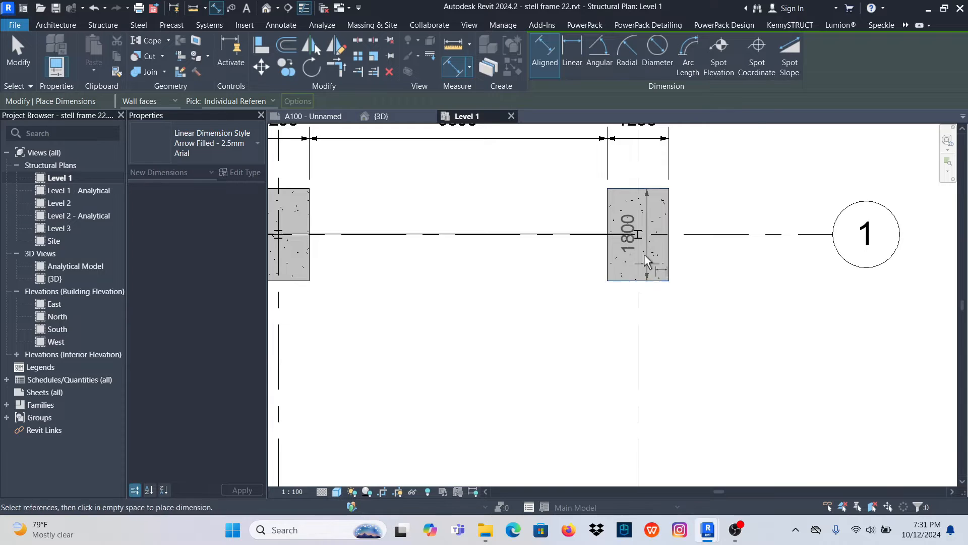
scroll(638, 212, "down", 5)
scroll(643, 416, "up", 4)
left_click(634, 428)
scroll(595, 199, "down", 8)
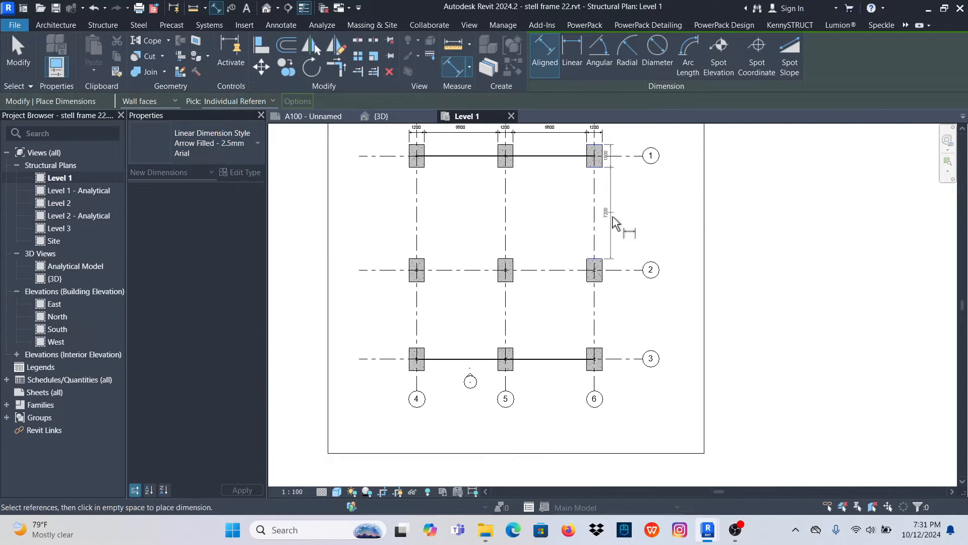
scroll(605, 281, "up", 4)
scroll(603, 281, "up", 2)
left_click(587, 280)
scroll(576, 195, "down", 3)
scroll(601, 340, "up", 3)
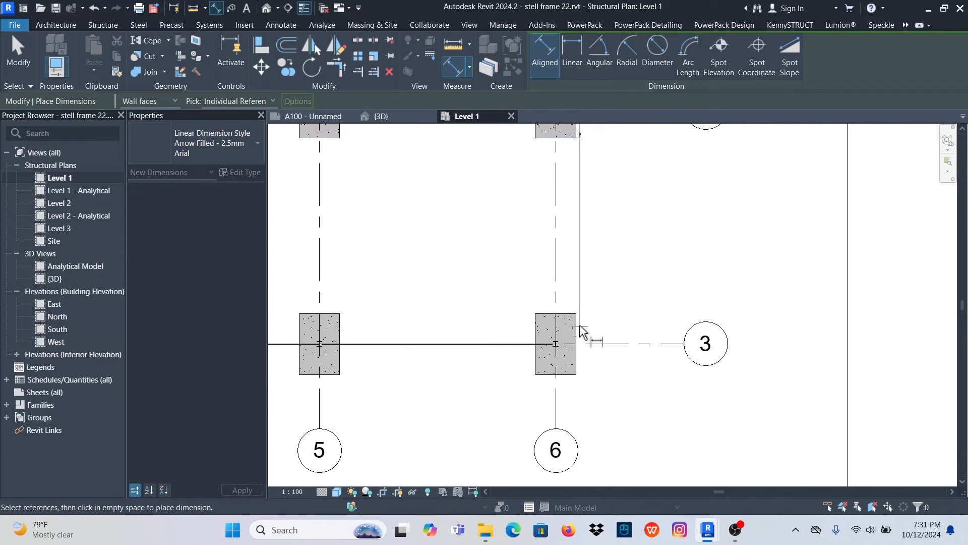
left_click(569, 313)
left_click(558, 374)
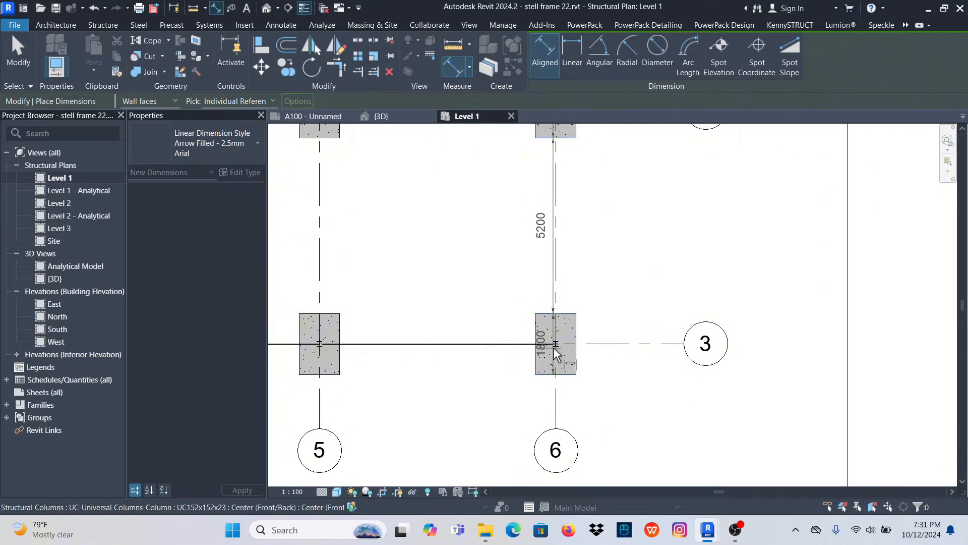
scroll(612, 316, "down", 3)
left_click(608, 303)
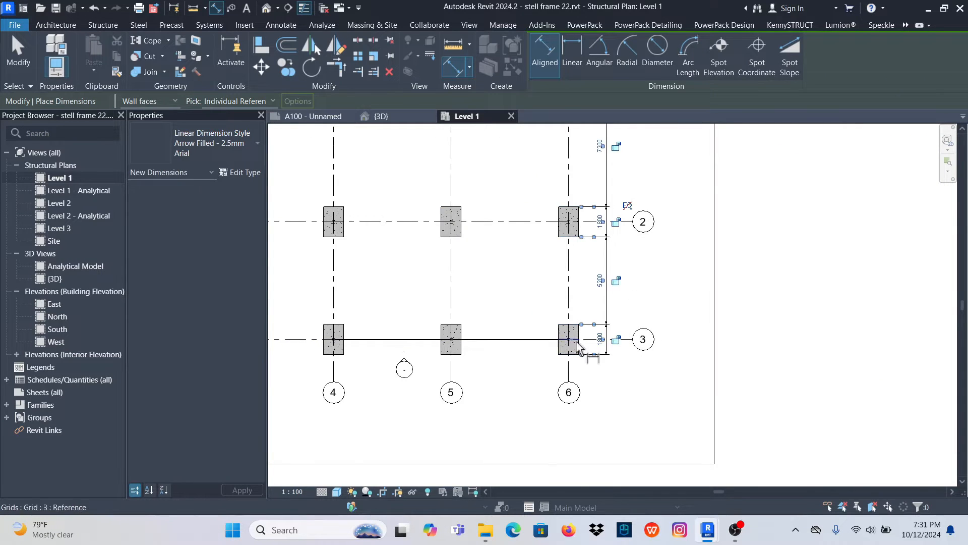
- Place an aligned dimension chain just below the three footings on grid 3, covering their widths and the gaps between them
scroll(580, 333, "up", 4)
left_click(615, 321)
left_click(554, 320)
scroll(693, 344, "down", 4)
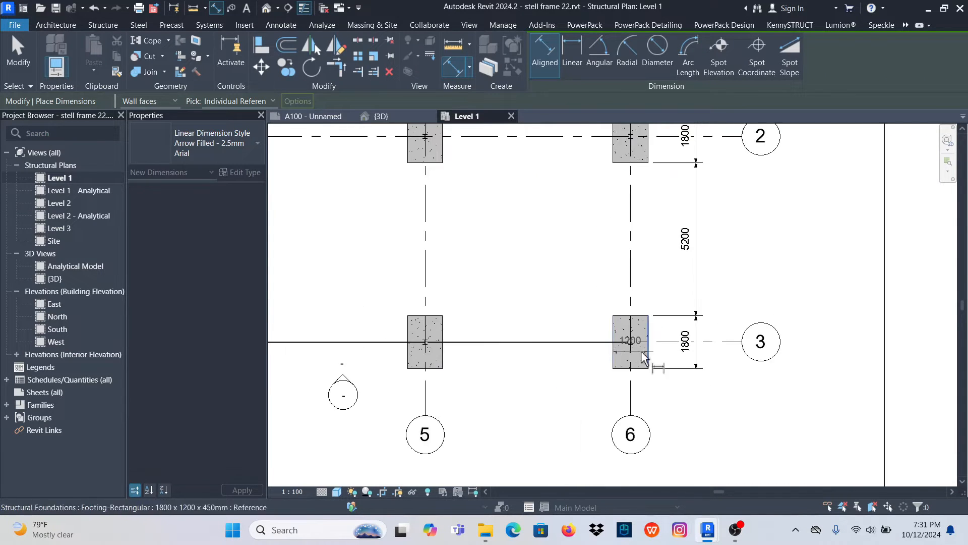
scroll(473, 344, "up", 3)
left_click(429, 329)
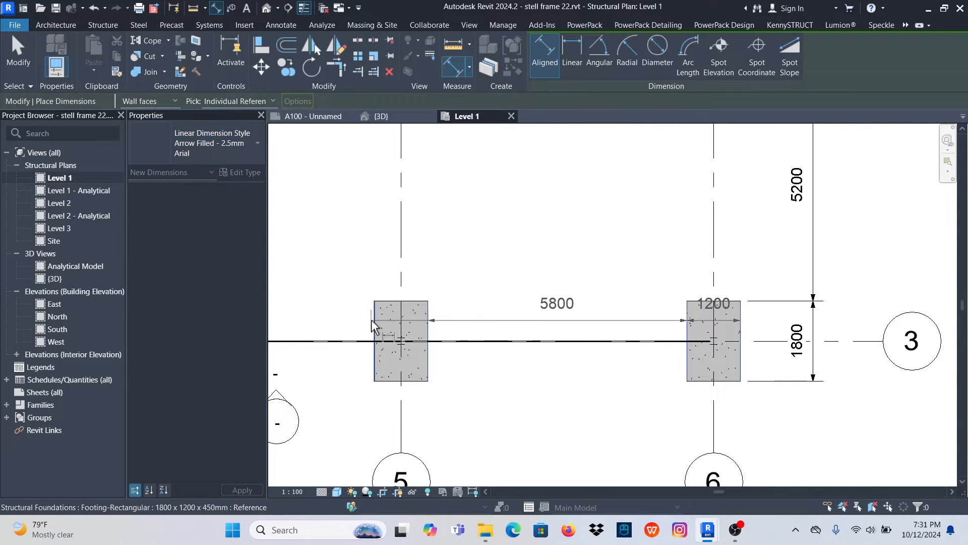
left_click(374, 325)
scroll(835, 277, "down", 5)
scroll(600, 305, "up", 3)
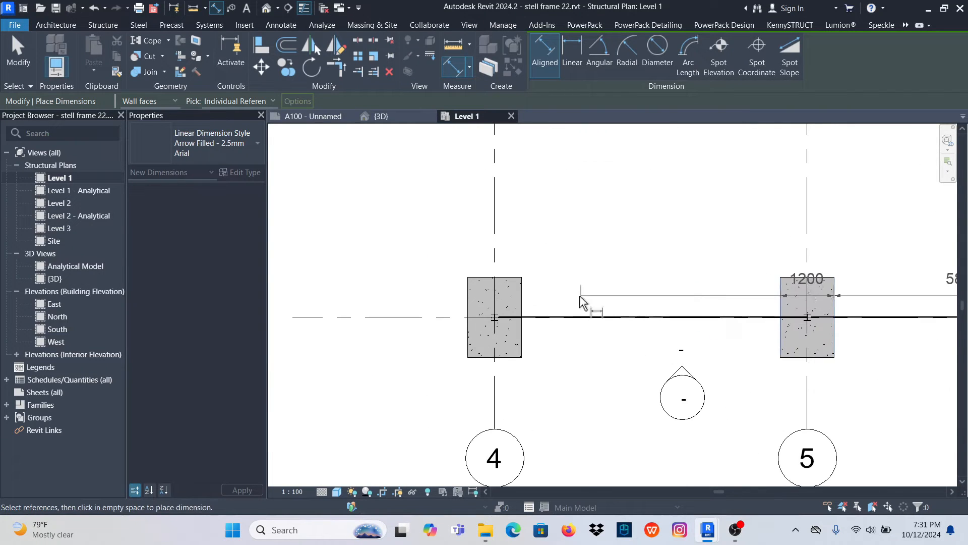
left_click(523, 304)
left_click(468, 306)
scroll(468, 305, "down", 3)
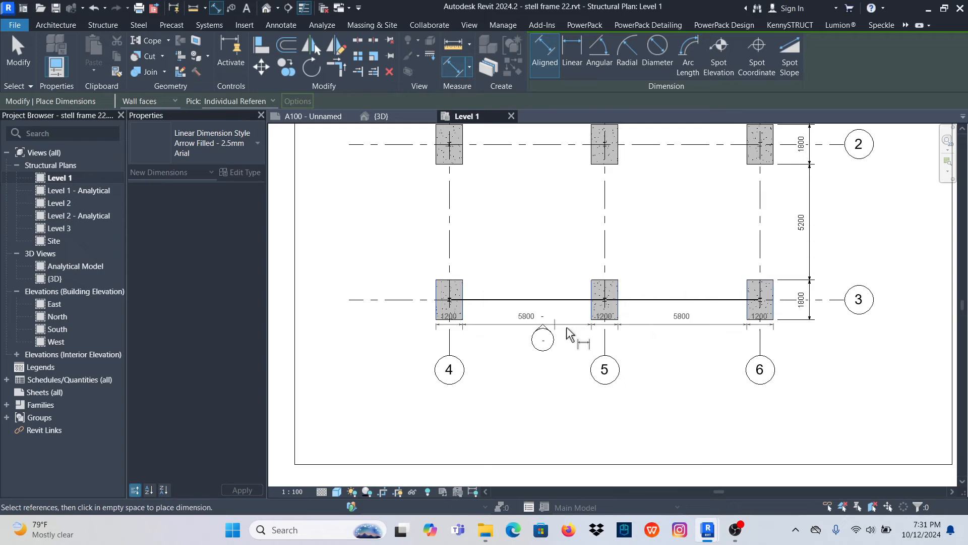
left_click(670, 351)
- Dimension the spacing between grids 4, 5 and 6 in a chain above the footing dimensions along grid 1
scroll(555, 327, "down", 5)
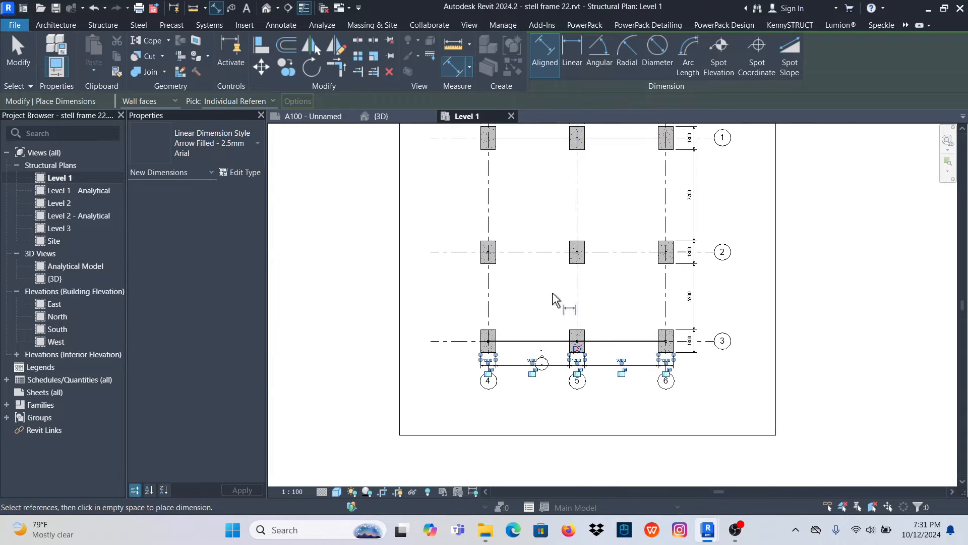
scroll(550, 373, "up", 2)
scroll(590, 234, "up", 4)
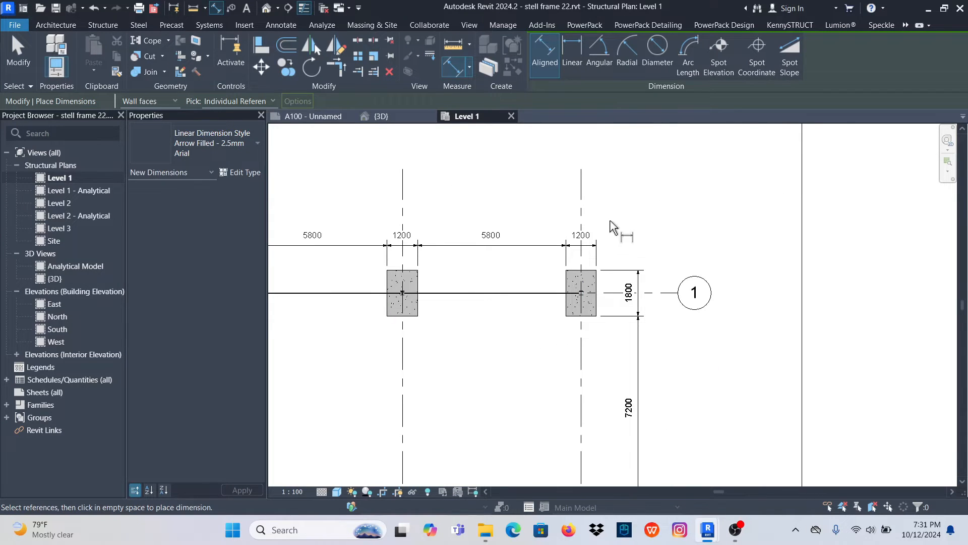
left_click(581, 204)
scroll(663, 235, "down", 2)
left_click(515, 214)
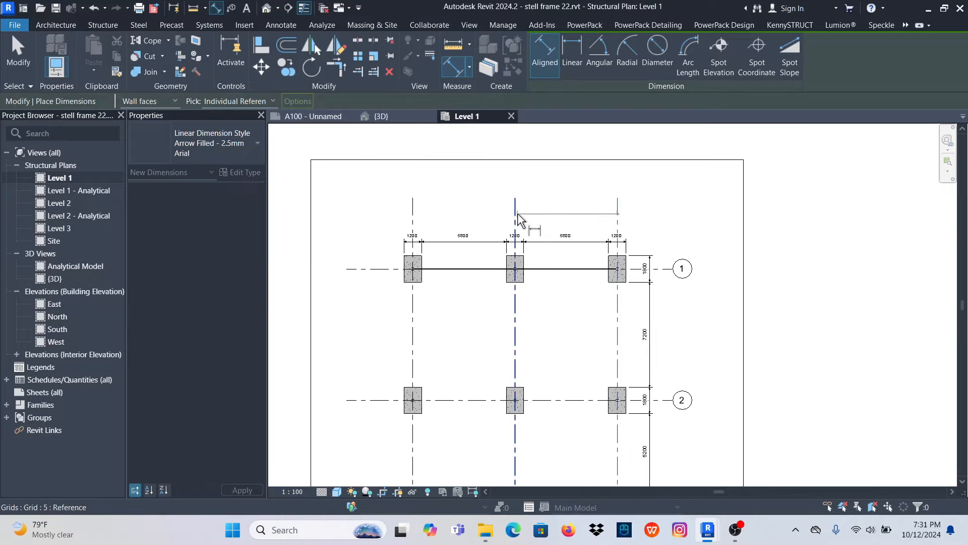
left_click(412, 214)
left_click(480, 235)
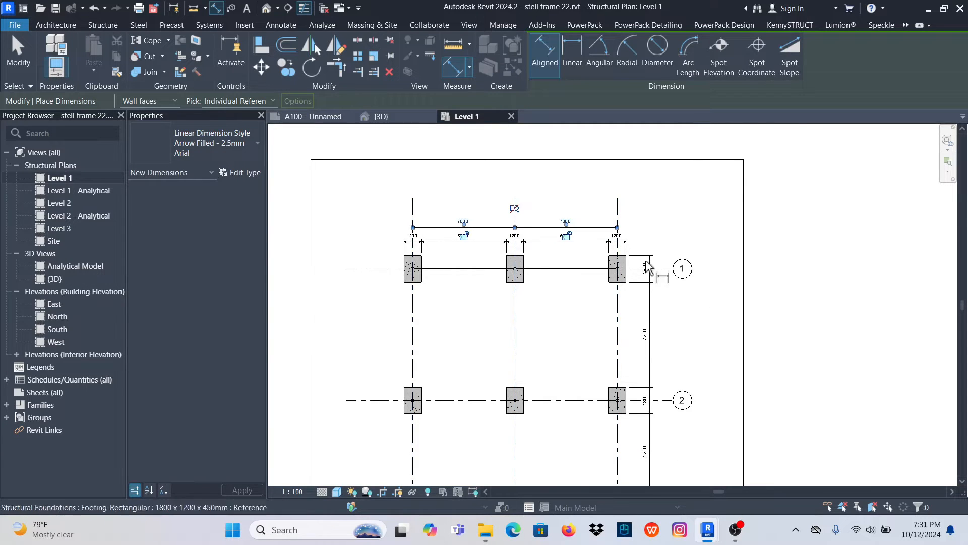
- Dimension the spacing between grids 1, 2 and 3 in a vertical chain between the footing dimensions and the grid bubbles
scroll(664, 287, "up", 4)
left_click(655, 258)
scroll(650, 262, "down", 3)
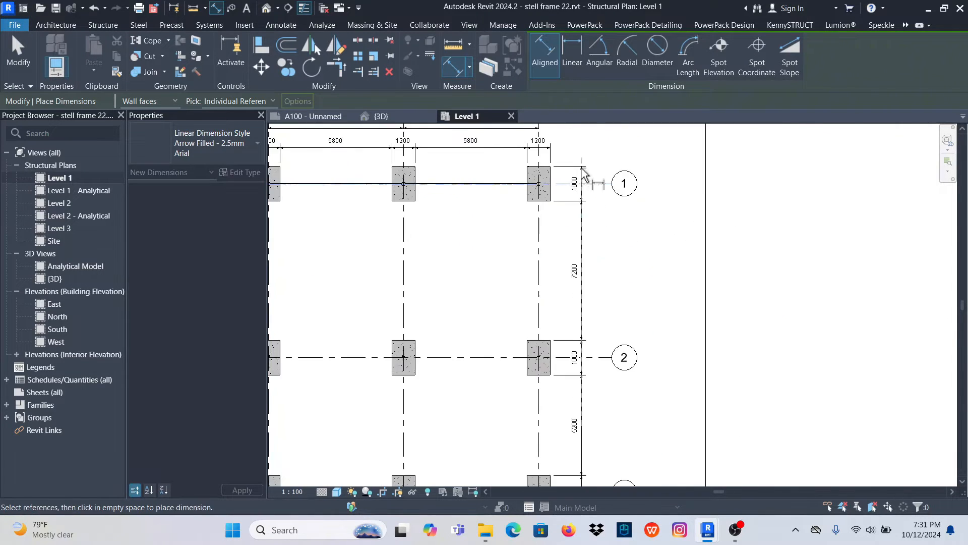
scroll(575, 346, "up", 4)
scroll(581, 240, "down", 3)
scroll(590, 444, "up", 4)
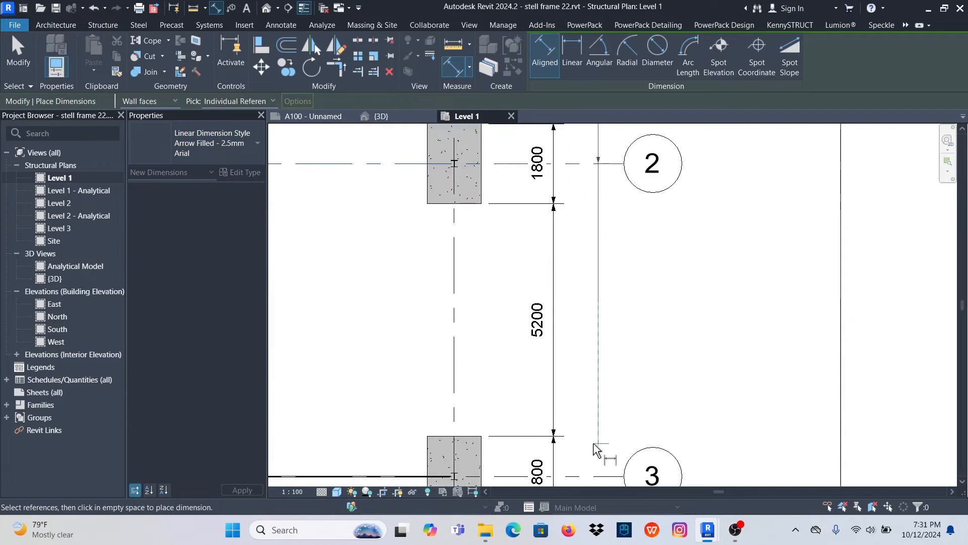
scroll(570, 292, "down", 4)
scroll(587, 446, "up", 2)
left_click(574, 321)
scroll(580, 398, "down", 1)
scroll(580, 404, "down", 4)
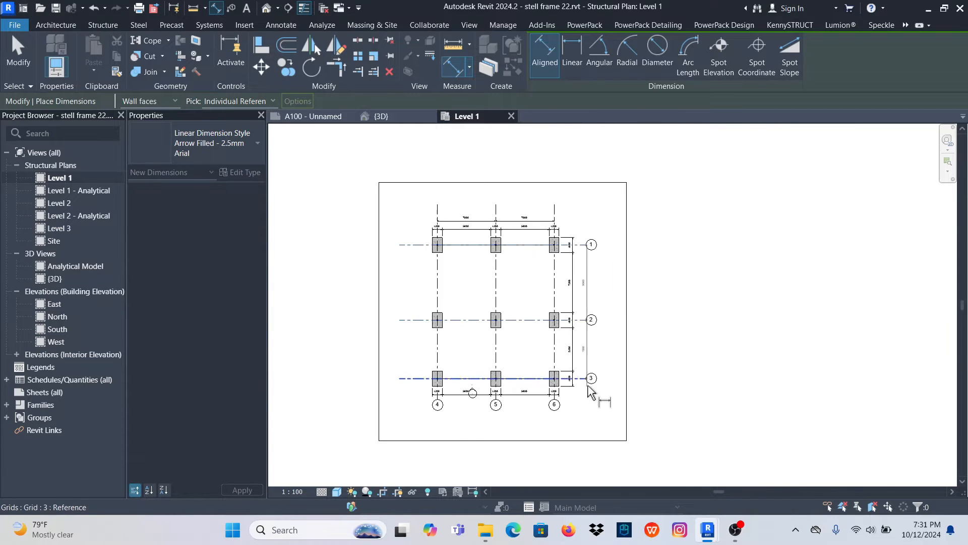
scroll(588, 296, "up", 5)
left_click(548, 301)
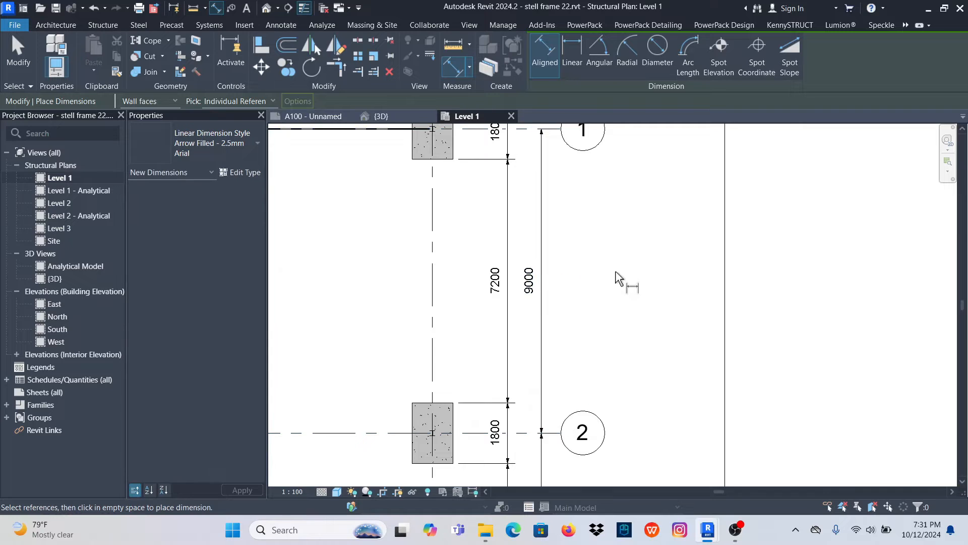
- Look over the dimension chains around the footing grid and end the Aligned dimension command
scroll(606, 302, "down", 4)
scroll(492, 328, "up", 2)
scroll(404, 322, "up", 6)
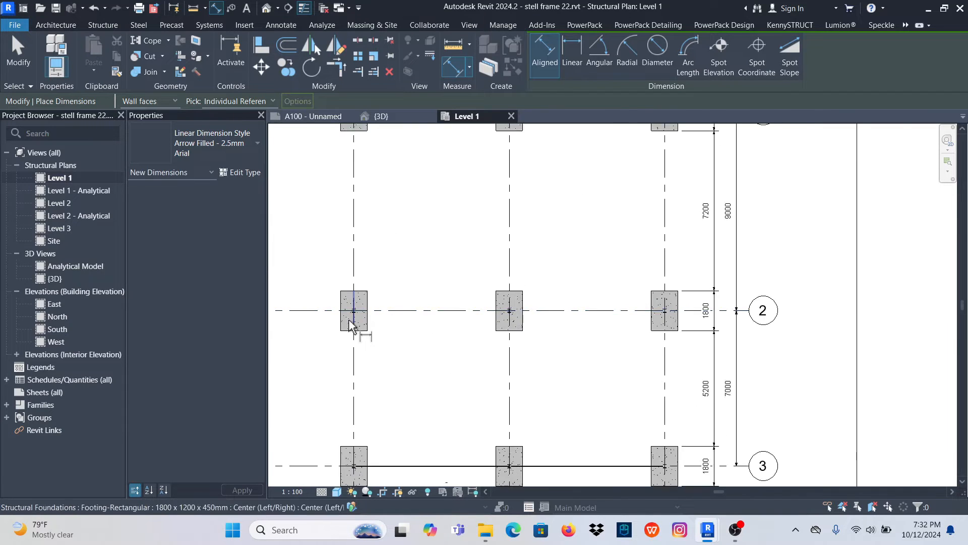
scroll(375, 292, "down", 6)
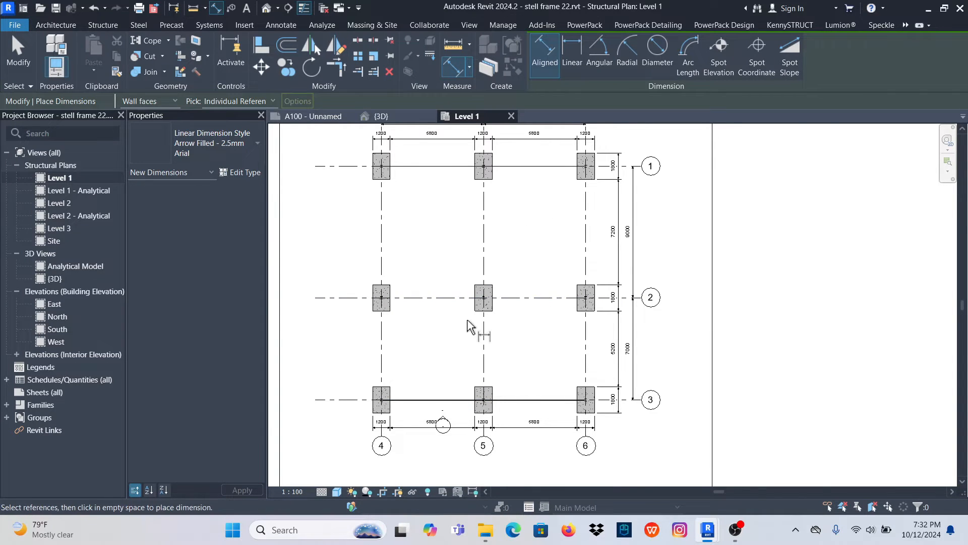
scroll(514, 303, "up", 3)
scroll(558, 276, "down", 4)
right_click(548, 221)
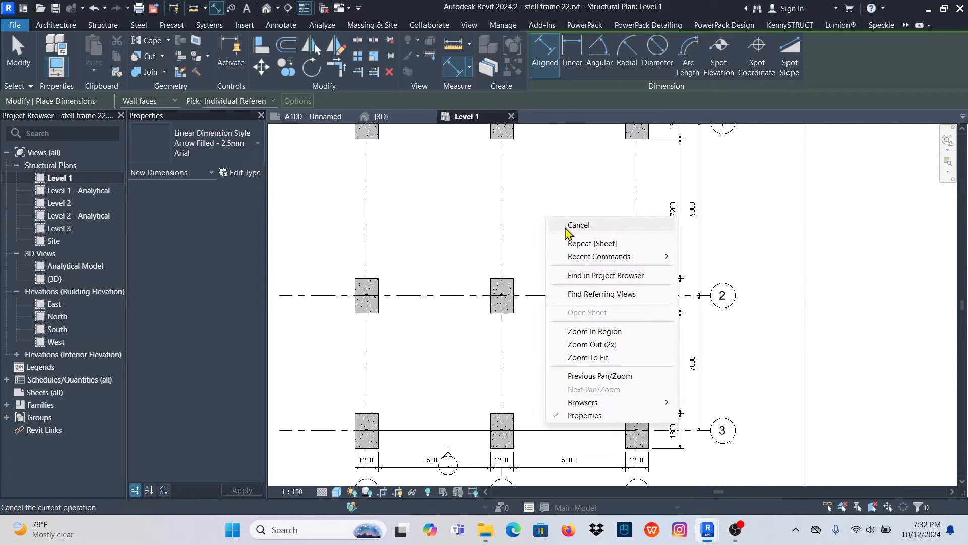
left_click(565, 228)
right_click(550, 211)
left_click(558, 220)
- Tag by category, without leaders, the footings where grid 2 meets grids 5 and 4, plus all three footings on grid 1
scroll(490, 322, "down", 3)
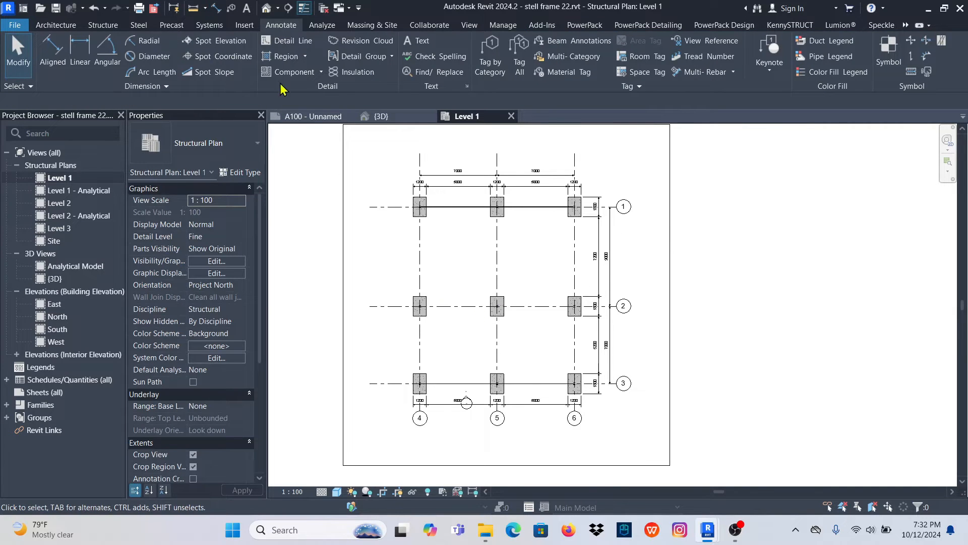
left_click(492, 51)
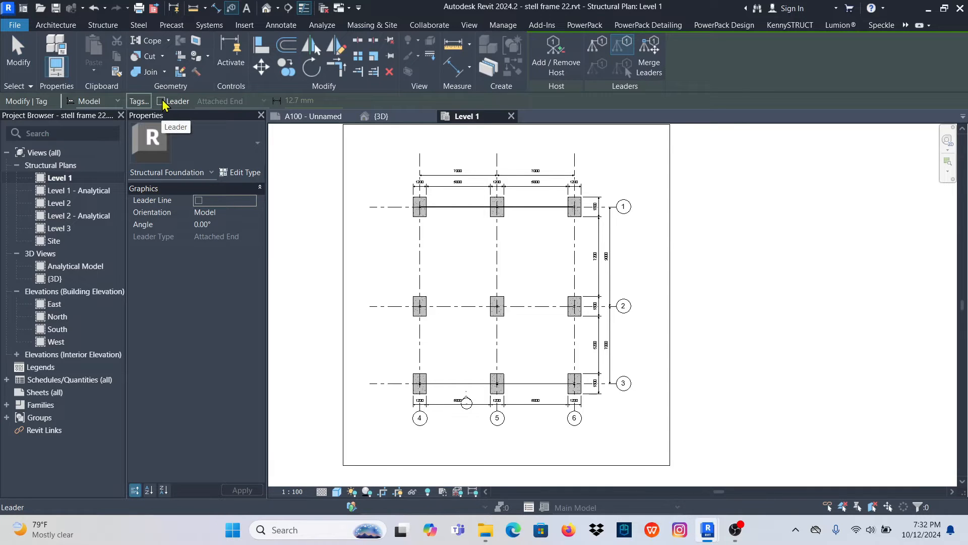
scroll(510, 317, "up", 5)
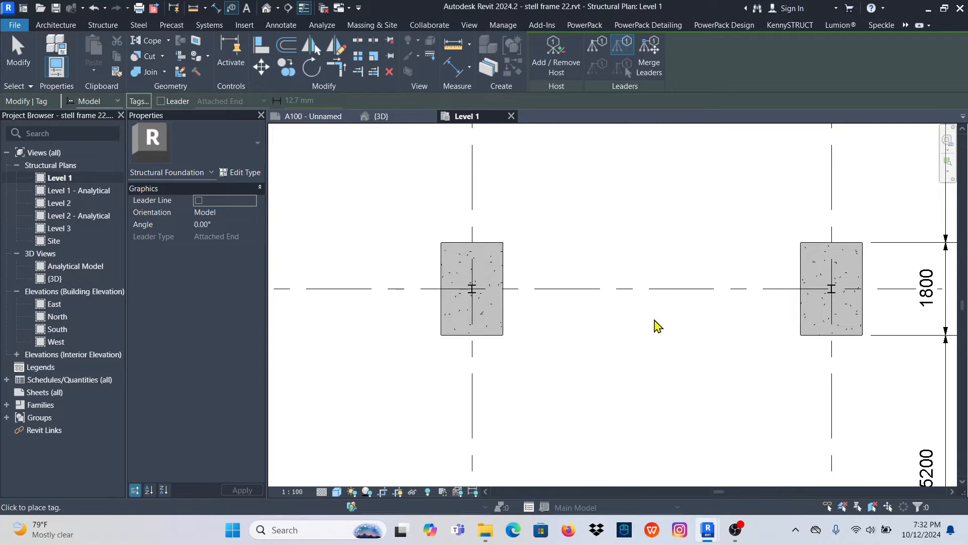
left_click(509, 328)
scroll(509, 327, "down", 5)
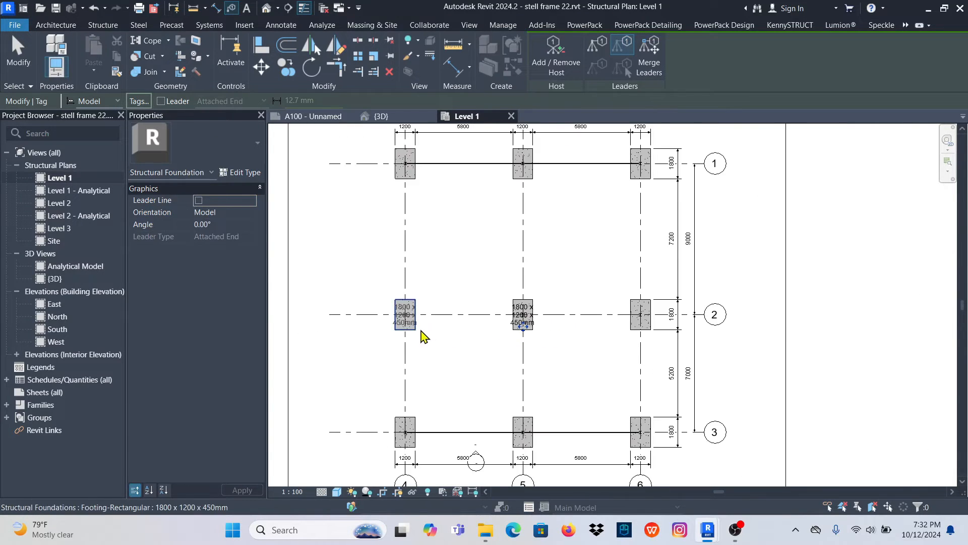
left_click(423, 330)
left_click(419, 190)
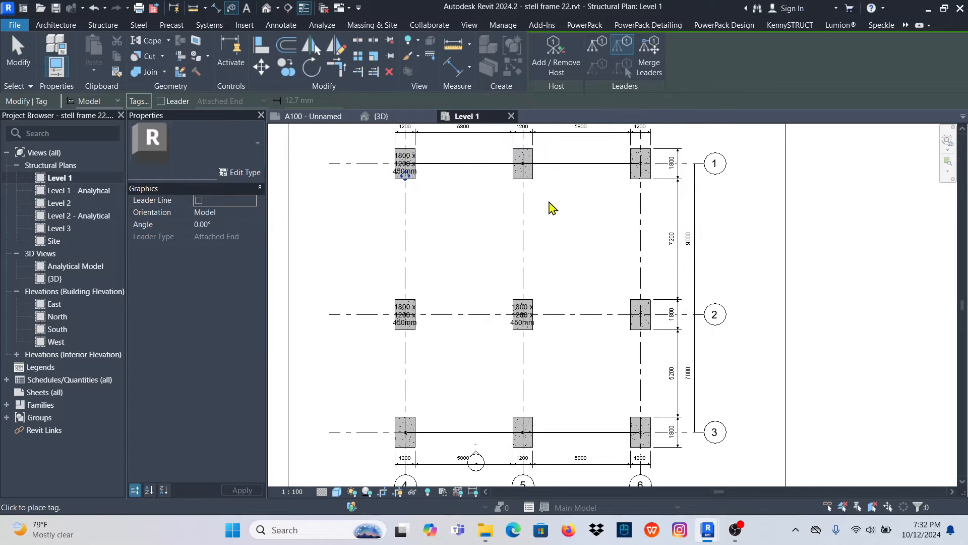
left_click(534, 186)
left_click(637, 183)
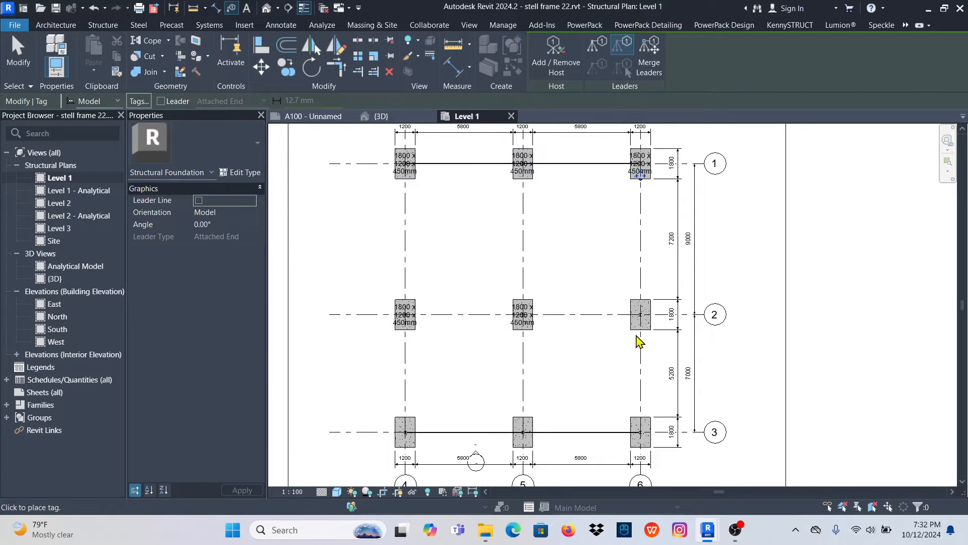
- Tag the footing where grids 2 and 6 meet and all three footings on grid 3, and end the tagging command
left_click(642, 335)
scroll(654, 427, "up", 2)
scroll(654, 427, "up", 1)
left_click(619, 347)
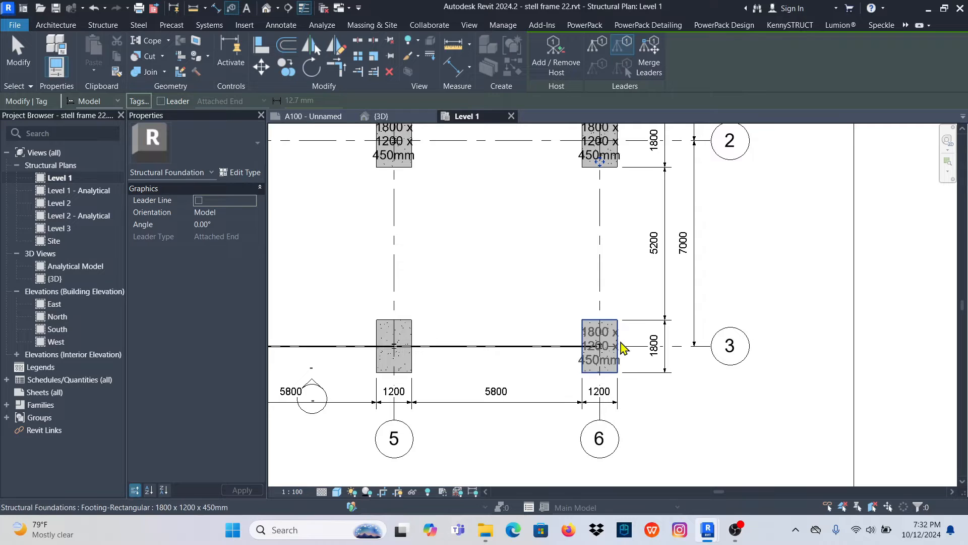
left_click(419, 338)
scroll(501, 368, "down", 3)
scroll(416, 367, "up", 2)
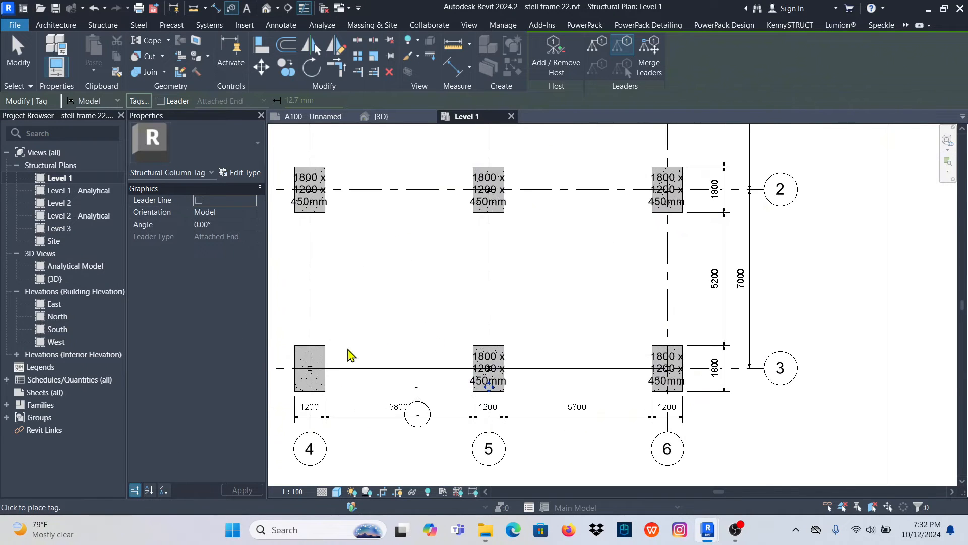
left_click(303, 361)
left_click(17, 63)
- Compare the foundation tag where grids 3 and 4 meet with the type name of the footing it labels
scroll(495, 359, "down", 3)
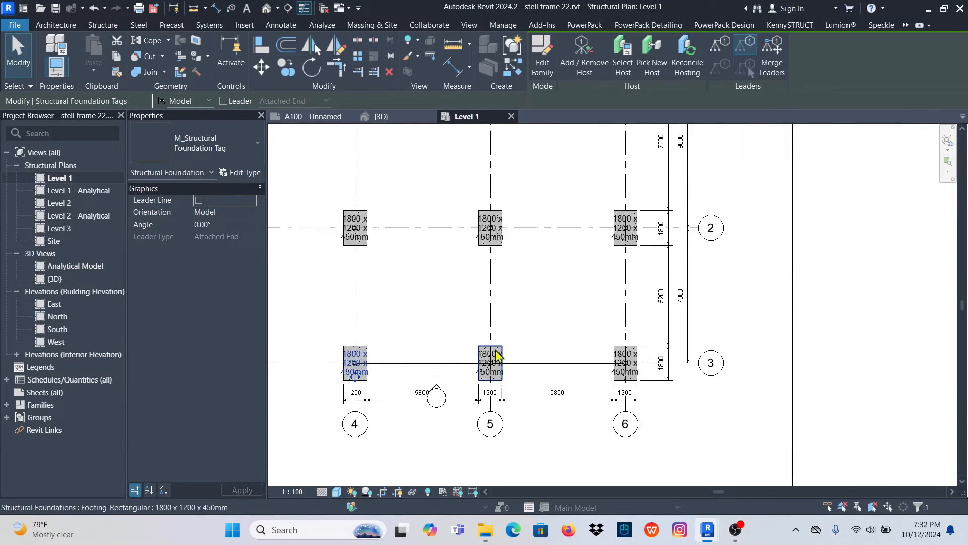
scroll(381, 366, "up", 8)
scroll(405, 340, "down", 2)
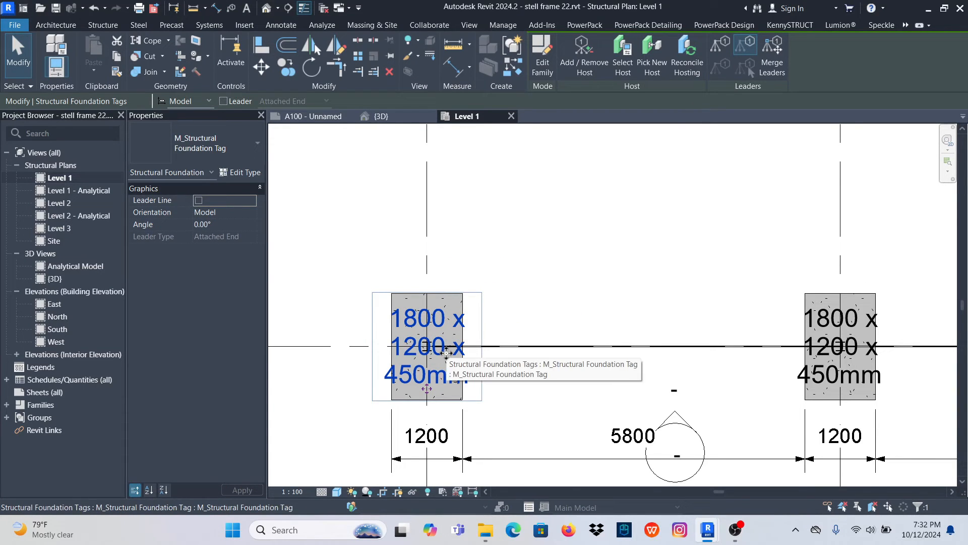
left_click(525, 316)
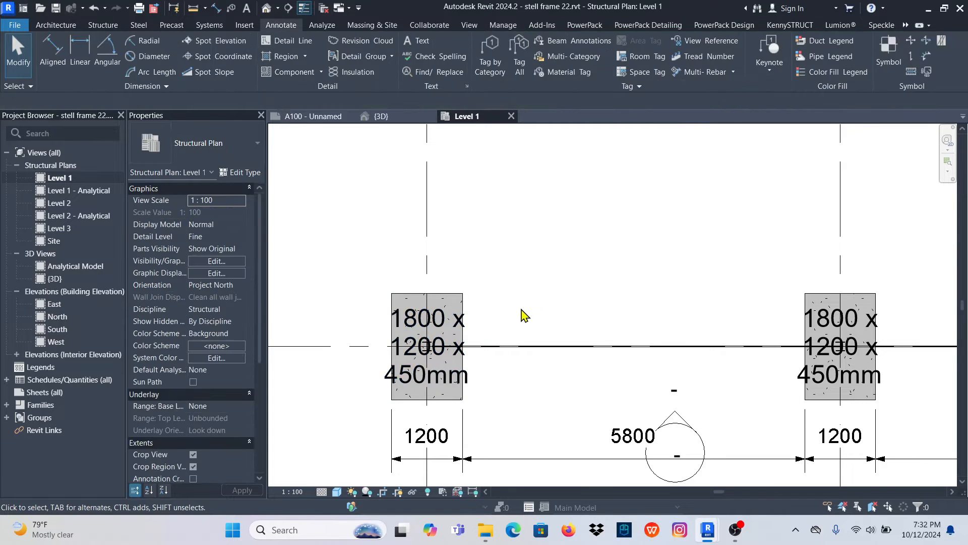
left_click(453, 327)
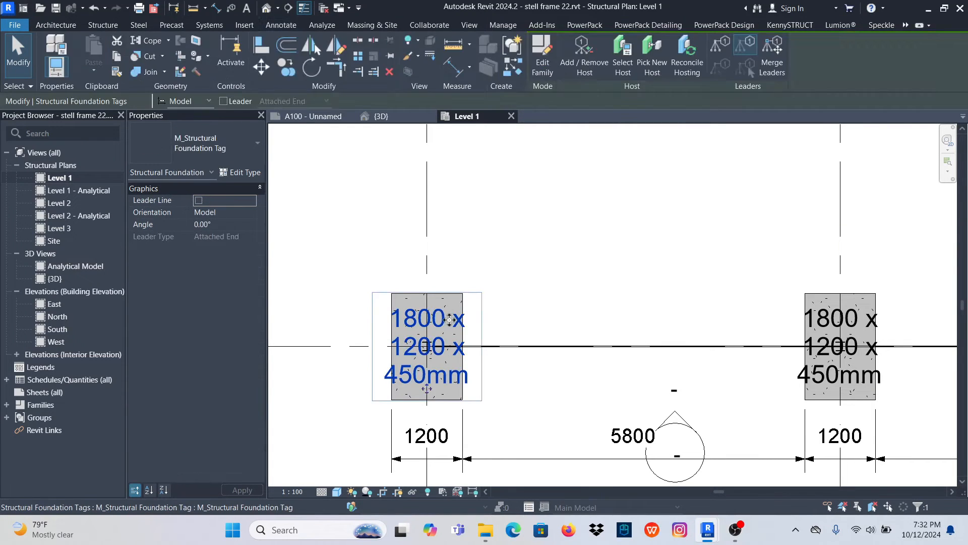
left_click(522, 290)
left_click(463, 301)
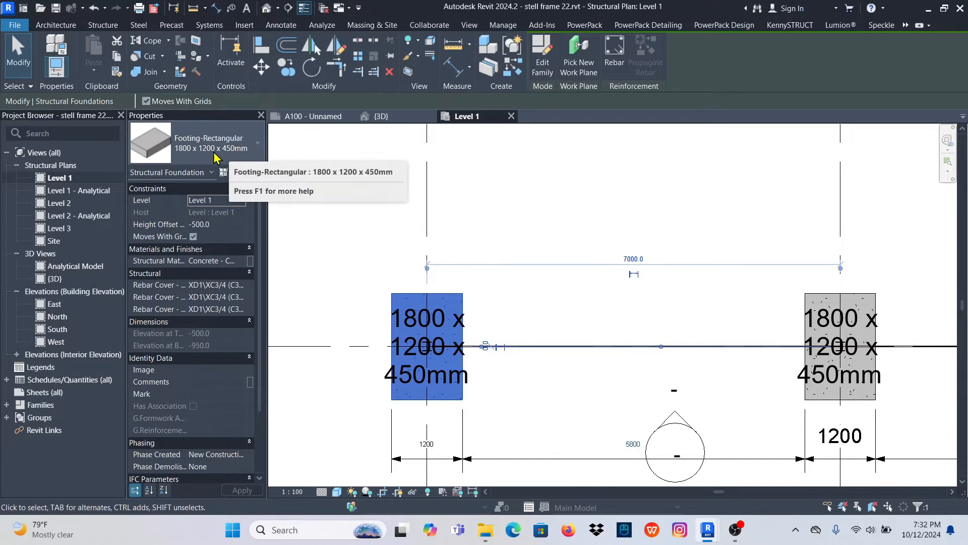
left_click(510, 244)
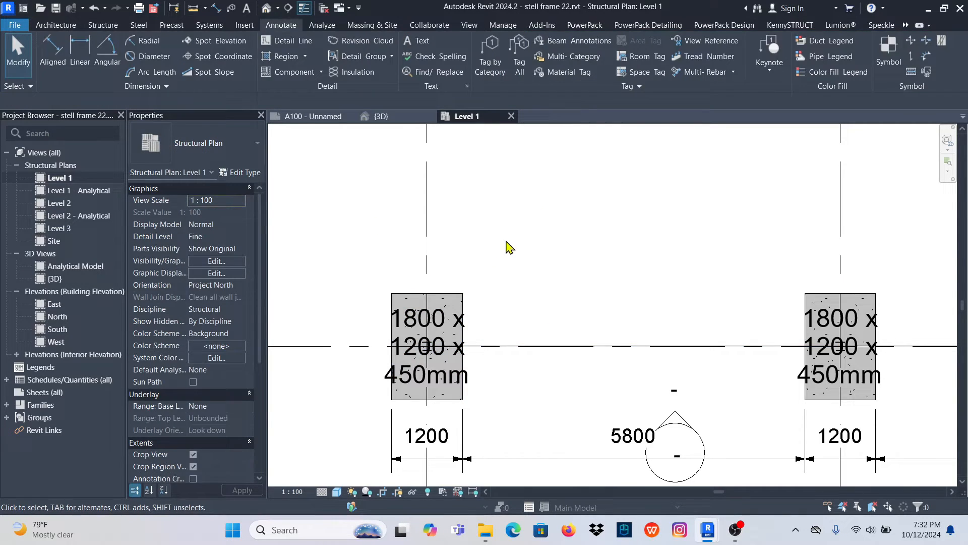
- Set the Type Mark of the 1800 x 1200 x 450mm rectangular footing type to BASE 1
left_click(454, 301)
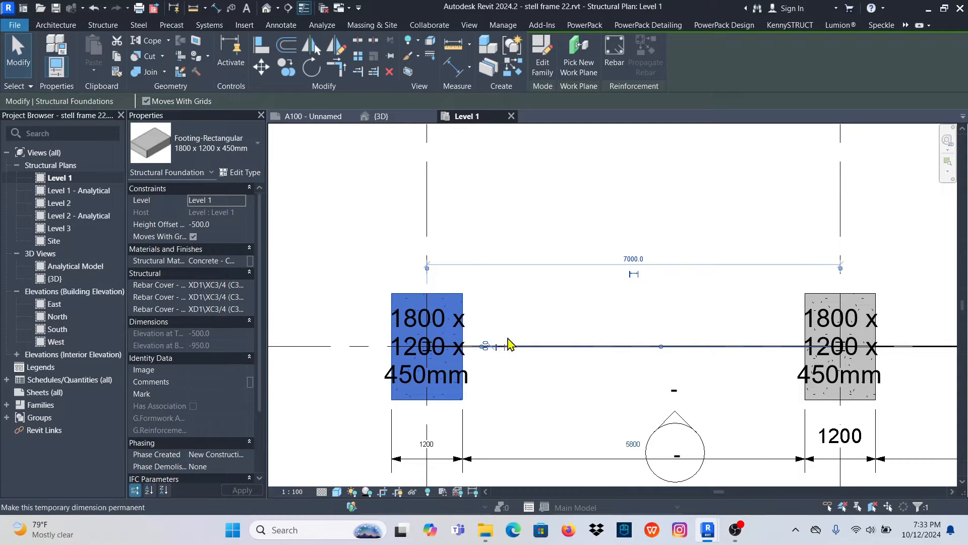
left_click(240, 172)
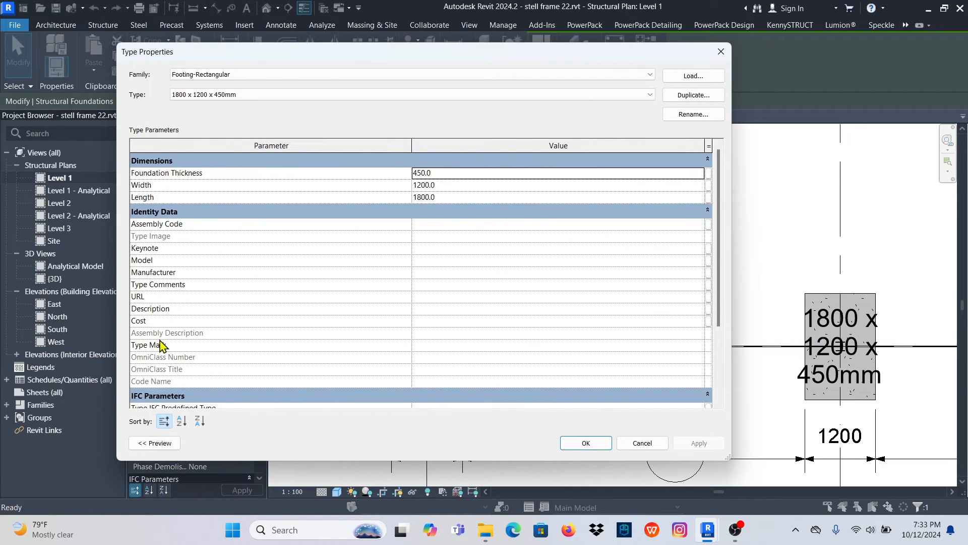
scroll(204, 318, "down", 1)
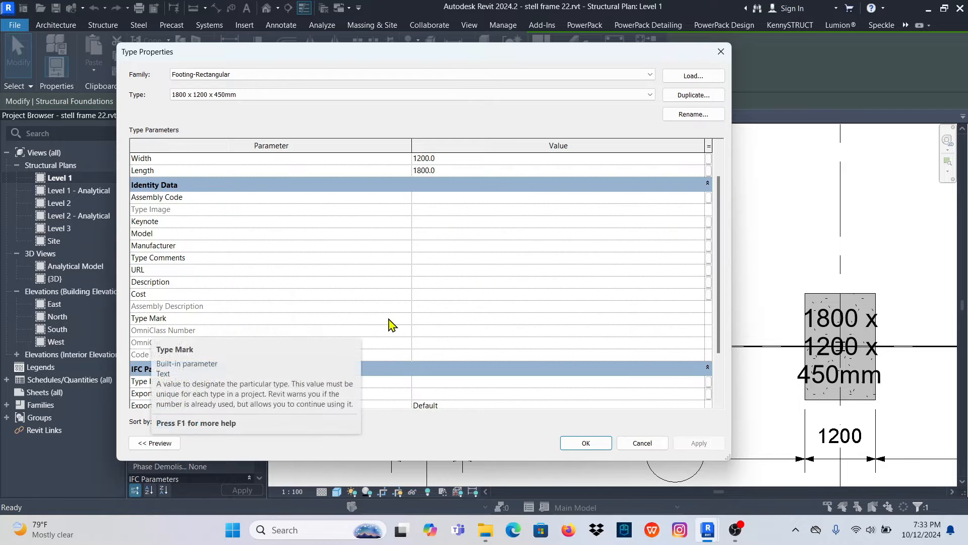
left_click(441, 320)
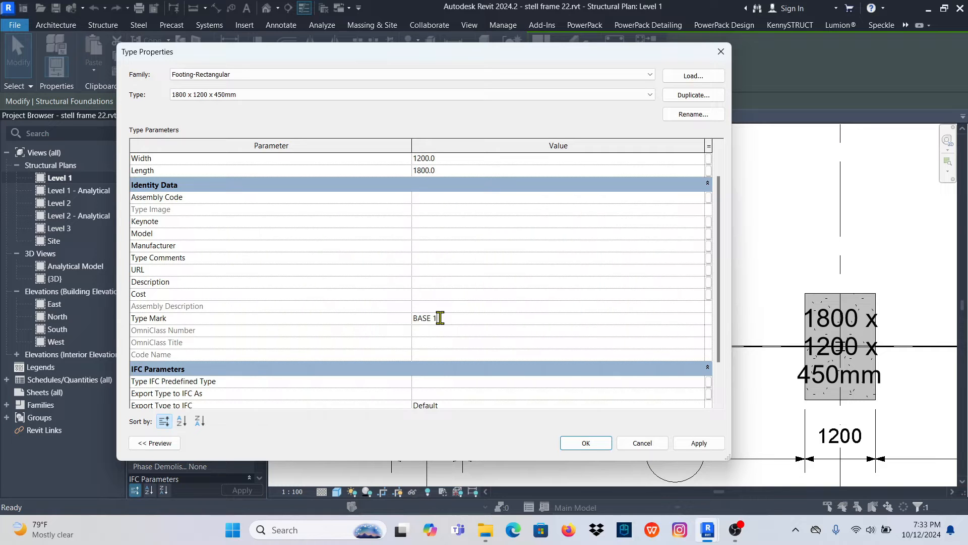
left_click(699, 444)
left_click(585, 443)
scroll(466, 298, "down", 2)
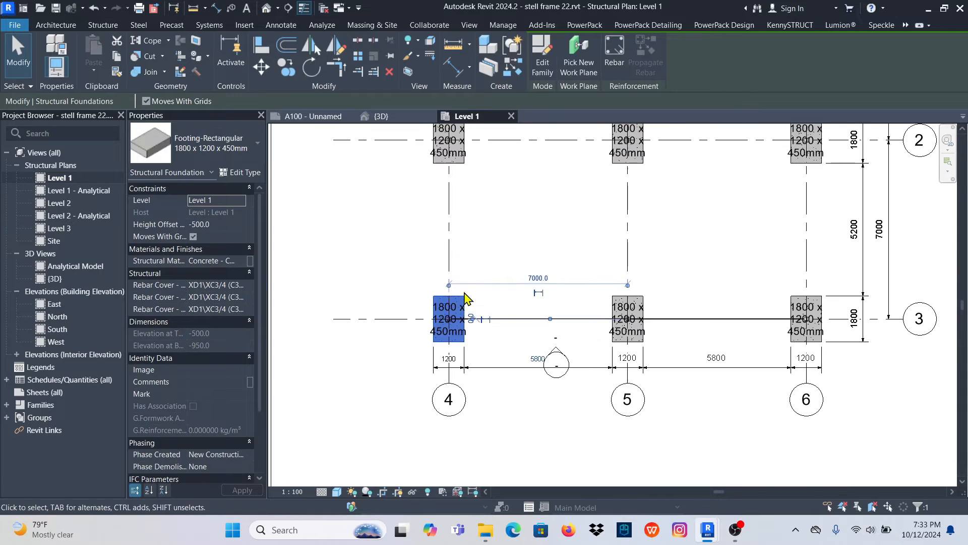
left_click(389, 266)
- Open the family of the foundation tag where grids 3 and 4 meet for editing
scroll(423, 304, "up", 2)
scroll(484, 330, "up", 4)
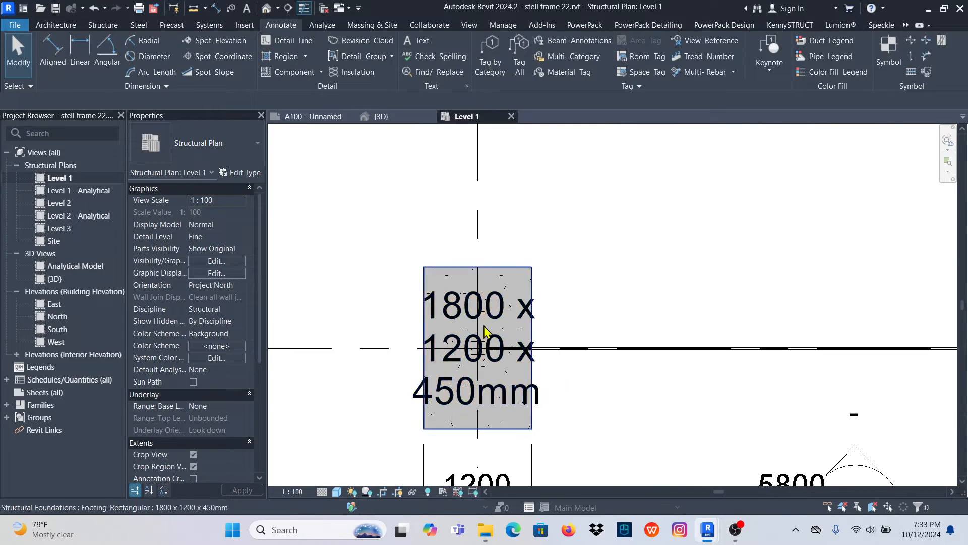
left_click(502, 313)
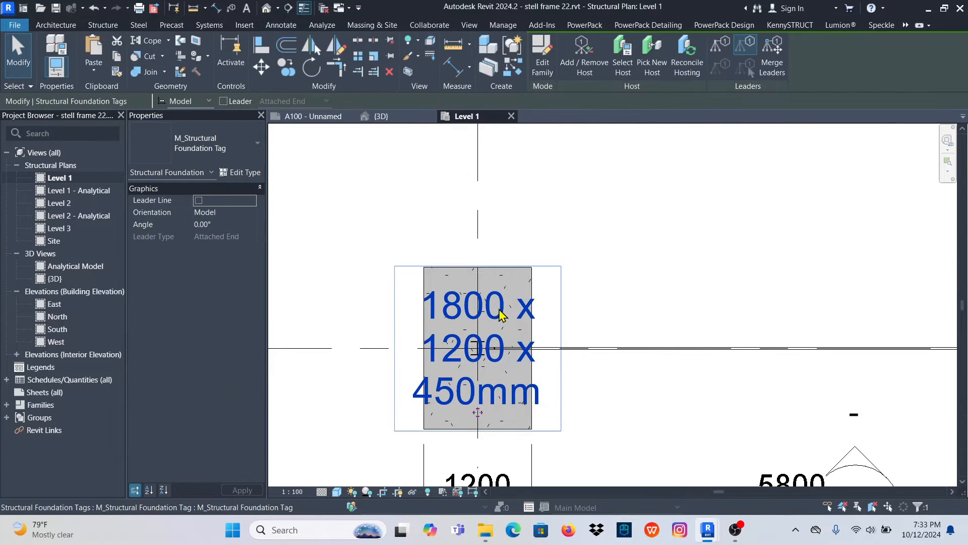
left_click(540, 55)
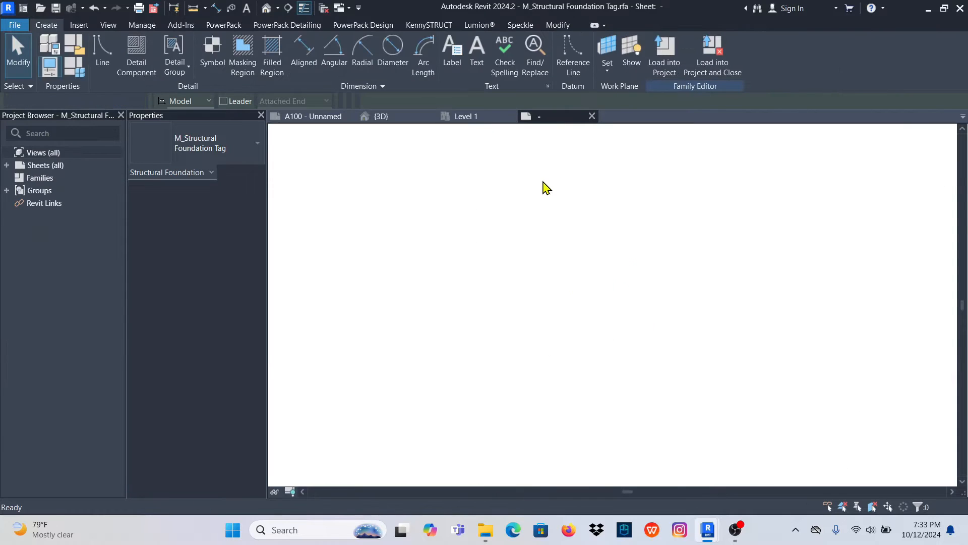
- Replace the Type Name parameter in the tag family's label with Type Mark
left_click(598, 294)
scroll(396, 338, "down", 2)
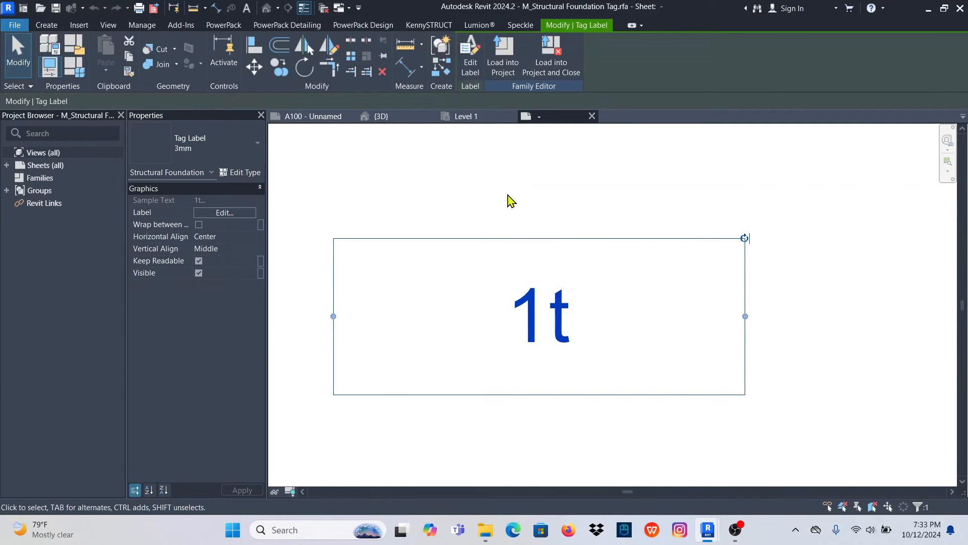
left_click(472, 53)
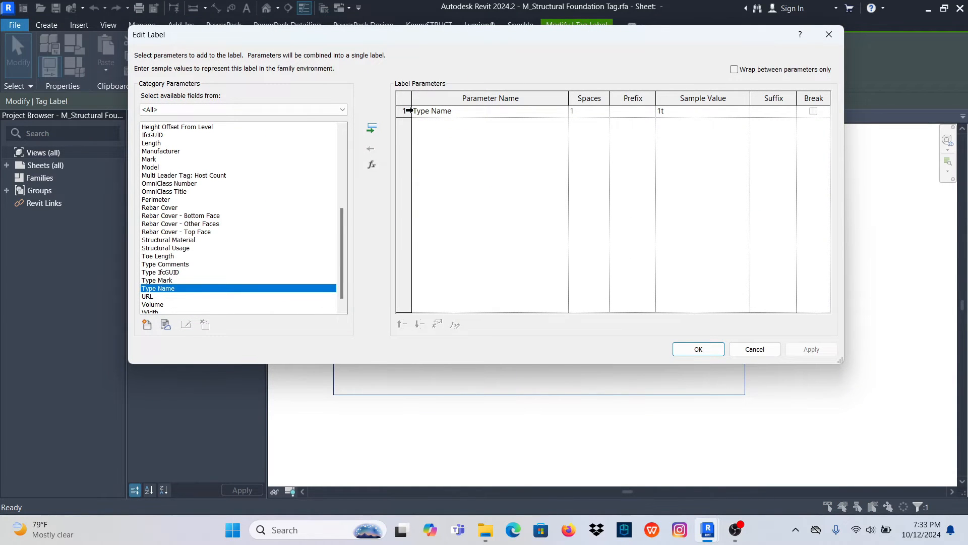
left_click(406, 110)
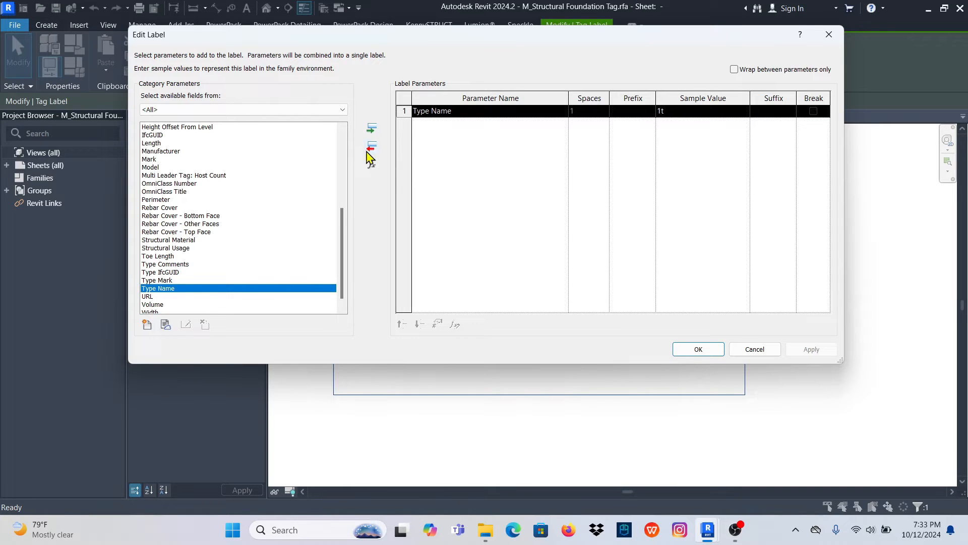
left_click(372, 147)
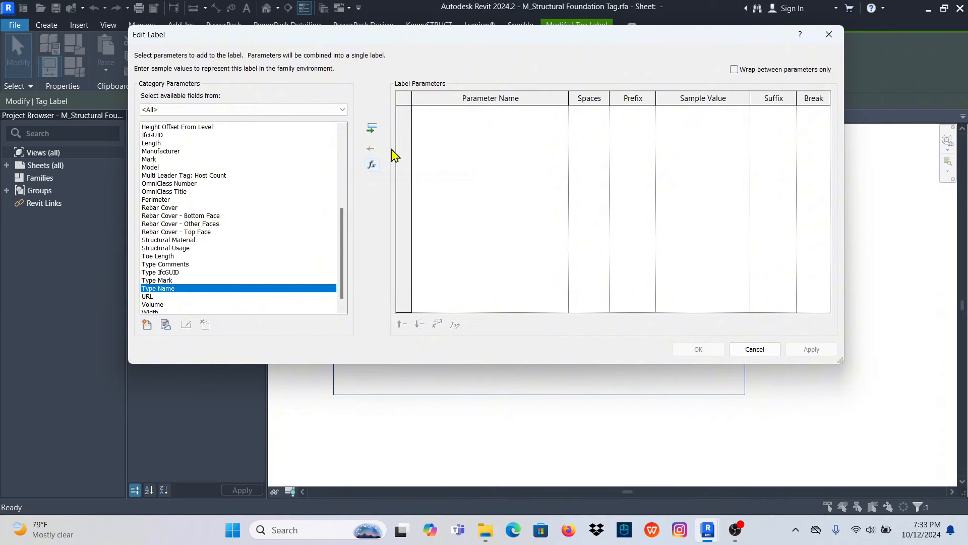
left_click(158, 280)
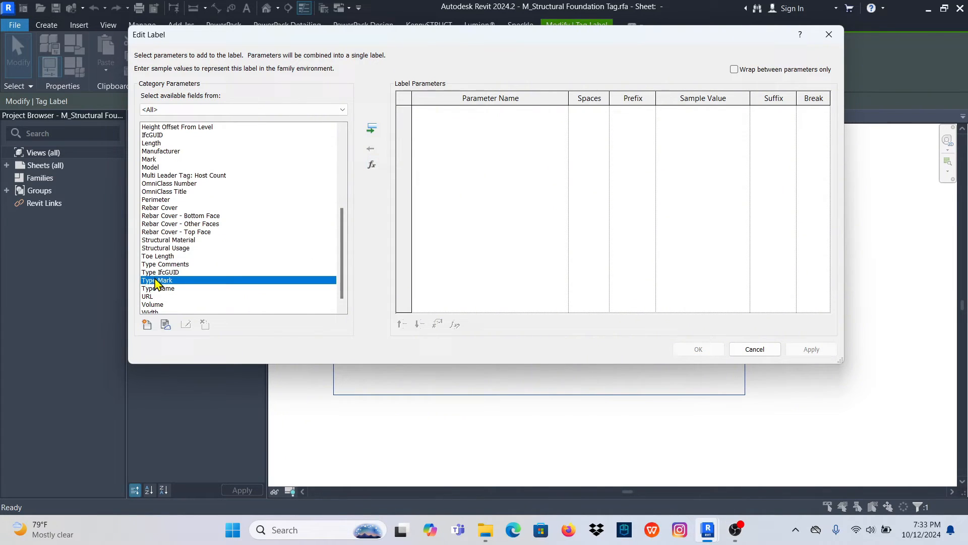
left_click(373, 130)
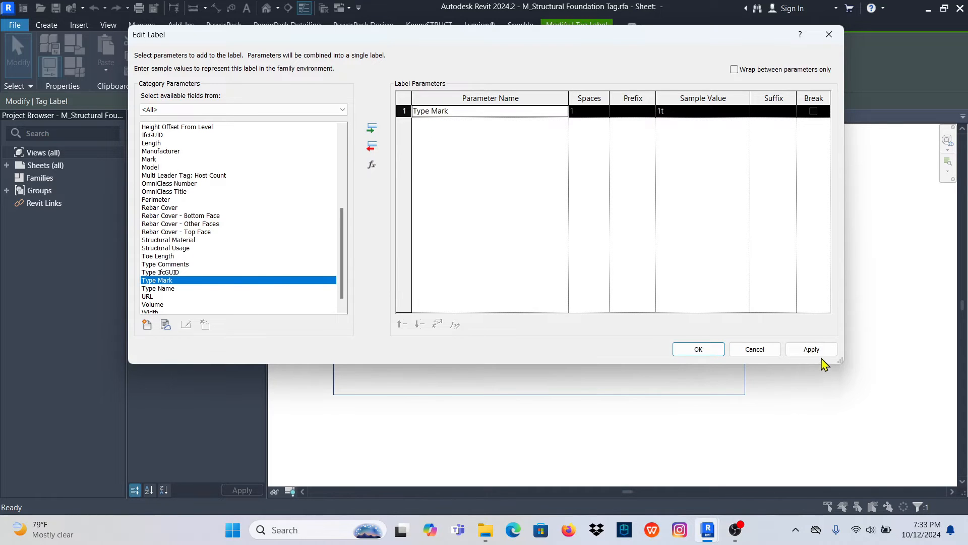
left_click(698, 350)
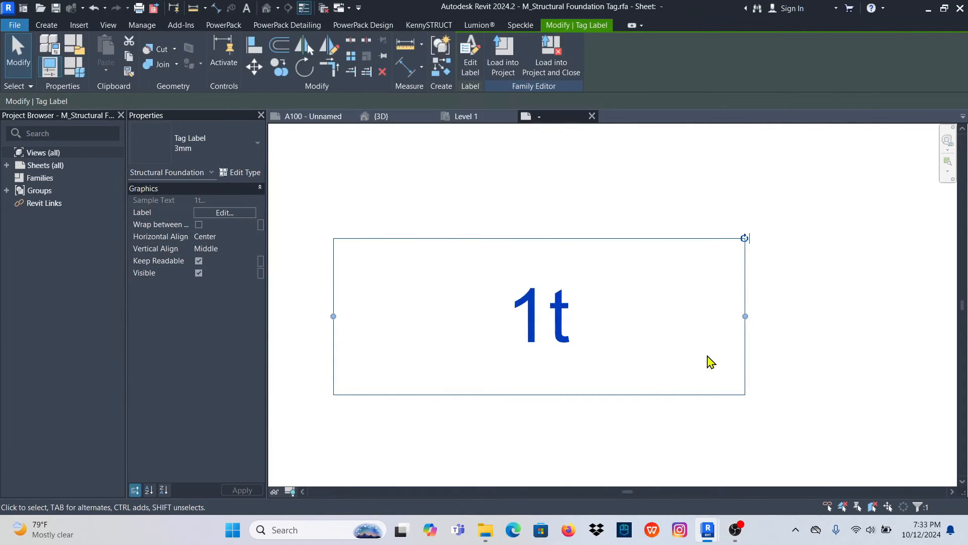
- Widen the tag label's box on both sides of its text
left_click_drag(746, 318, 833, 317)
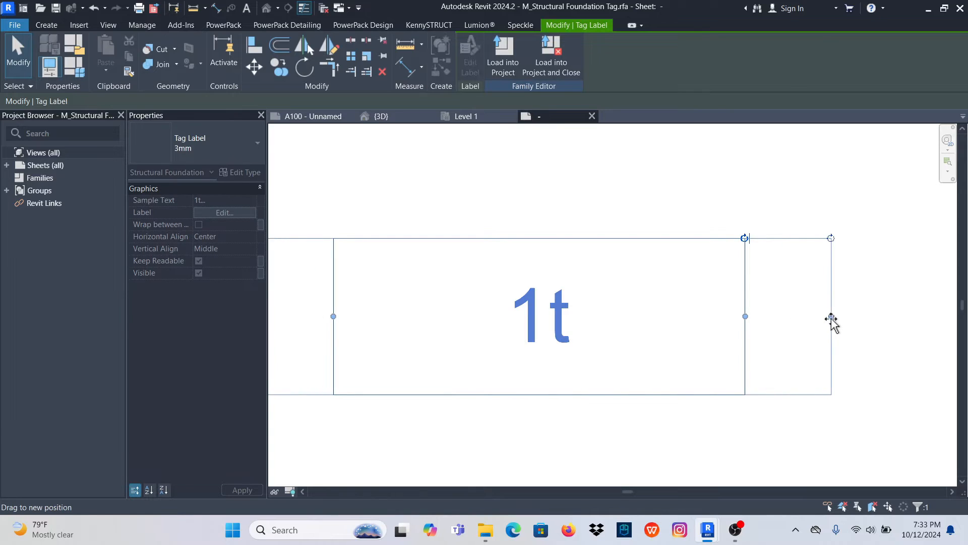
scroll(644, 334, "down", 1)
scroll(643, 334, "down", 1)
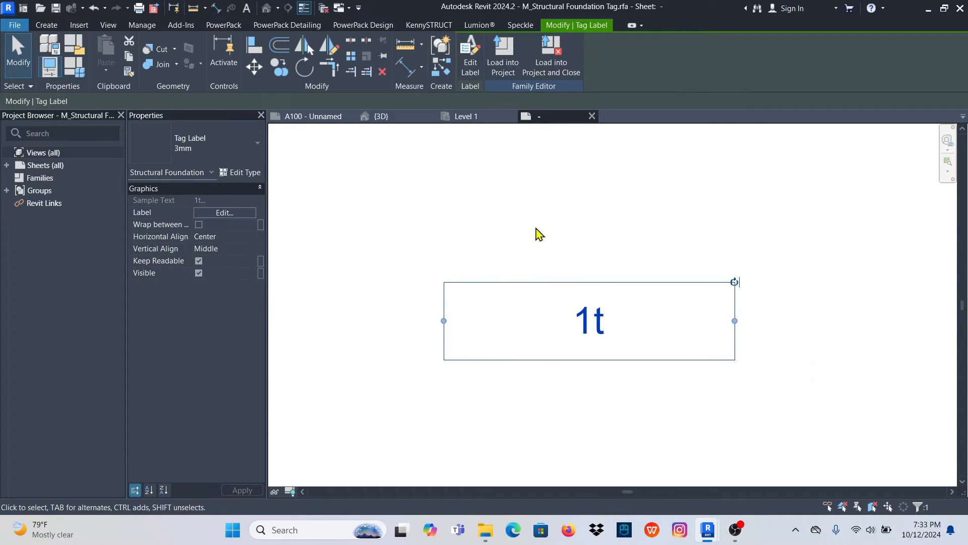
- Load the edited tag family into stell frame 22.rvt and close it without saving, overwriting the existing version and its parameter values
left_click(554, 61)
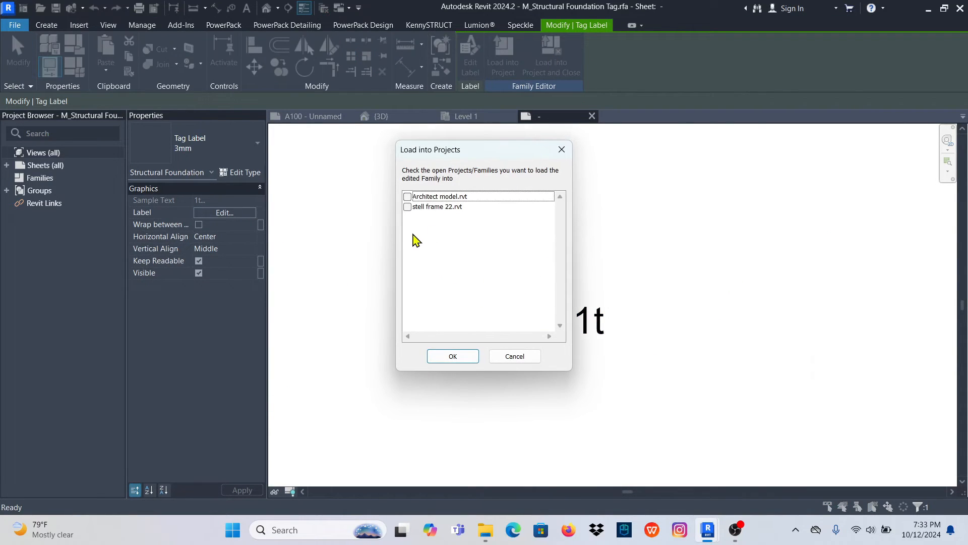
left_click(407, 207)
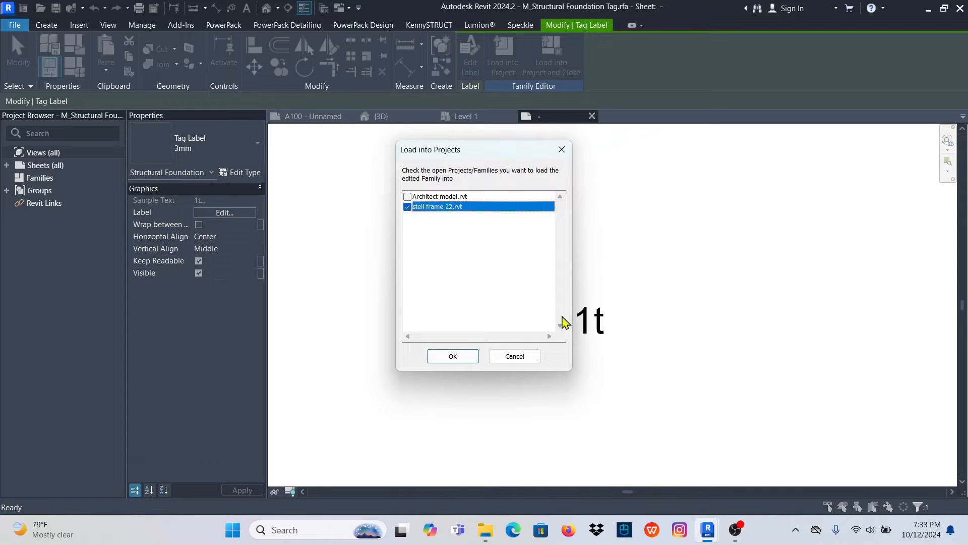
left_click(453, 357)
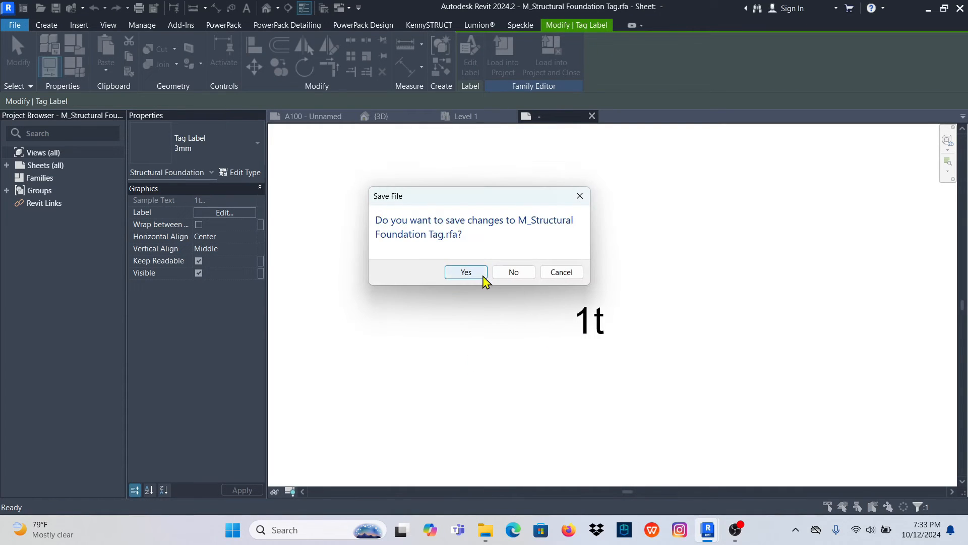
left_click(512, 273)
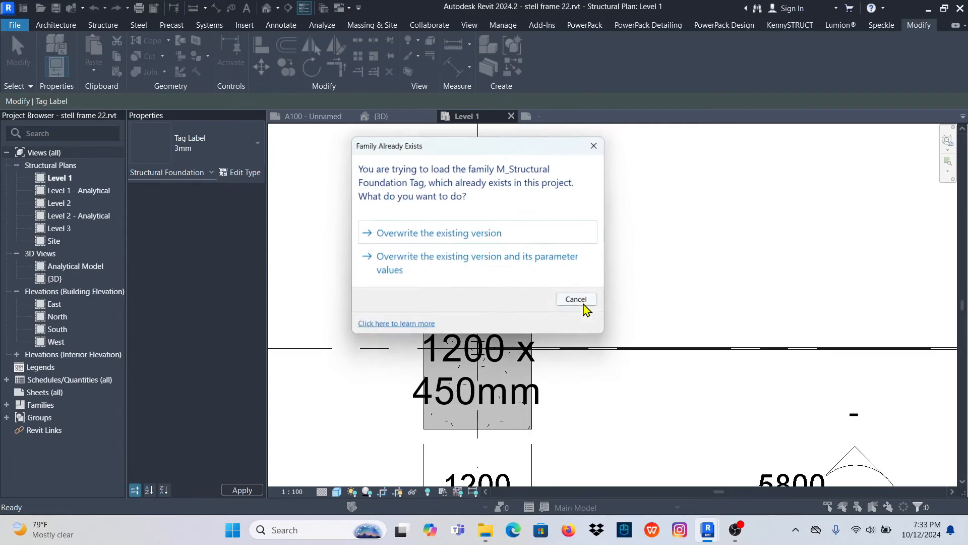
left_click(430, 262)
scroll(533, 304, "down", 6)
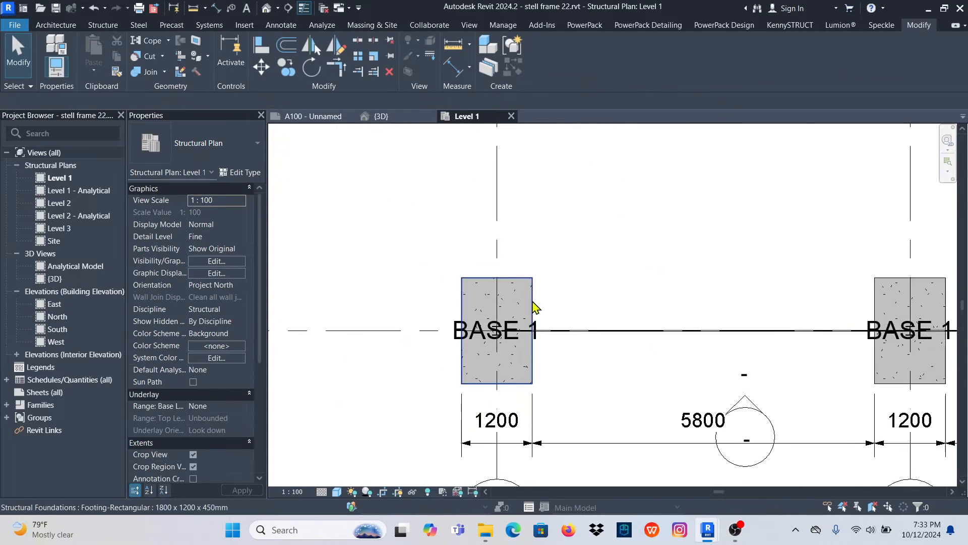
- Select all foundation tags in the plan and move them together about 1100 mm straight up, above their footings
scroll(512, 368, "up", 6)
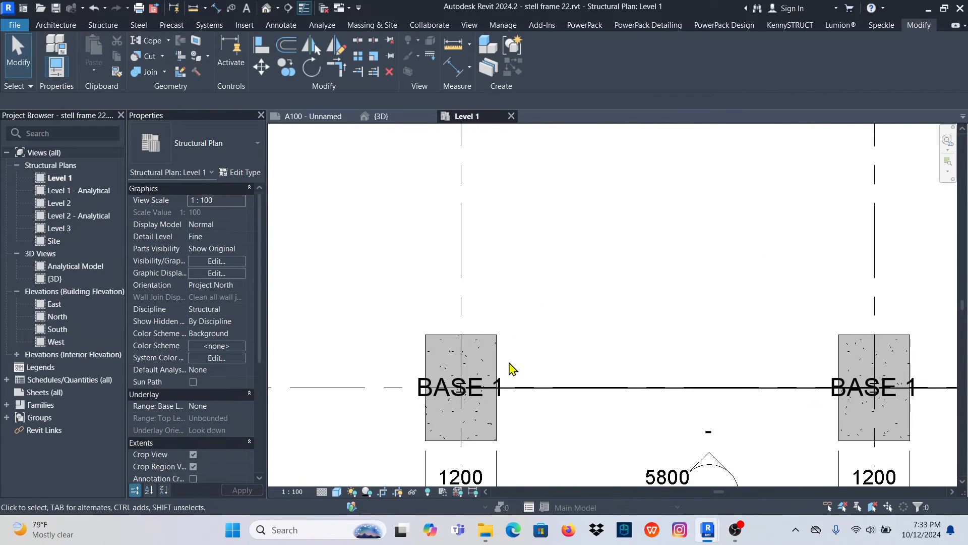
left_click(506, 391)
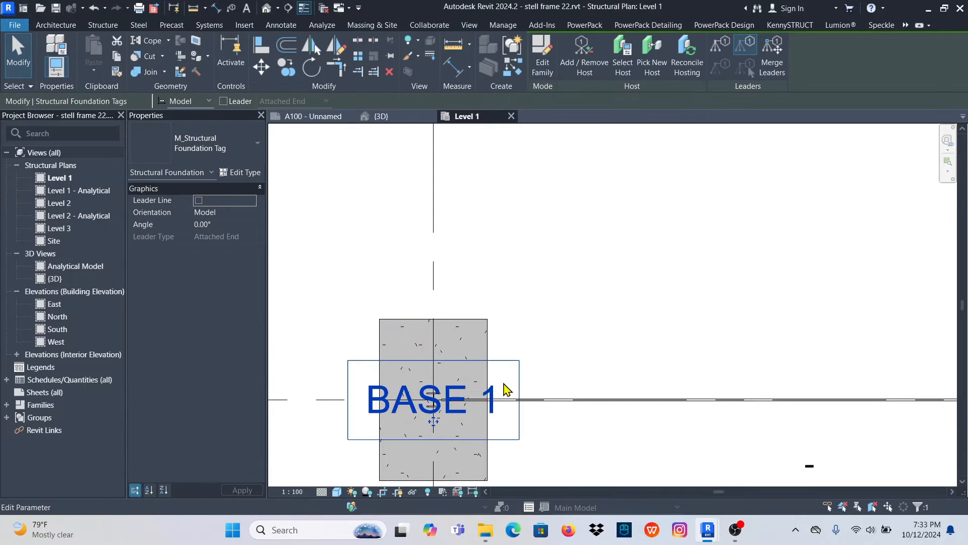
right_click(506, 390)
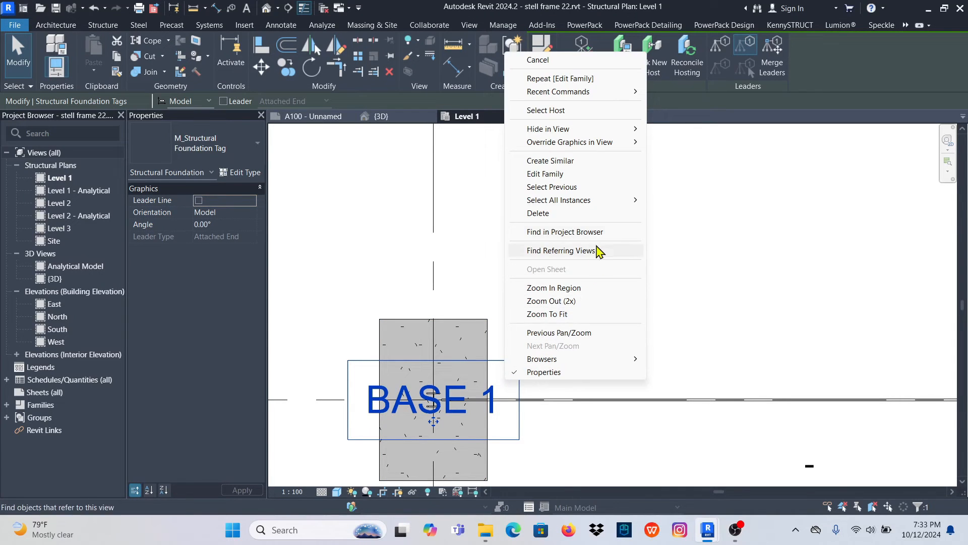
mouse_move(605, 202)
left_click(703, 199)
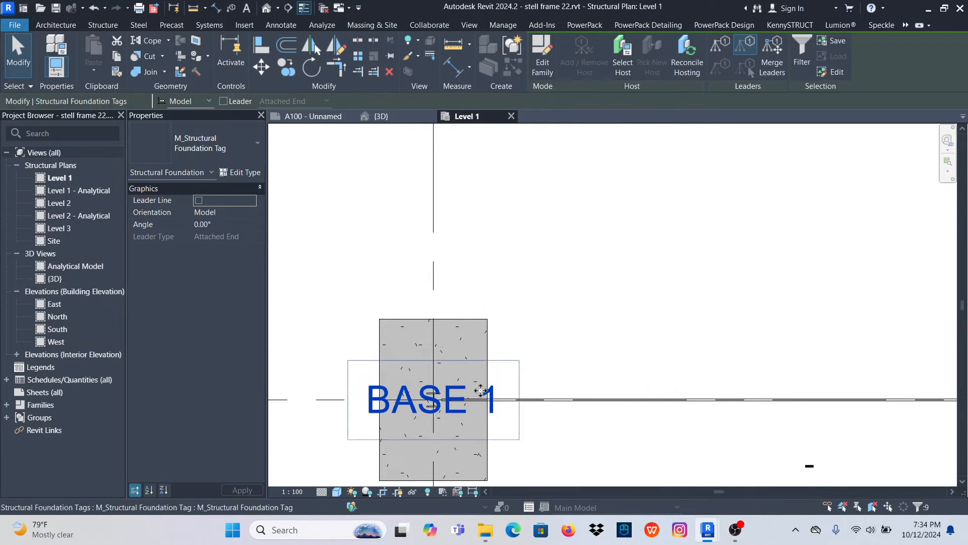
scroll(454, 395, "down", 5)
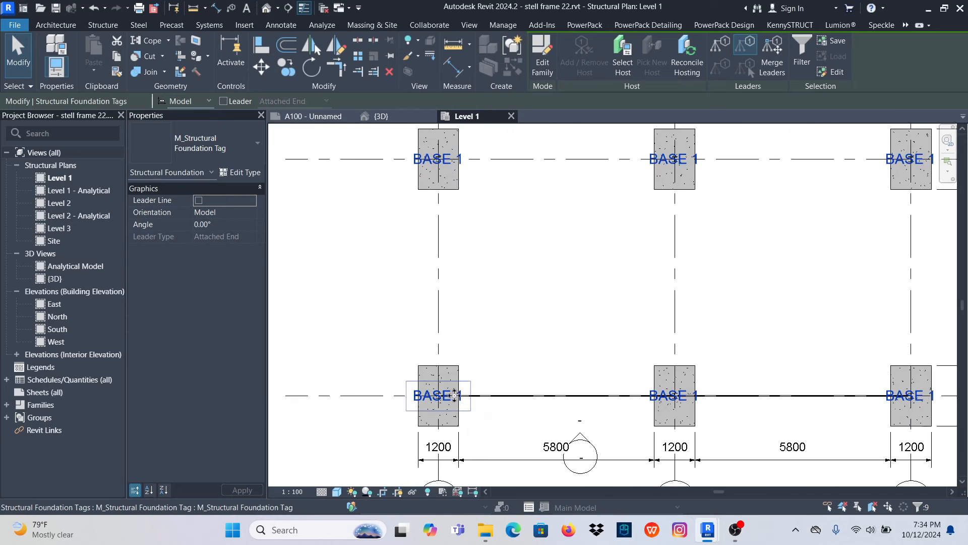
left_click(261, 67)
scroll(395, 400, "up", 5)
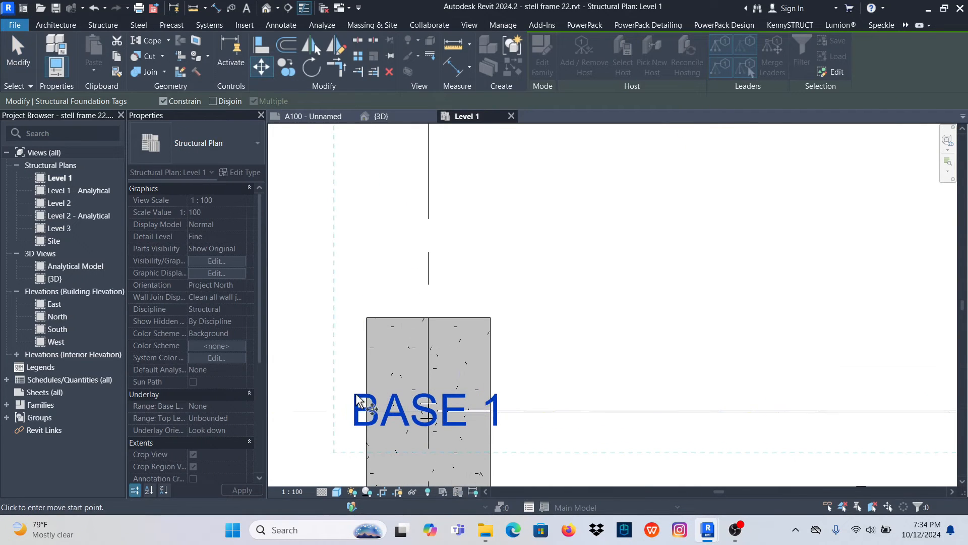
left_click(357, 394)
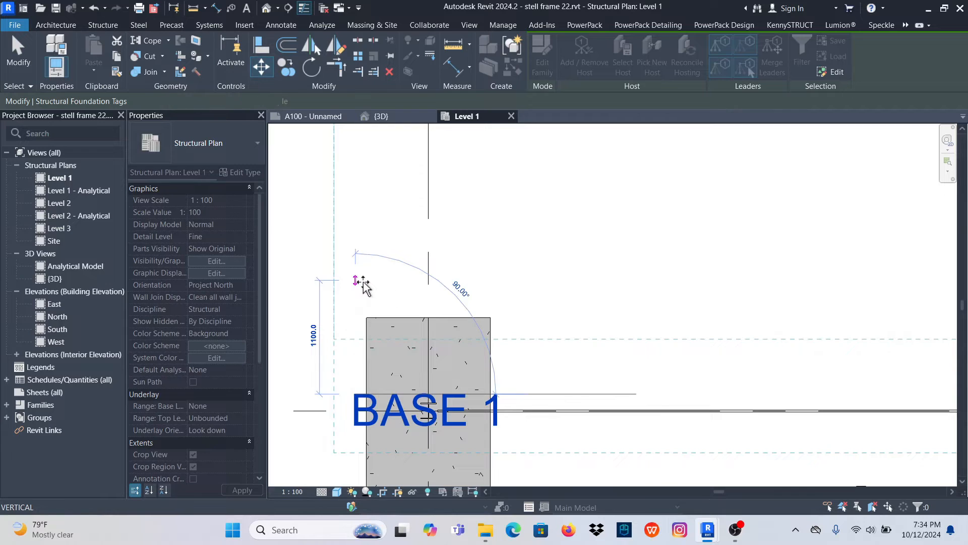
left_click(364, 286)
scroll(396, 318, "down", 6)
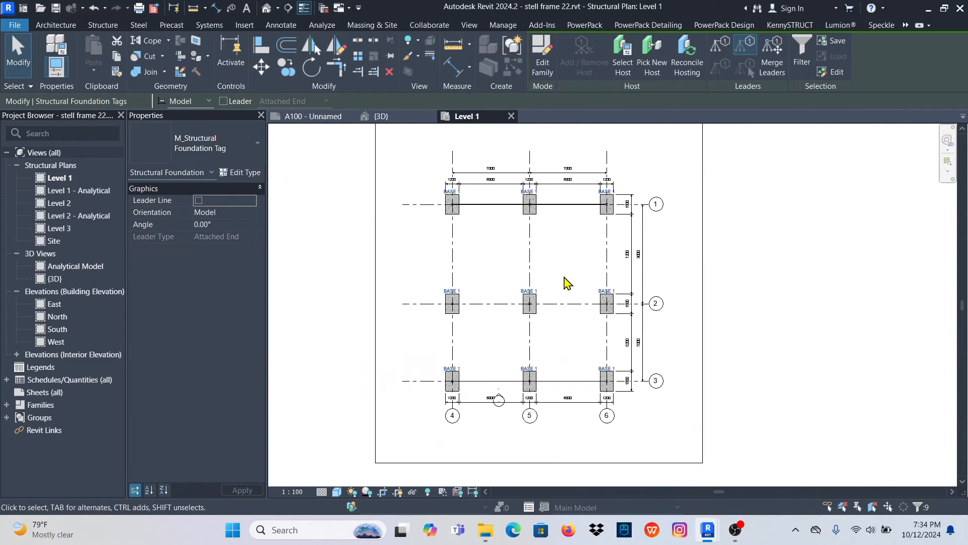
key("Escape")
scroll(525, 210, "up", 5)
scroll(499, 222, "down", 4)
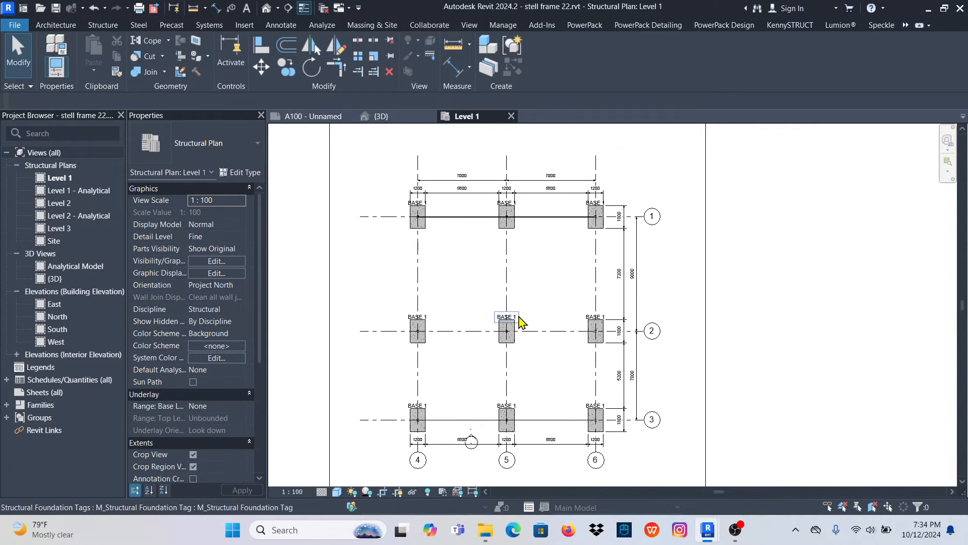
scroll(493, 292, "down", 2)
scroll(493, 318, "up", 4)
scroll(537, 348, "down", 2)
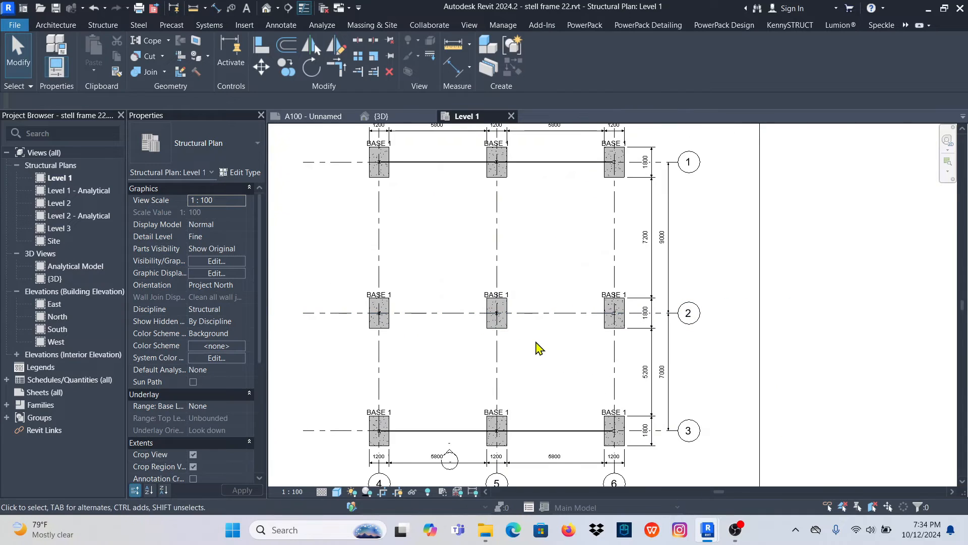
scroll(505, 338, "up", 2)
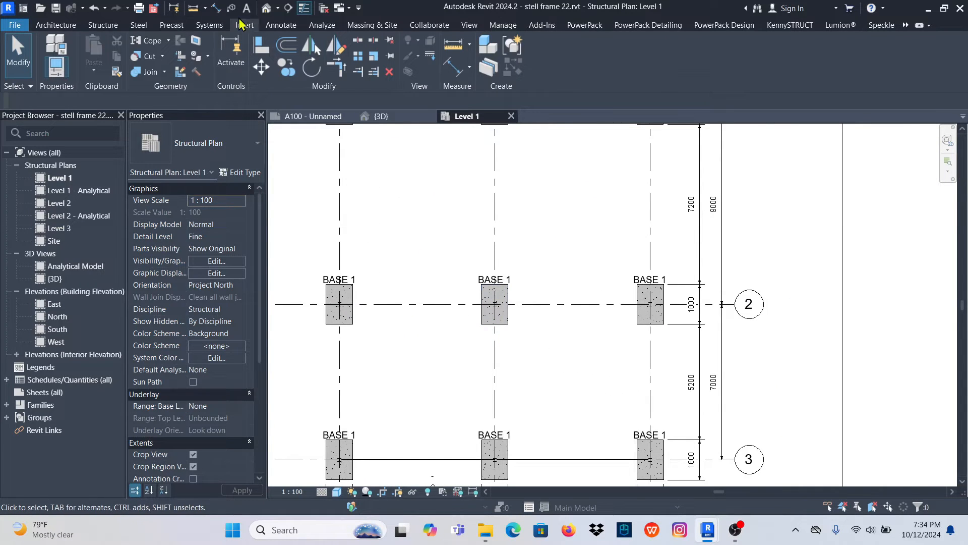
- Place an aligned dimension string above the footing at grids 5 and 2, from its right edge through its centre to its left edge
left_click(280, 25)
left_click(52, 48)
scroll(508, 320, "up", 3)
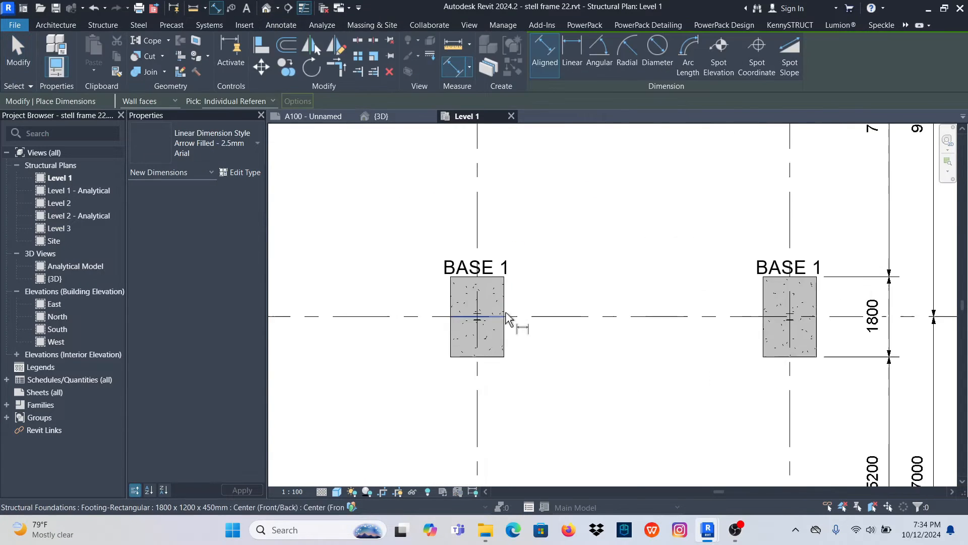
left_click(504, 297)
scroll(499, 311, "up", 3)
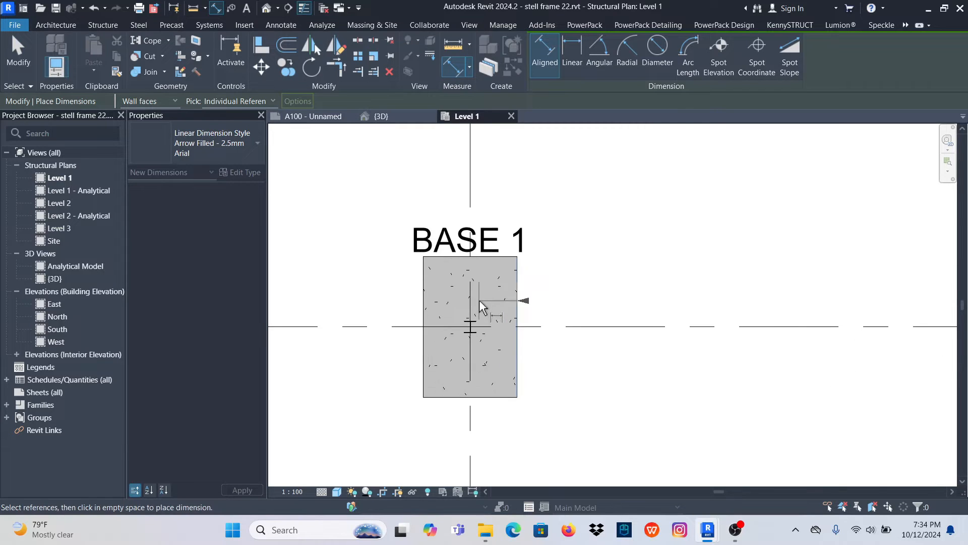
left_click(471, 293)
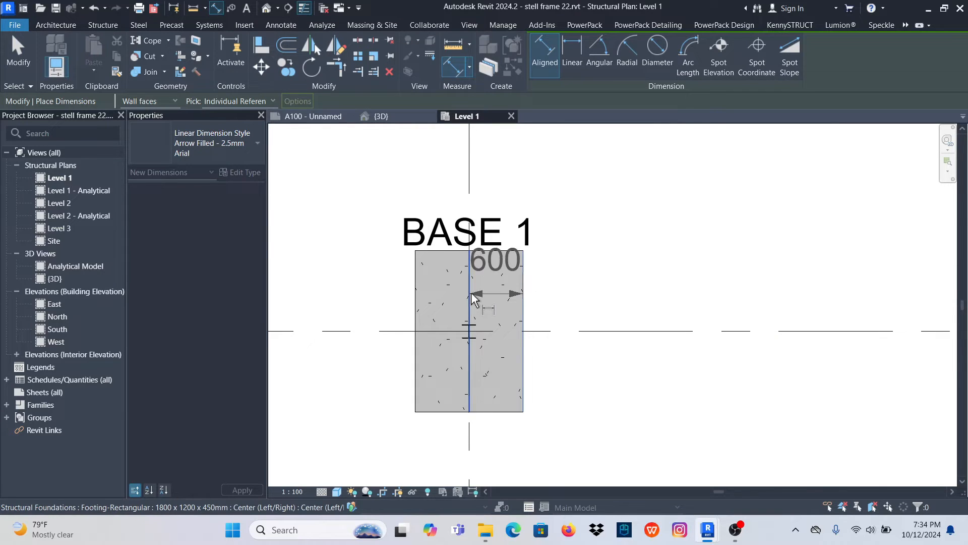
left_click(423, 296)
left_click(464, 197)
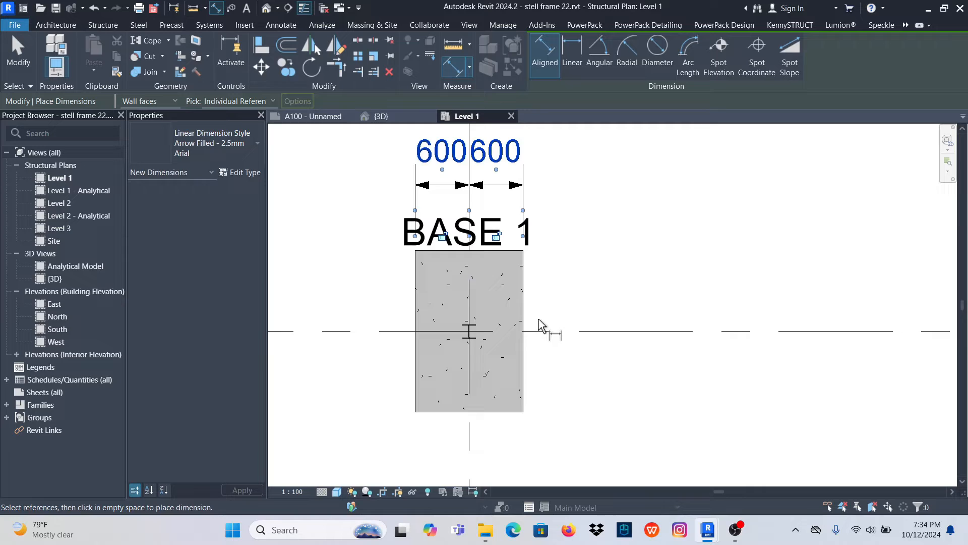
- Dimension the same footing from its lower edge to grid 2, placing the dimension on its right side, and end dimensioning
left_click(512, 413)
left_click(567, 331)
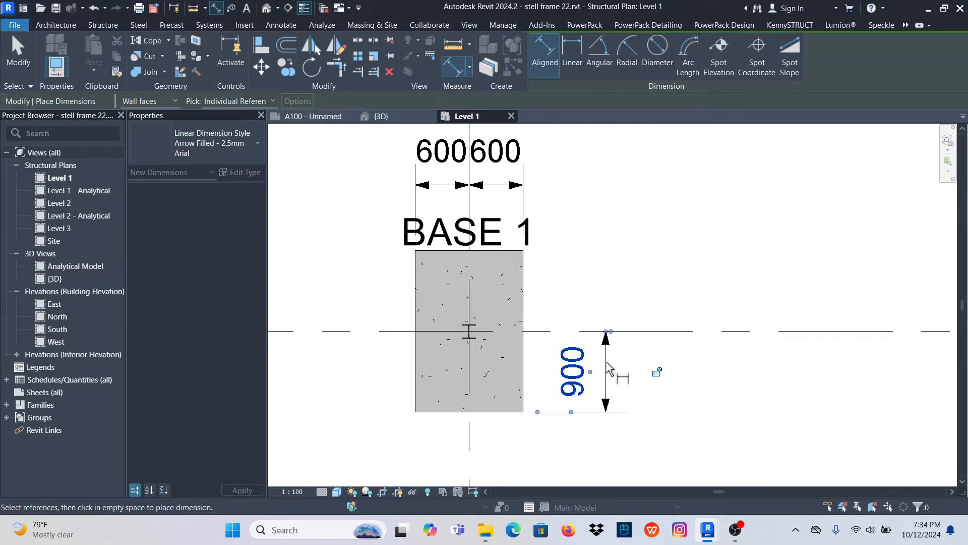
left_click(609, 369)
scroll(454, 309, "down", 3)
right_click(611, 206)
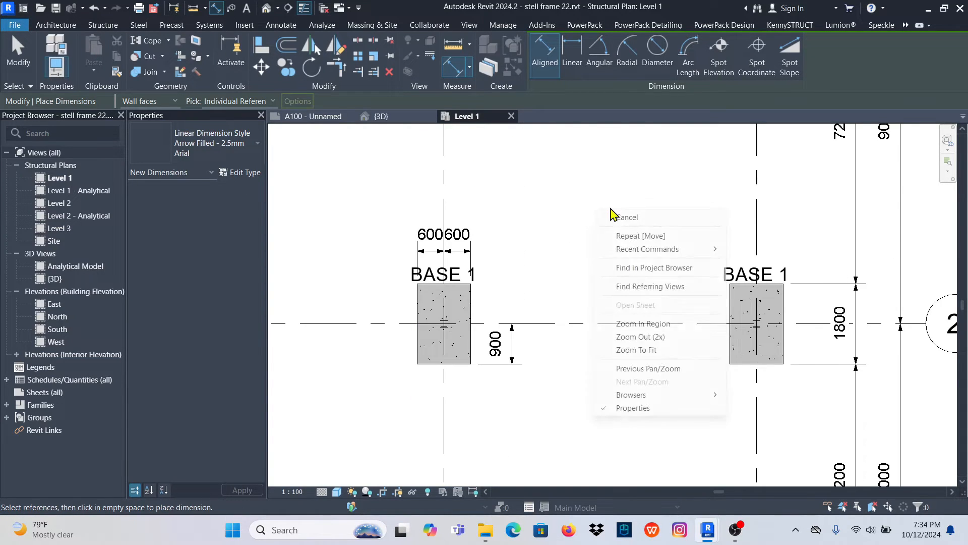
left_click(624, 216)
right_click(602, 199)
left_click(618, 209)
- Copy both footing dimensions onto the footing at grids 6 and 2, with Constrain off and Multiple on
left_click(496, 361)
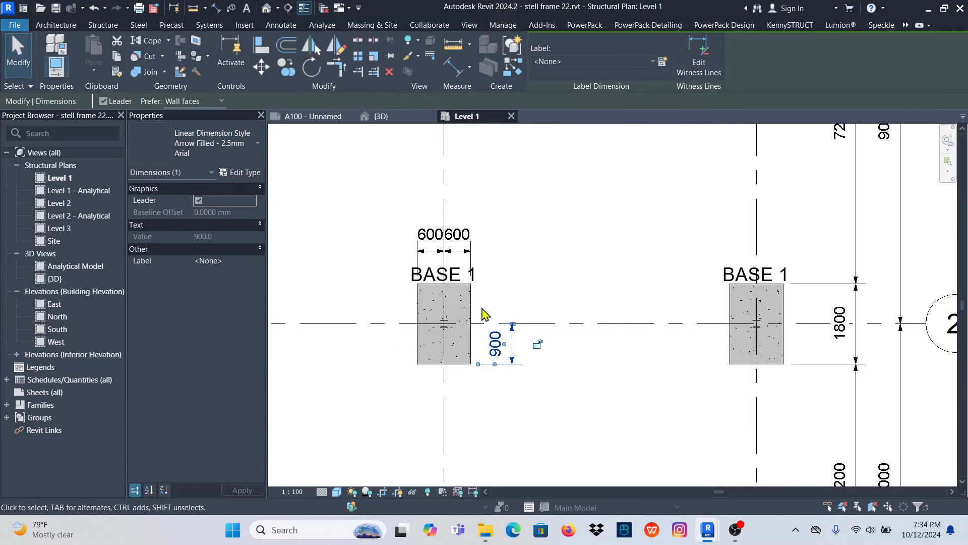
scroll(404, 274, "up", 2)
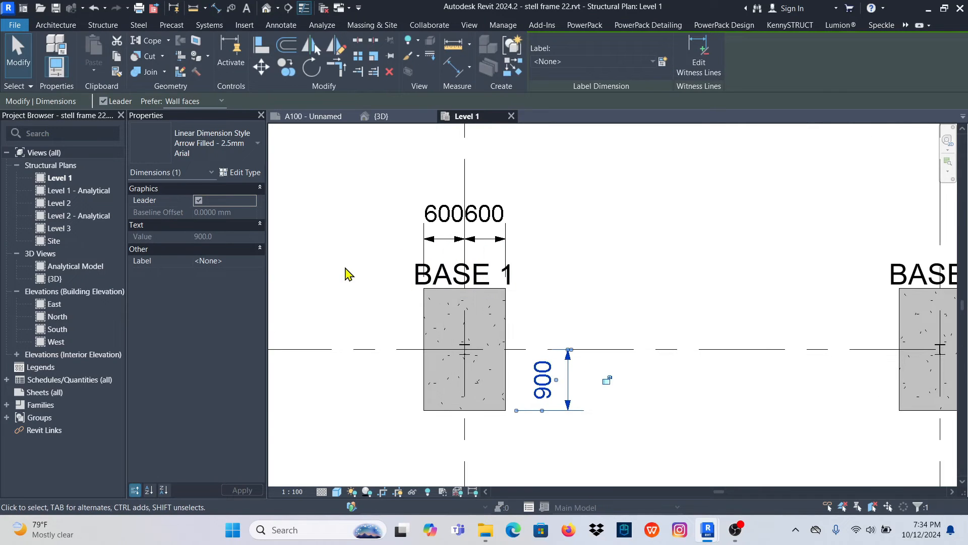
left_click(416, 279, "ctrl")
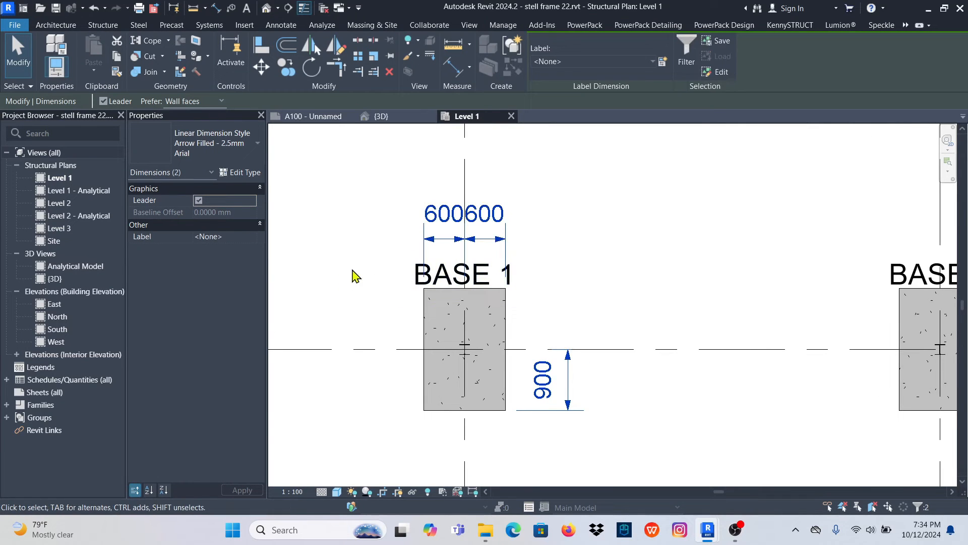
left_click(285, 69)
scroll(429, 287, "down", 3)
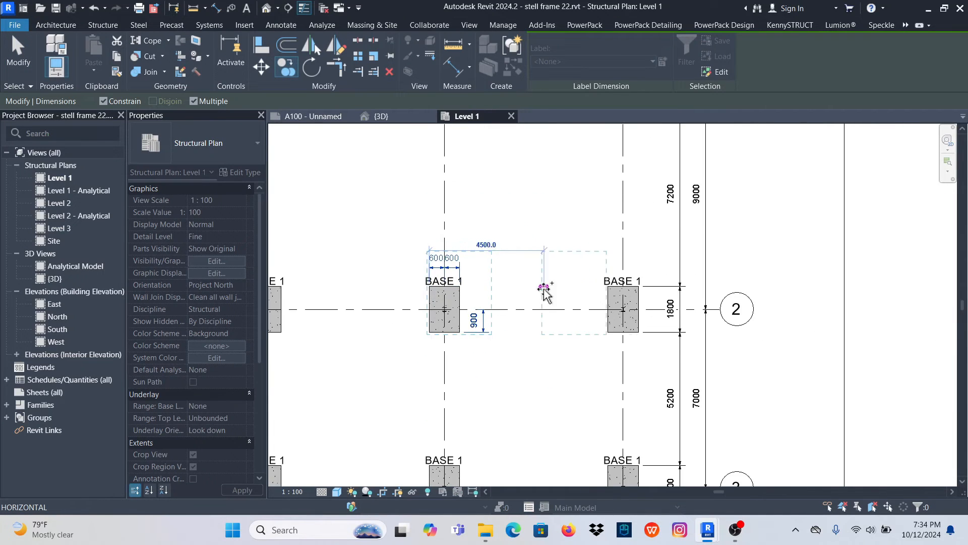
scroll(621, 296, "up", 4)
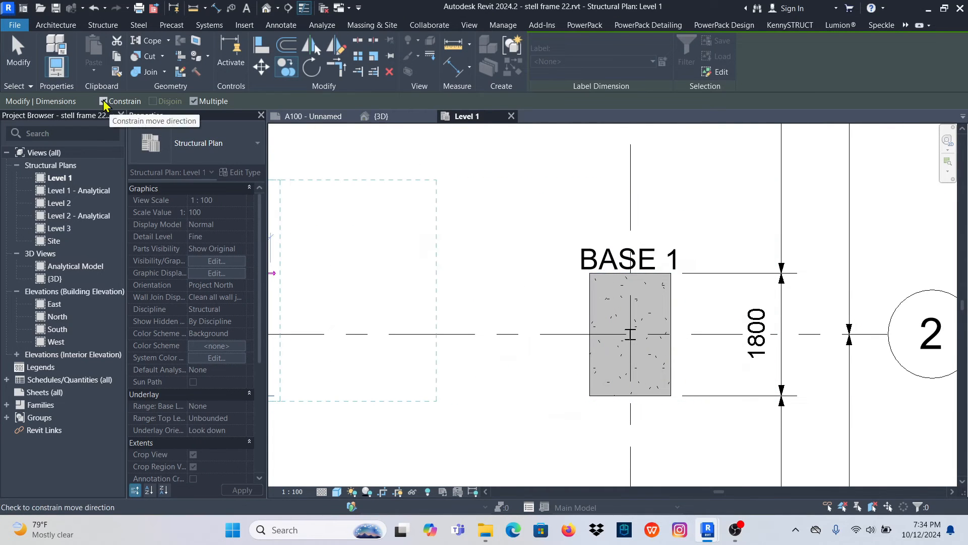
scroll(645, 268, "down", 3)
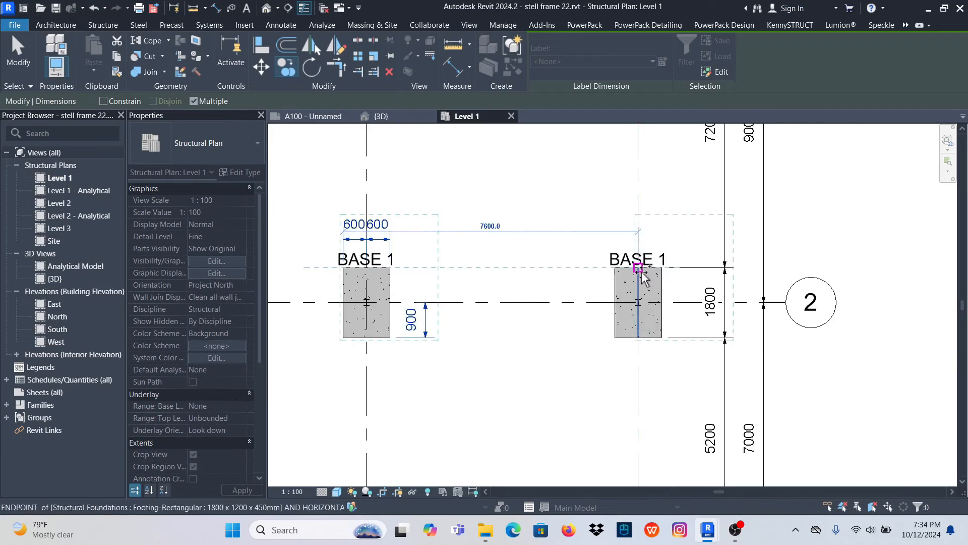
scroll(624, 274, "up", 4)
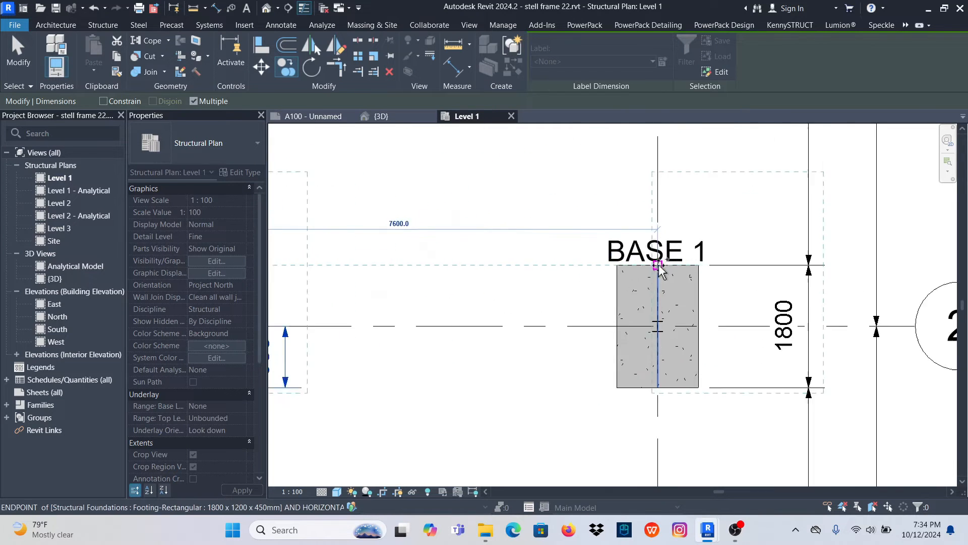
scroll(609, 271, "down", 6)
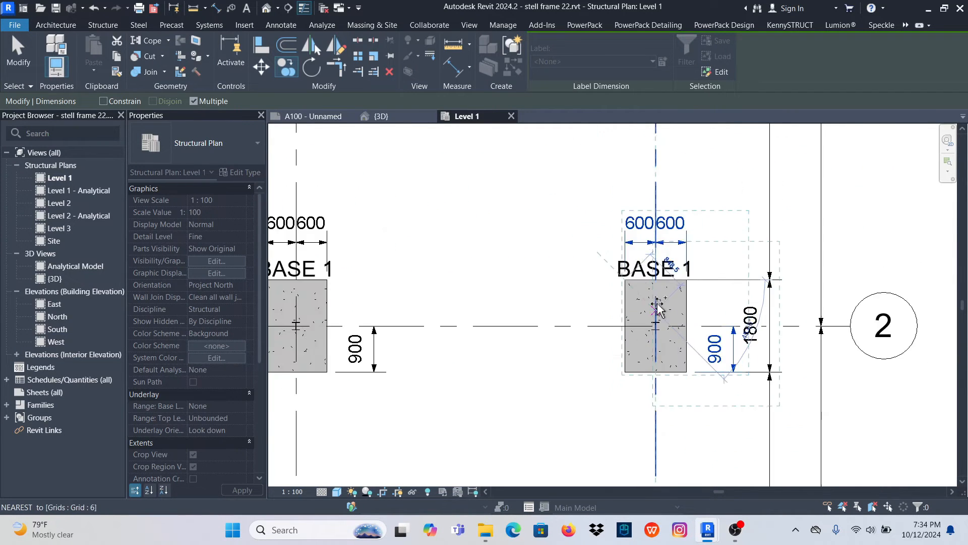
- Place another copy of the dimensions on the footing at grids 4 and 2, aligned to its upper-left corner
scroll(492, 293, "up", 3)
scroll(488, 287, "up", 2)
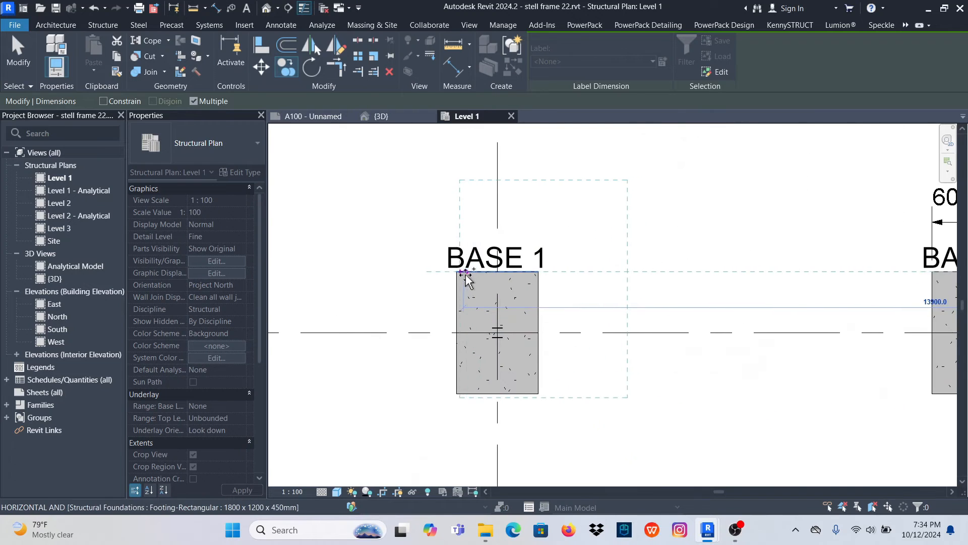
scroll(457, 275, "down", 4)
- Place copies of the dimensions on the three footings along grid 1, aligned to each footing's upper-left corner
scroll(477, 211, "up", 3)
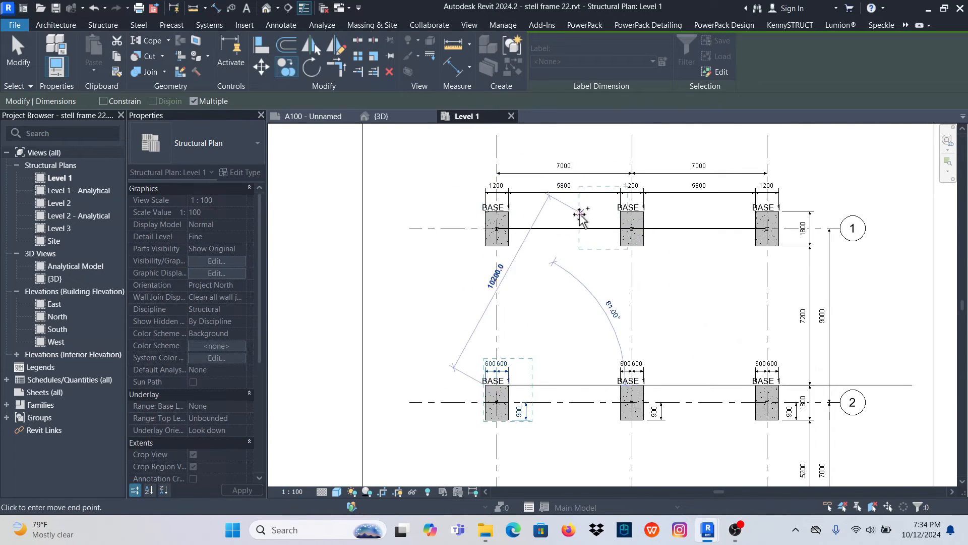
scroll(477, 211, "up", 3)
scroll(410, 242, "down", 5)
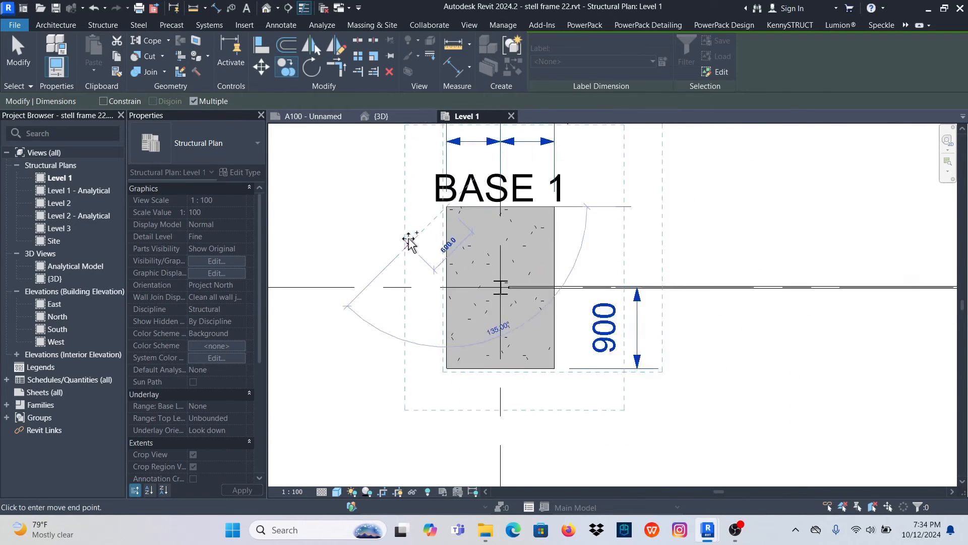
scroll(588, 242, "up", 5)
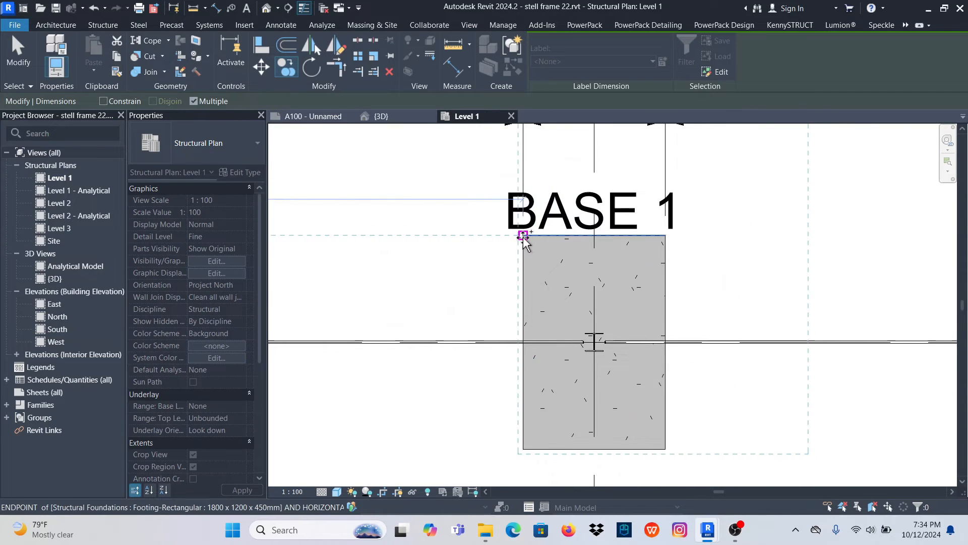
scroll(525, 243, "down", 5)
- Place copies of the dimensions on the three footings along grid 3 and end the Copy command
scroll(506, 401, "up", 3)
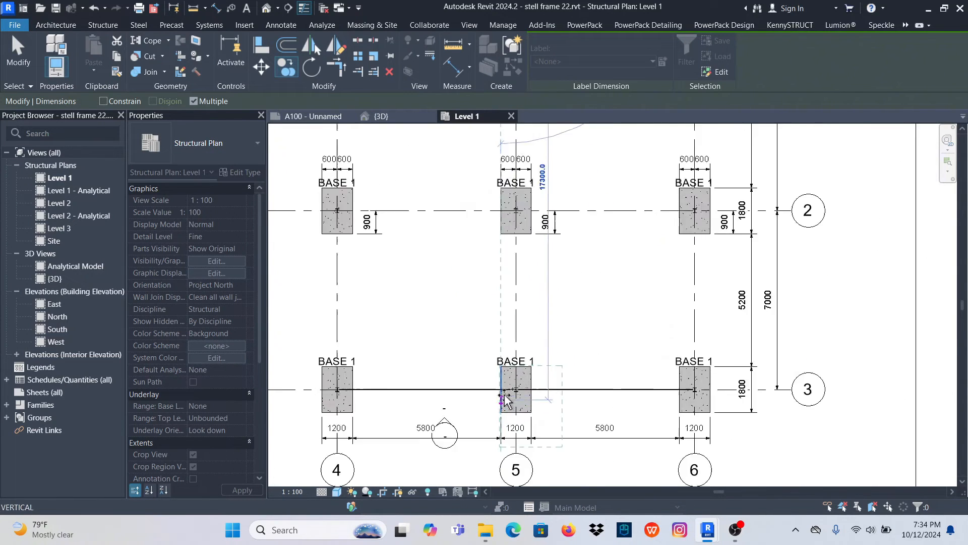
scroll(506, 401, "up", 3)
left_click(496, 339)
scroll(530, 328, "down", 5)
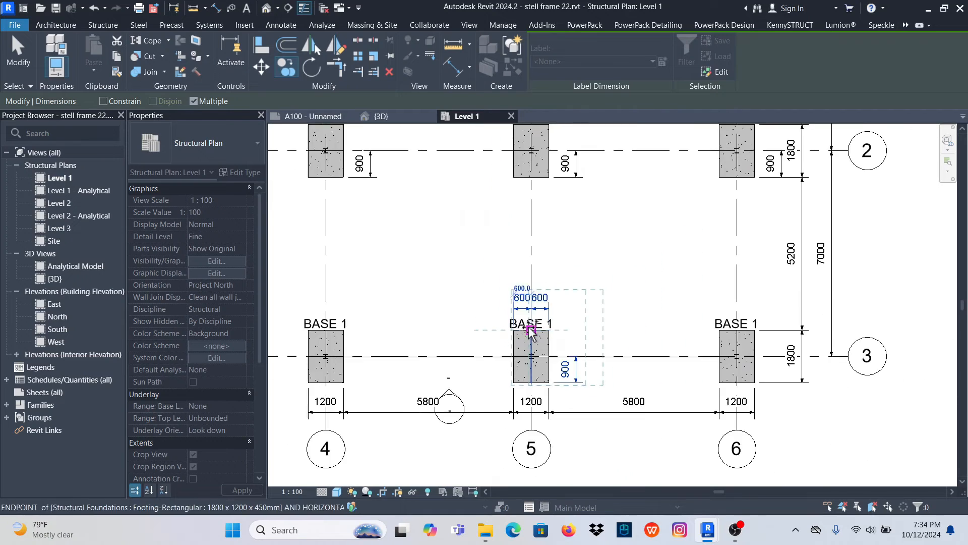
scroll(655, 340, "up", 5)
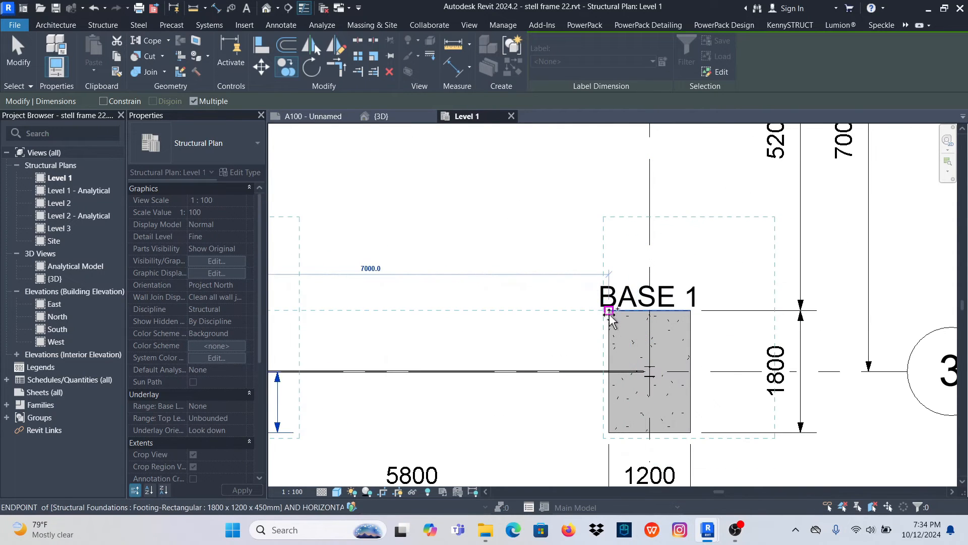
left_click(610, 311)
scroll(609, 315, "down", 5)
scroll(456, 329, "up", 5)
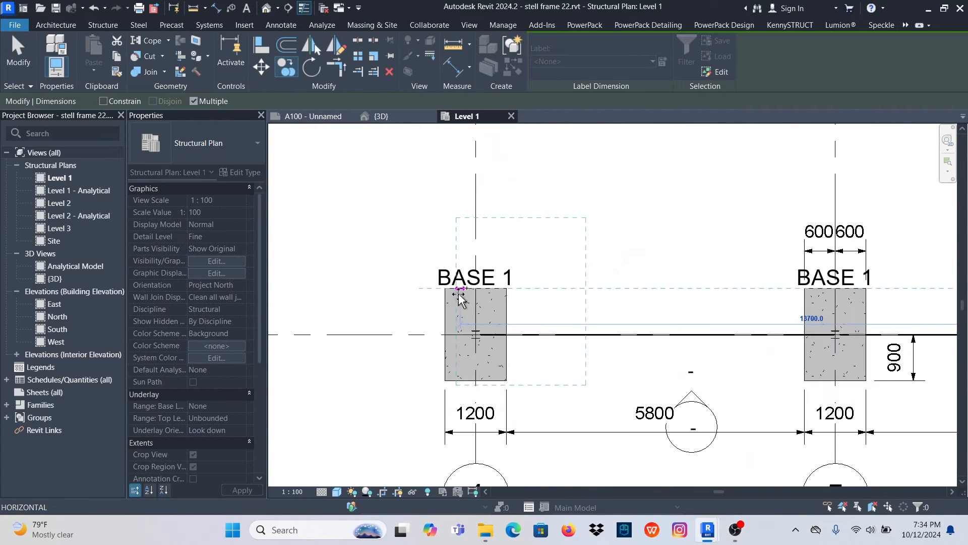
left_click(446, 296)
scroll(444, 302, "down", 5)
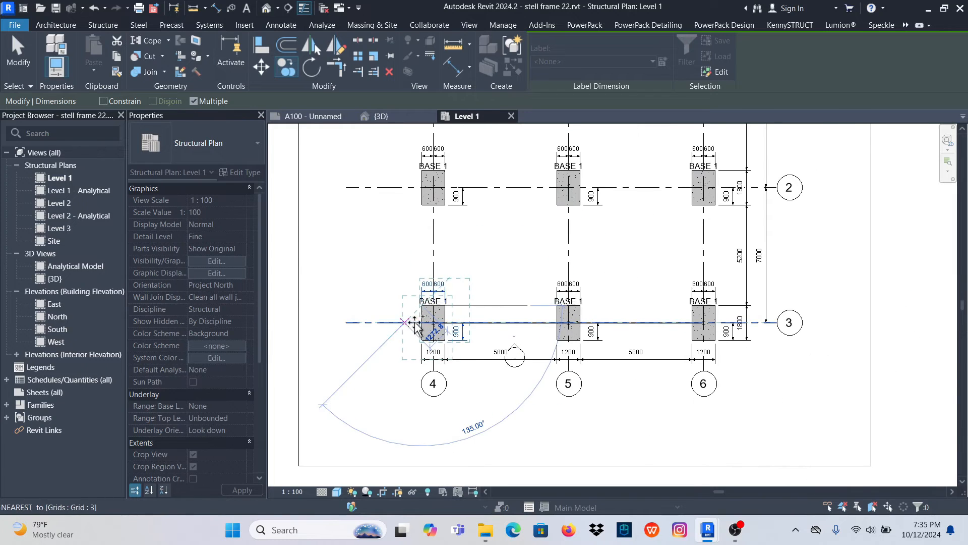
left_click(19, 56)
- Turn off Crop Region Visible for the Level 1 plan, keeping Crop View on
scroll(519, 317, "down", 3)
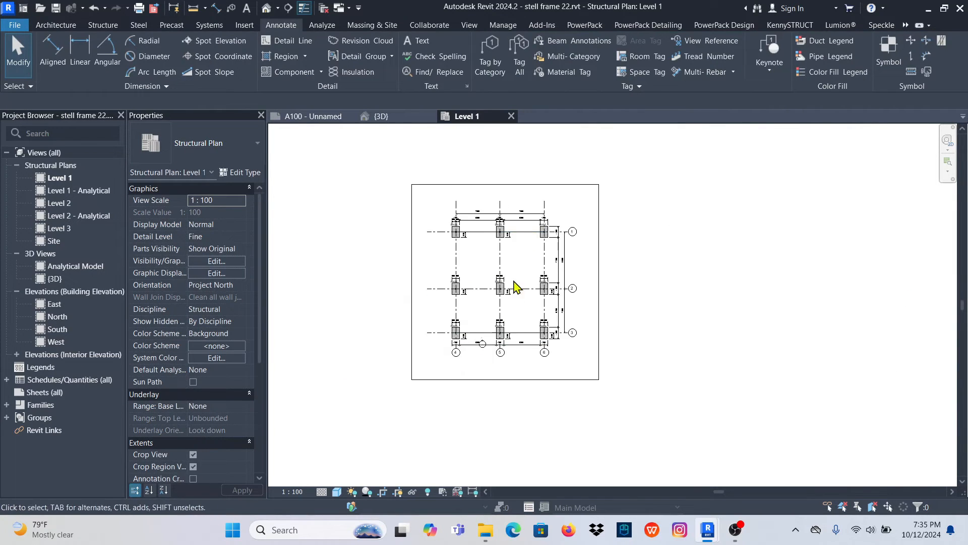
scroll(496, 261, "up", 5)
scroll(565, 195, "down", 3)
scroll(494, 194, "down", 3)
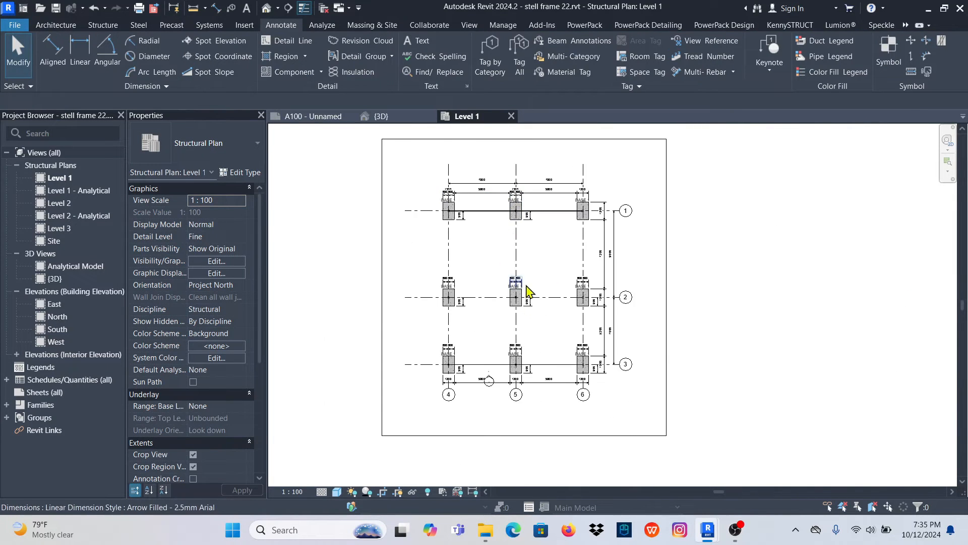
scroll(500, 312, "up", 2)
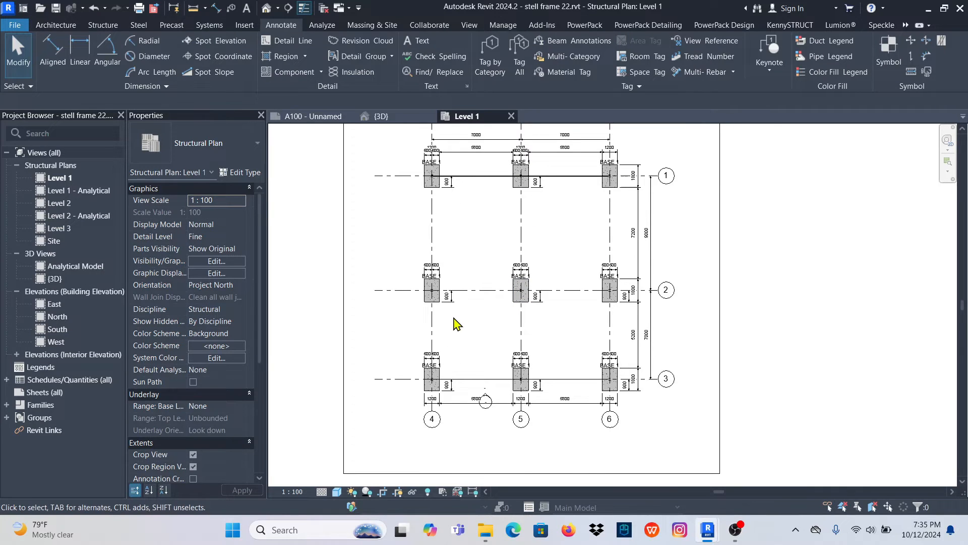
left_click(193, 467)
scroll(530, 233, "down", 3)
scroll(530, 313, "up", 3)
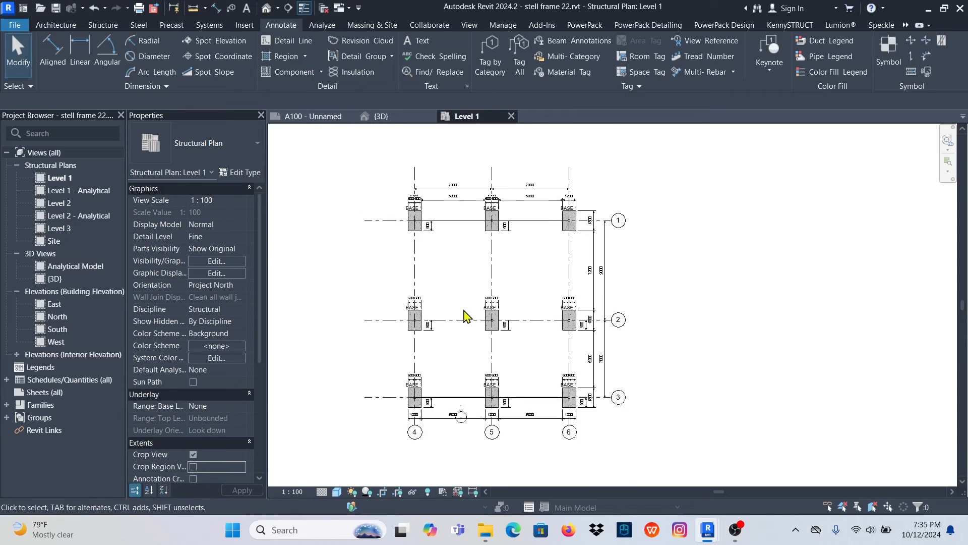
scroll(466, 316, "down", 1)
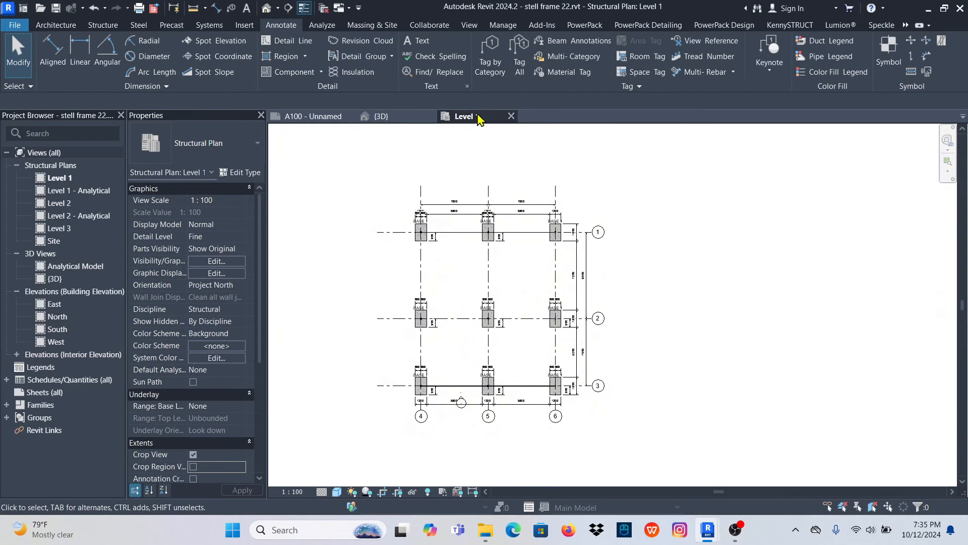
- Open the Level 2 structural plan and add an aligned dimension string across grids 3, 2 and 1 beside the grid 6 edge
double_click(63, 204)
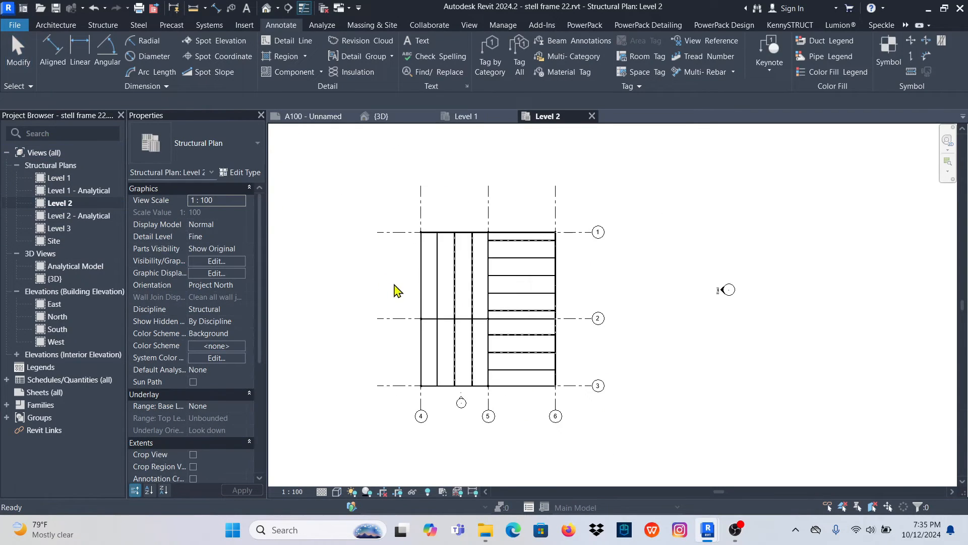
scroll(469, 316, "up", 3)
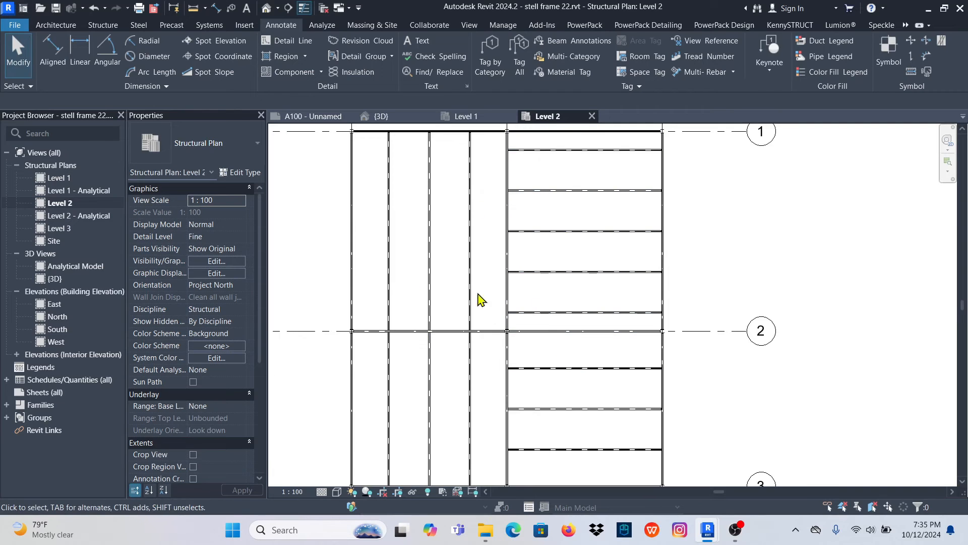
scroll(479, 300, "down", 3)
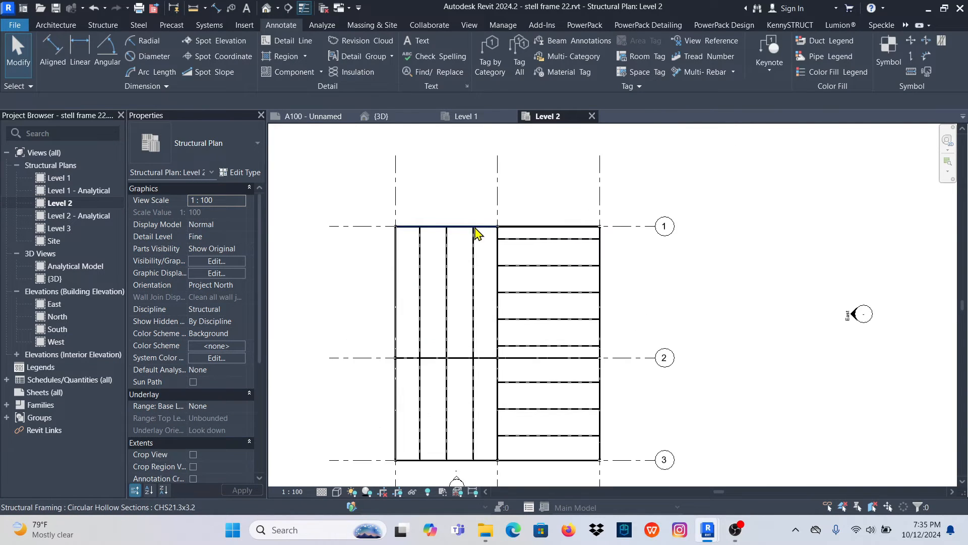
scroll(615, 399, "up", 2)
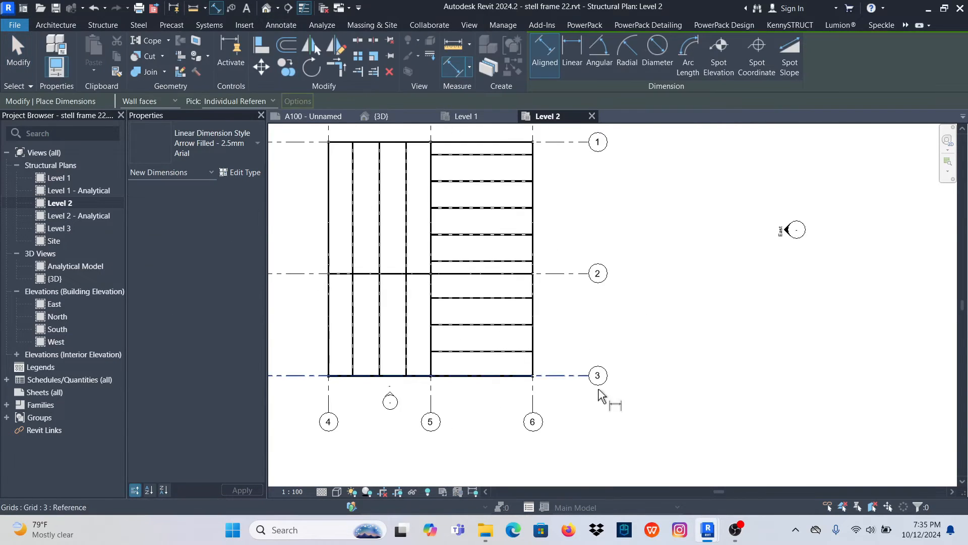
left_click(573, 377)
left_click(569, 275)
left_click(568, 143)
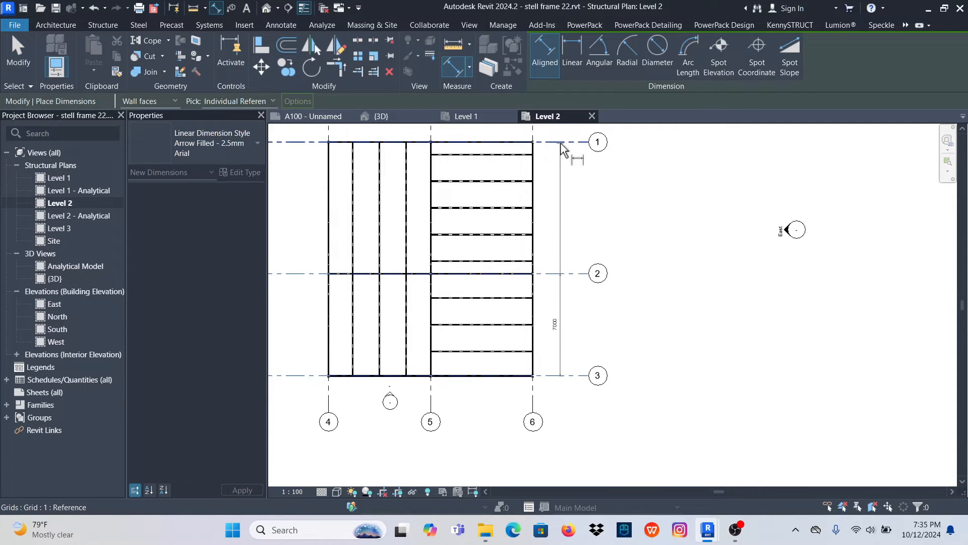
scroll(574, 262, "down", 1)
scroll(568, 256, "up", 1)
left_click(558, 255)
- Add an aligned dimension string across grids 6, 5 and 4, just above the frame's grid 1 edge
scroll(560, 229, "up", 3)
middle_click_drag(560, 229, 609, 348)
scroll(609, 348, "down", 1)
left_click(569, 254)
left_click(434, 258)
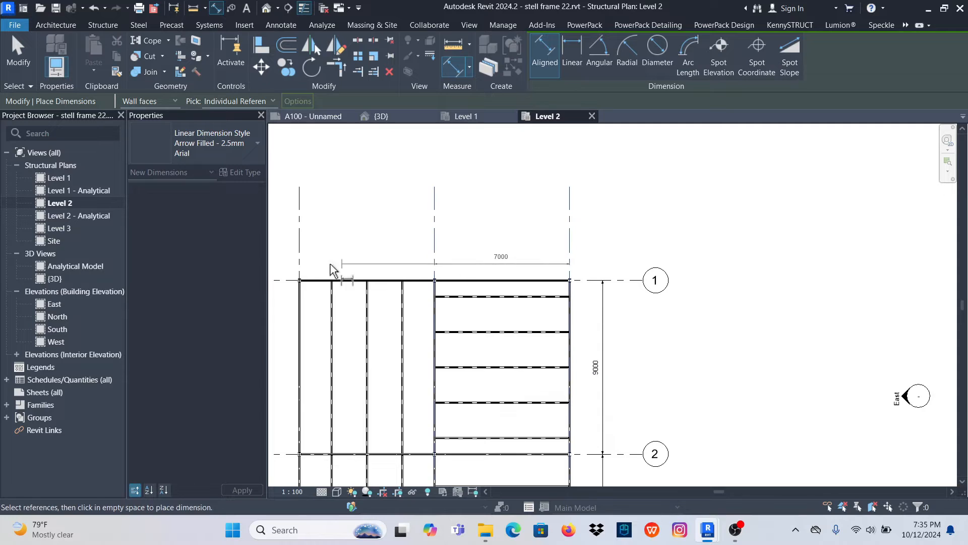
left_click(299, 262)
left_click(402, 261)
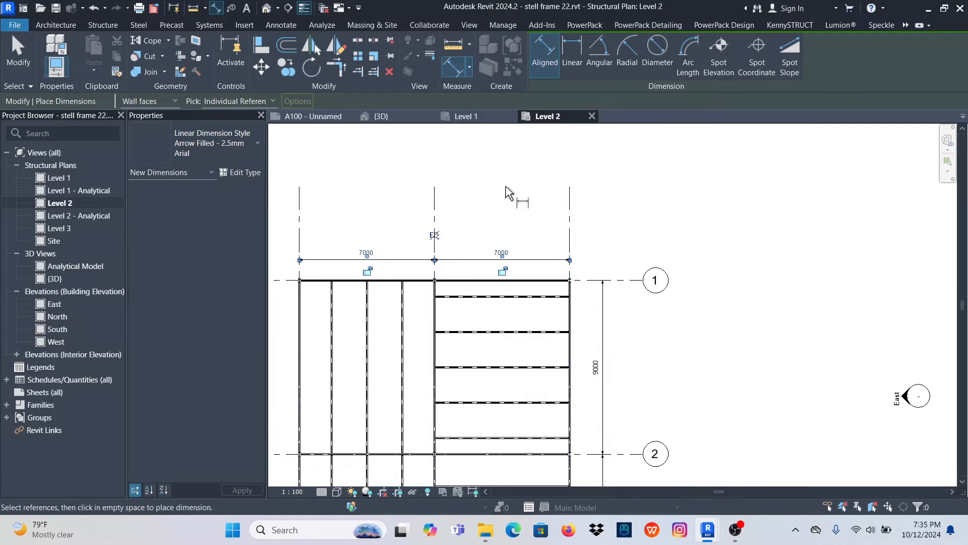
- Add an aligned dimension string across grids 3, 2 and 1 outside the grid 4 edge, and end the dimension command
scroll(364, 423, "down", 2)
scroll(371, 428, "up", 2)
left_click(373, 421)
left_click(372, 303)
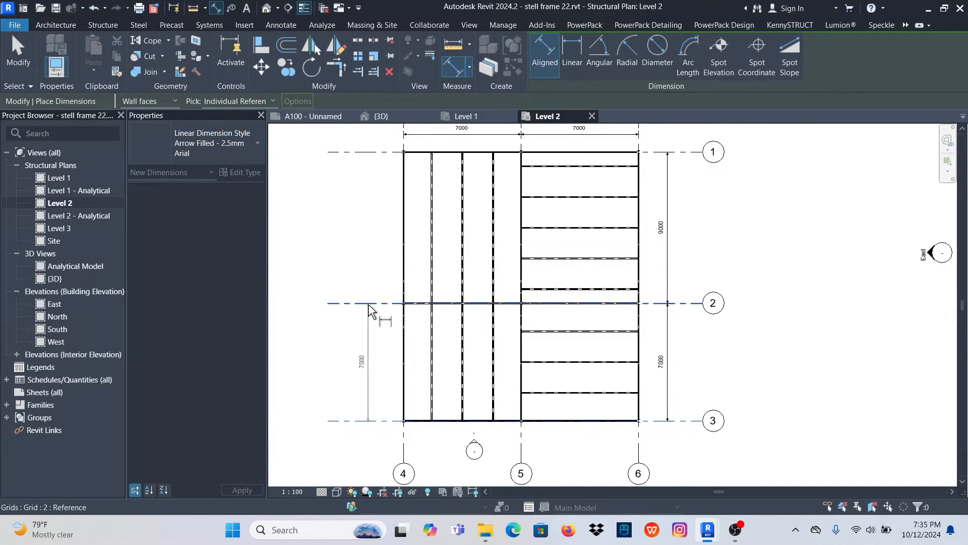
left_click(373, 153)
left_click(373, 204)
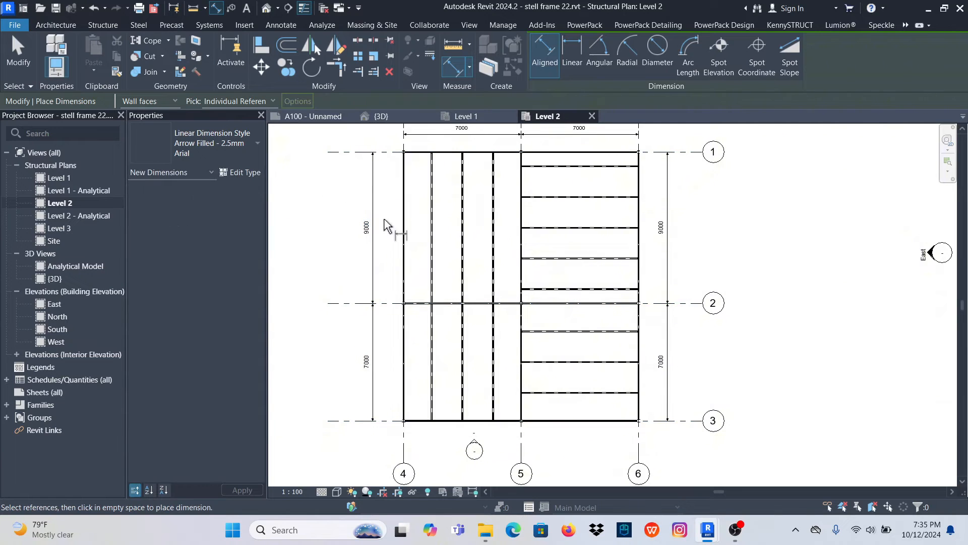
scroll(388, 221, "down", 2)
scroll(537, 227, "up", 2)
right_click(545, 204)
left_click(571, 213)
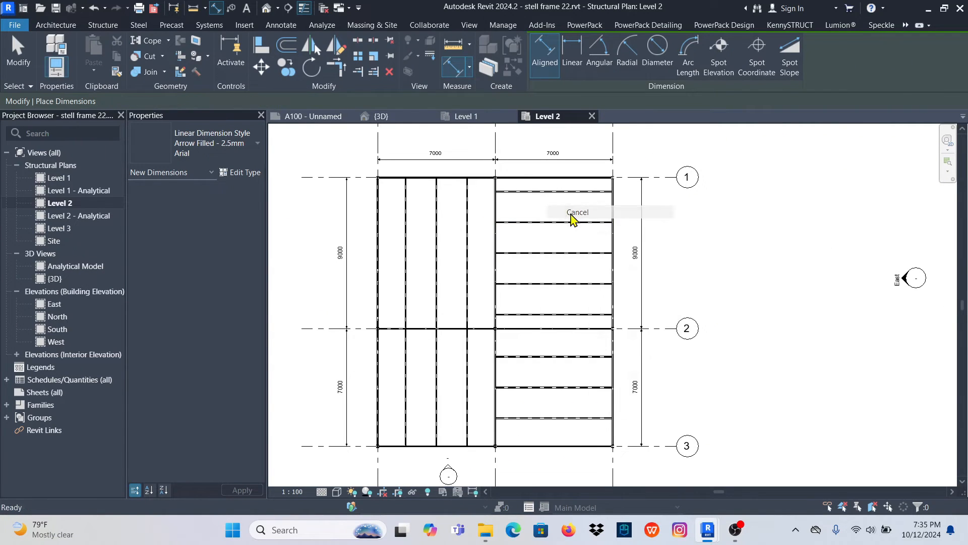
right_click(552, 205)
left_click(584, 215)
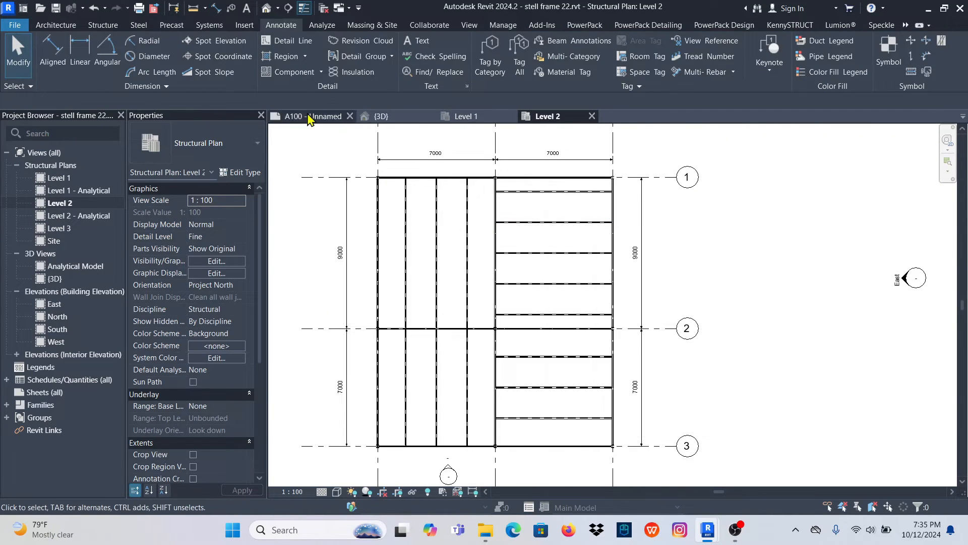
- Tag by category the grid 4 beam and the three parallel beams beside it, between grids 1 and 2
left_click(490, 53)
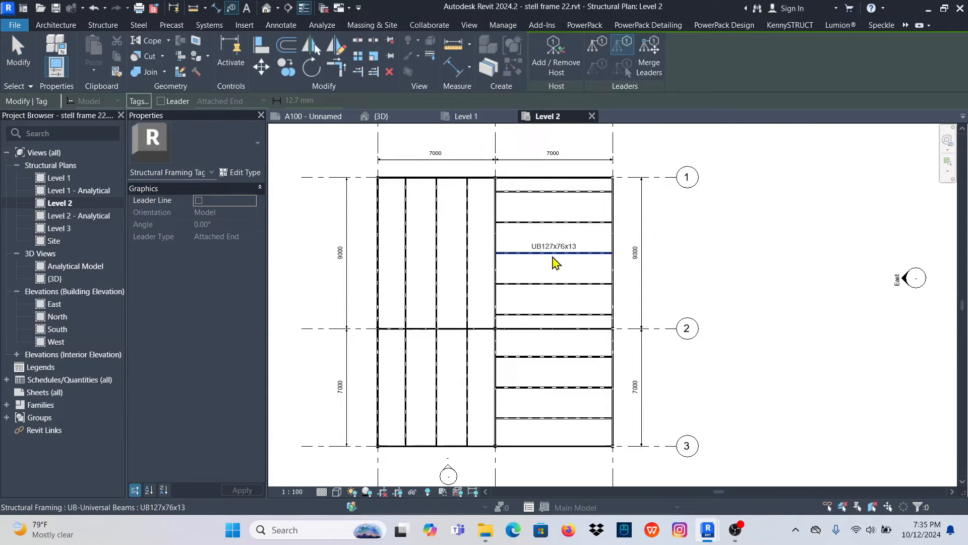
scroll(539, 267, "up", 5)
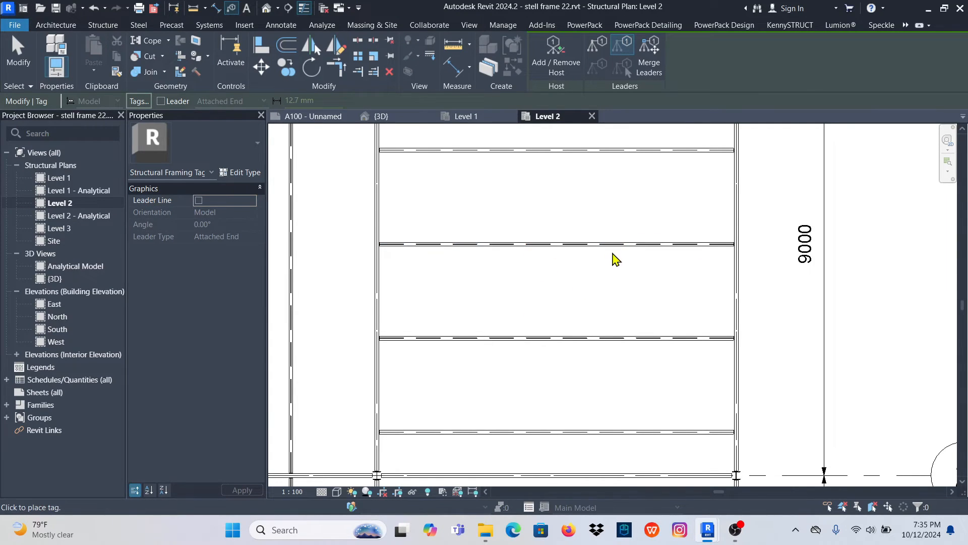
scroll(612, 259, "down", 4)
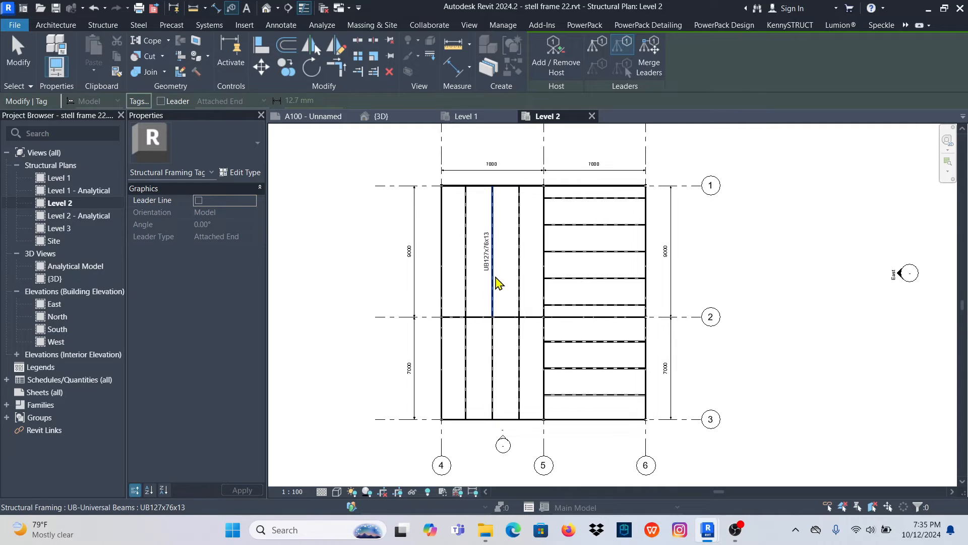
left_click(447, 272)
left_click(465, 270)
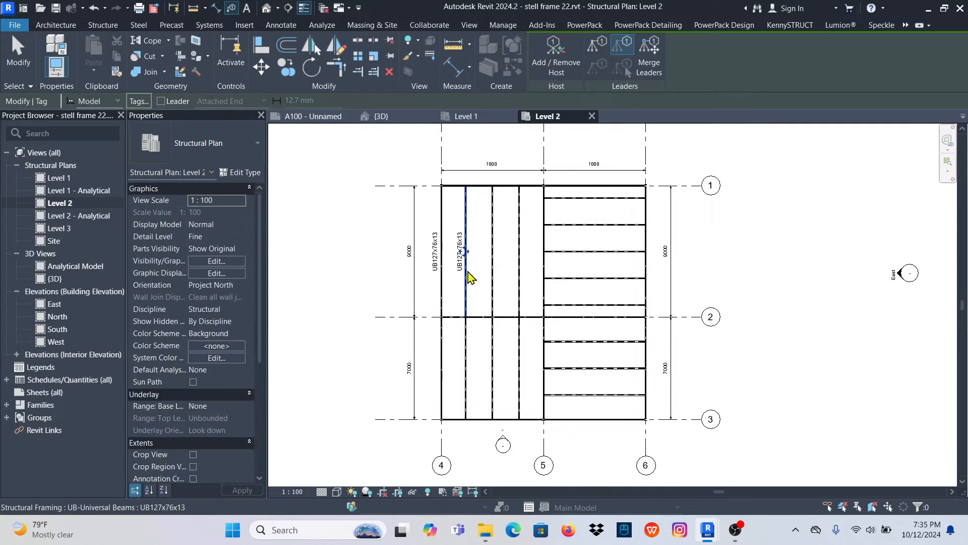
left_click(497, 276)
left_click(517, 281)
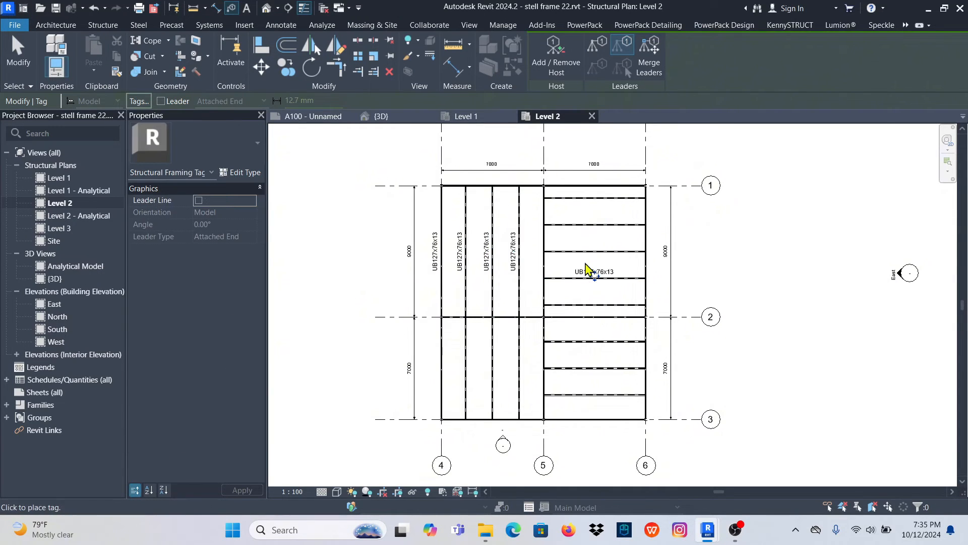
- Tag the four intermediate beams nearest grid 1 in the bay between grids 5 and 6
left_click(586, 261)
left_click(588, 230)
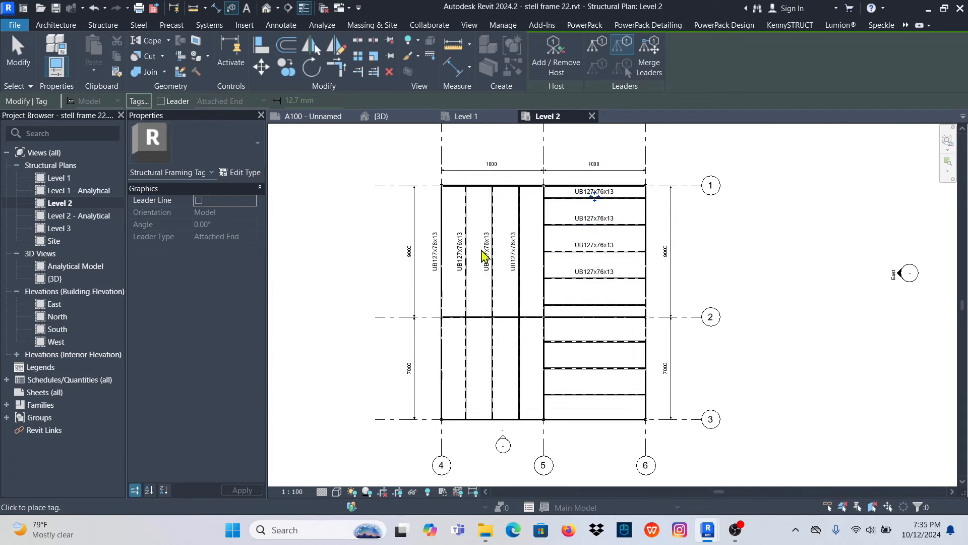
scroll(522, 256, "up", 4)
scroll(508, 293, "down", 4)
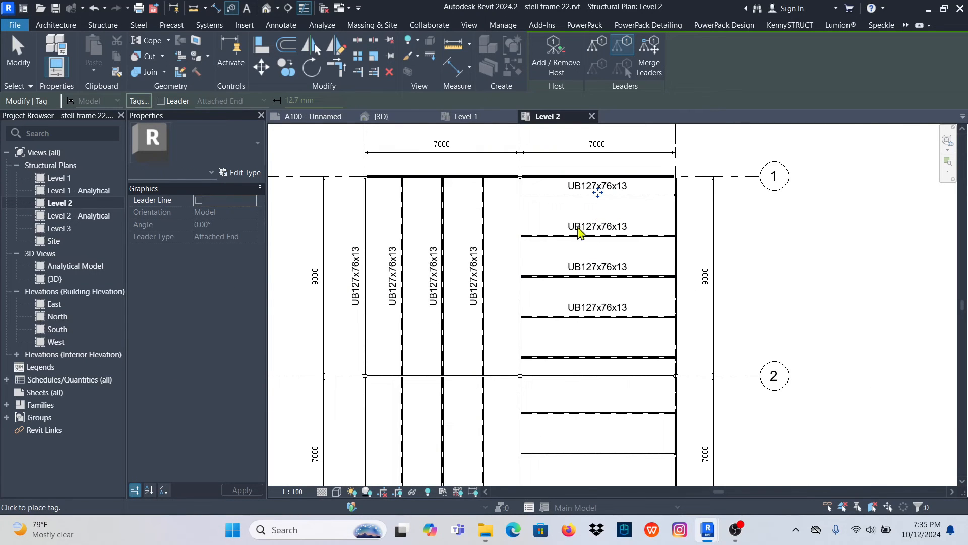
scroll(425, 280, "down", 3)
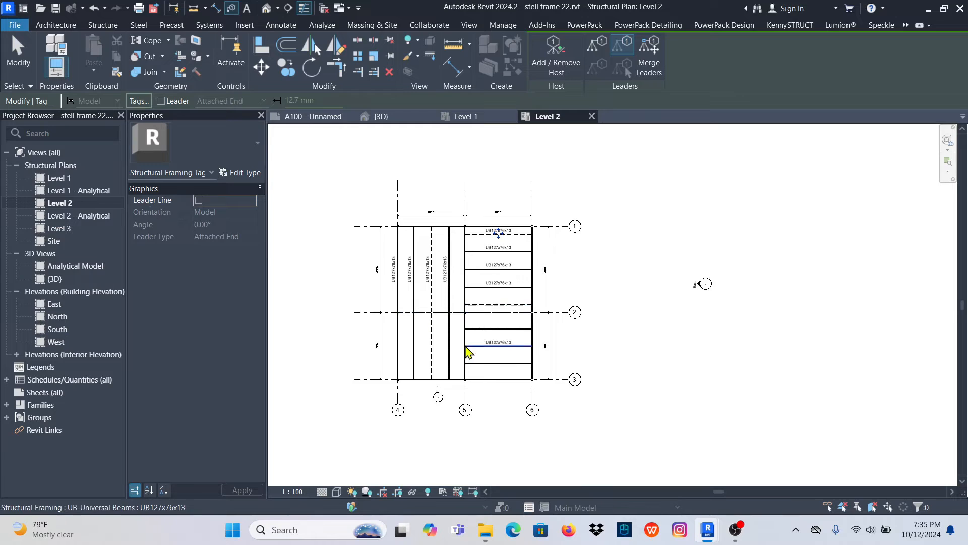
- Tag the grid 4 beam and the three parallel beams beside it, between grids 2 and 3
scroll(410, 331, "up", 2)
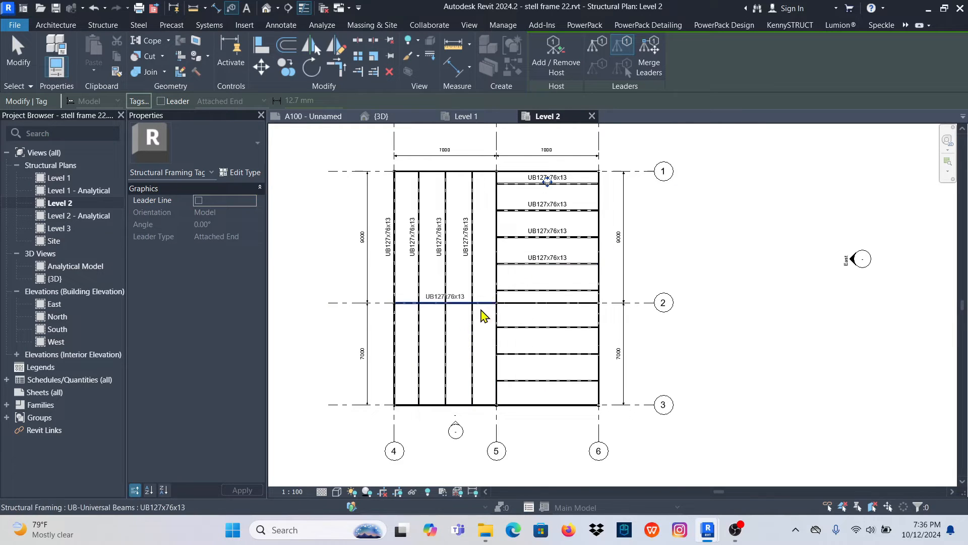
scroll(454, 330, "up", 2)
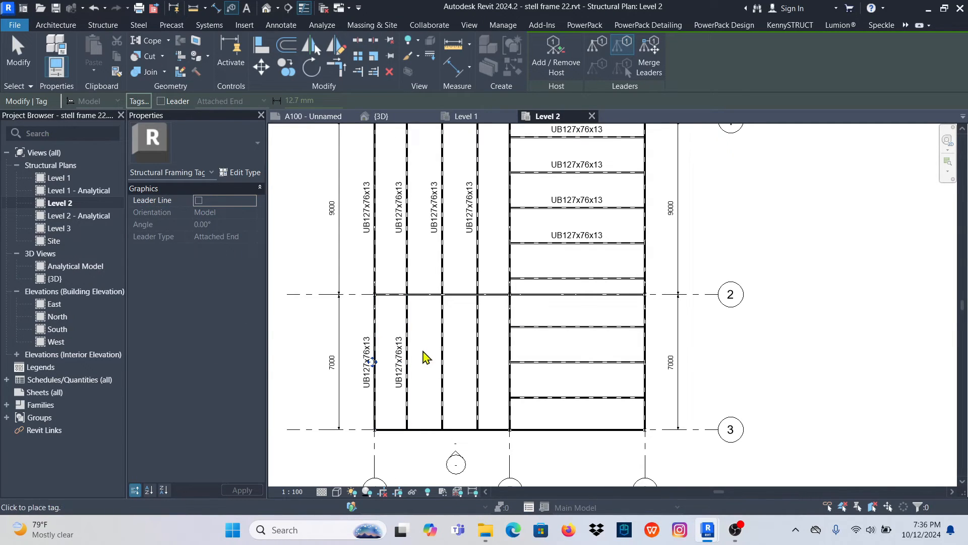
left_click(444, 348)
left_click(481, 336)
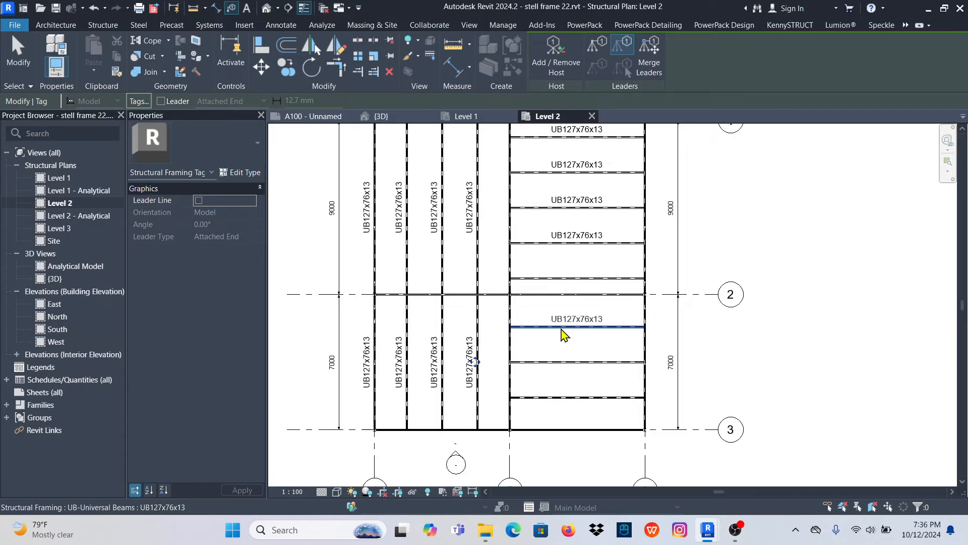
- Between grids 5 and 6, tag the three intermediate beams from grid 2 to grid 3 and the edge beam on grid 3
left_click(564, 335)
left_click(575, 394)
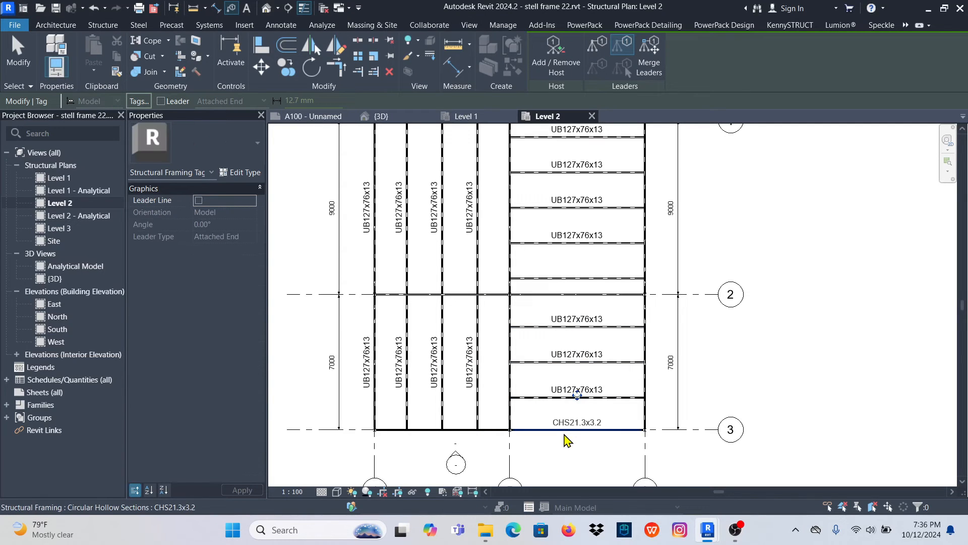
left_click(545, 442)
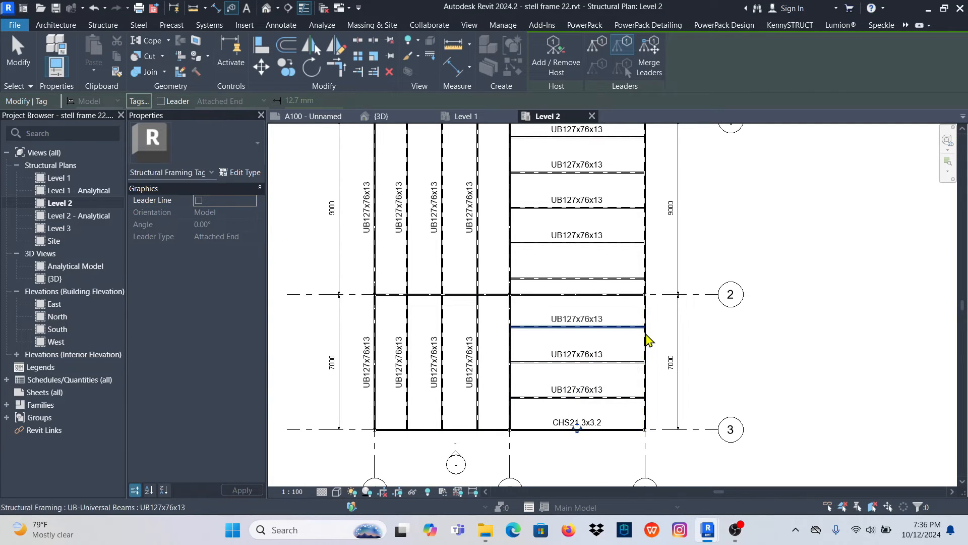
- Tag the two edge beams along grid 6, one on each side of grid 2
left_click(646, 354)
left_click(646, 235)
scroll(647, 235, "down", 3)
middle_click_drag(568, 151, 539, 208)
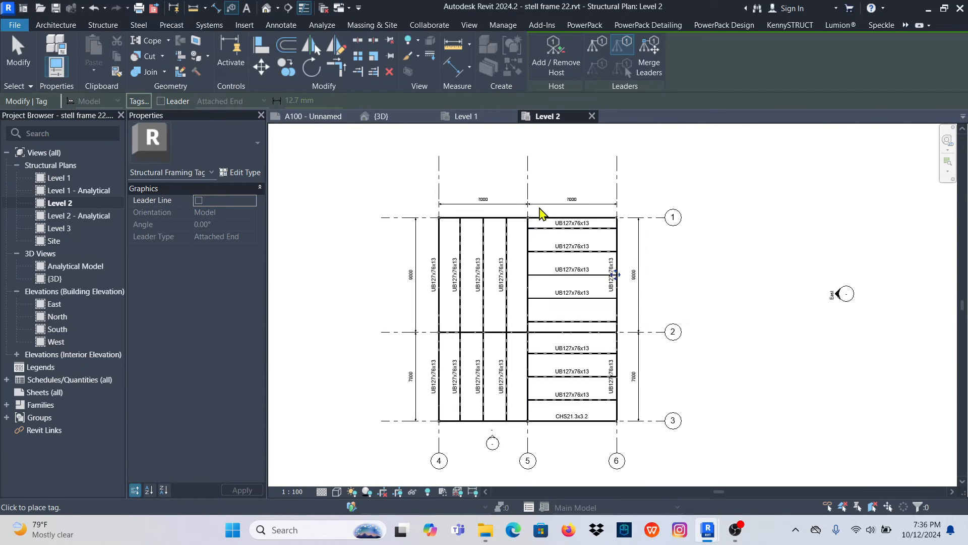
- Tag both edge beams along grid 1 and place another tag on the grid 4 beam between grids 1 and 2
scroll(543, 213, "up", 2)
left_click(509, 225)
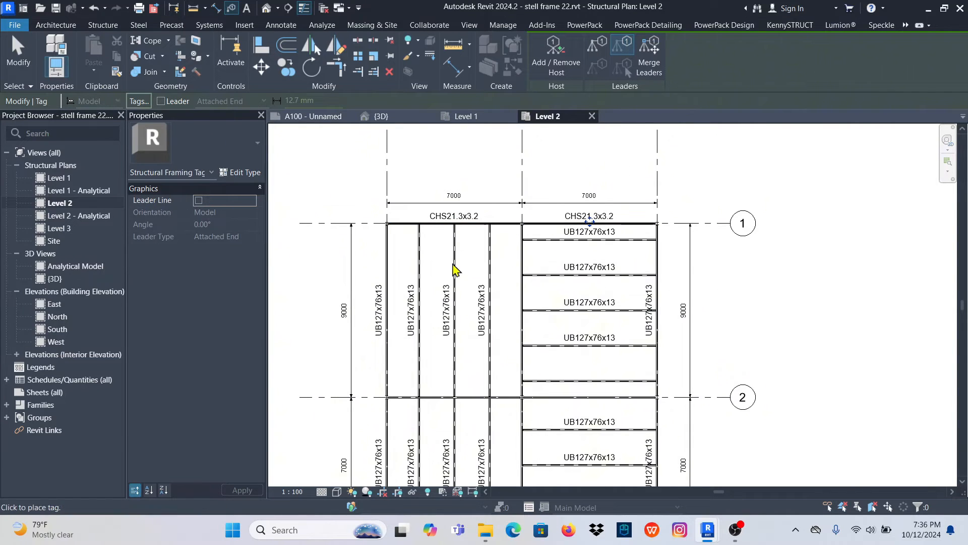
left_click(396, 273)
scroll(430, 244, "down", 2)
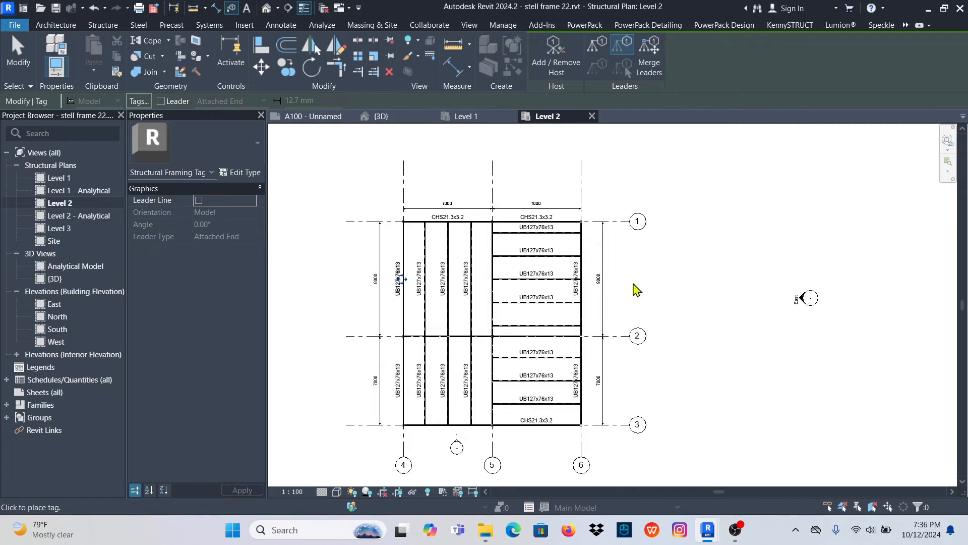
scroll(593, 220, "up", 5)
scroll(597, 196, "down", 5)
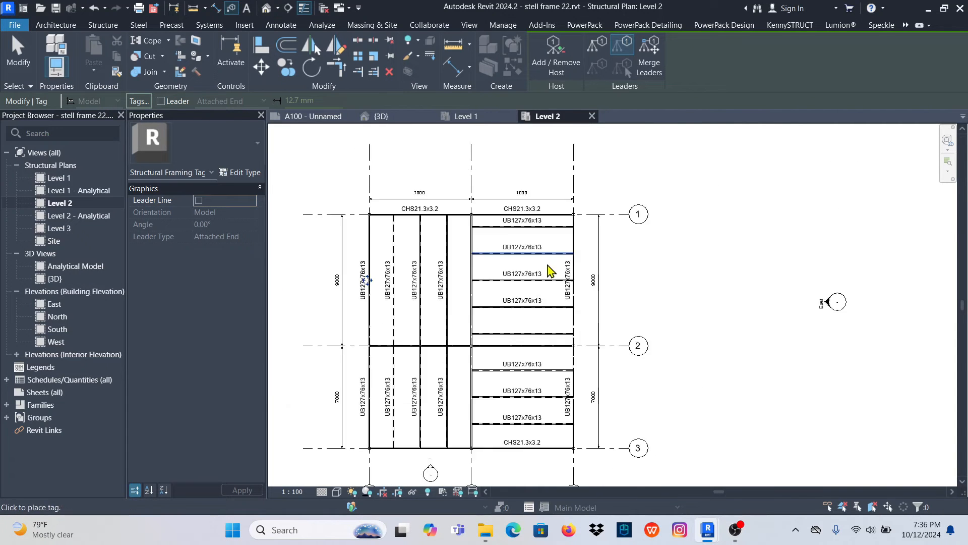
- Tag the steel column at the intersection of grids 4 and 3
scroll(443, 426, "up", 6)
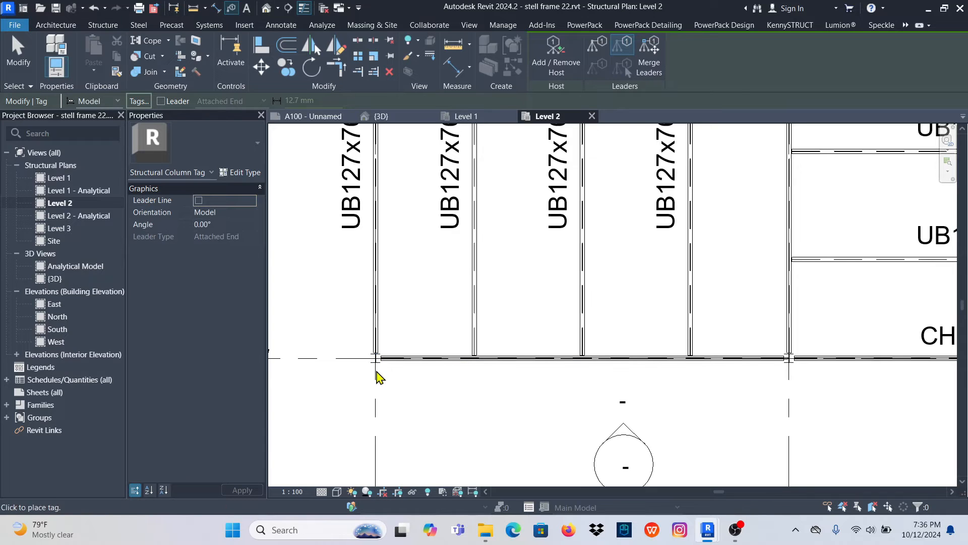
left_click(379, 370)
scroll(426, 364, "down", 3)
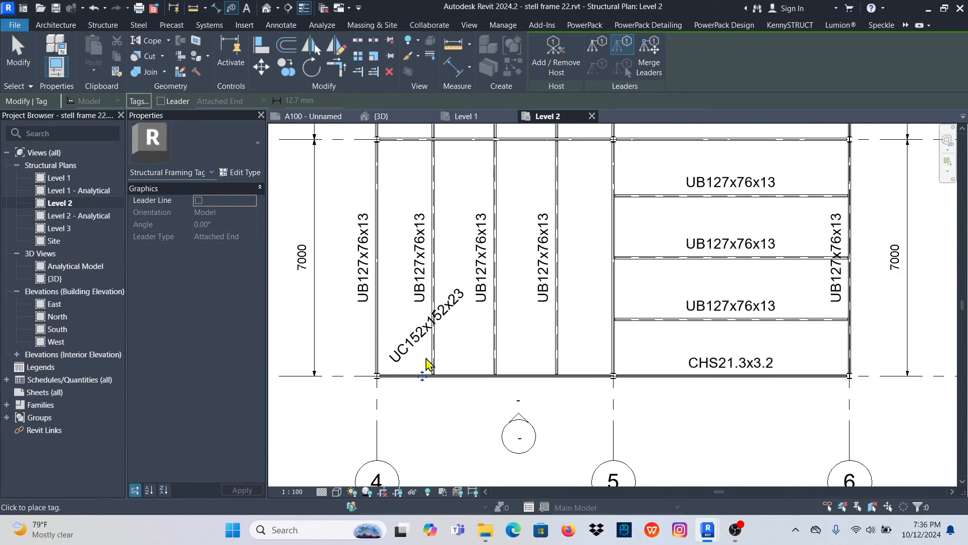
scroll(395, 353, "up", 2)
scroll(434, 331, "down", 3)
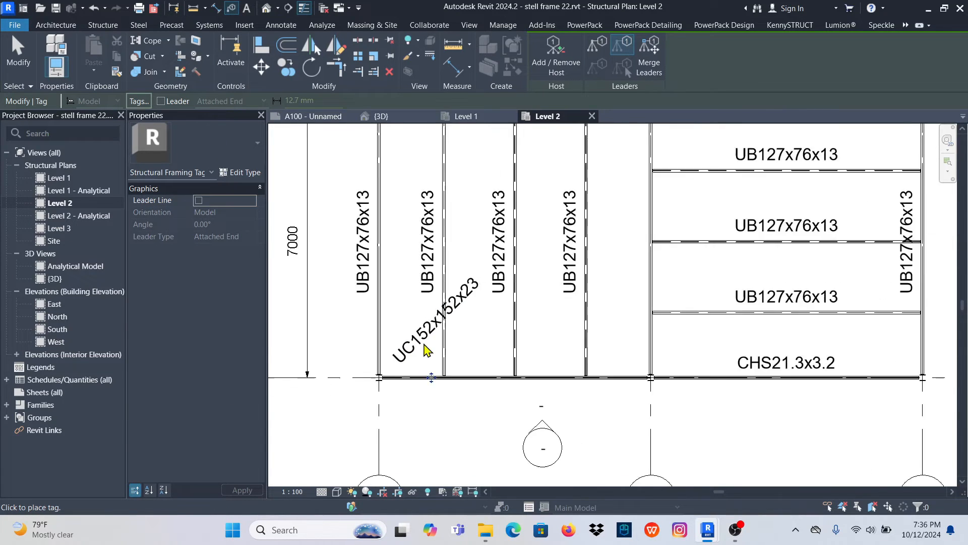
scroll(386, 378, "up", 3)
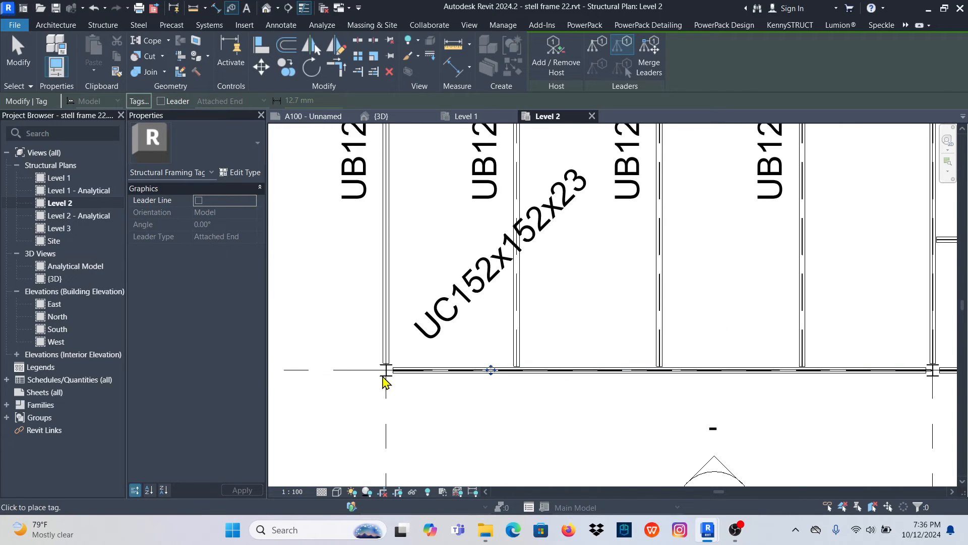
scroll(417, 388, "down", 3)
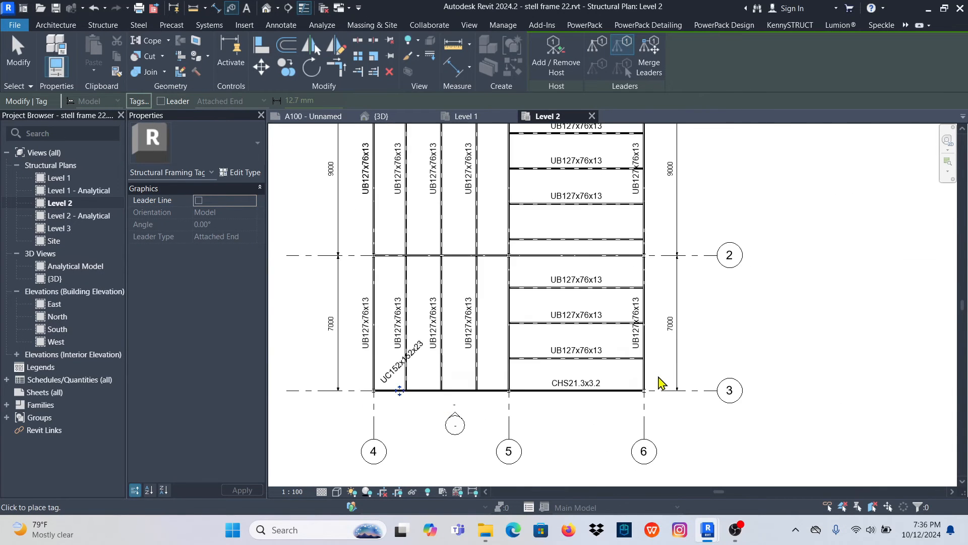
- Tag the steel columns on grid 6 at grids 3 and 2
scroll(654, 406, "up", 4)
scroll(626, 429, "down", 5)
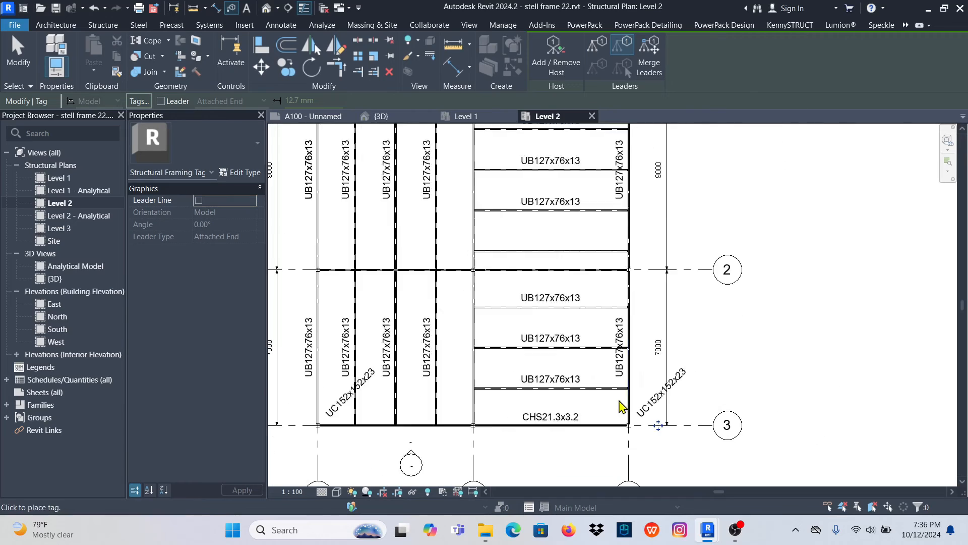
scroll(627, 359, "up", 4)
scroll(625, 356, "up", 3)
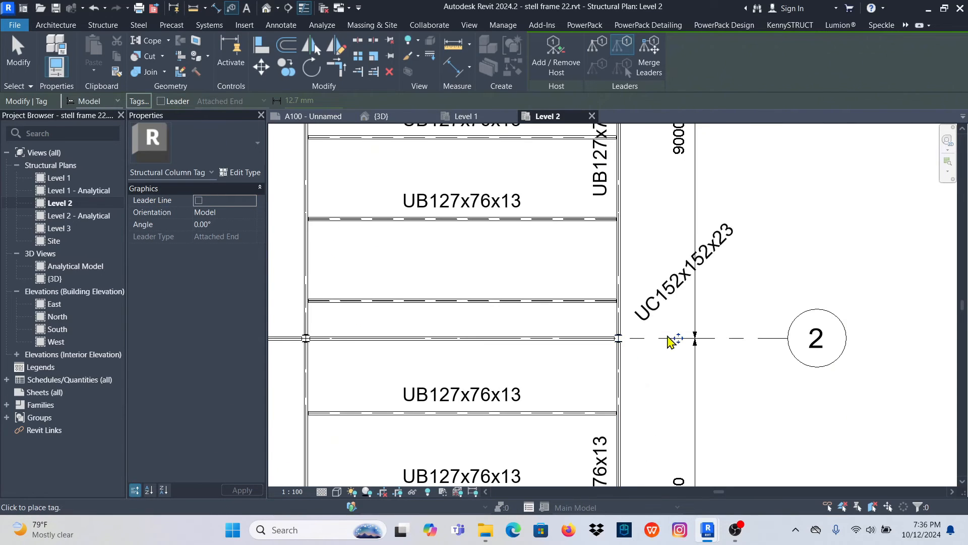
- Tag the steel columns on grid 2 at grids 5 and 4
scroll(673, 340, "down", 3)
scroll(461, 353, "up", 3)
scroll(629, 325, "down", 4)
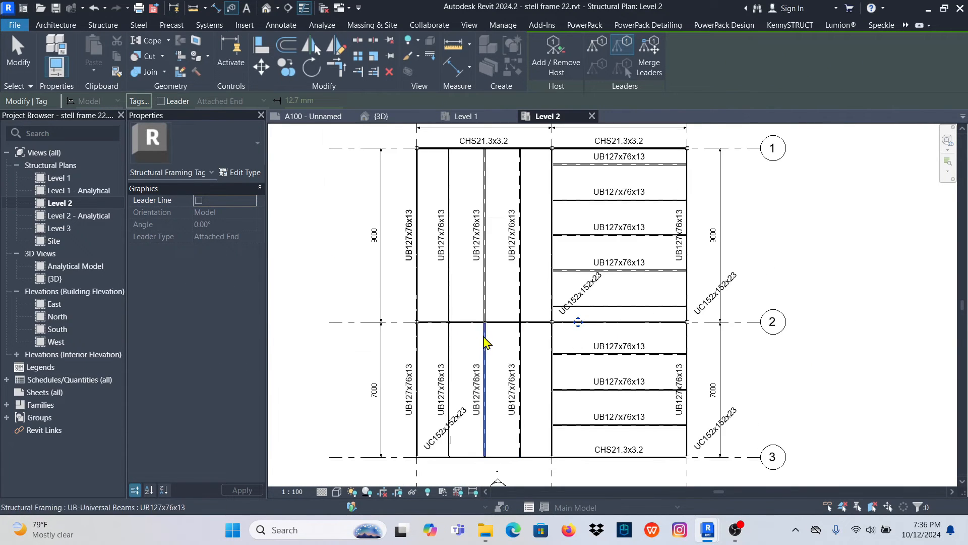
scroll(402, 339, "up", 3)
scroll(388, 323, "down", 4)
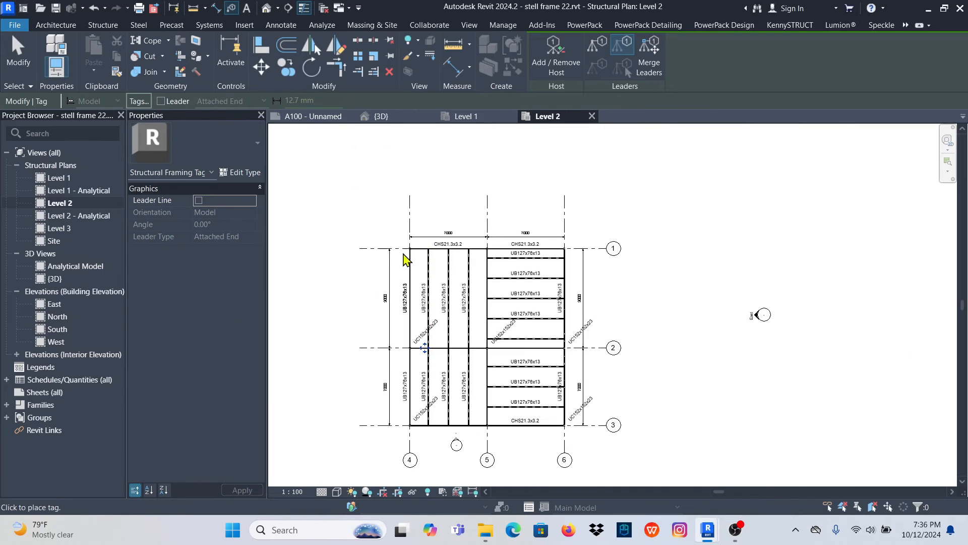
- Tag the three steel columns on grid 1 at grids 4, 6 and 5
scroll(407, 255, "up", 4)
scroll(415, 242, "down", 4)
scroll(656, 262, "up", 5)
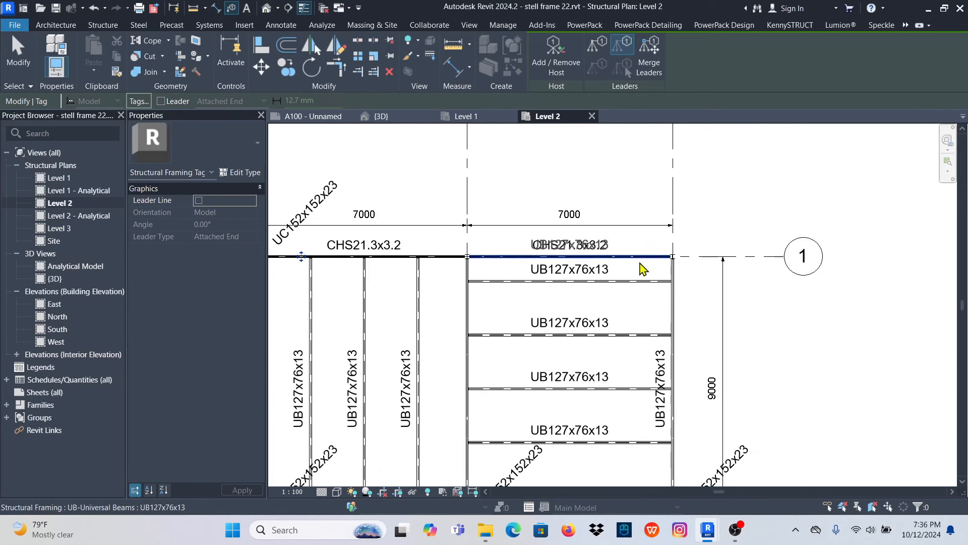
scroll(678, 256, "down", 2)
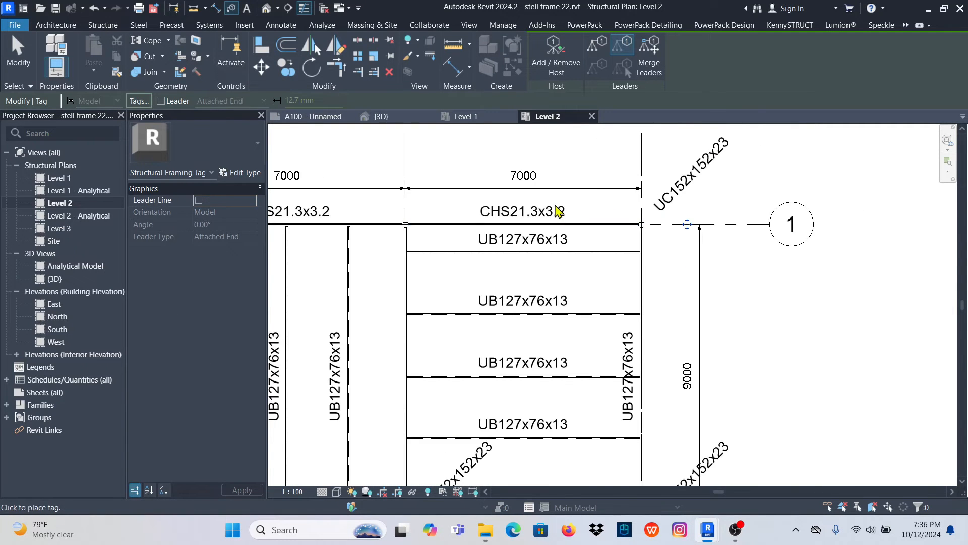
scroll(408, 233, "down", 3)
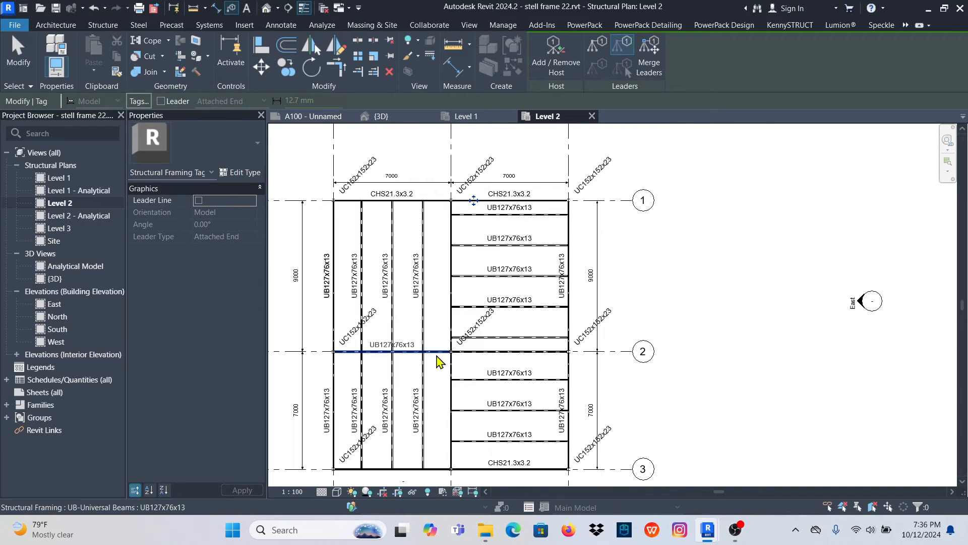
- Stop tagging and set the Type Mark of the UC152x152x23 column type to C1, using the column at grids 6 and 3
scroll(441, 355, "up", 5)
scroll(460, 341, "down", 5)
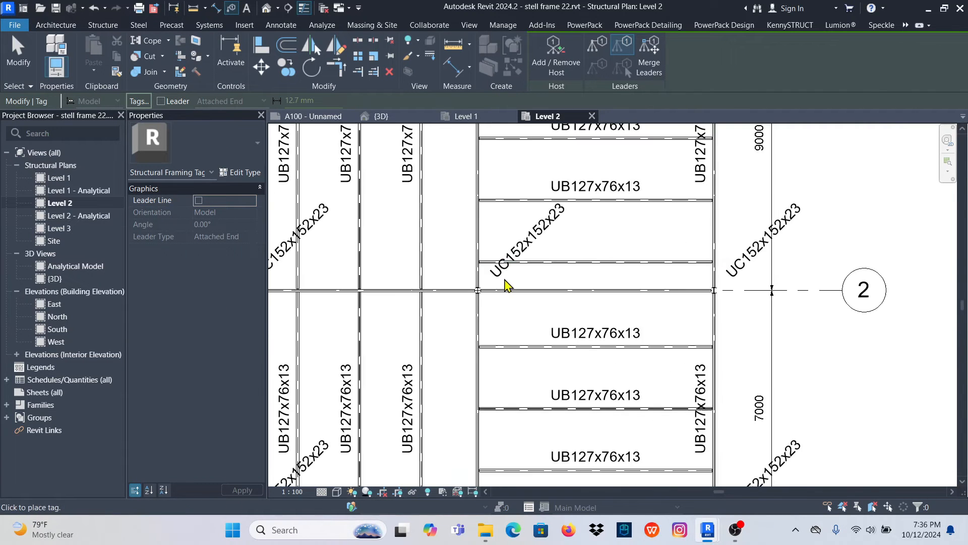
scroll(416, 310, "up", 5)
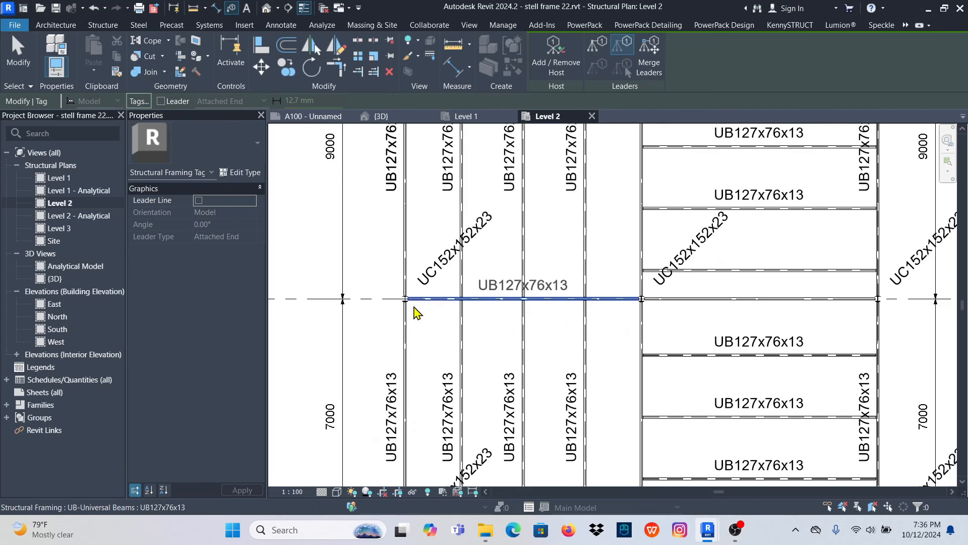
scroll(524, 304, "down", 5)
scroll(692, 394, "up", 6)
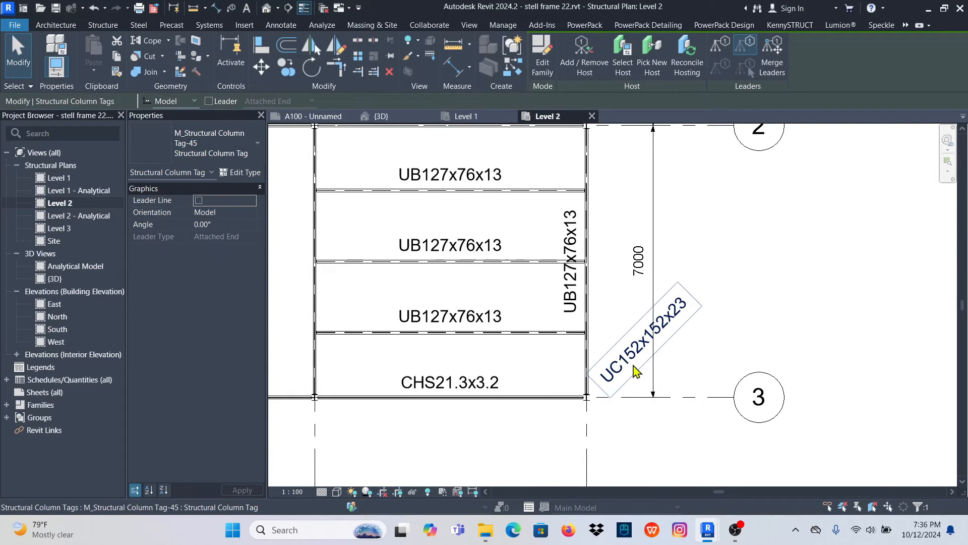
scroll(607, 401, "up", 4)
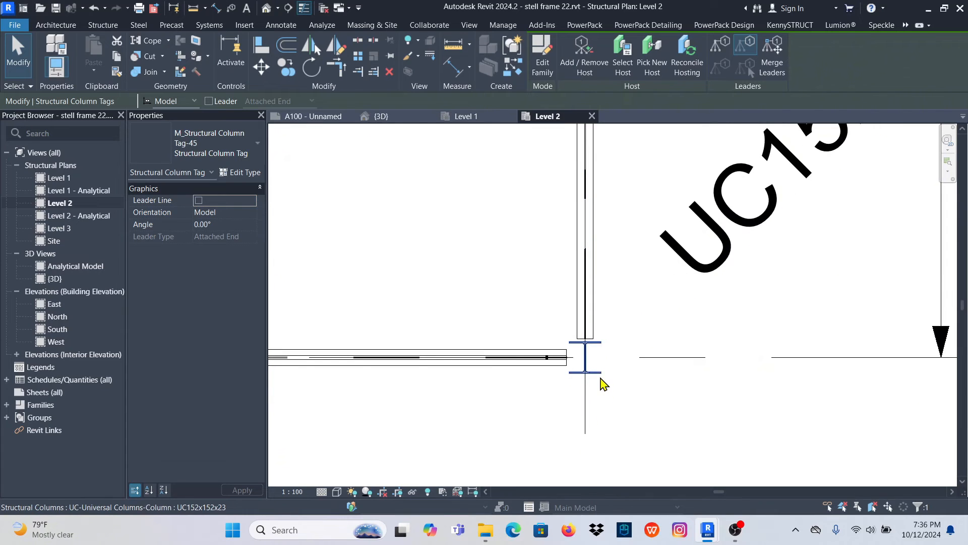
left_click(601, 378)
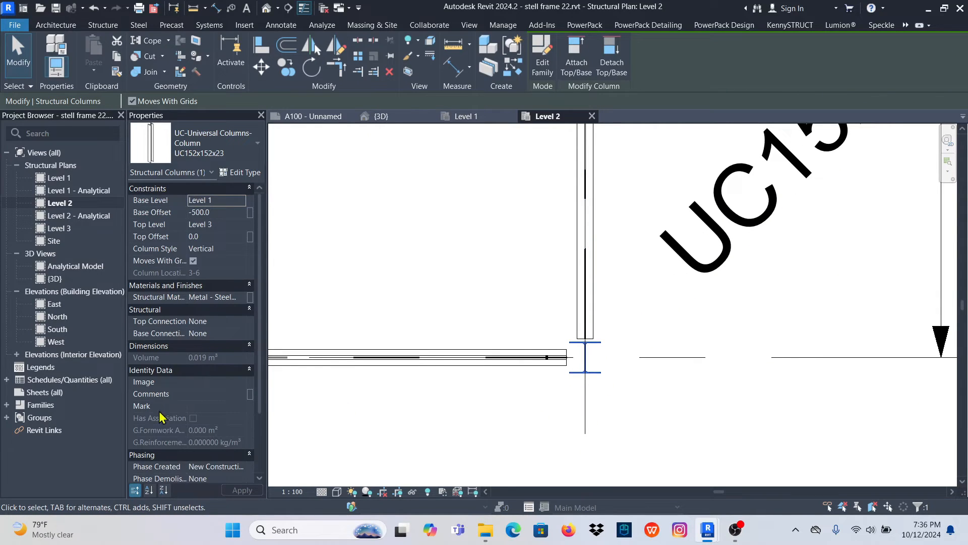
scroll(588, 347, "down", 1)
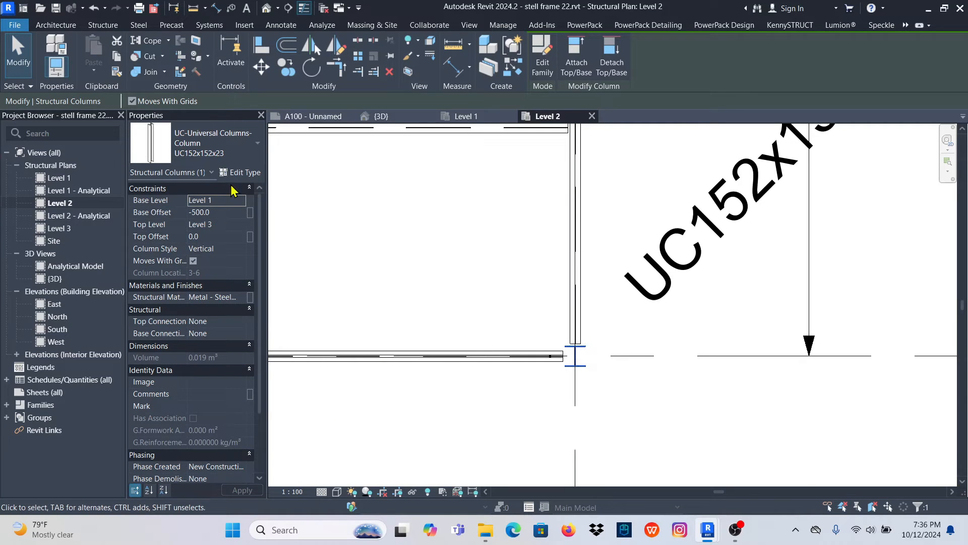
left_click(242, 174)
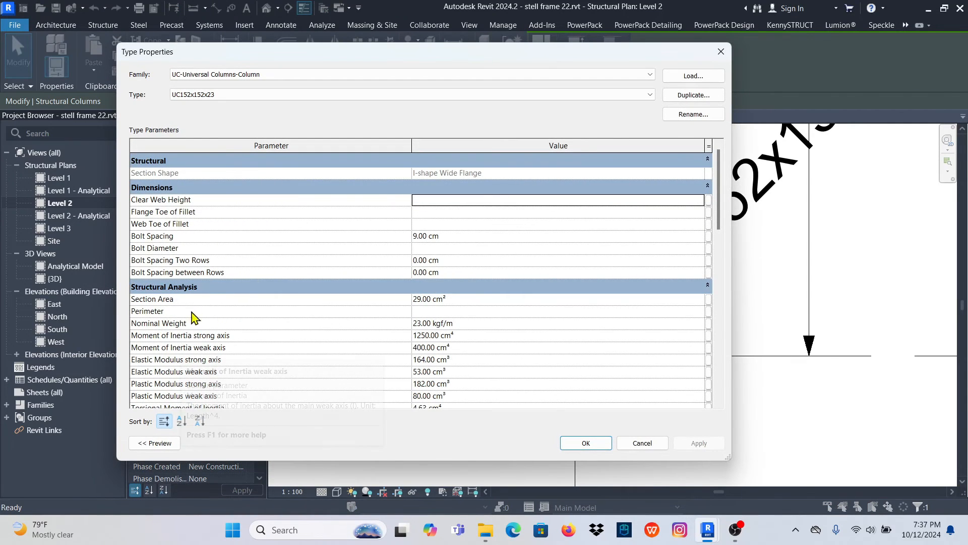
scroll(244, 249, "down", 5)
scroll(209, 346, "down", 1)
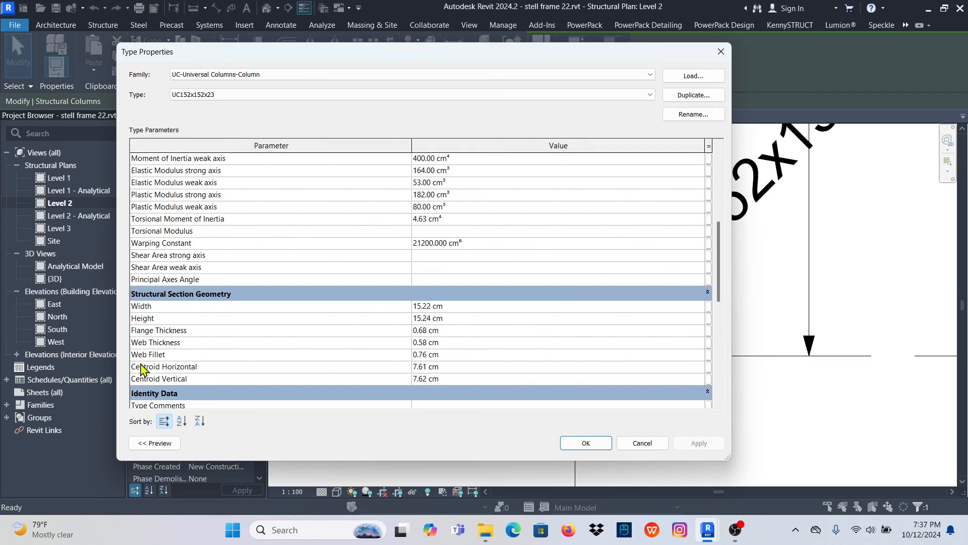
scroll(208, 329, "down", 3)
scroll(207, 355, "down", 2)
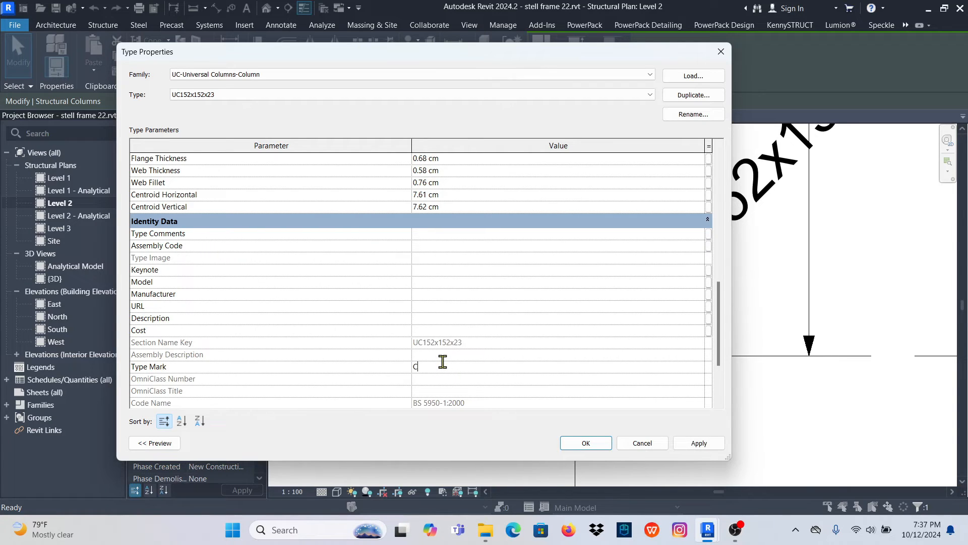
left_click(585, 443)
- Open the M_Structural Column Tag-45 family for editing from the column tag at grids 6 and 3
scroll(547, 393, "down", 2)
scroll(547, 393, "down", 1)
left_click(588, 329)
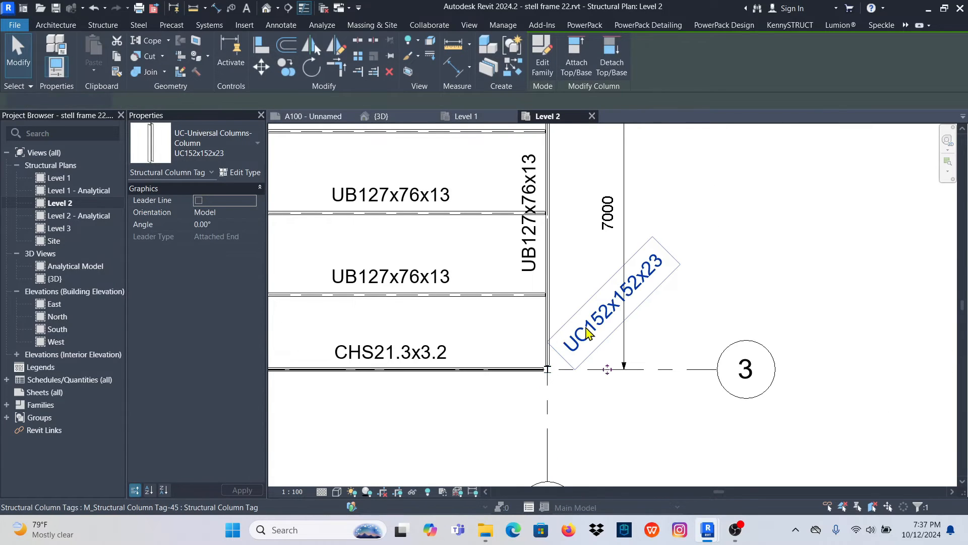
double_click(593, 251)
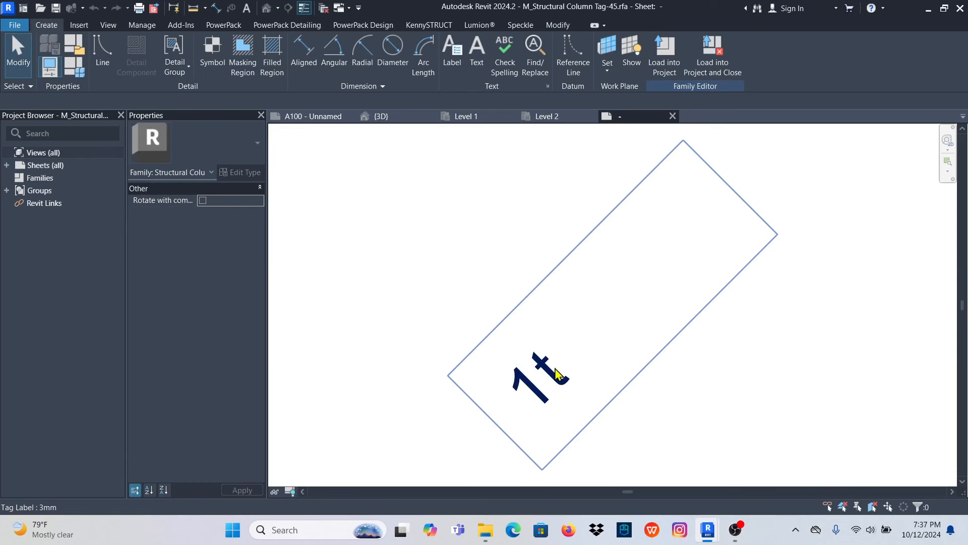
- Replace the Type Name parameter with Type Mark in the tag family's label
left_click(556, 371)
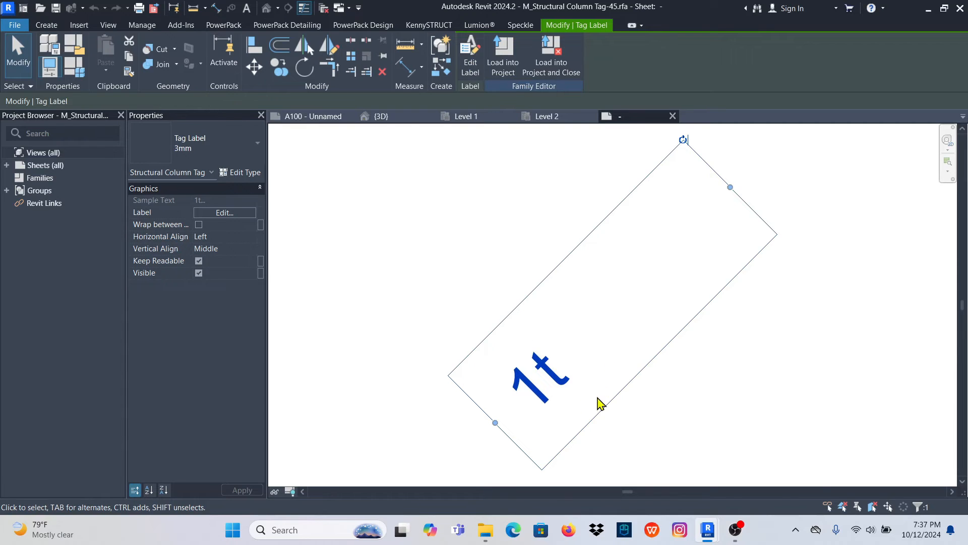
scroll(530, 214, "down", 5)
scroll(540, 288, "up", 4)
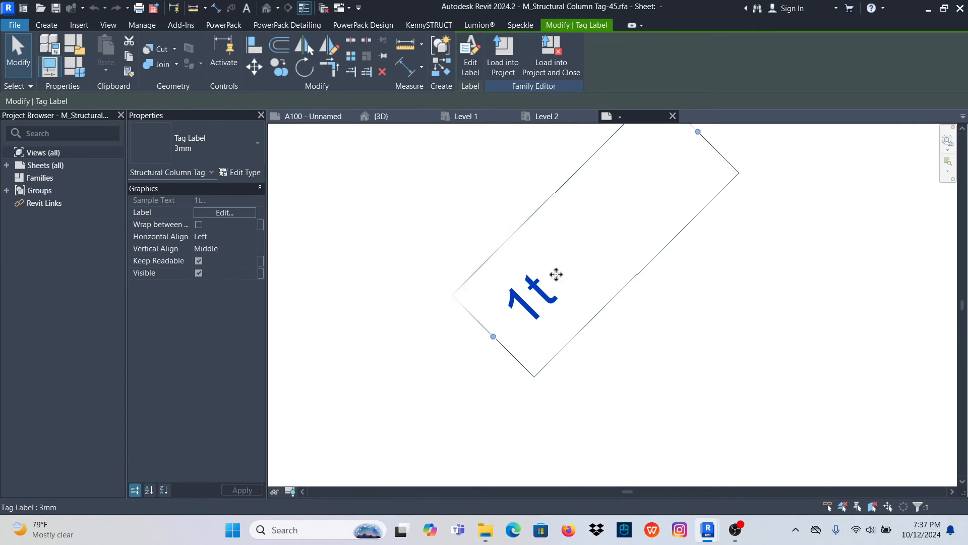
left_click(470, 53)
left_click(405, 110)
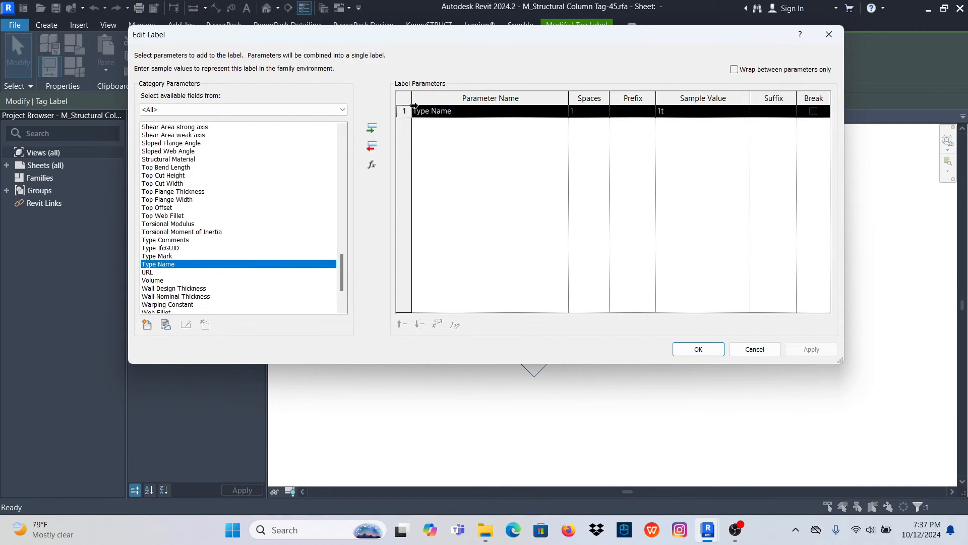
left_click(372, 147)
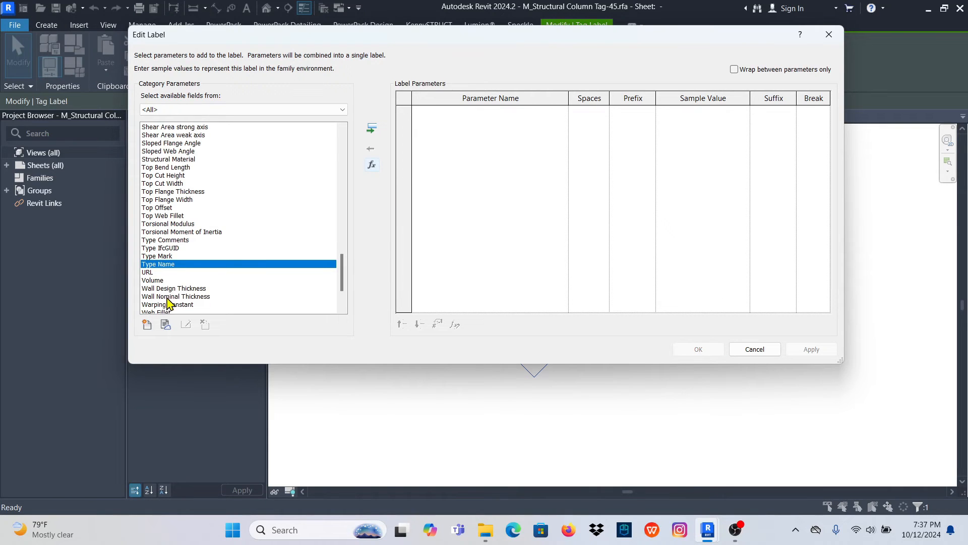
left_click(172, 256)
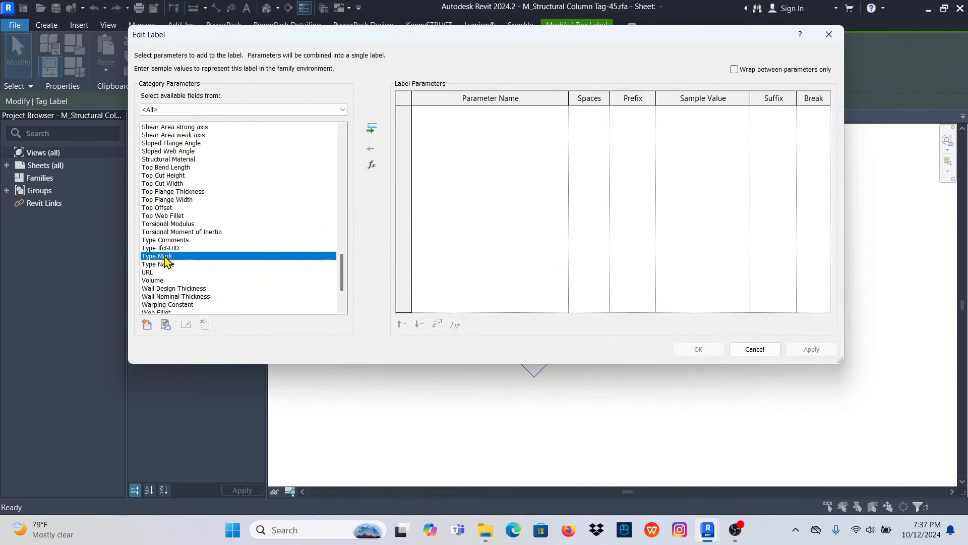
left_click(372, 129)
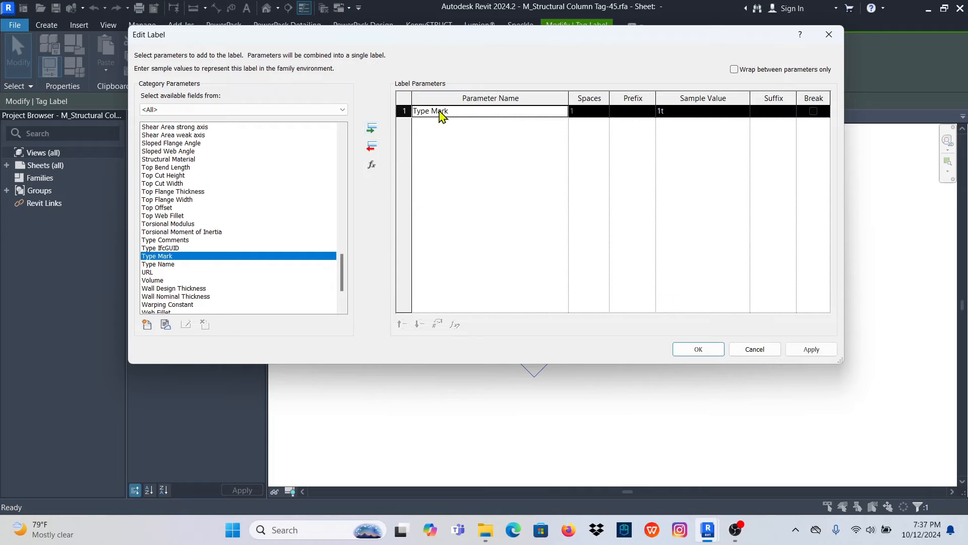
left_click(811, 349)
left_click(699, 349)
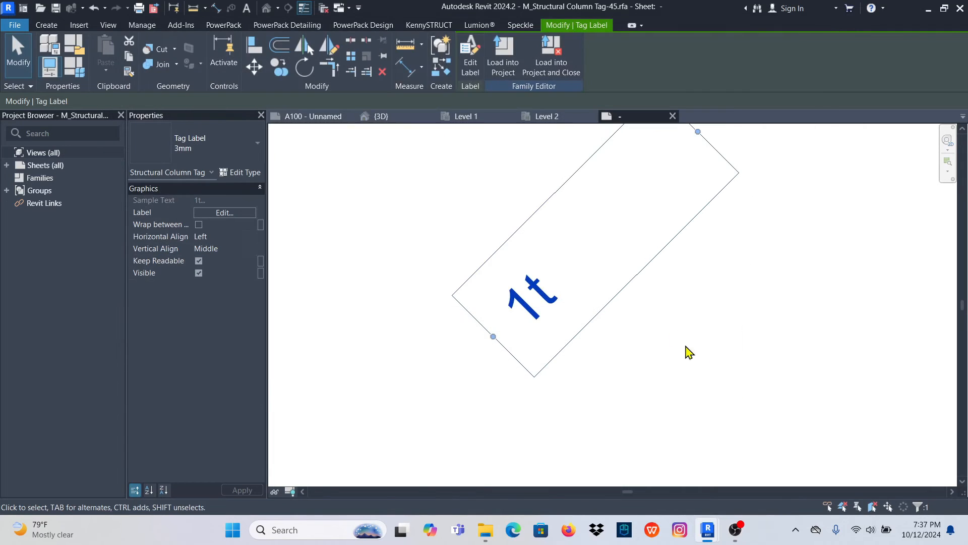
- Load the tag family into stell frame 22.rvt and close it without saving, overwriting the existing version and its parameter values
left_click(559, 73)
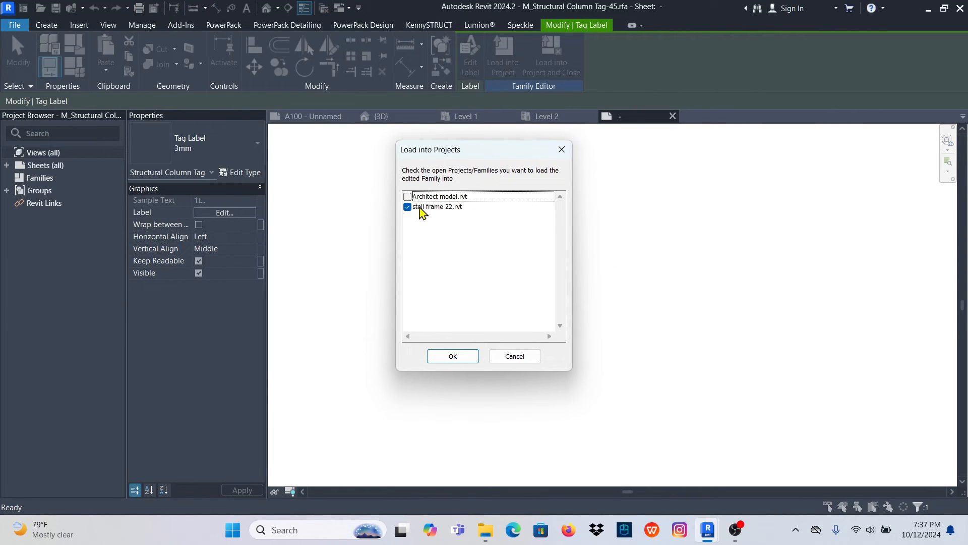
left_click(468, 357)
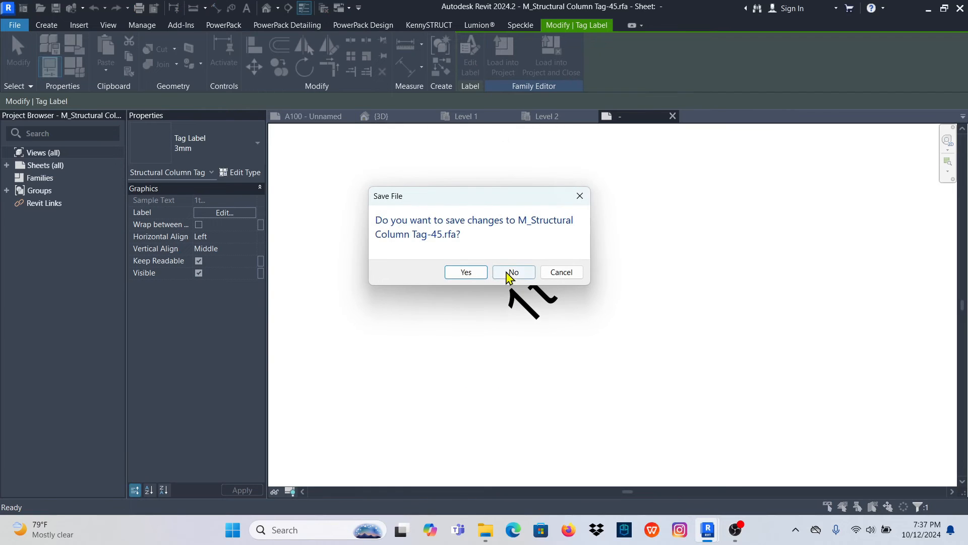
left_click(512, 273)
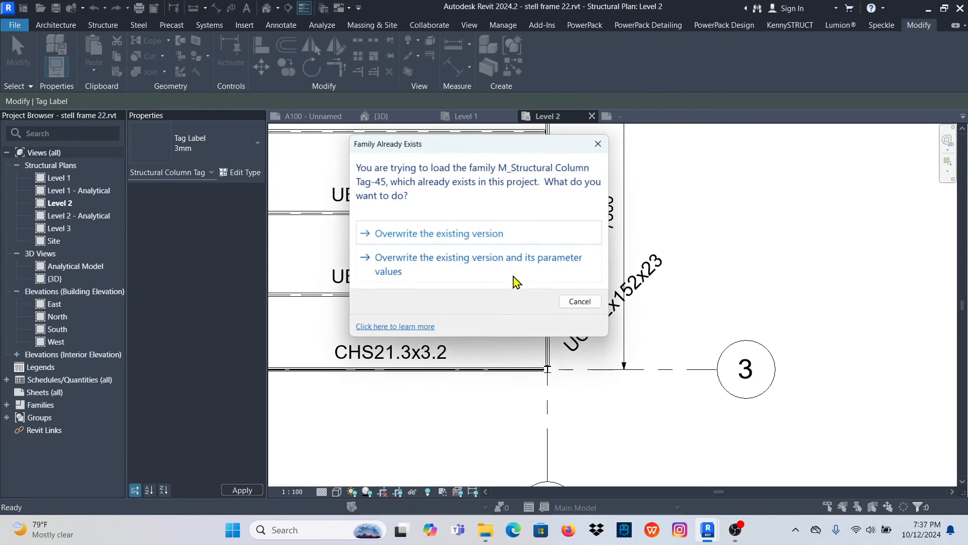
left_click(449, 267)
scroll(572, 356, "up", 3)
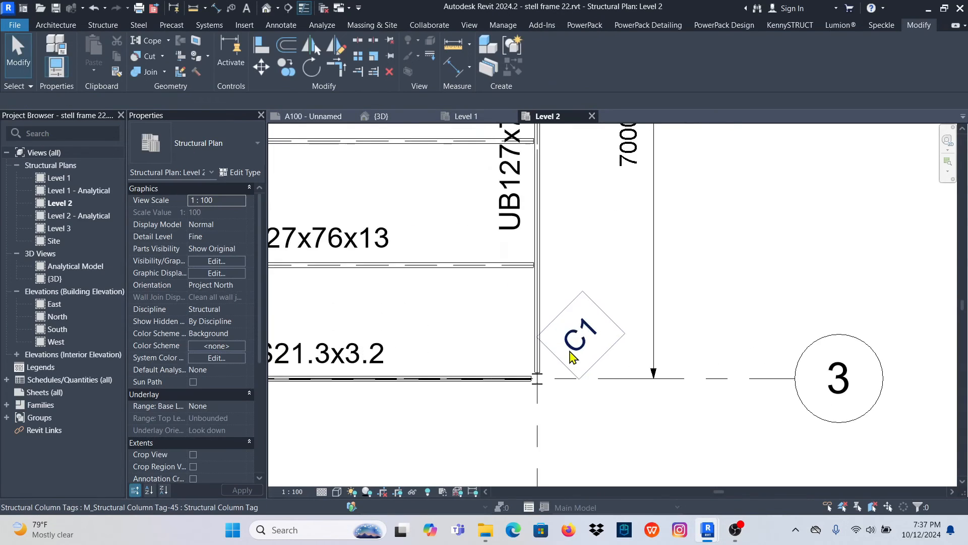
- Tag by category both beams along grid 2 and the beam just above grid 2 between grids 5 and 6
scroll(639, 427, "down", 6)
scroll(637, 413, "down", 5)
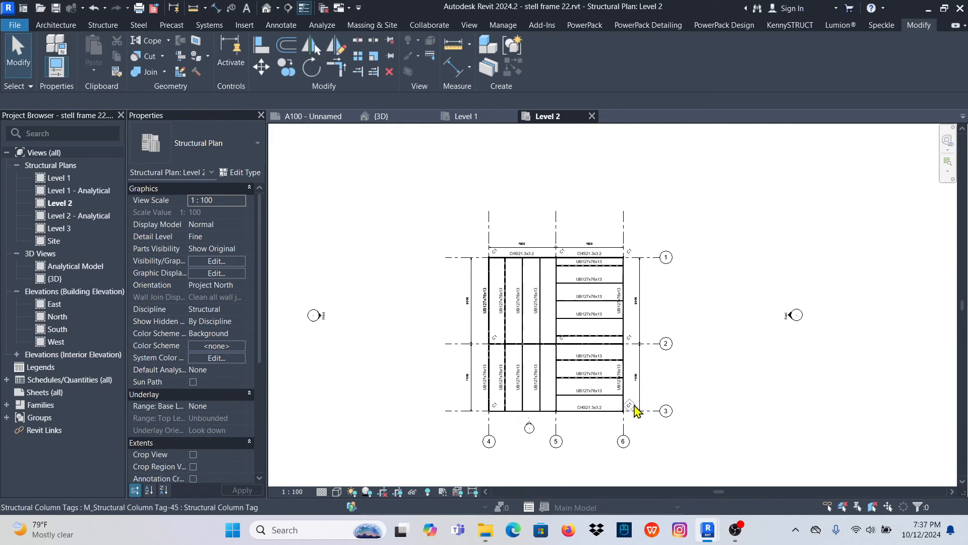
scroll(541, 285, "up", 5)
scroll(489, 260, "down", 5)
scroll(519, 290, "up", 3)
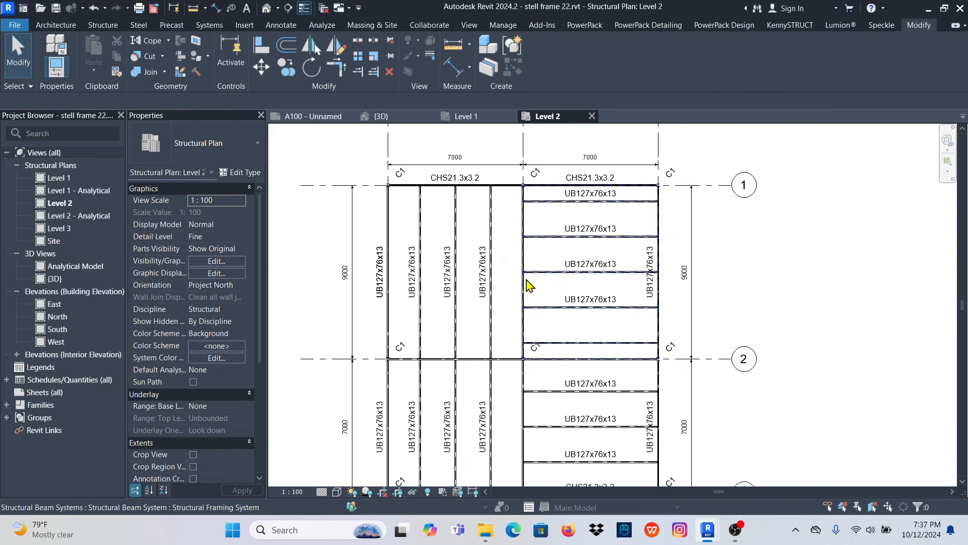
scroll(525, 251, "down", 3)
scroll(515, 336, "up", 3)
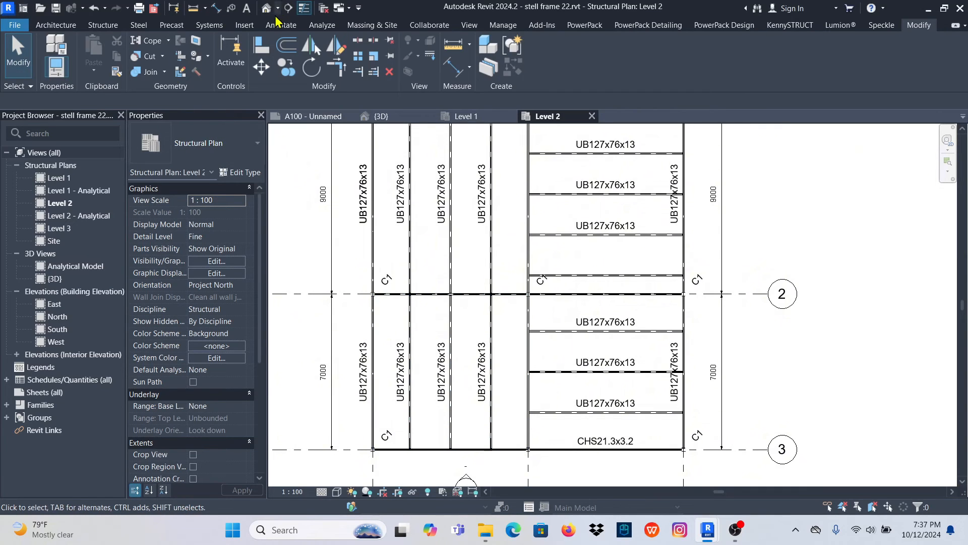
left_click(281, 25)
left_click(488, 53)
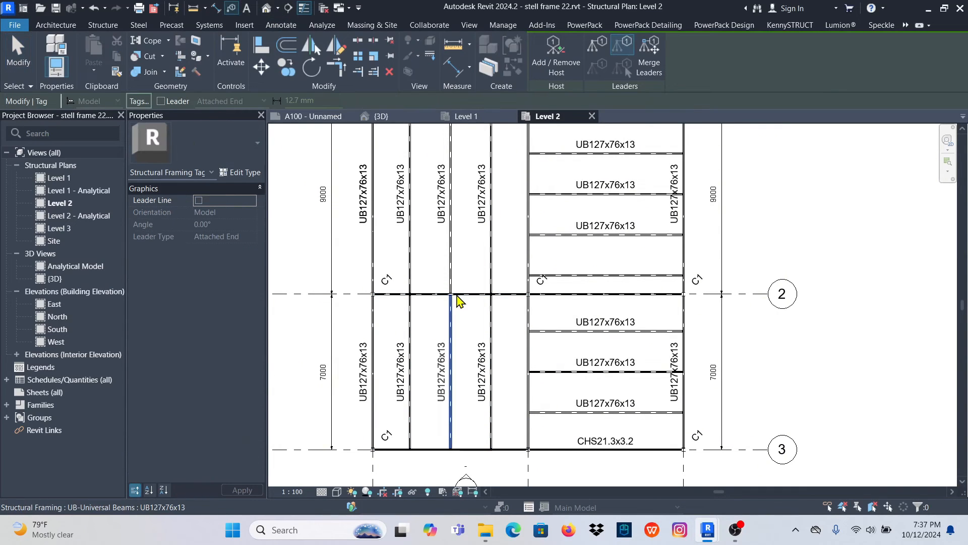
left_click(460, 296)
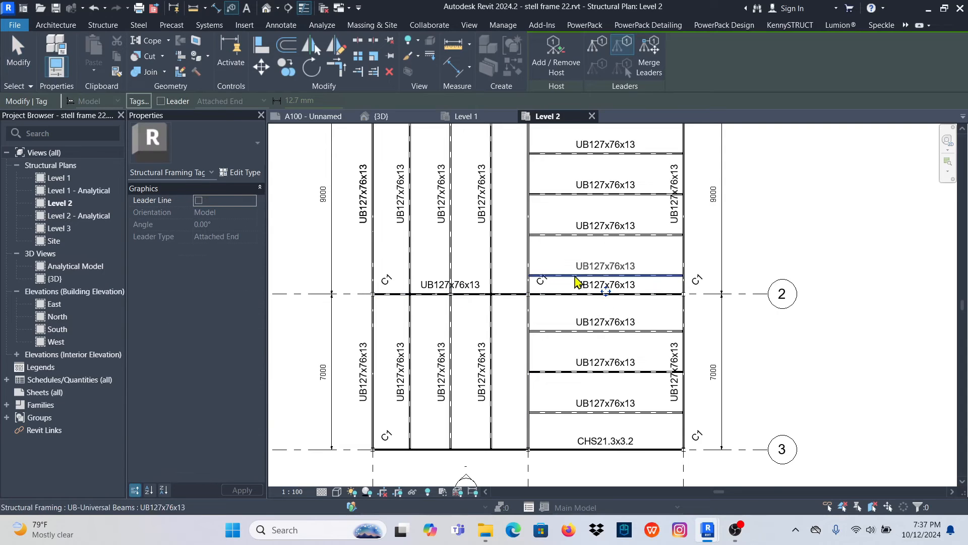
left_click(545, 281)
scroll(375, 330, "down", 2)
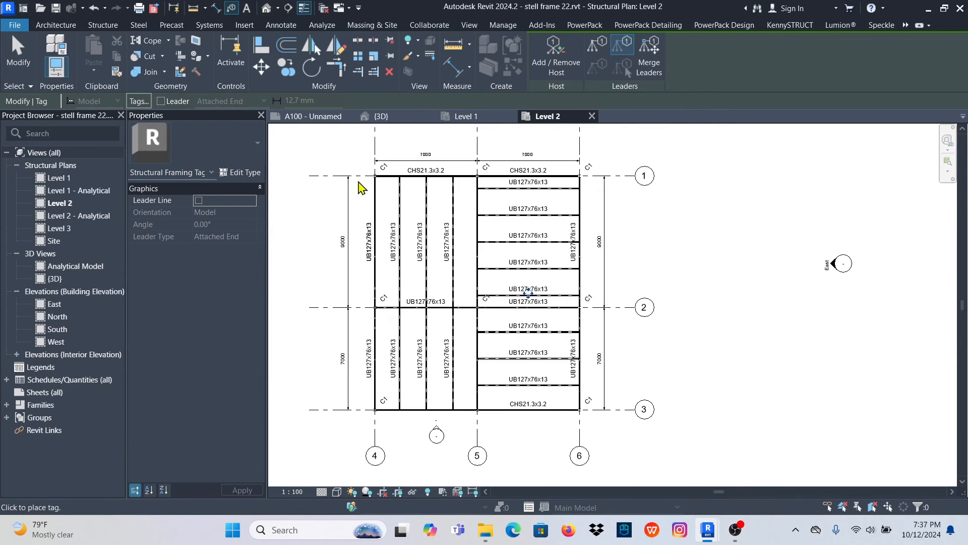
left_click(18, 56)
scroll(597, 302, "down", 2)
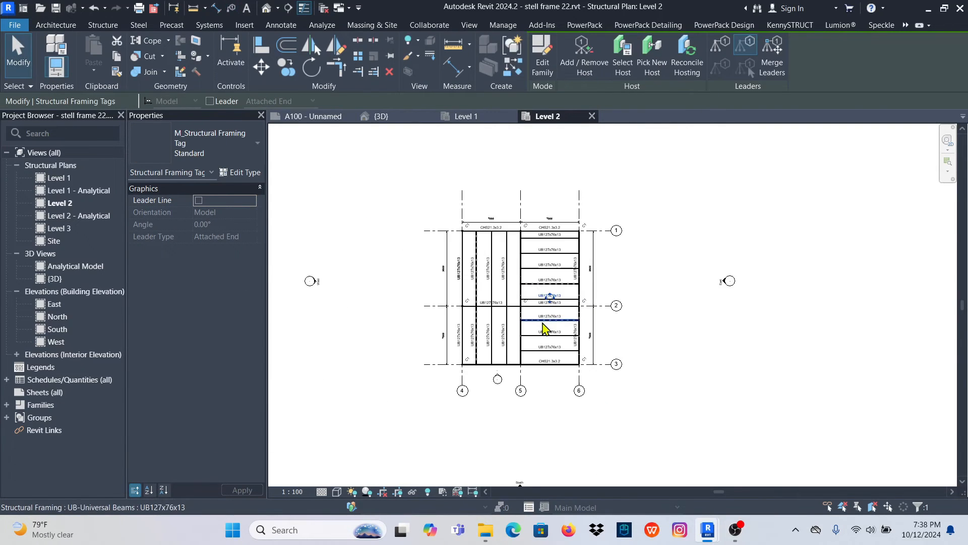
right_click(665, 170)
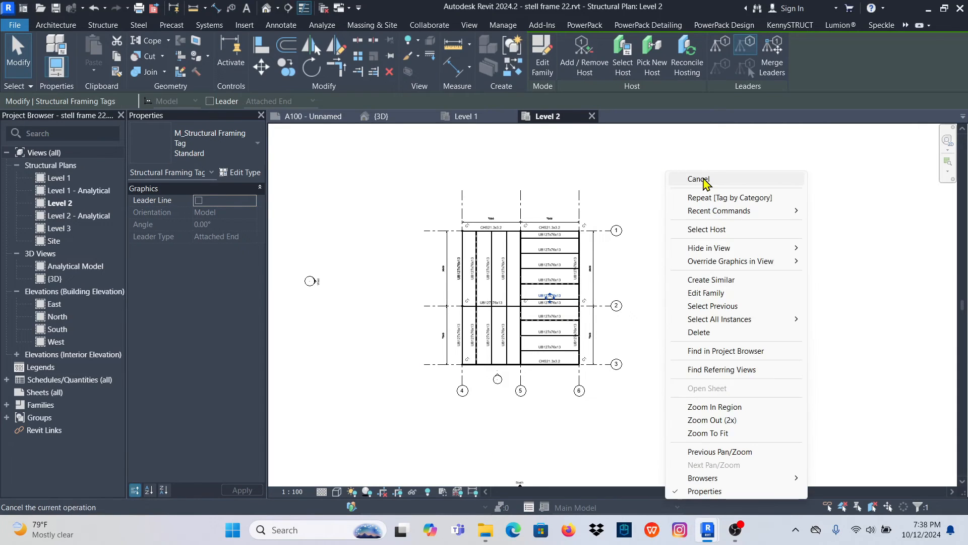
- End the beam tagging and turn on Crop View with a visible crop region for the Level 2 plan
left_click(704, 178)
right_click(671, 158)
left_click(706, 169)
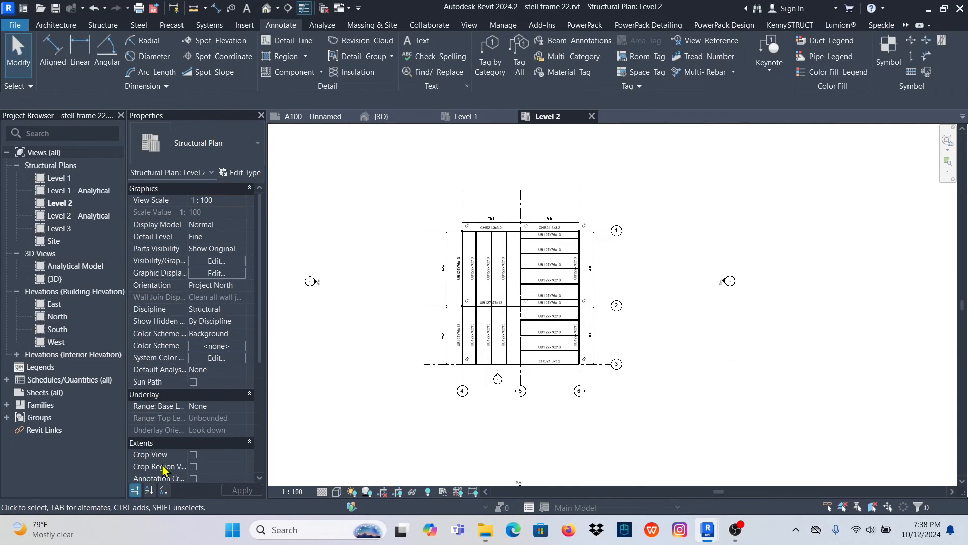
left_click(193, 455)
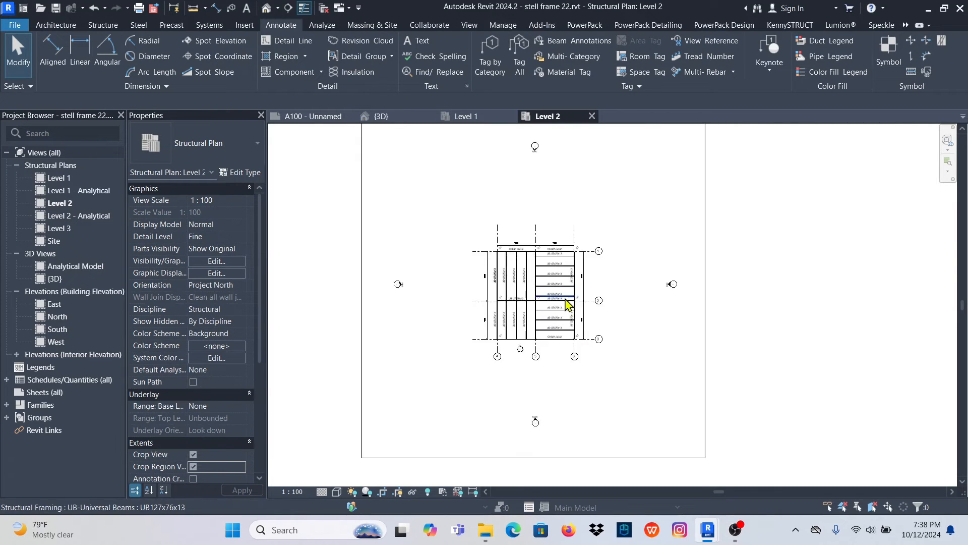
- Shrink all four sides of the Level 2 crop region to fit closely around the framing plan, and hide its boundary
scroll(568, 302, "down", 1)
left_click(532, 418)
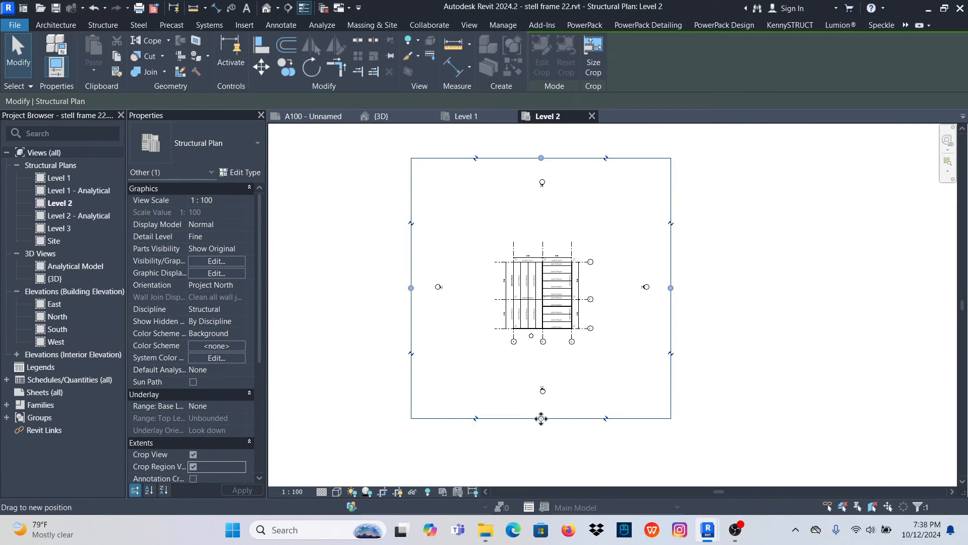
left_click_drag(541, 419, 558, 348)
left_click_drag(560, 225, 559, 227)
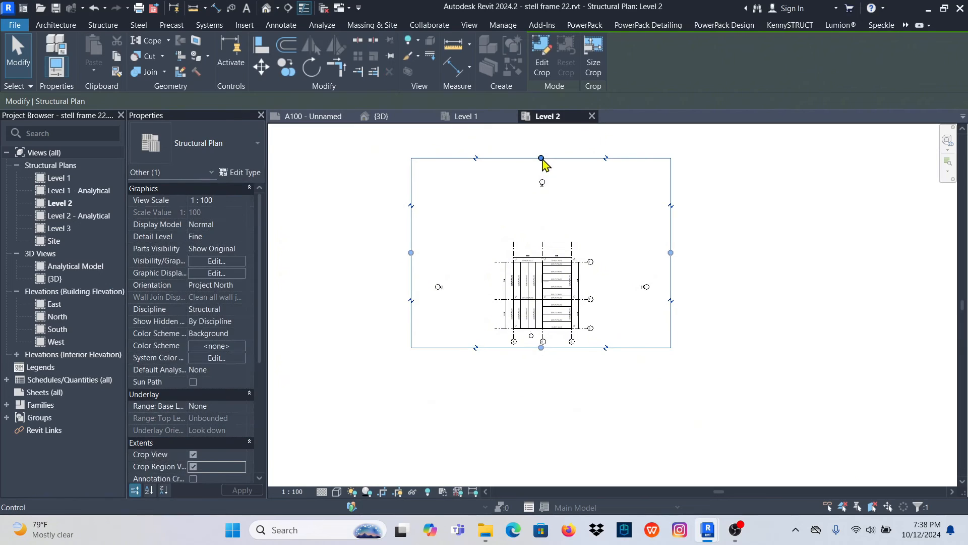
left_click_drag(541, 157, 562, 252)
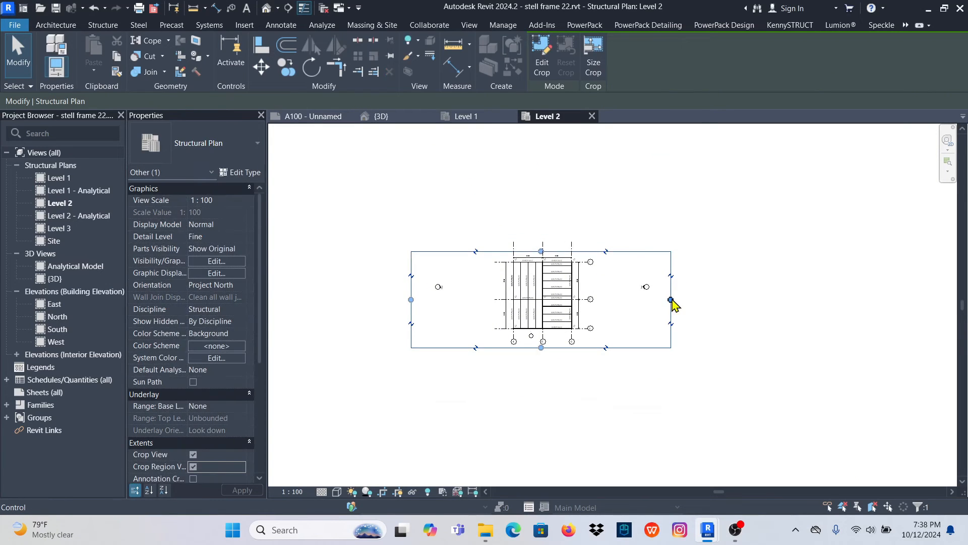
left_click_drag(671, 299, 590, 282)
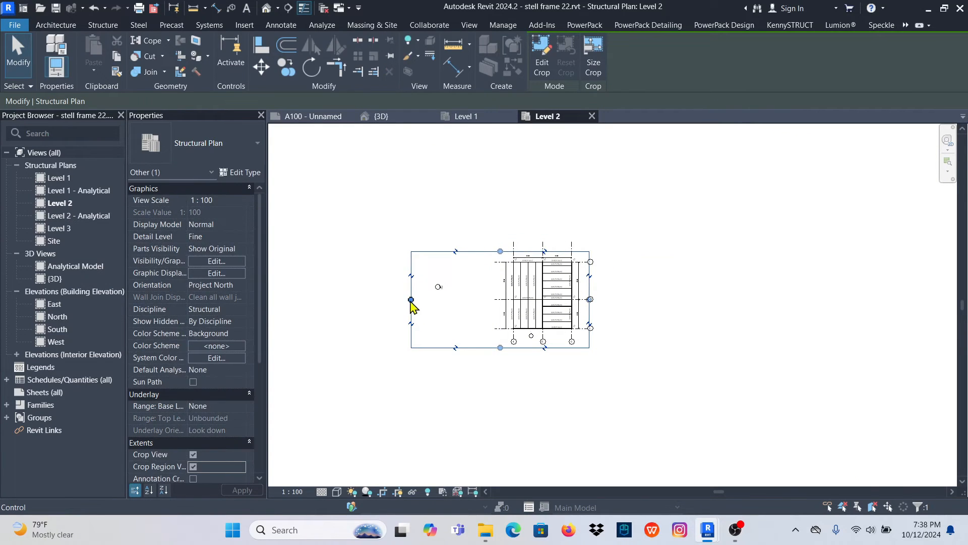
left_click_drag(411, 300, 501, 284)
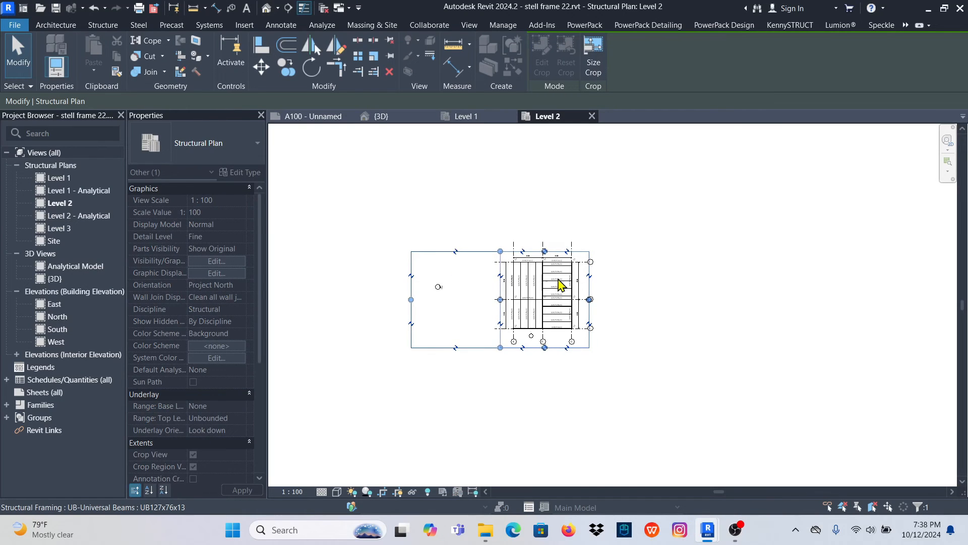
scroll(558, 284, "up", 10)
left_click(790, 310)
scroll(605, 286, "down", 3)
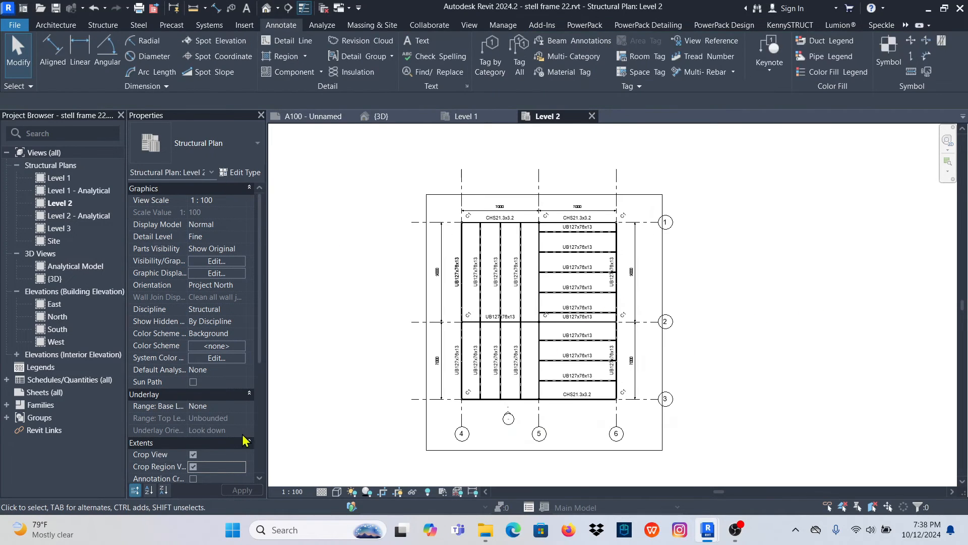
left_click(193, 466)
scroll(530, 315, "up", 4)
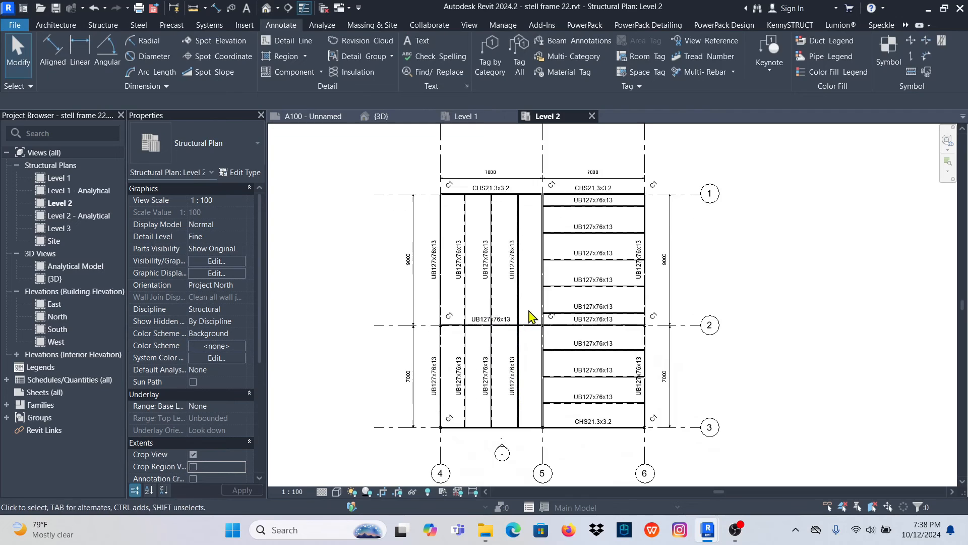
- Shorten the upper ends of grids 4, 5 and 6 to just above the 7000 dimension string
scroll(574, 315, "down", 4)
left_click(536, 204)
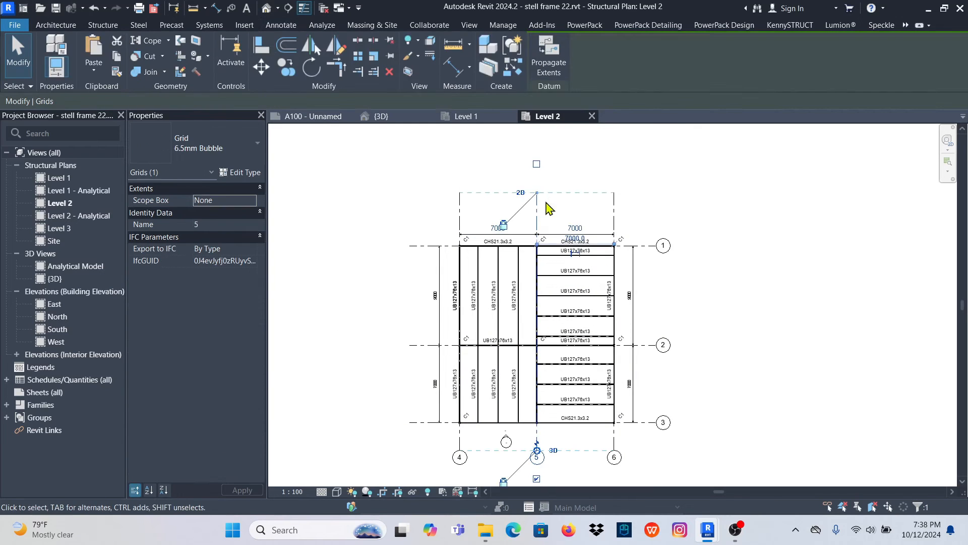
scroll(535, 199, "up", 3)
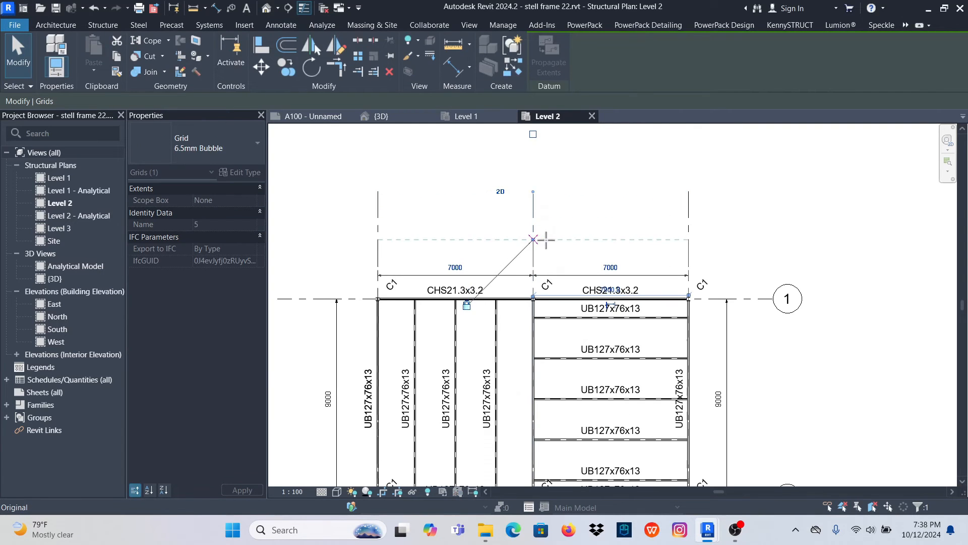
scroll(565, 250, "down", 3)
scroll(533, 254, "down", 2)
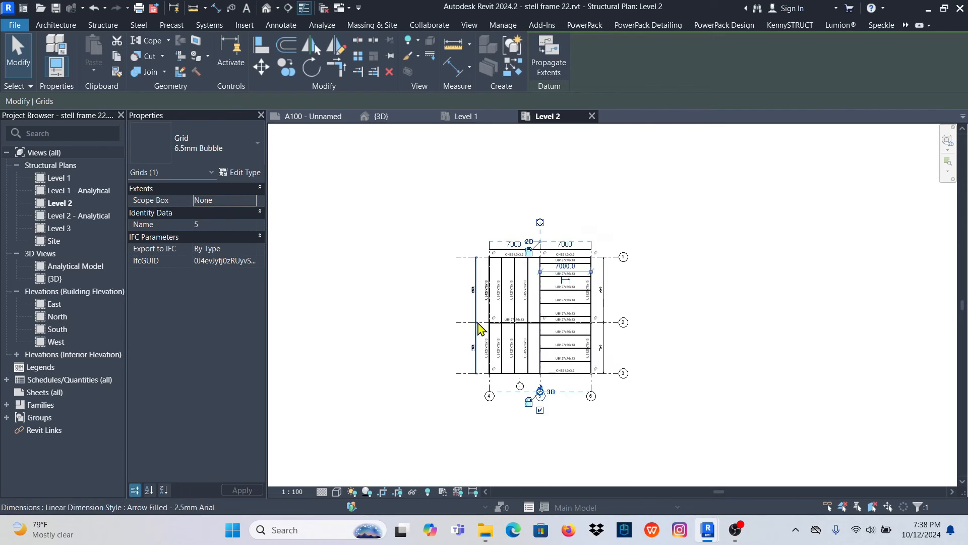
scroll(477, 331, "up", 2)
left_click(692, 240)
scroll(654, 241, "up", 2)
scroll(618, 268, "down", 1)
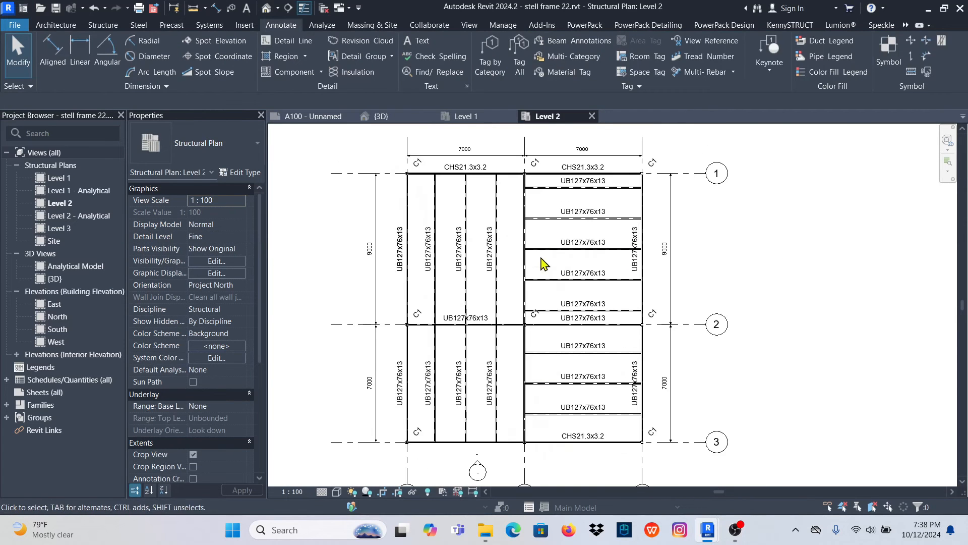
- Set the visual style of the Level 2 plan to Consistent Colors
left_click(337, 493)
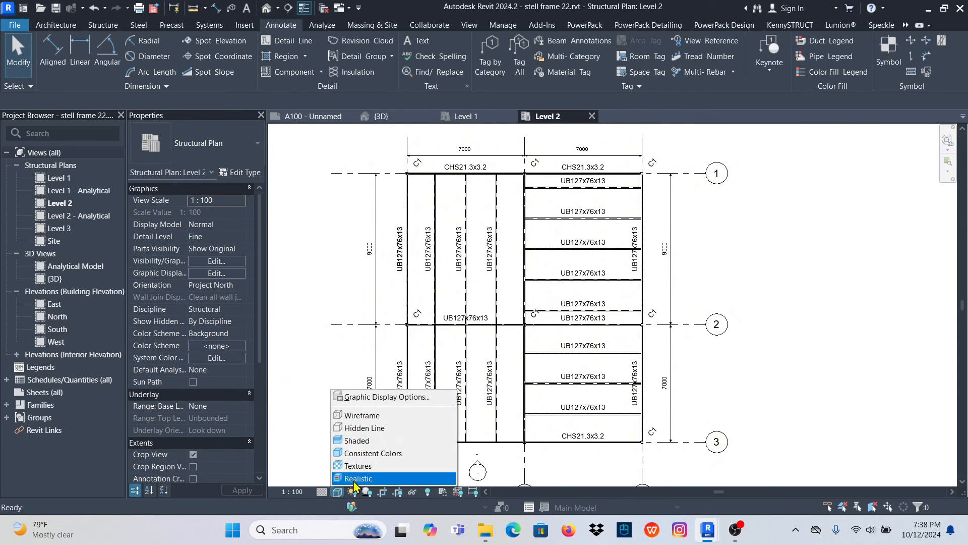
left_click(378, 460)
scroll(470, 308, "up", 3)
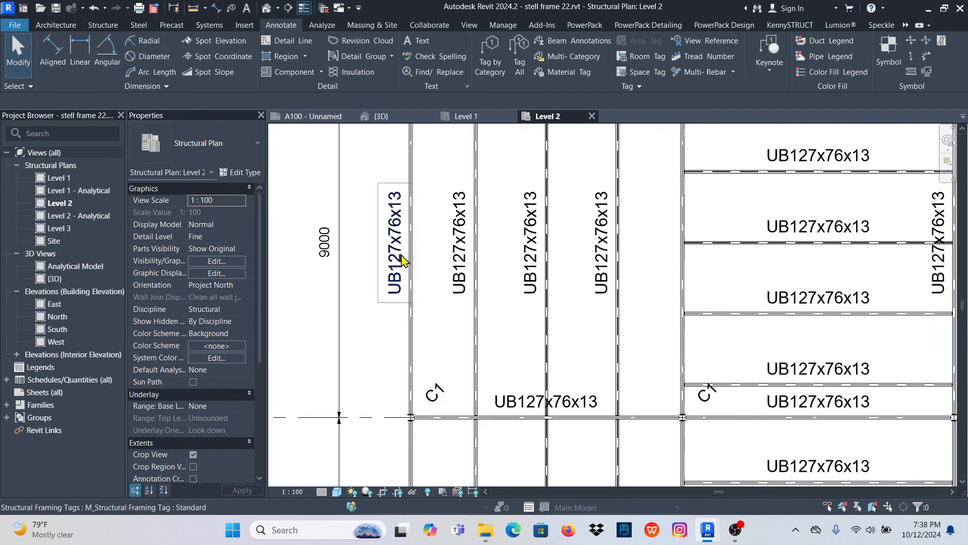
scroll(407, 303, "down", 2)
scroll(522, 309, "down", 2)
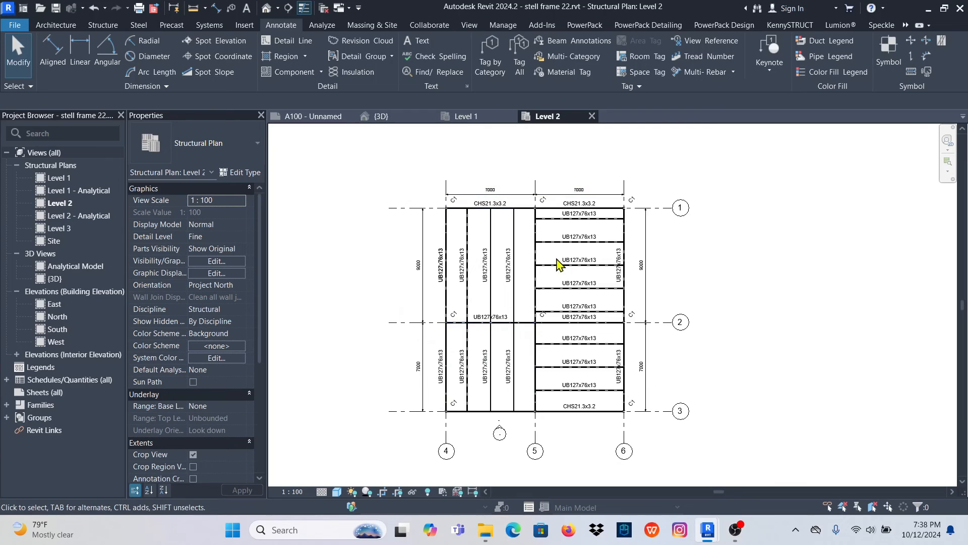
scroll(535, 244, "up", 3)
scroll(454, 212, "down", 2)
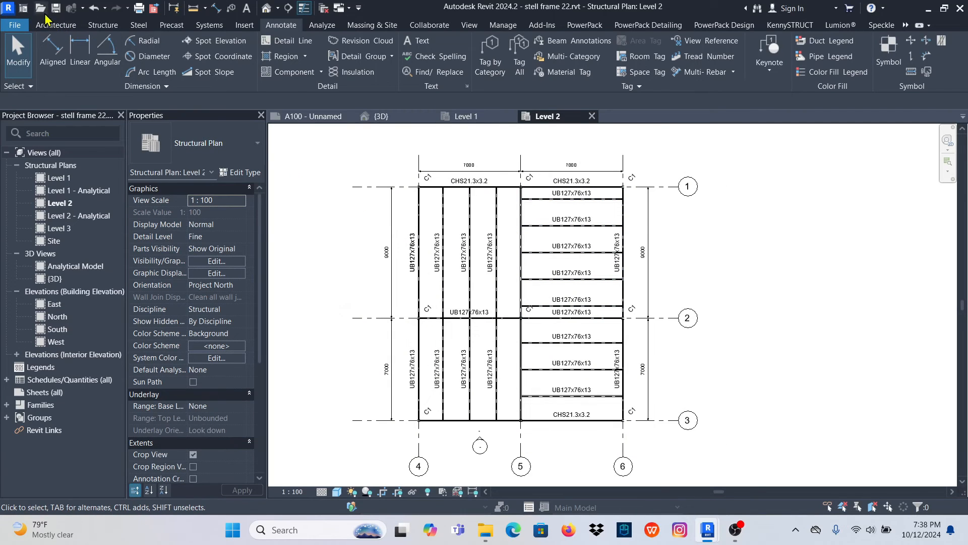
- Open the project RCC mini frame.rvt from the Youtube Videos folder
left_click(40, 9)
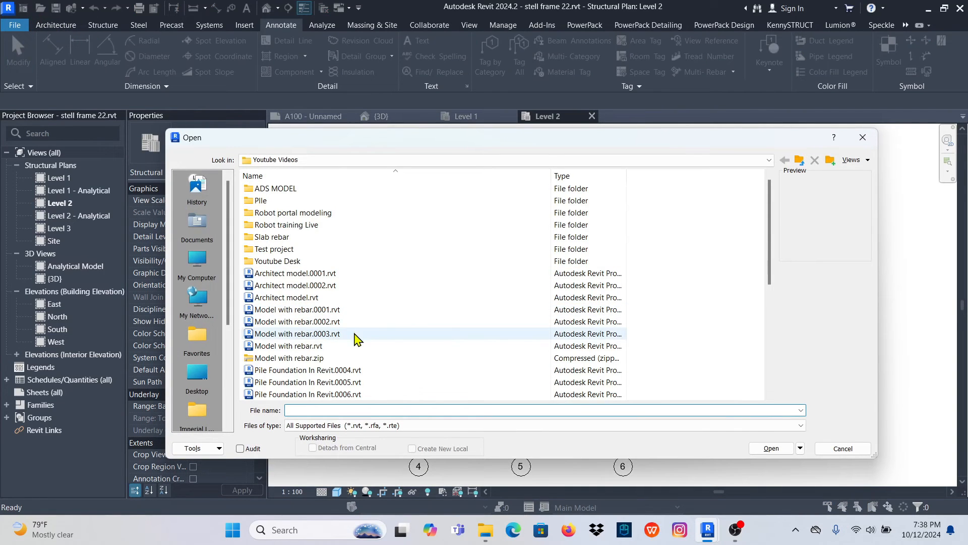
scroll(318, 337, "down", 2)
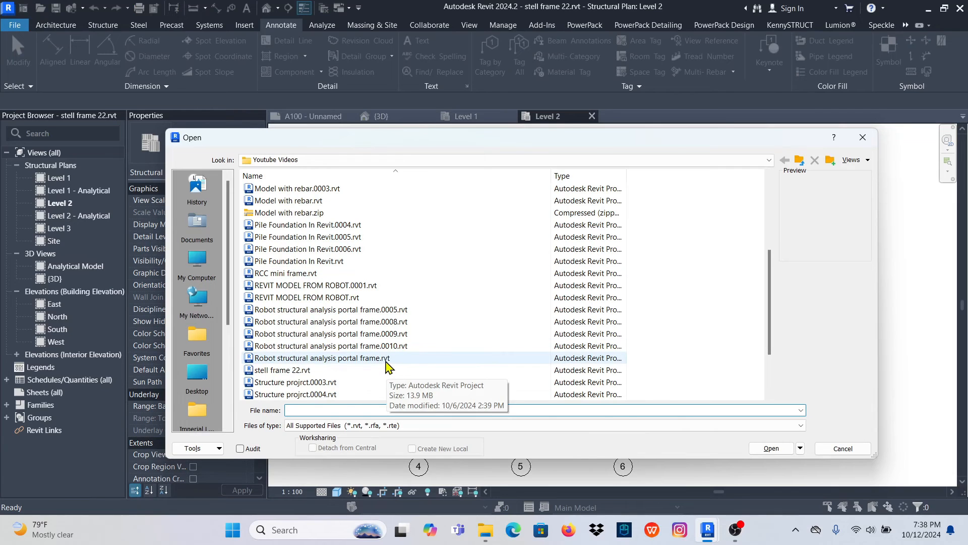
scroll(323, 368, "up", 2)
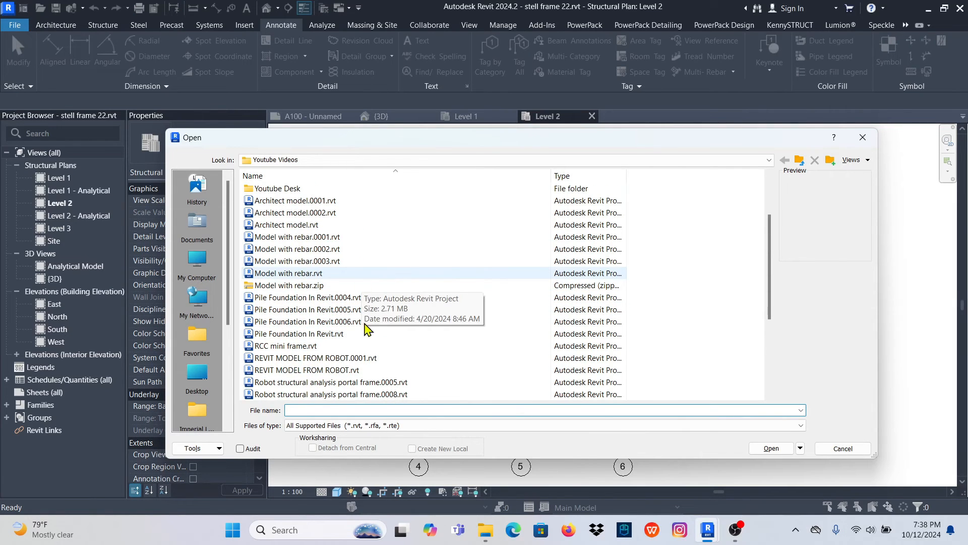
left_click(267, 346)
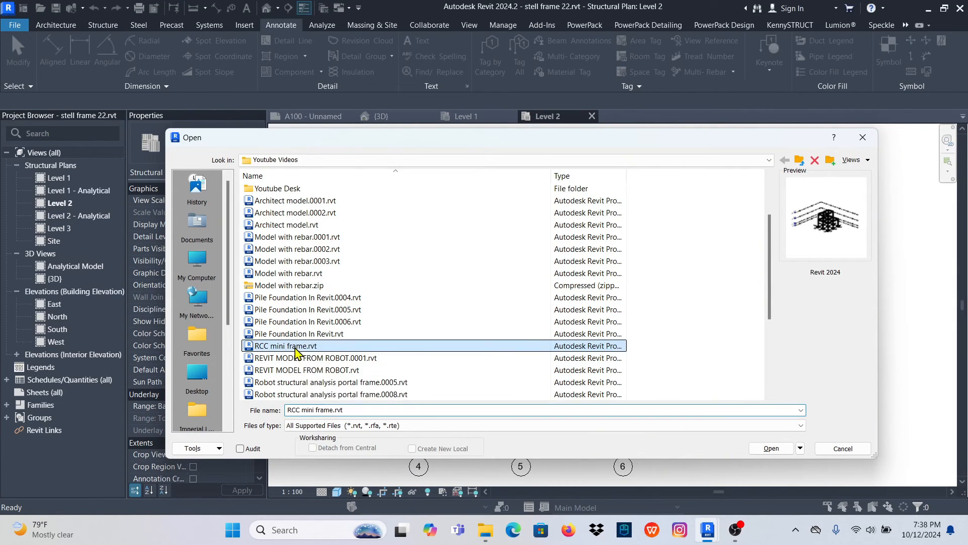
left_click(771, 449)
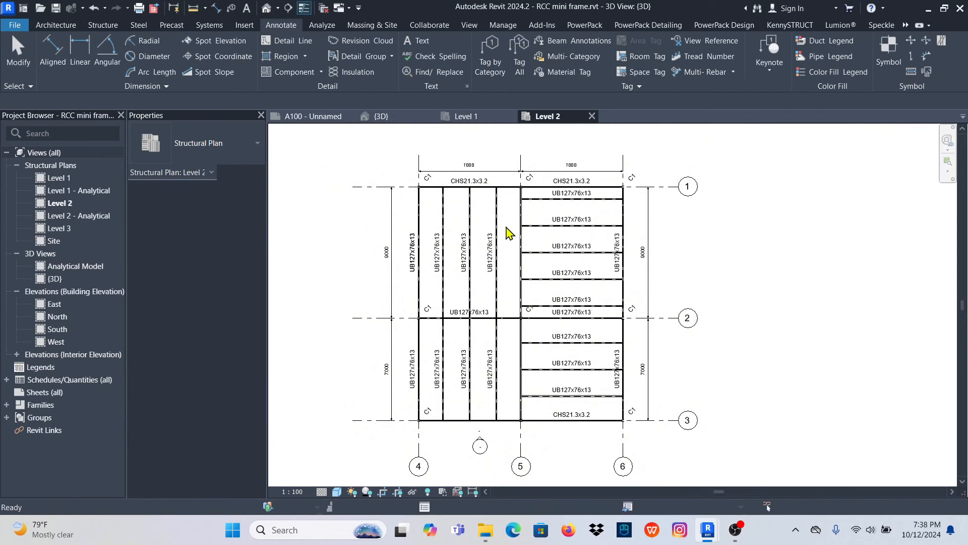
- Examine the 3D view of the RCC mini frame alongside the steel frame's Level 1 and Level 2 plans
scroll(650, 283, "up", 5)
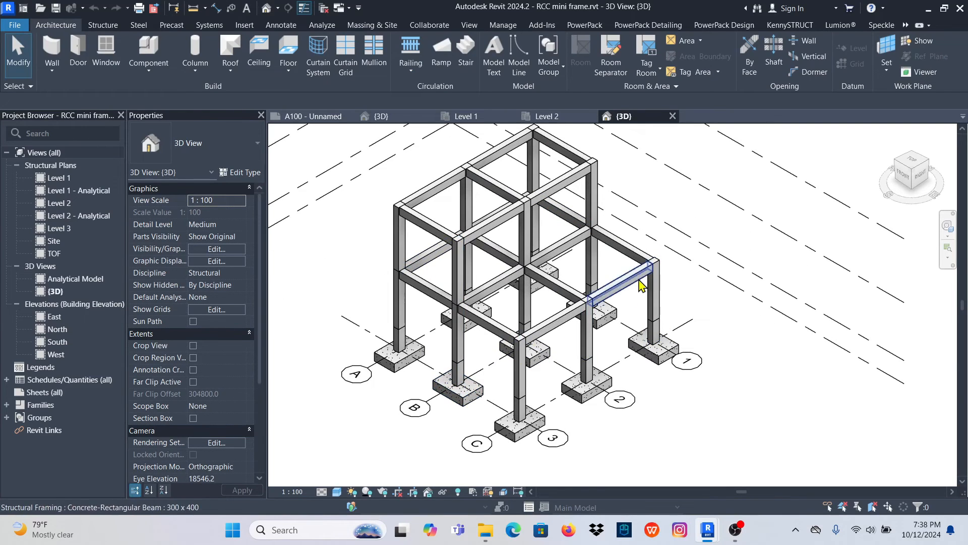
scroll(606, 262, "down", 3)
left_click(554, 117)
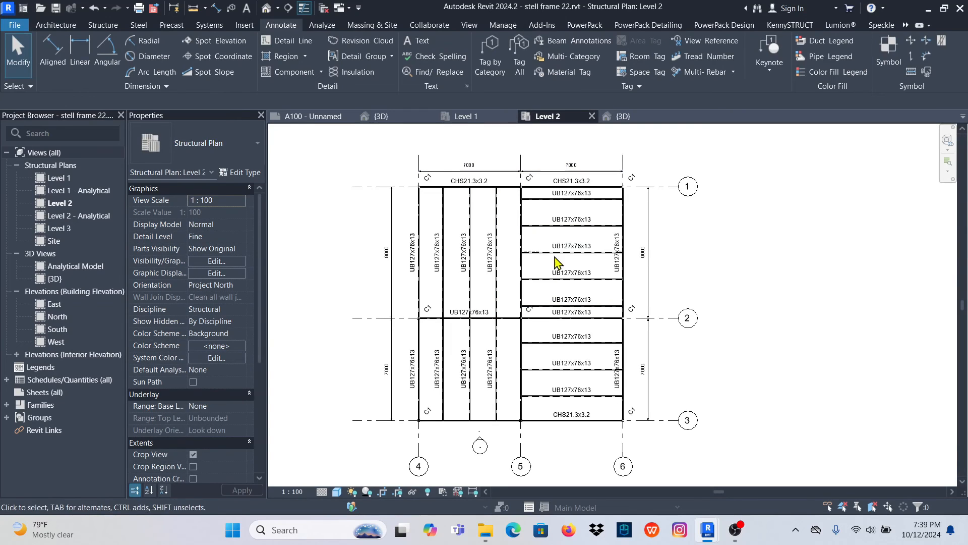
left_click(467, 118)
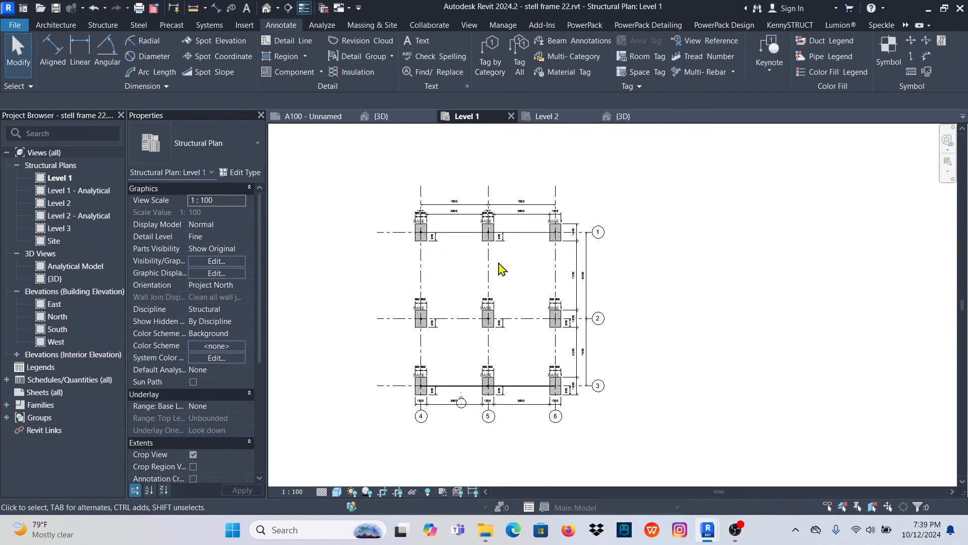
left_click(548, 117)
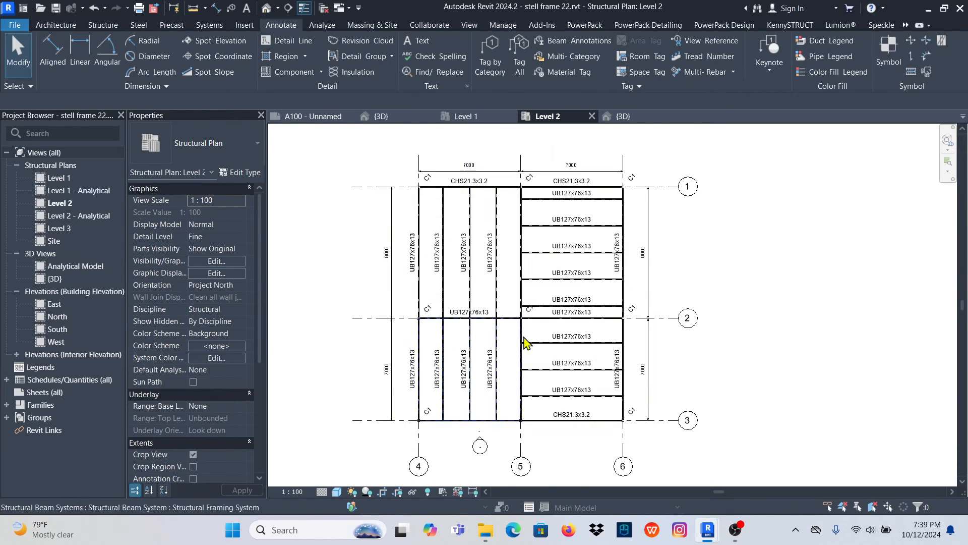
left_click(468, 117)
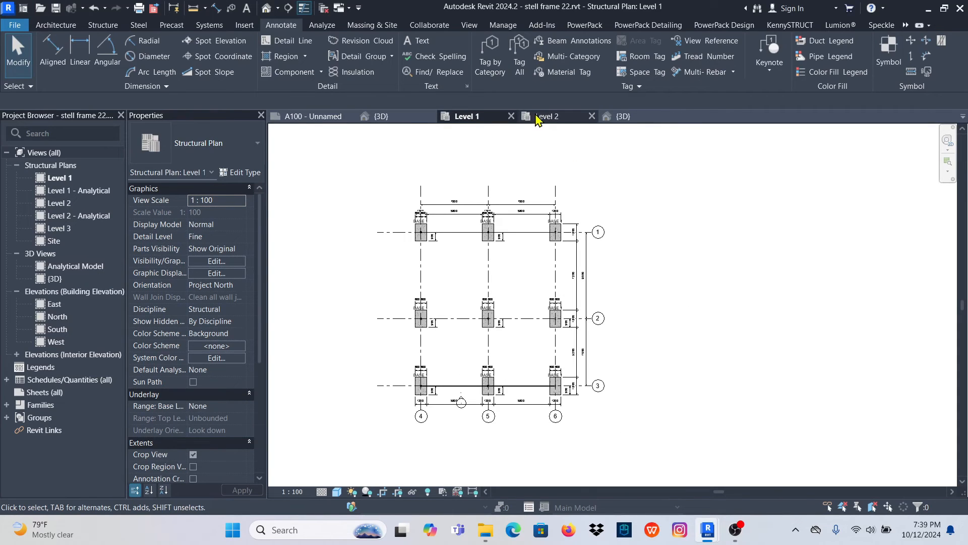
left_click(630, 116)
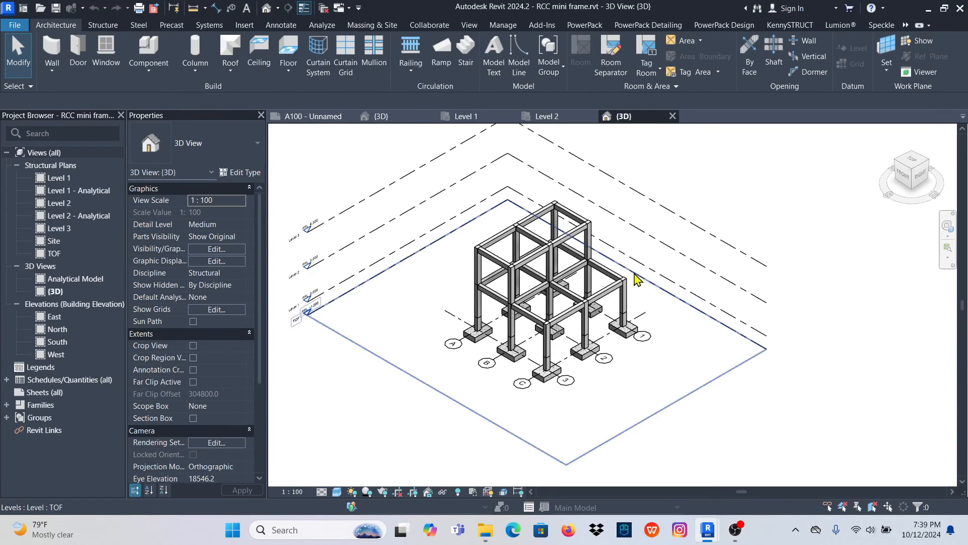
left_click(548, 118)
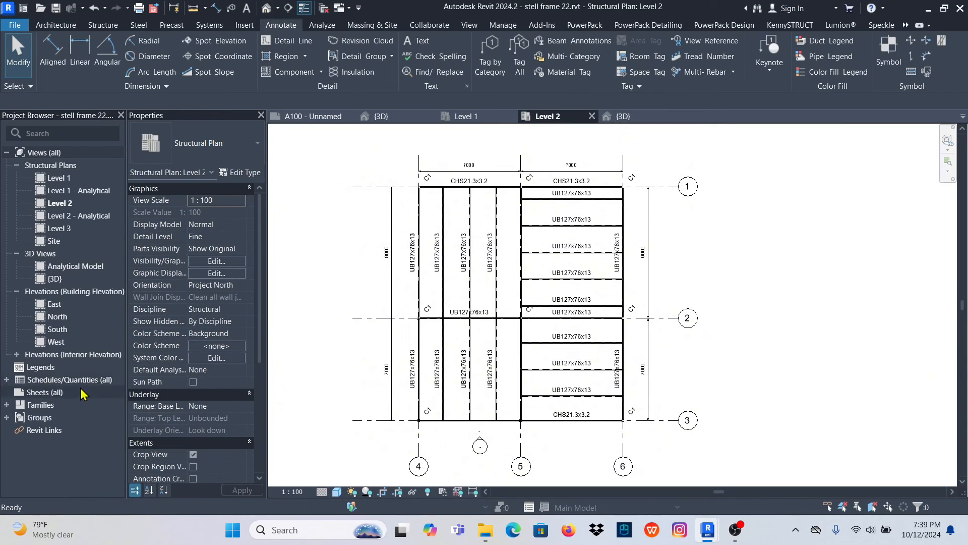
- Create a new sheet in the steel frame project with Title_Blocks_A3_Metric loaded as its title block, and return to the Level 2 plan
left_click(40, 395)
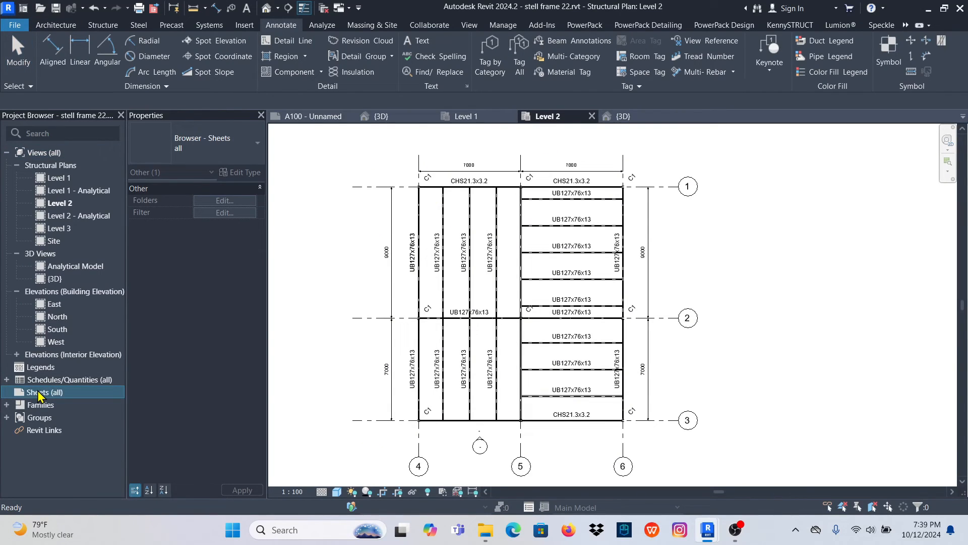
right_click(41, 396)
left_click(80, 398)
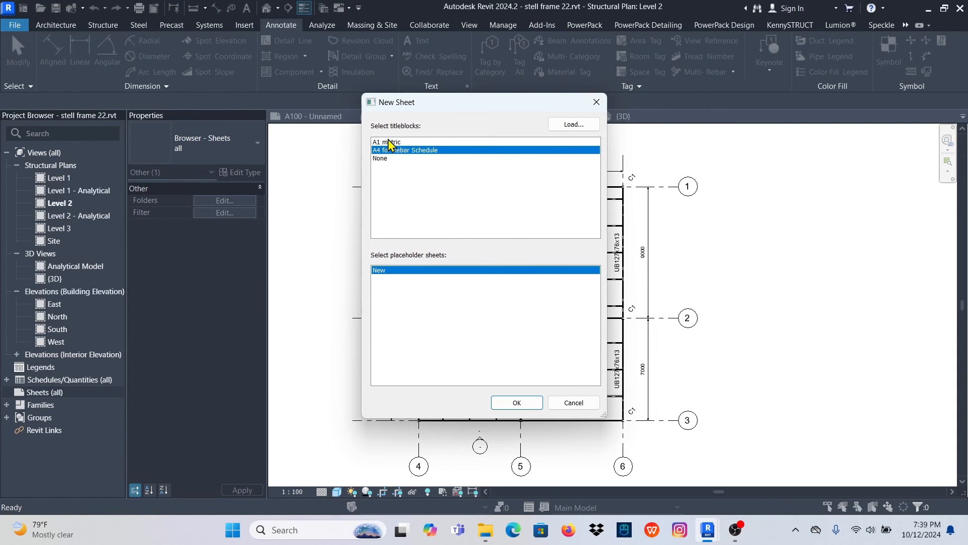
left_click(572, 125)
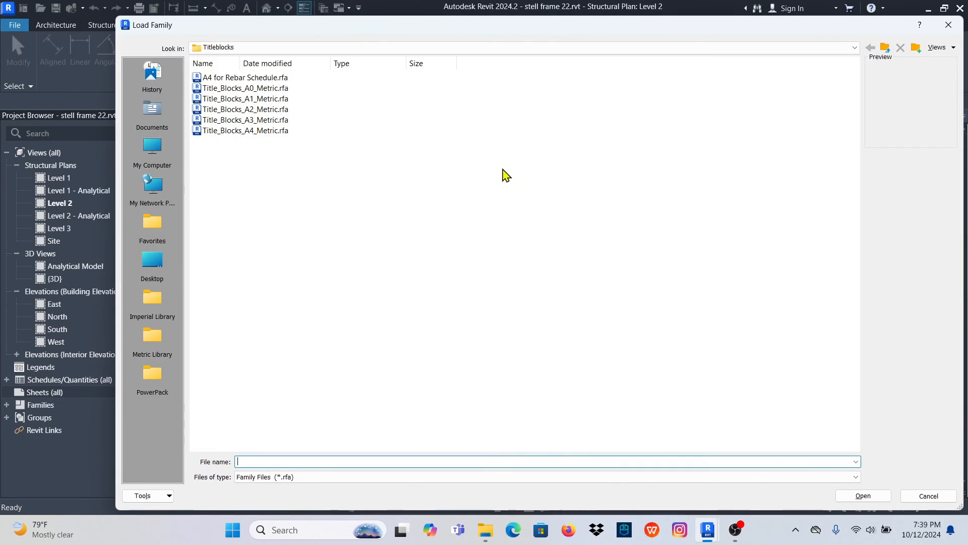
left_click(258, 121)
left_click(860, 496)
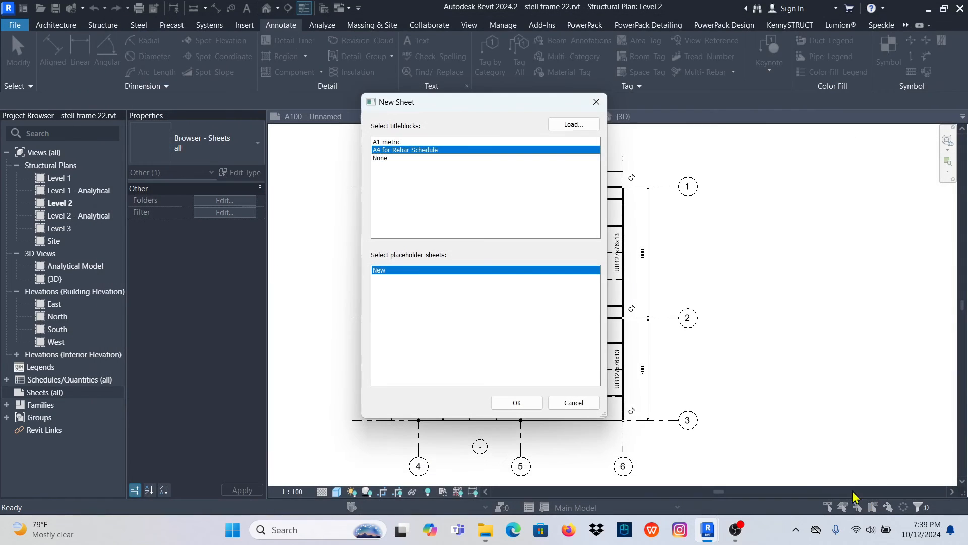
left_click(514, 403)
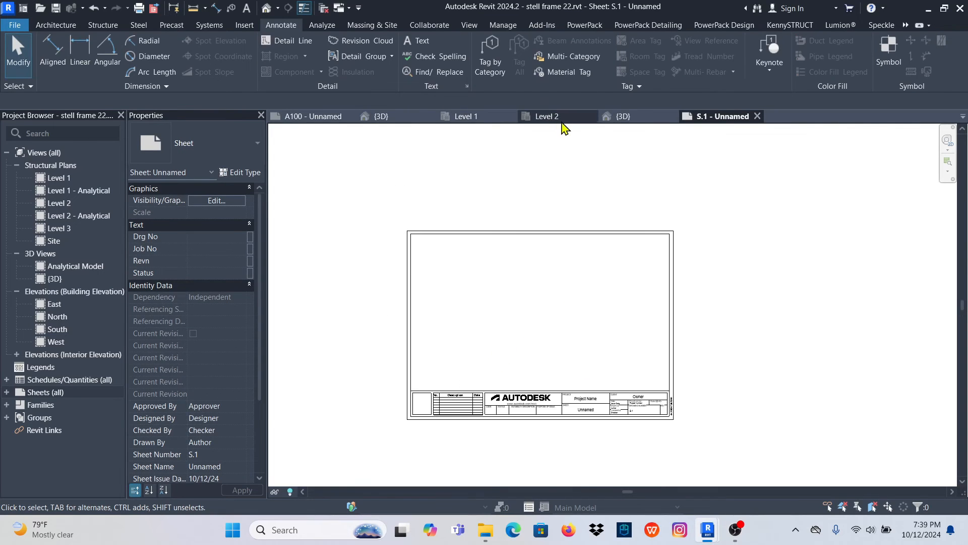
left_click(547, 117)
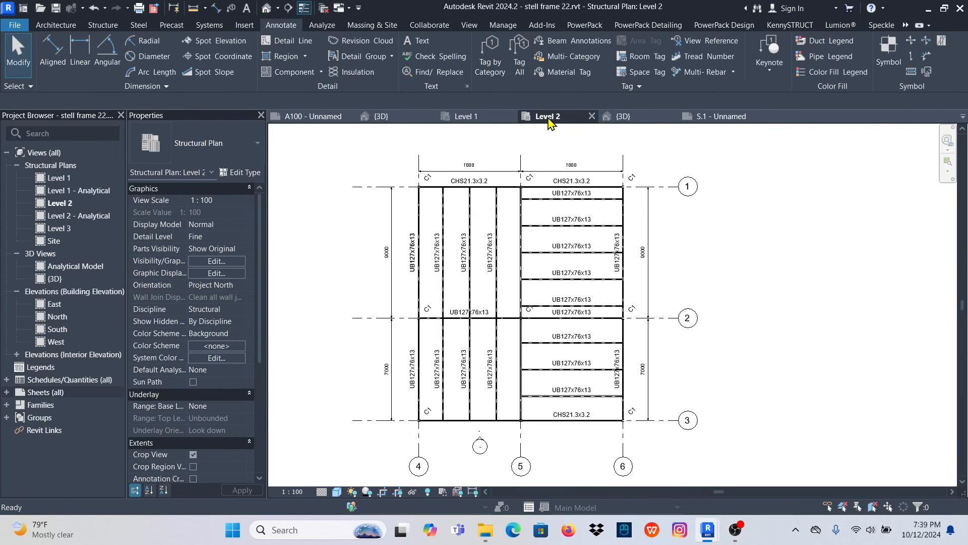
- Place the Level 1 structural plan on sheet S.1 over the A3 title block
left_click(468, 121)
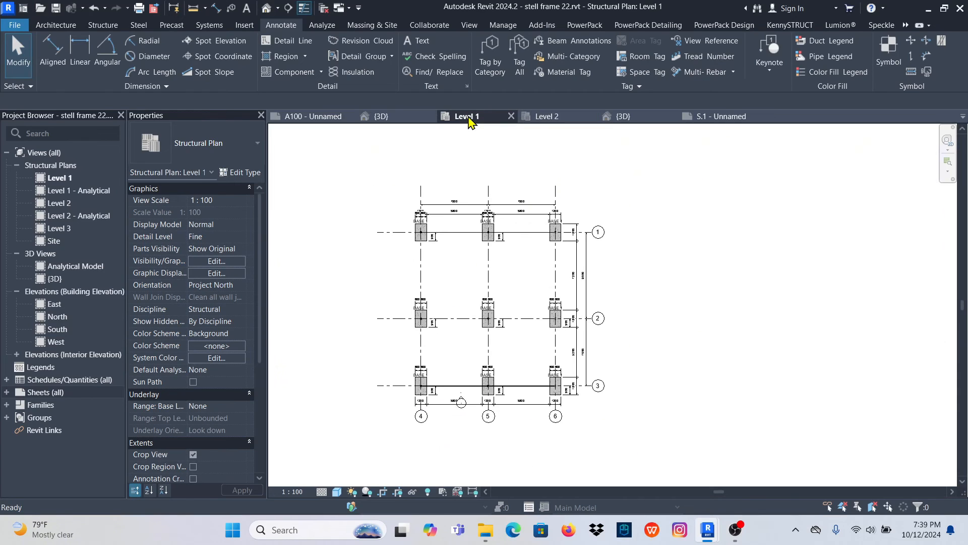
left_click(726, 117)
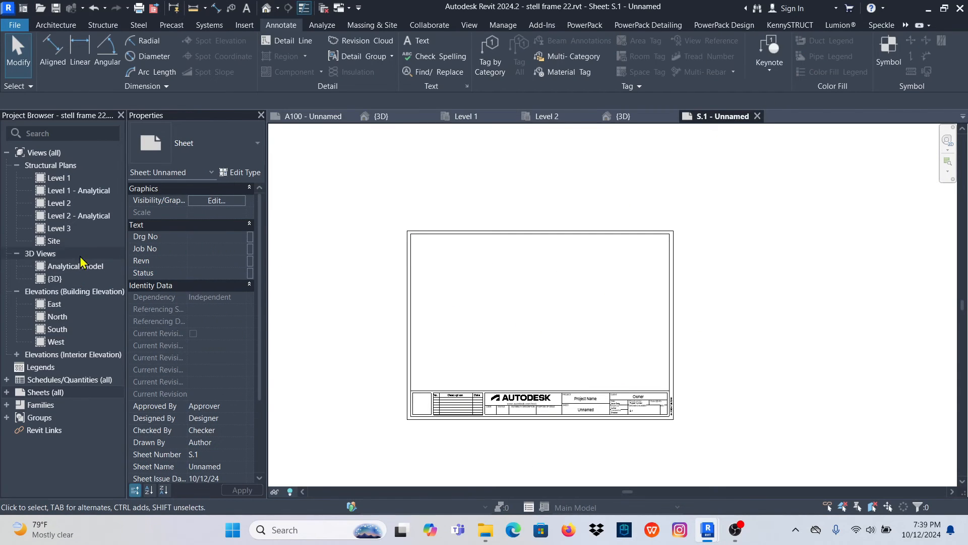
left_click(60, 180)
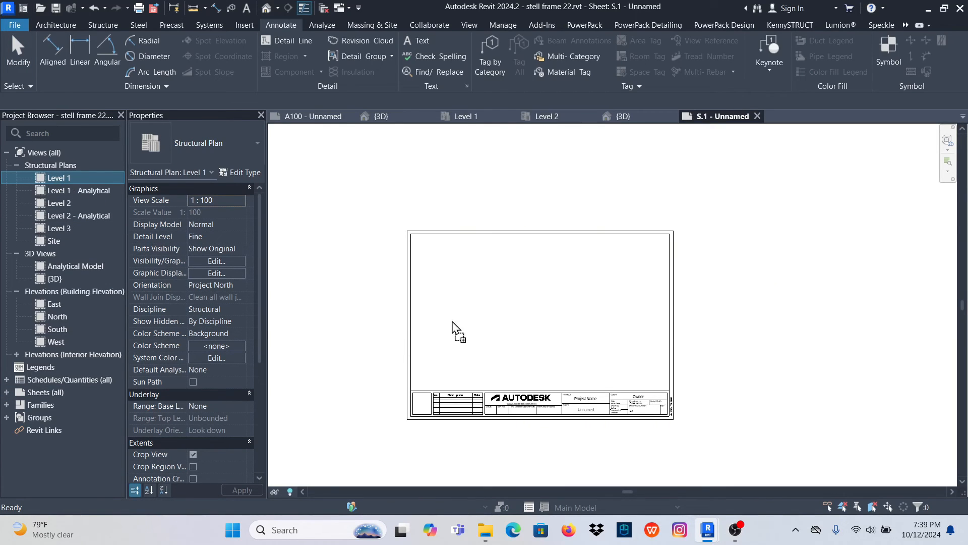
left_click_drag(497, 292, 493, 296)
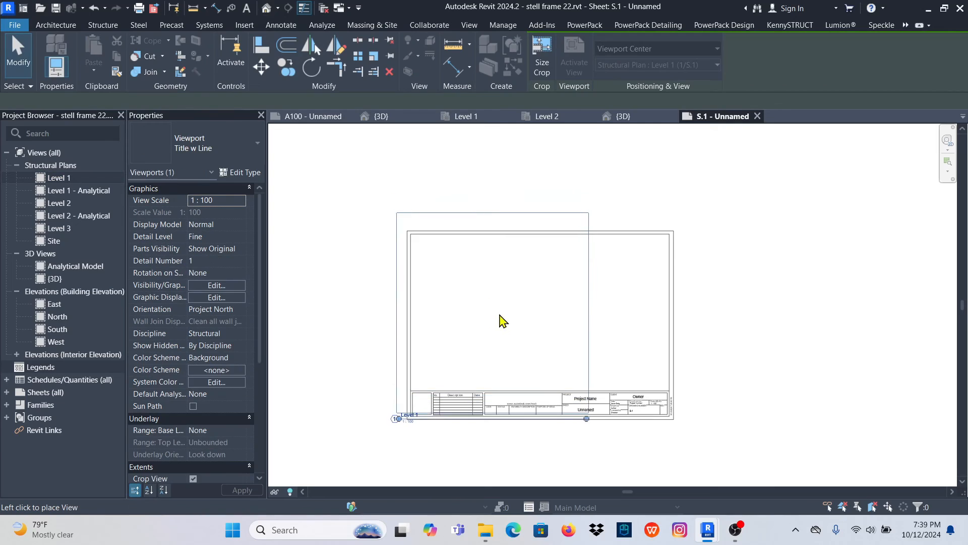
left_click(507, 317)
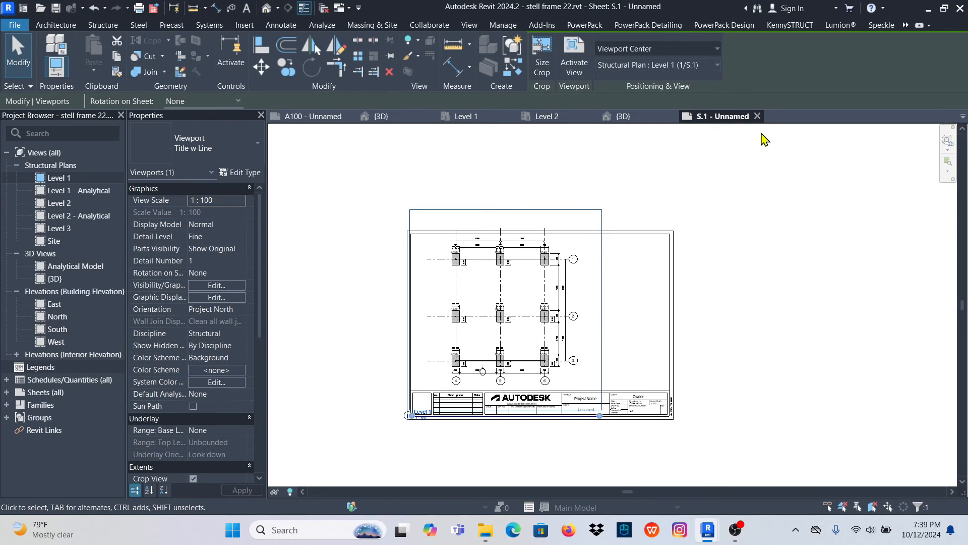
scroll(484, 333, "up", 3)
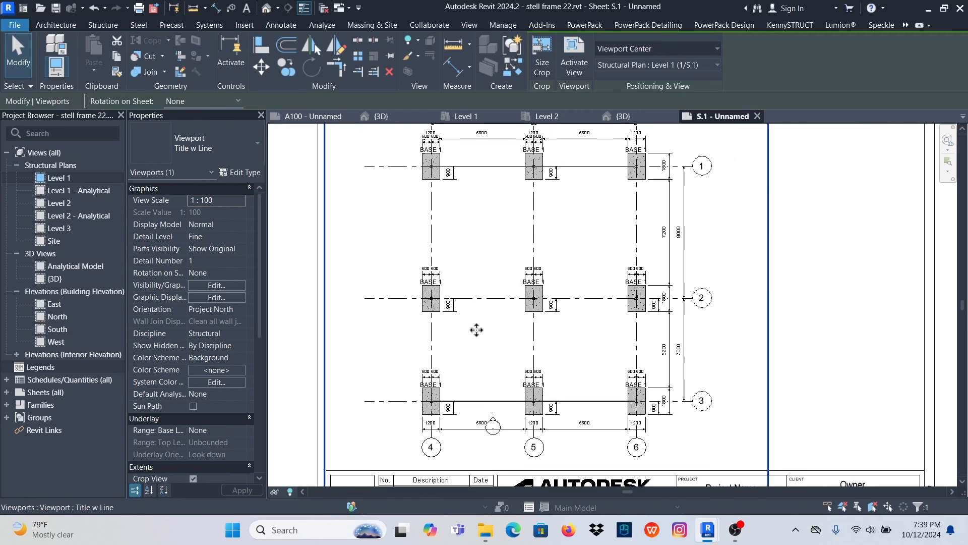
scroll(477, 351, "down", 1)
scroll(476, 351, "down", 1)
left_click(629, 332)
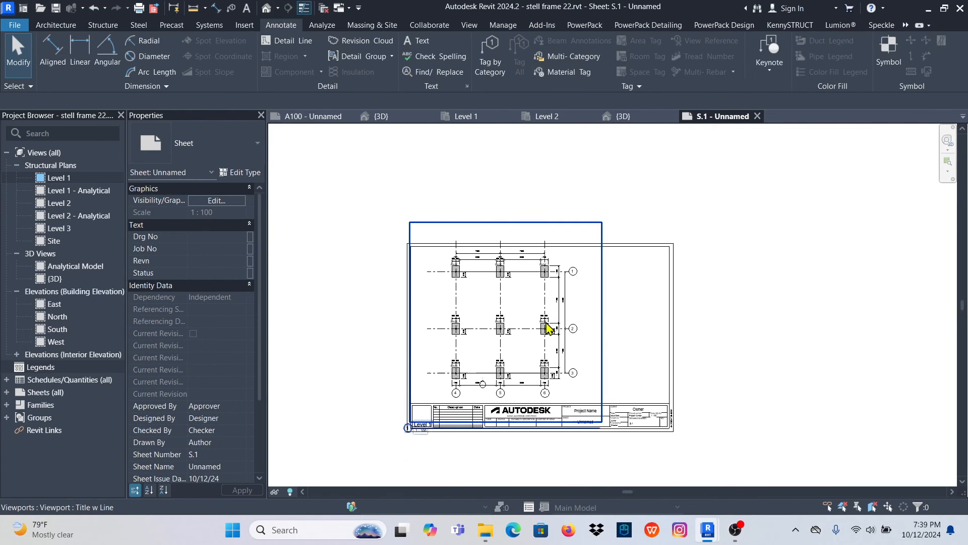
- Move the Level 1 viewport on sheet S.1 toward the middle of the sheet's width
left_click(579, 345)
left_click_drag(554, 350, 585, 358)
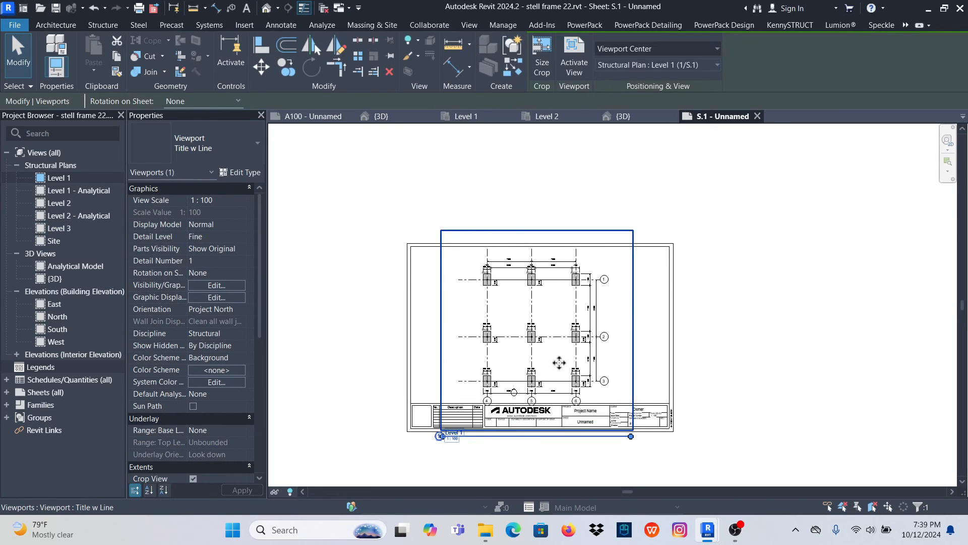
scroll(523, 278, "up", 2)
scroll(524, 270, "up", 2)
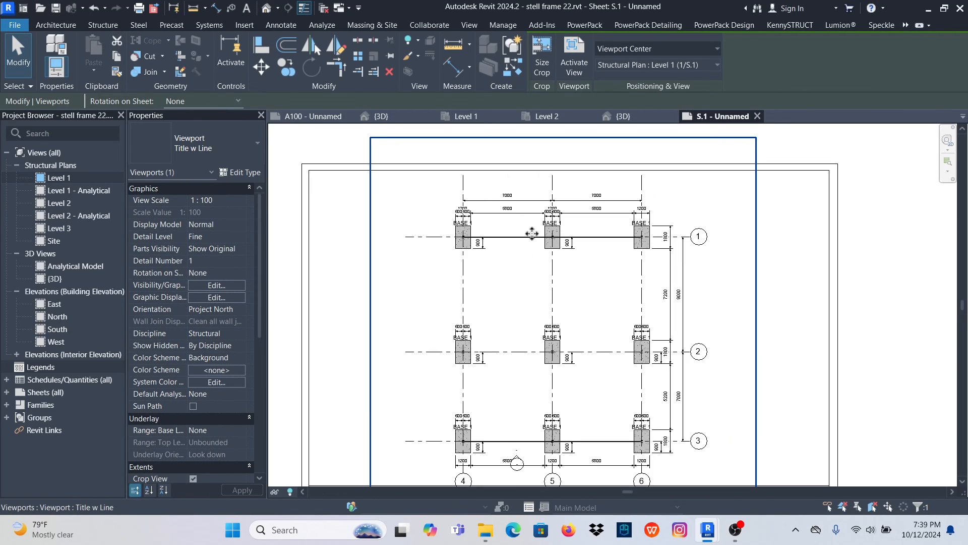
scroll(491, 274, "down", 2)
scroll(499, 269, "down", 4)
left_click(687, 281)
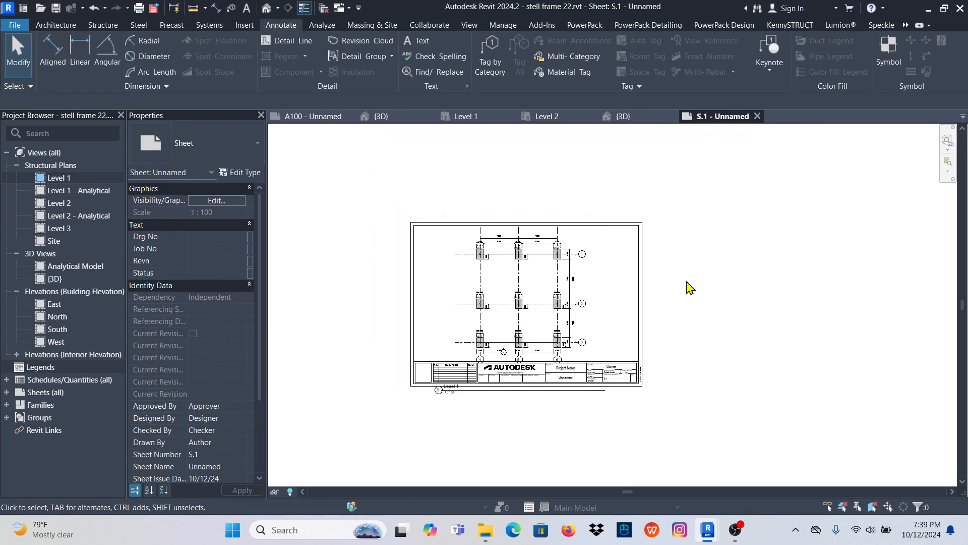
- Activate the Level 1 viewport and shorten the upper ends of grid lines 4, 5 and 6 toward the top dimension string
scroll(551, 280, "up", 3)
double_click(610, 274)
scroll(489, 211, "up", 4)
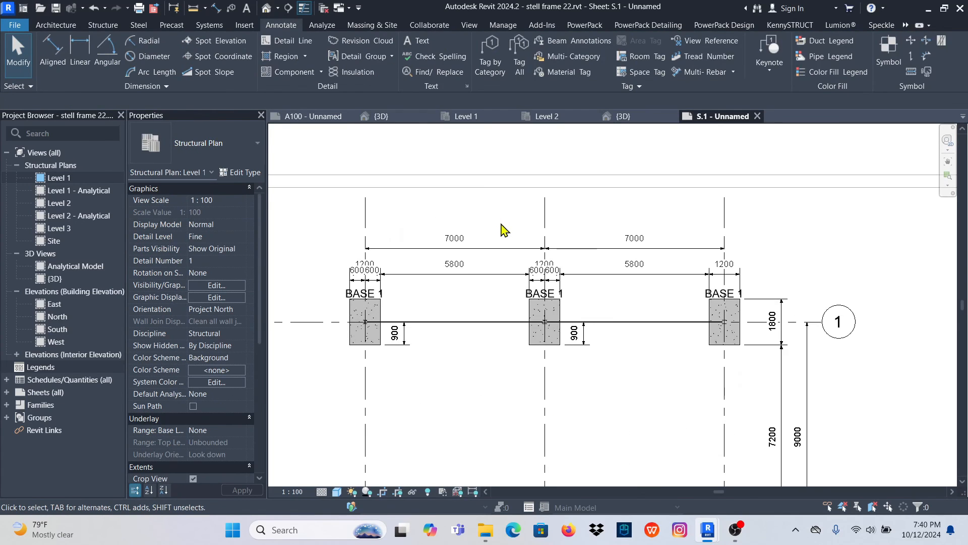
left_click(545, 205)
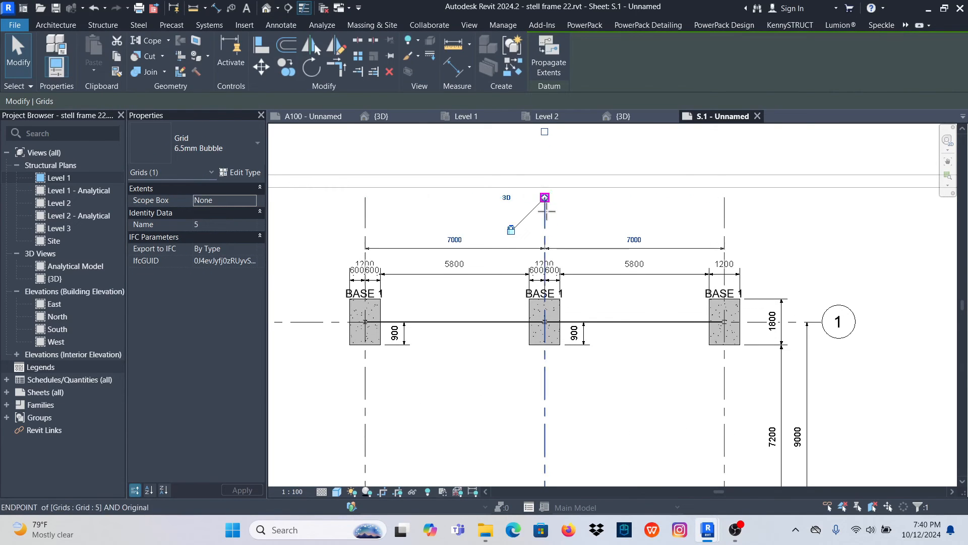
left_click_drag(545, 198, 552, 228)
scroll(547, 218, "down", 5)
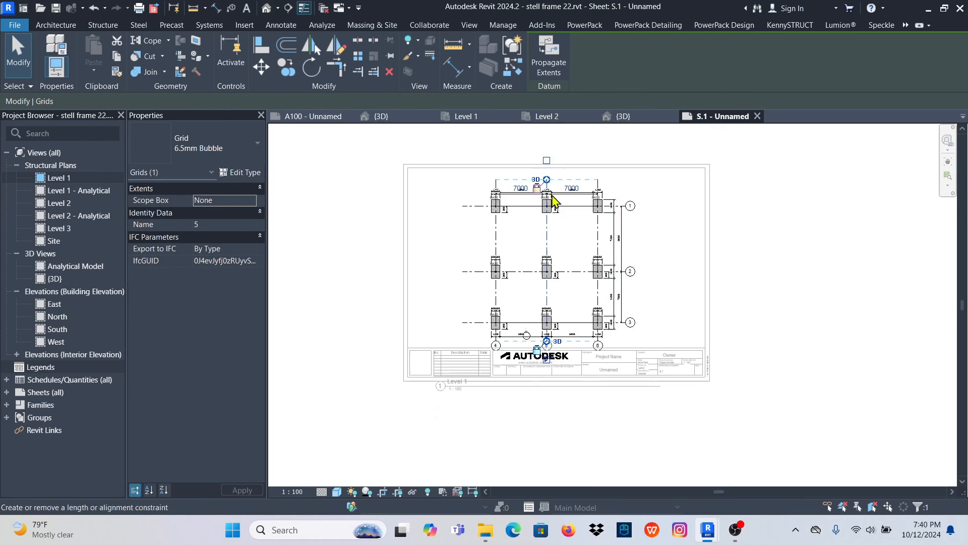
left_click(676, 274)
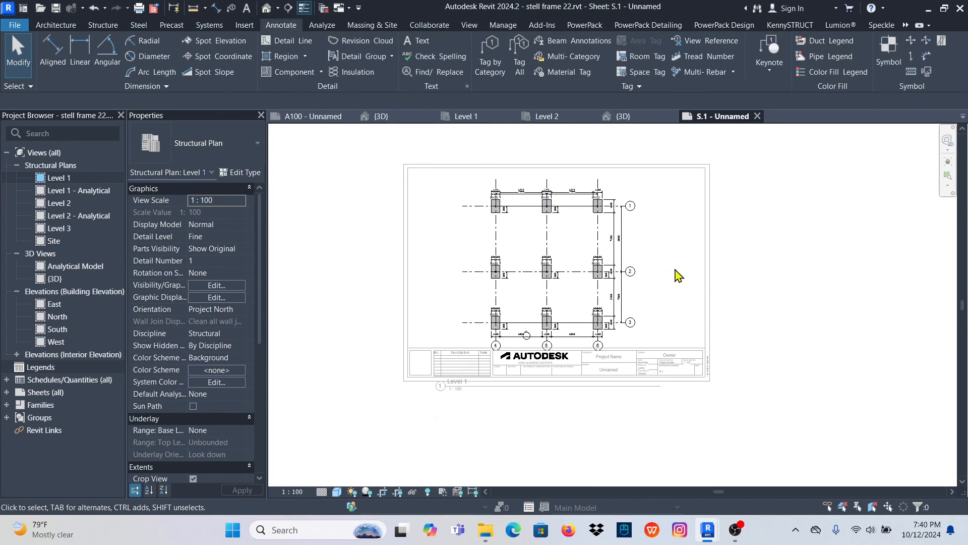
- Deactivate the Level 1 view and move its viewport up so the grid bubbles clear the title block
double_click(792, 240)
left_click(575, 255)
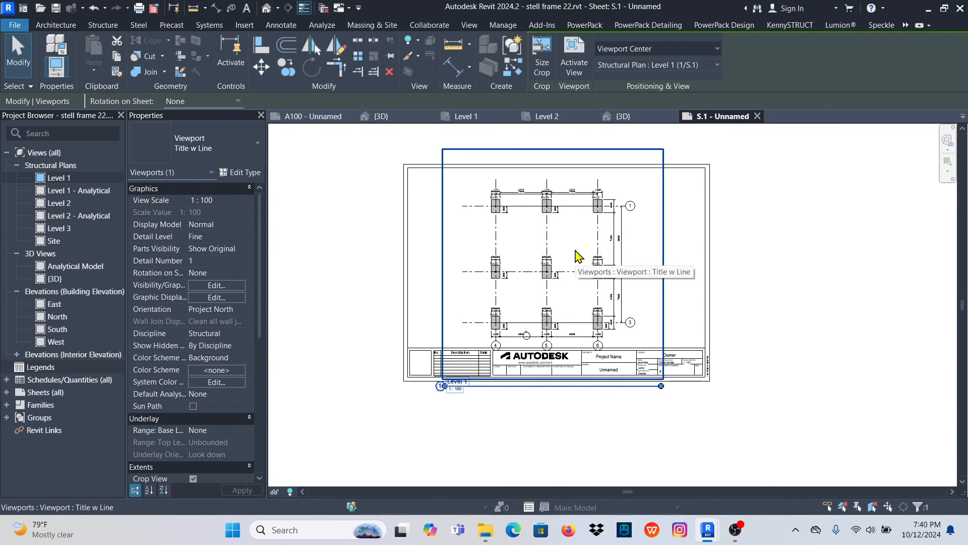
left_click_drag(579, 256, 577, 245)
left_click(808, 236)
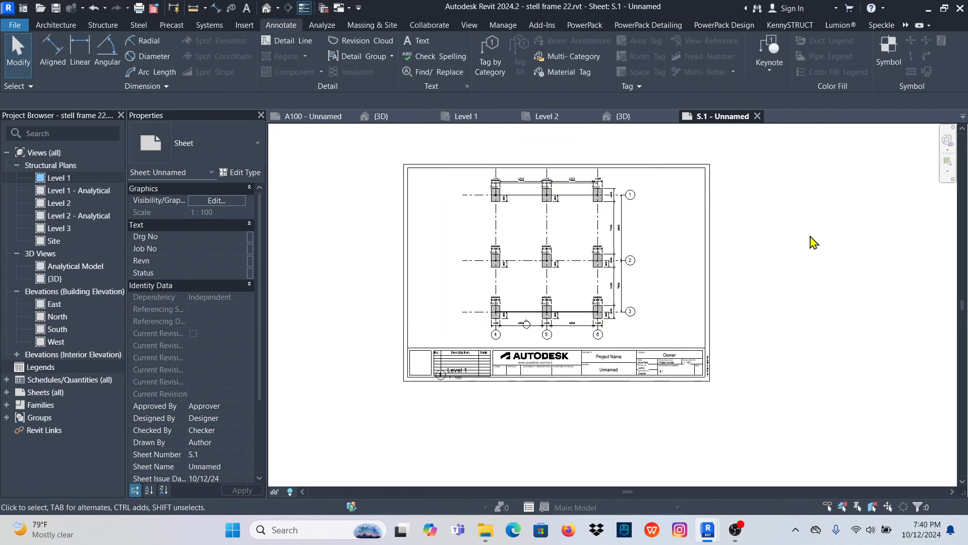
scroll(741, 234, "up", 2)
scroll(471, 296, "down", 3)
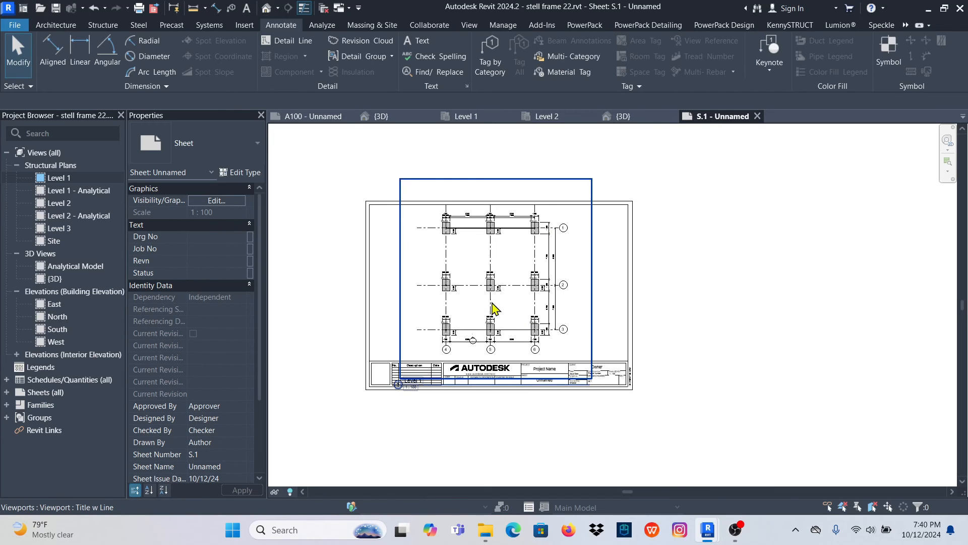
scroll(492, 283, "up", 2)
left_click(307, 371)
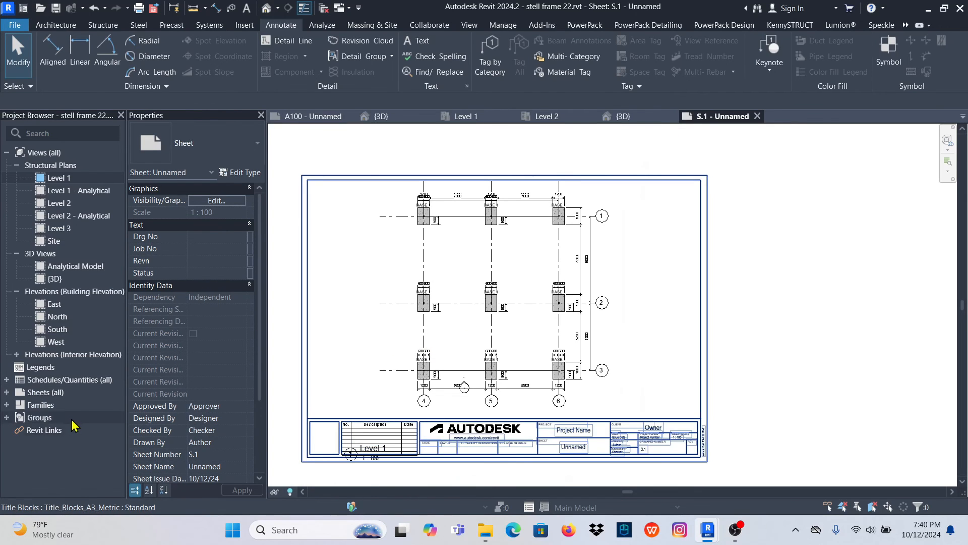
- Create another new sheet with the Title_Blocks_A3_Metric : Standard title block
left_click(40, 393)
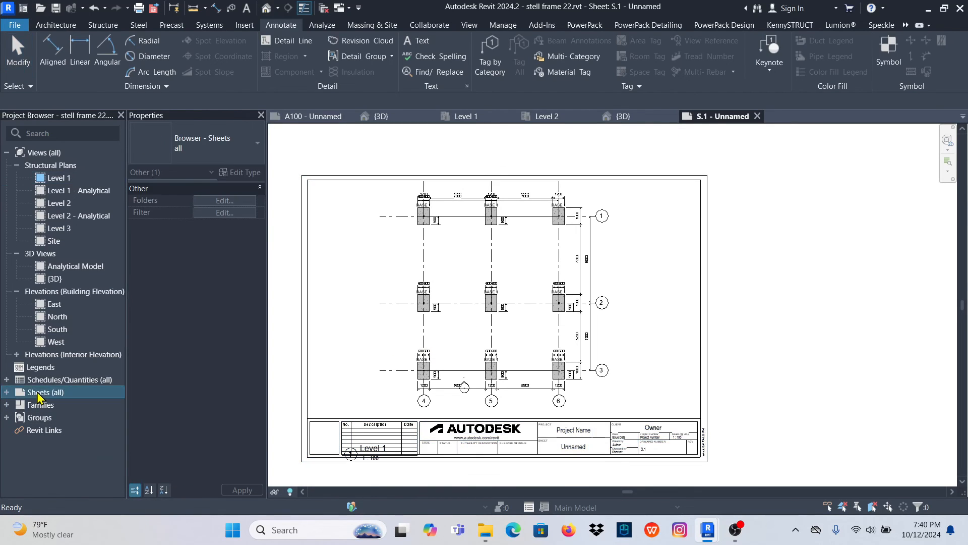
right_click(40, 394)
left_click(76, 401)
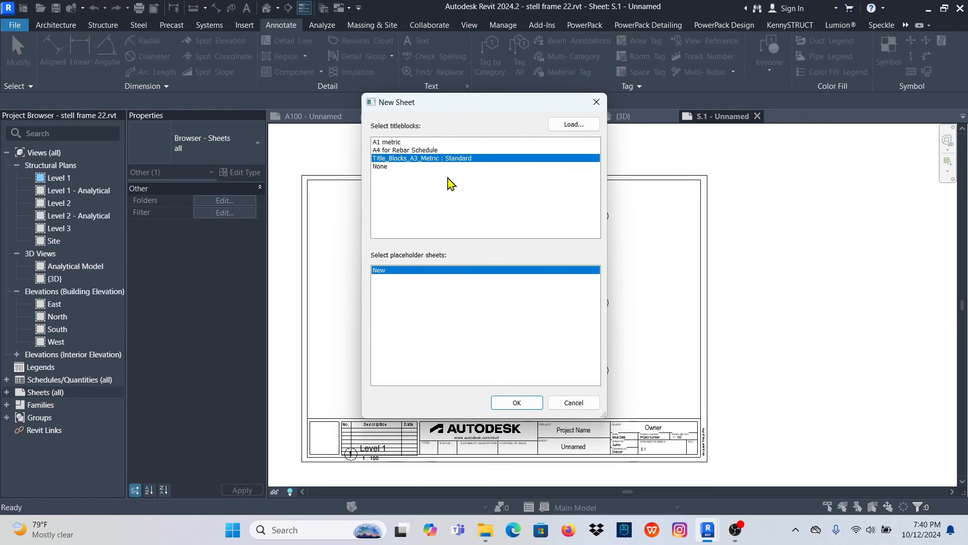
left_click(516, 402)
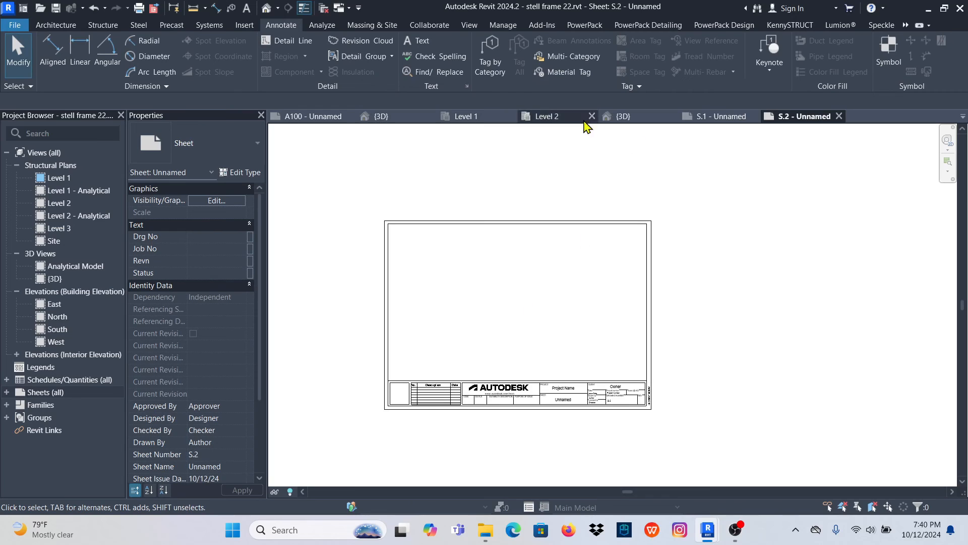
- Place the Level 2 structural plan in the middle of sheet S.2, above the title block
left_click(59, 205)
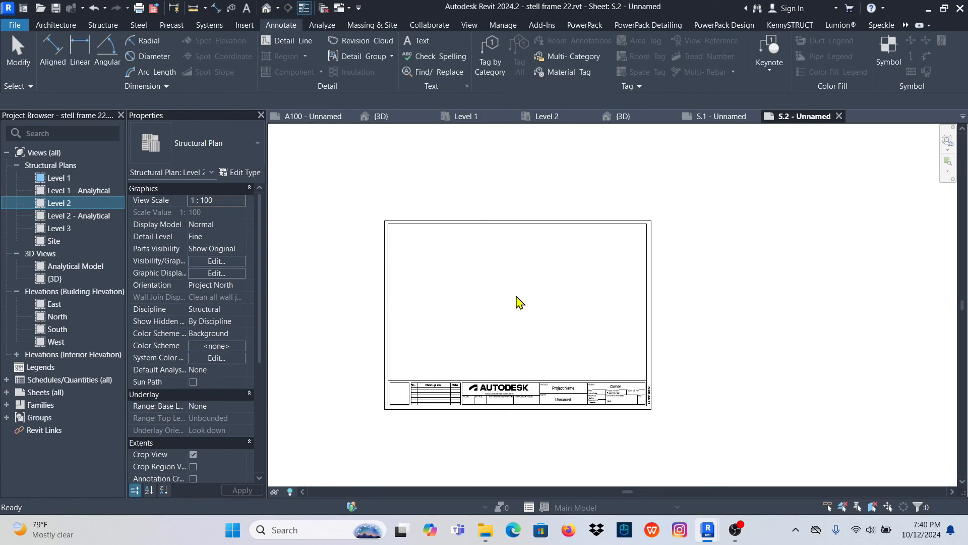
left_click_drag(516, 297, 514, 298)
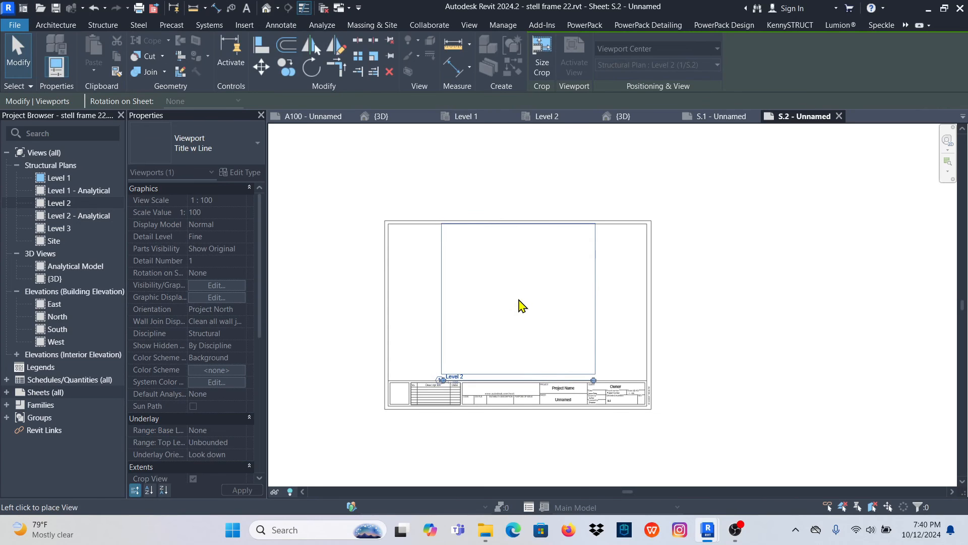
left_click(722, 298)
- Examine the Level 2 framing plan on sheet S.2, checking its beam tags, dimensions and fit within the border
scroll(513, 248, "up", 5)
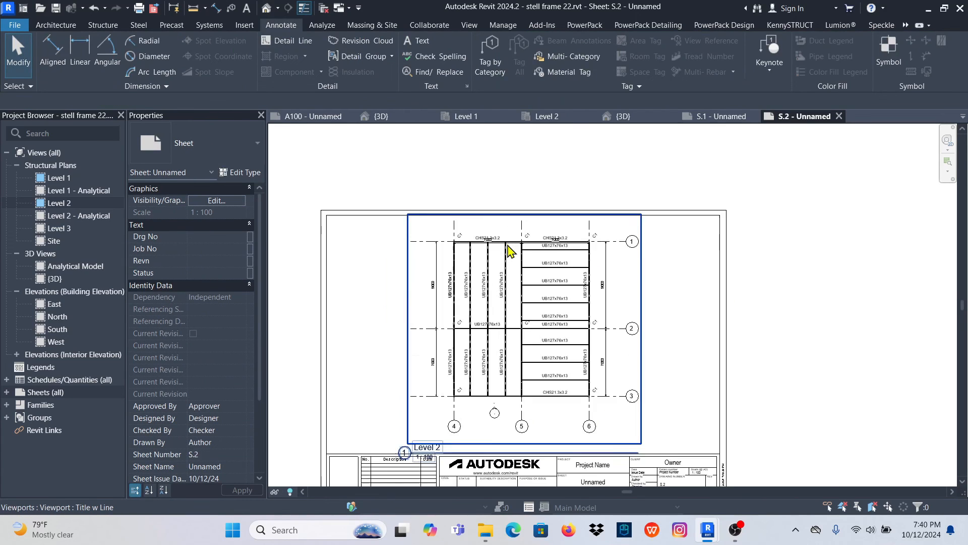
scroll(530, 283, "down", 5)
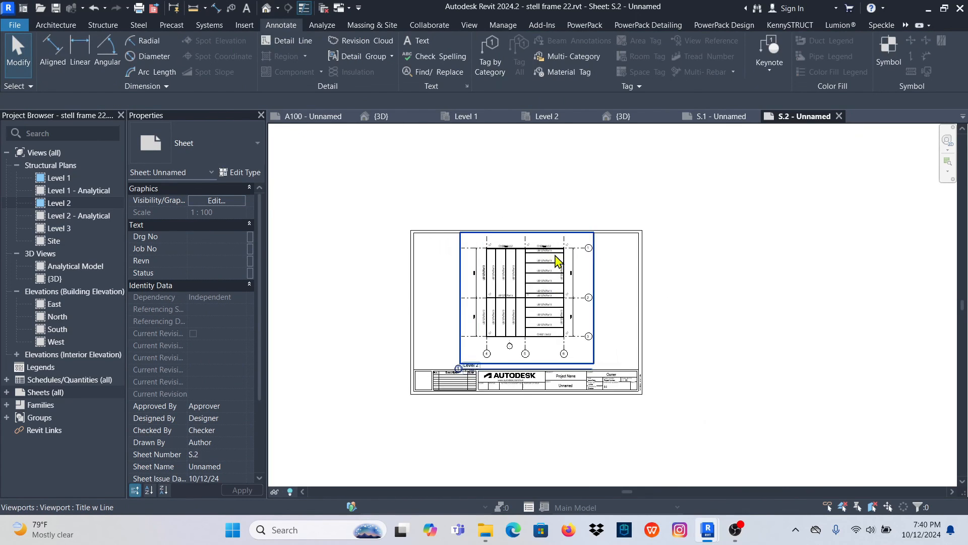
scroll(573, 403, "up", 1)
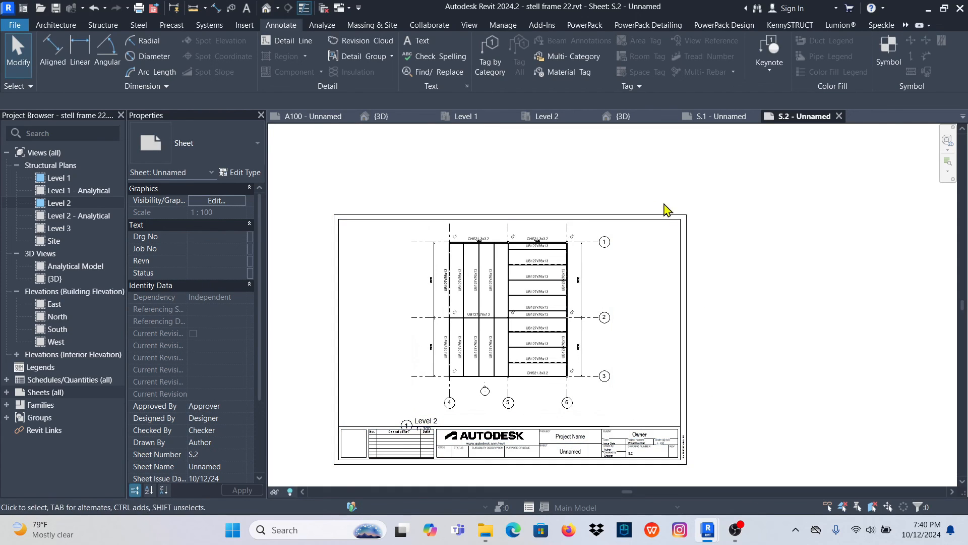
scroll(527, 281, "up", 2)
scroll(573, 331, "down", 2)
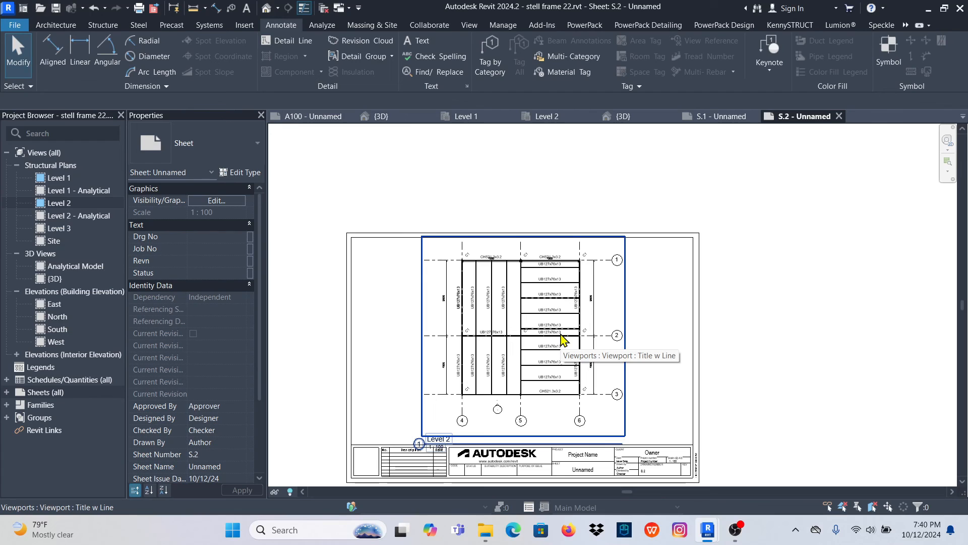
scroll(510, 324, "down", 1)
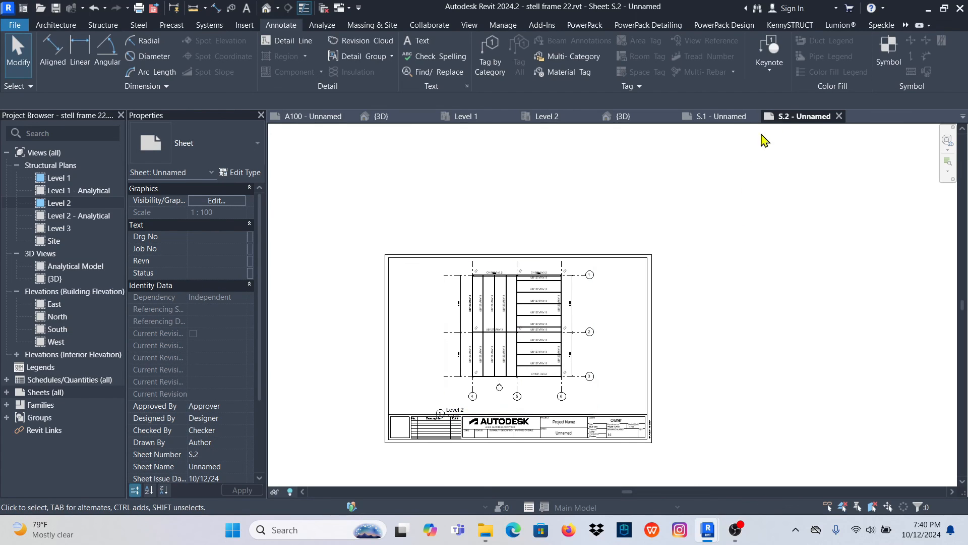
scroll(555, 305, "up", 3)
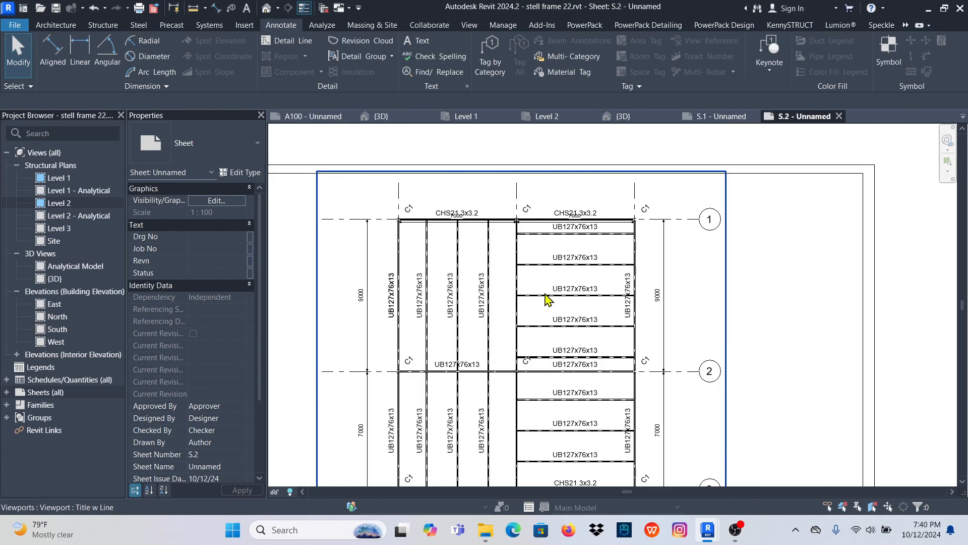
scroll(547, 299, "down", 3)
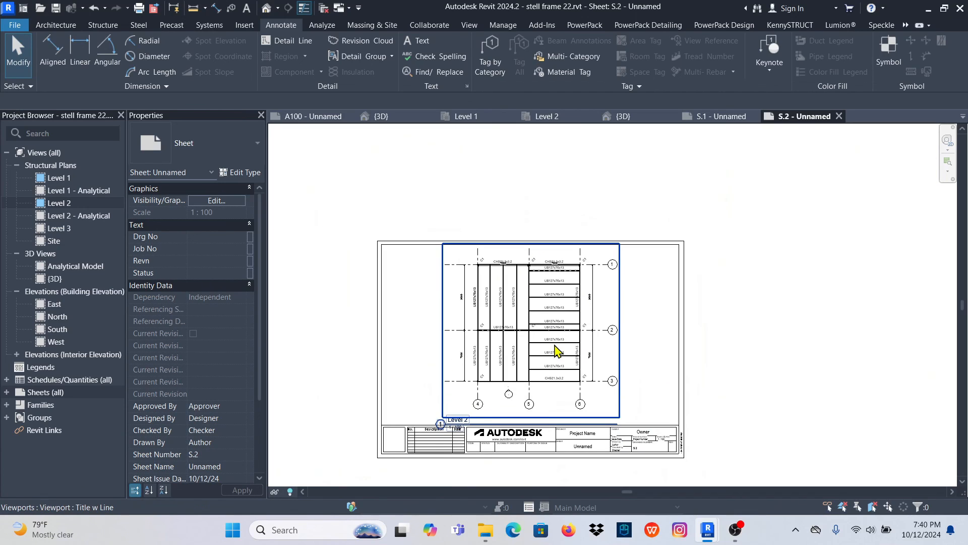
scroll(555, 350, "up", 2)
scroll(527, 320, "up", 1)
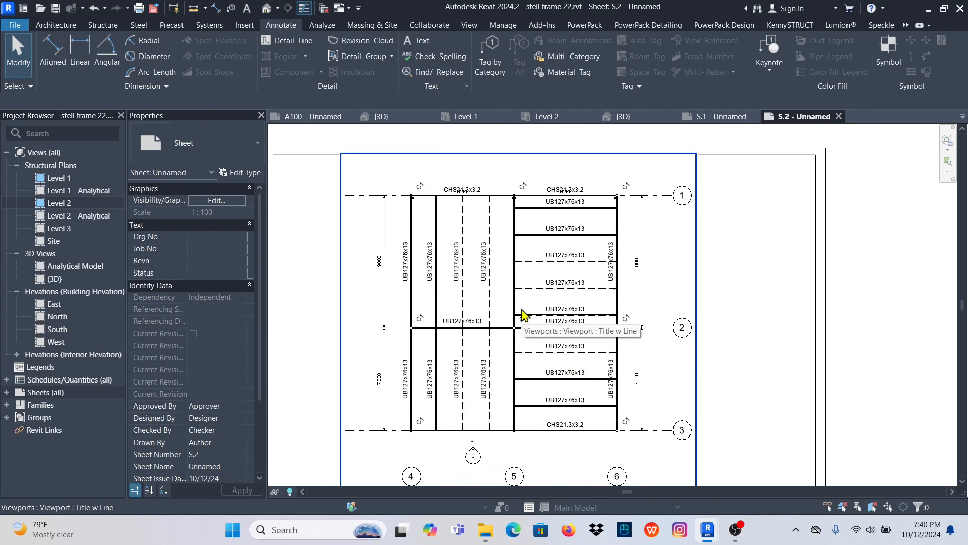
- Compare sheets S.1 and S.2, and close the open Level 2 plan view
left_click(728, 117)
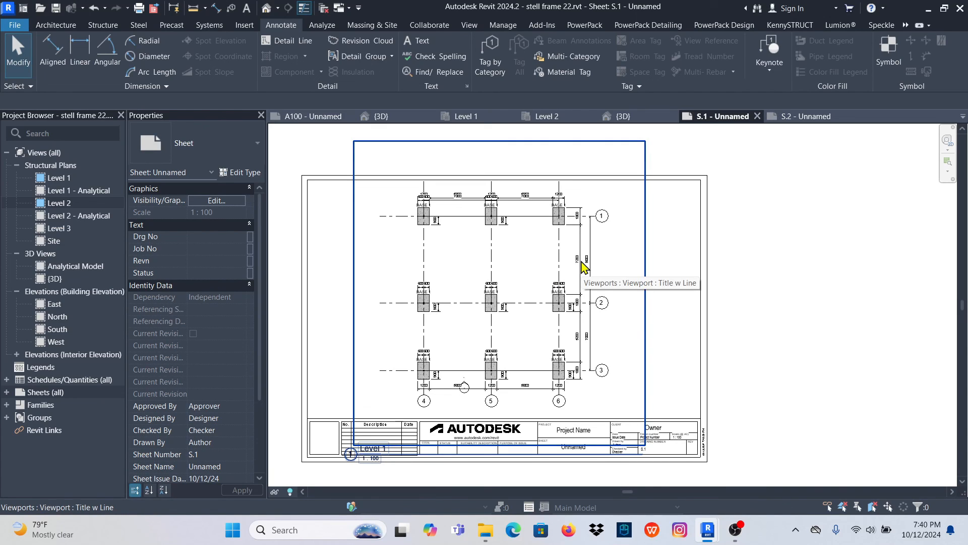
left_click(801, 117)
left_click(708, 117)
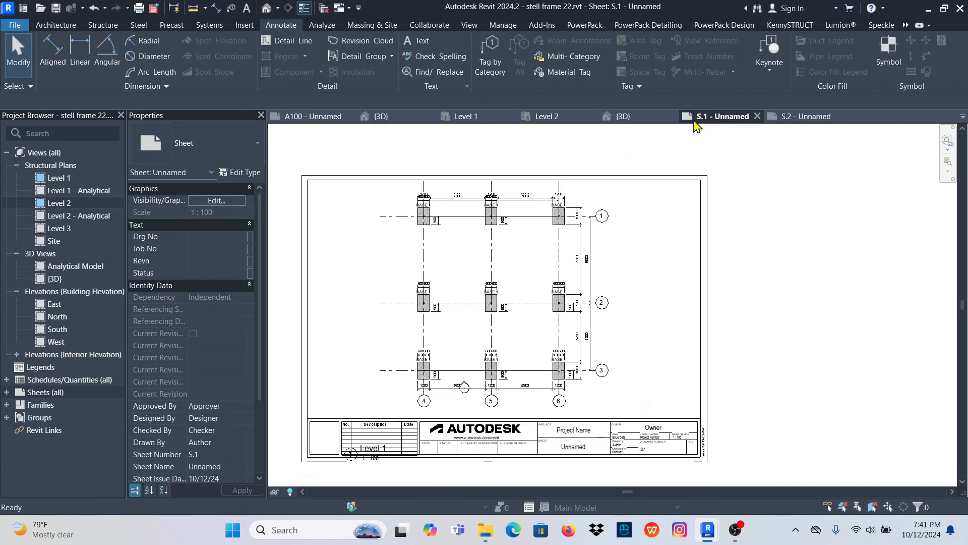
left_click(573, 121)
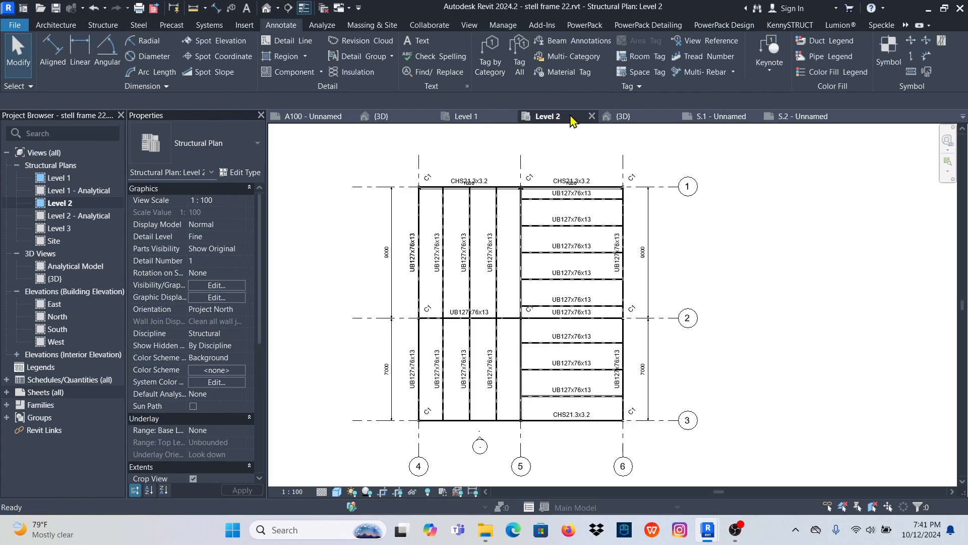
left_click(592, 117)
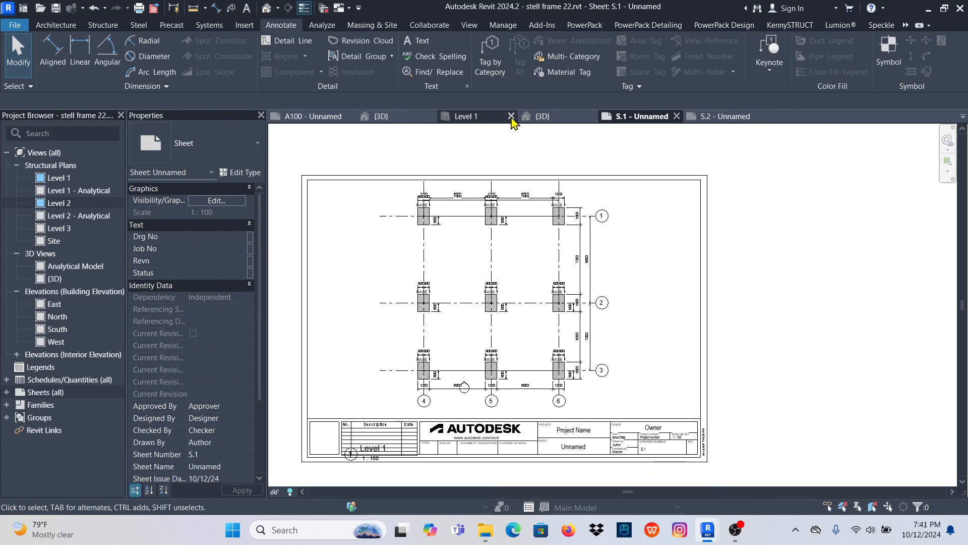
- Close the open Level 1 plan view and one of the two open 3D views
left_click(511, 117)
left_click(426, 118)
left_click(430, 118)
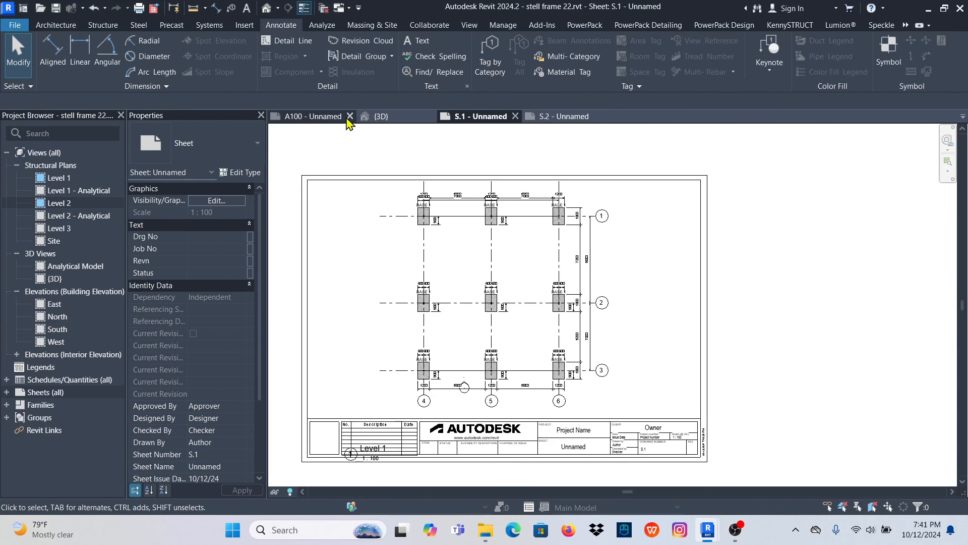
- Review the remaining open views: the RCC mini frame 3D view, sheets S.2 and S.1, and the architectural model's sheet A100
left_click(405, 120)
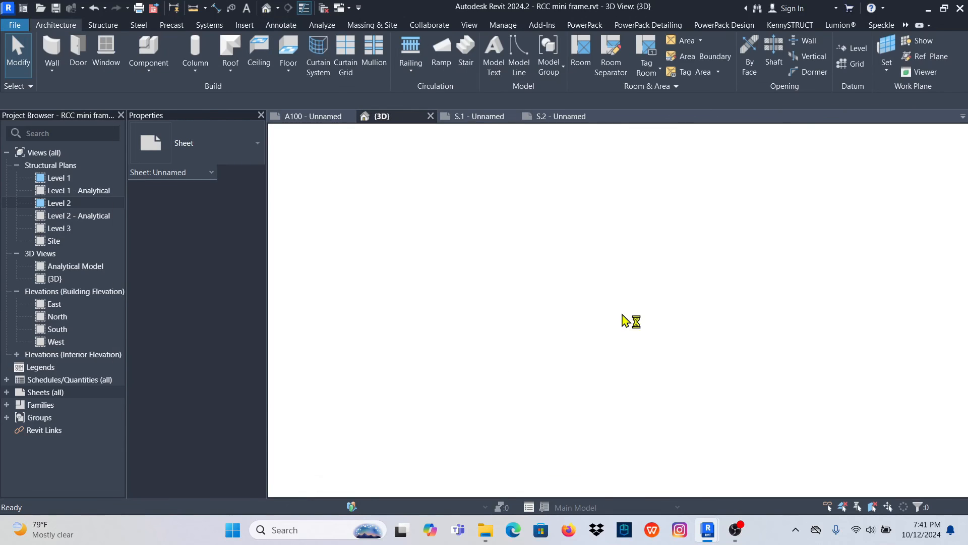
left_click(575, 123)
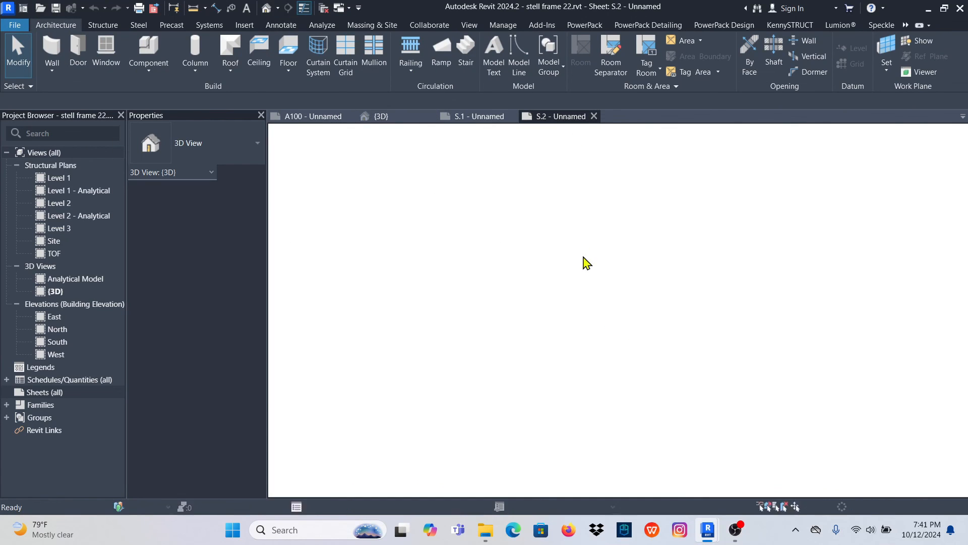
scroll(575, 292, "down", 5)
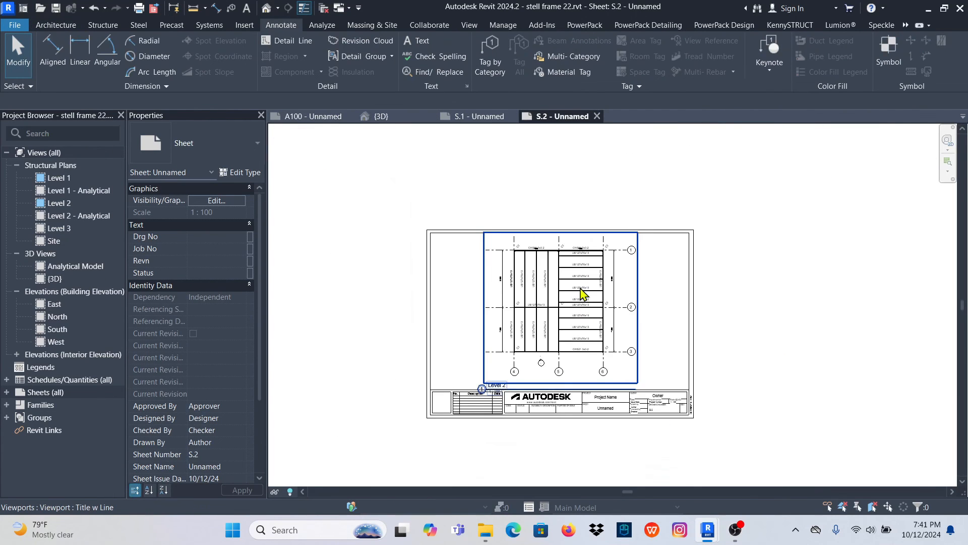
left_click(478, 117)
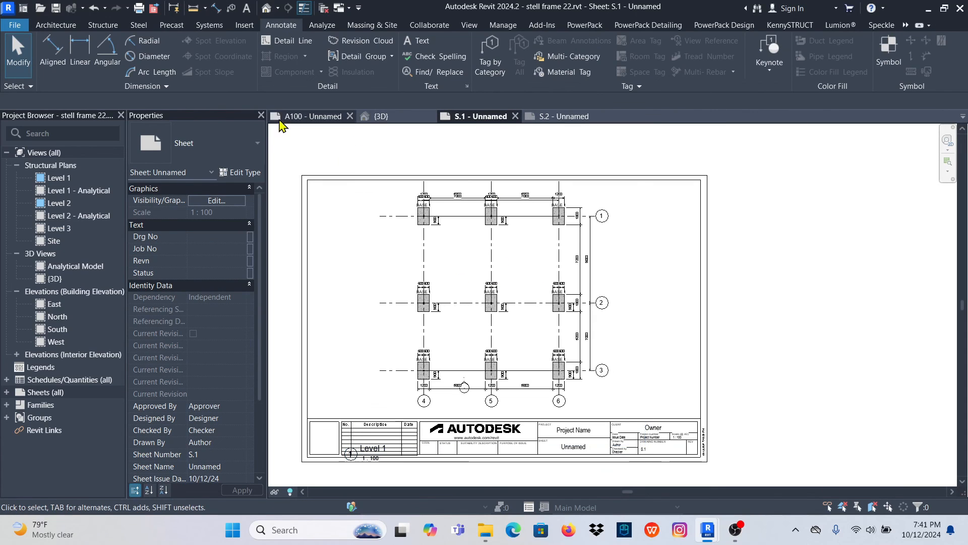
left_click(322, 118)
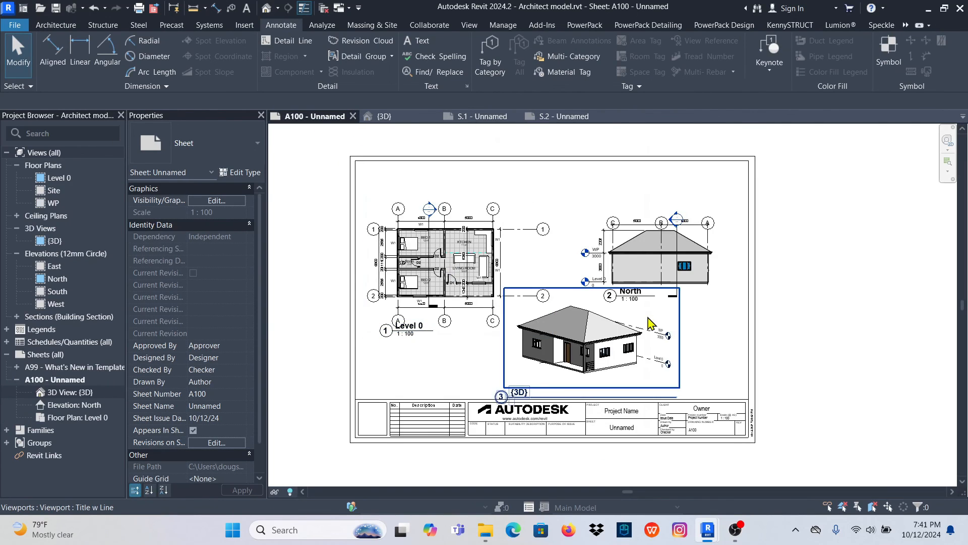
scroll(585, 246, "down", 4)
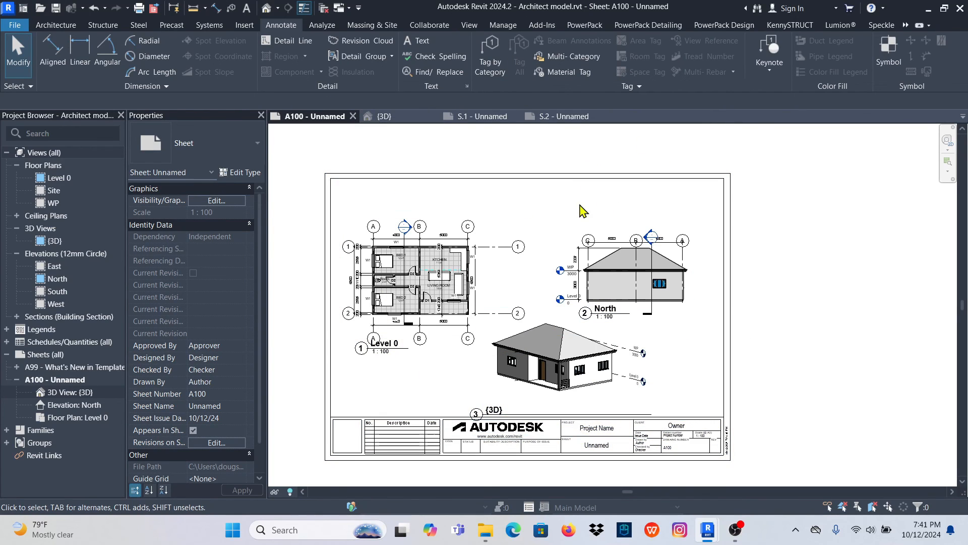
- Return to sheet S.2 and inspect the placed Level 2 framing plan's member tags, grid dimensions and overall layout
left_click(575, 117)
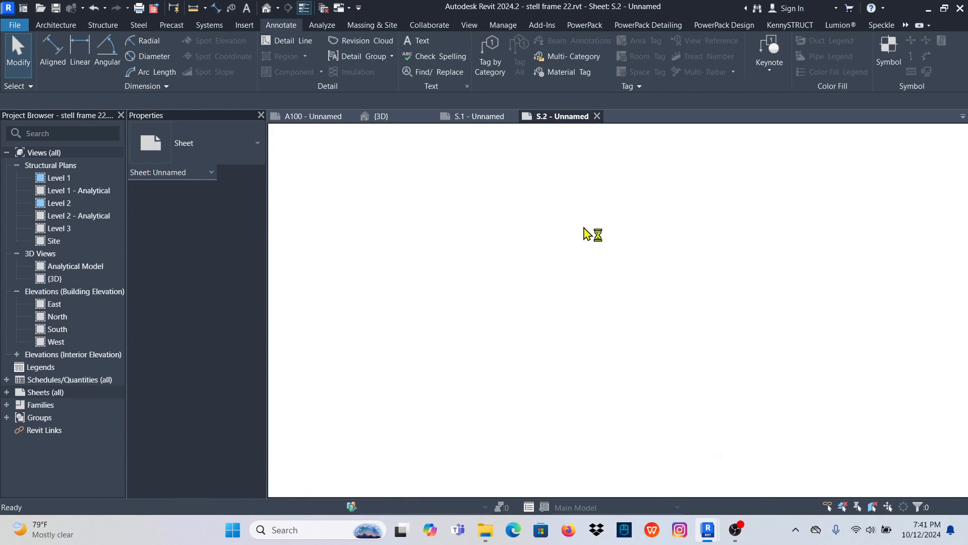
scroll(580, 308, "up", 3)
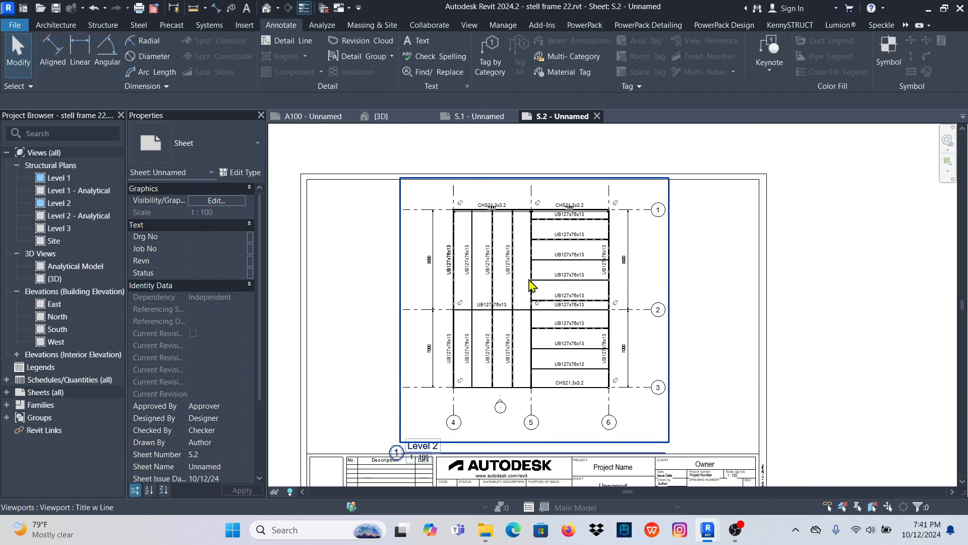
scroll(455, 280, "down", 2)
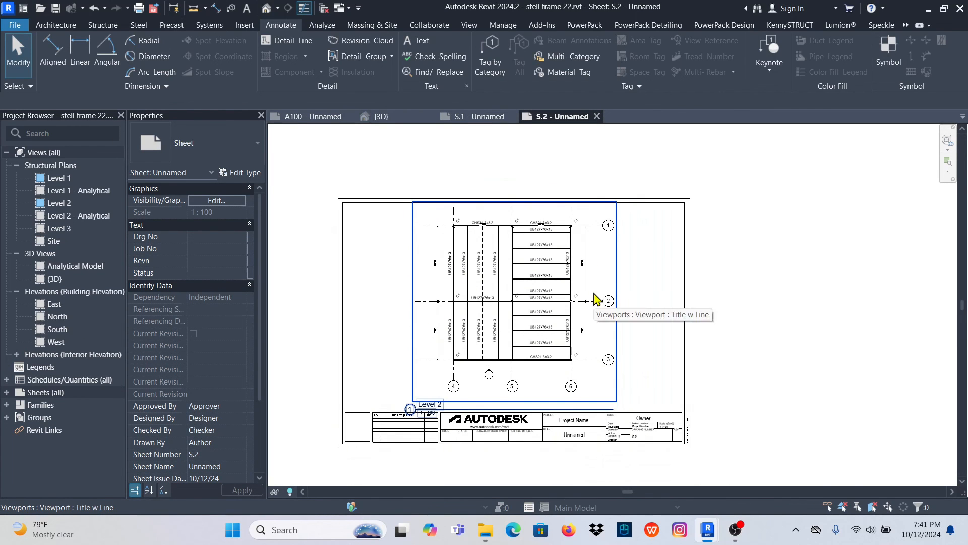
scroll(523, 295, "up", 3)
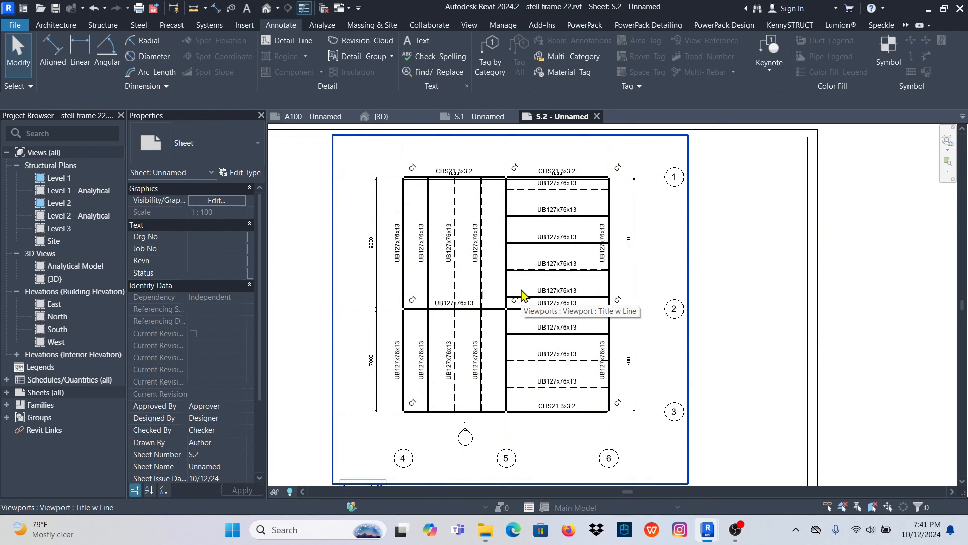
scroll(522, 295, "down", 3)
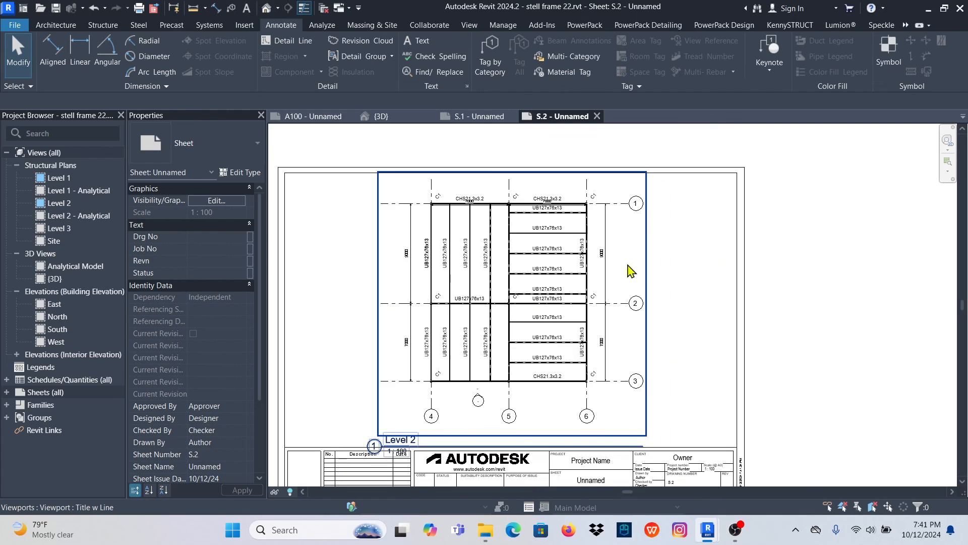
scroll(560, 318, "up", 2)
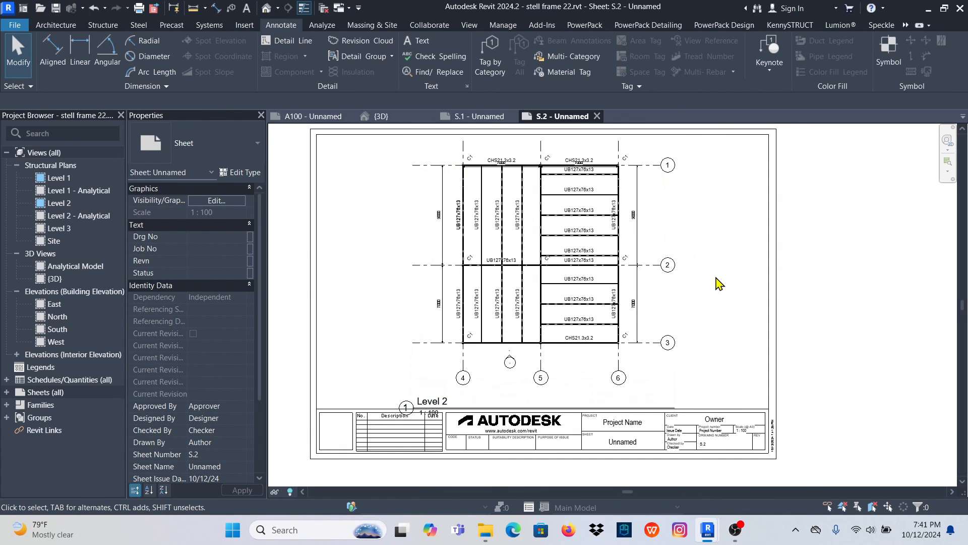